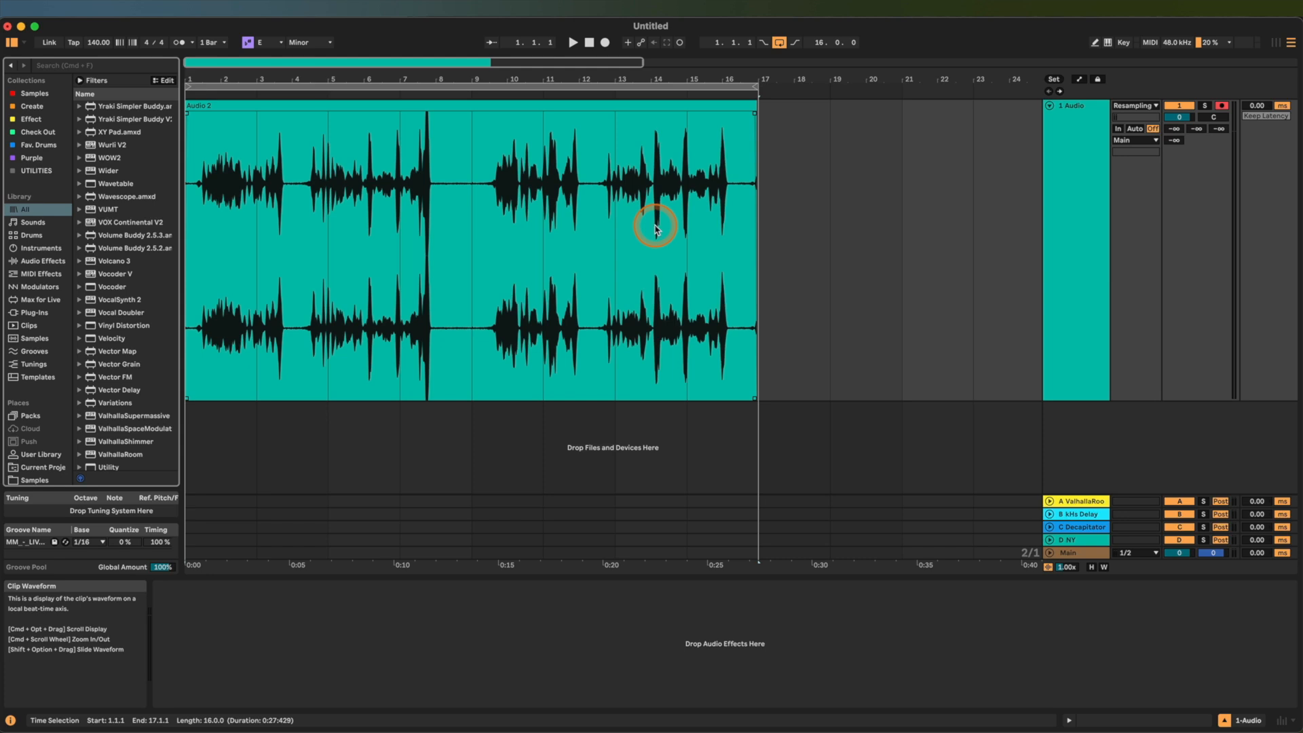
- Select the Audio 2 clip and open its sample settings
left_click(364, 105)
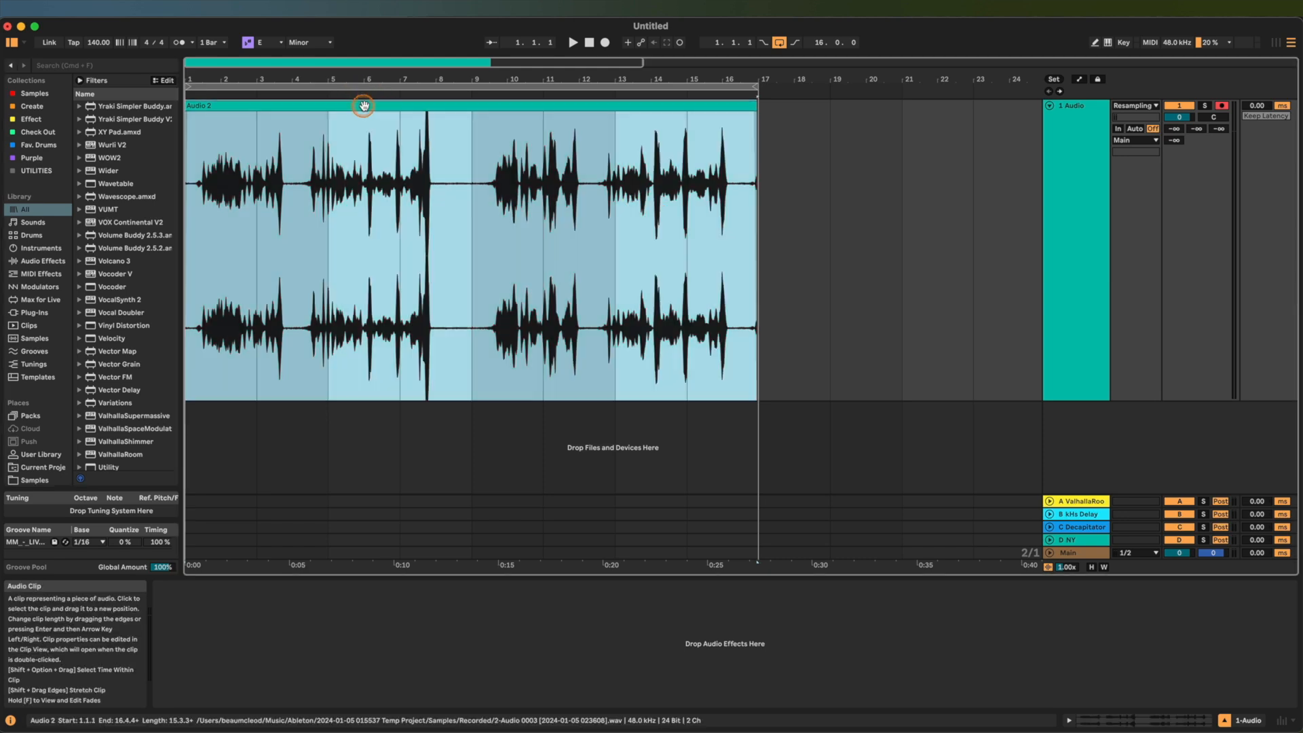
scroll(333, 194, "up", 3)
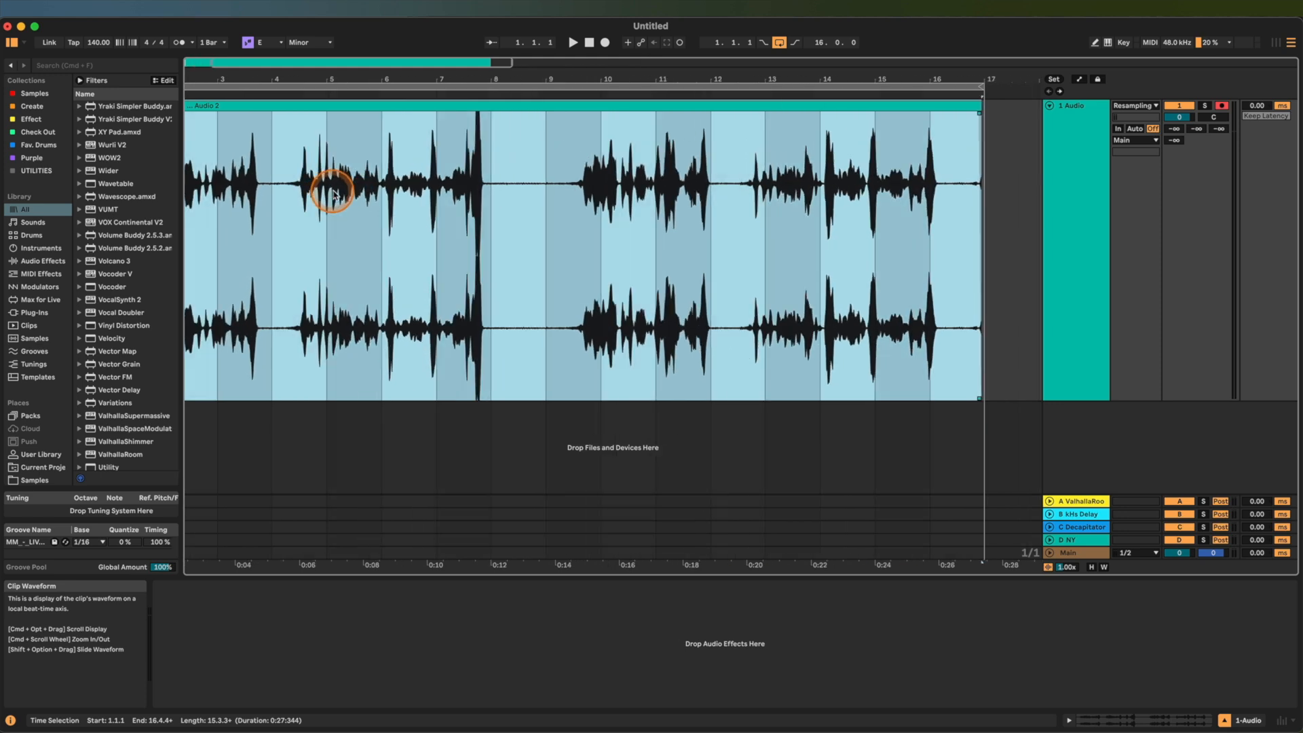
scroll(242, 165, "down", 3)
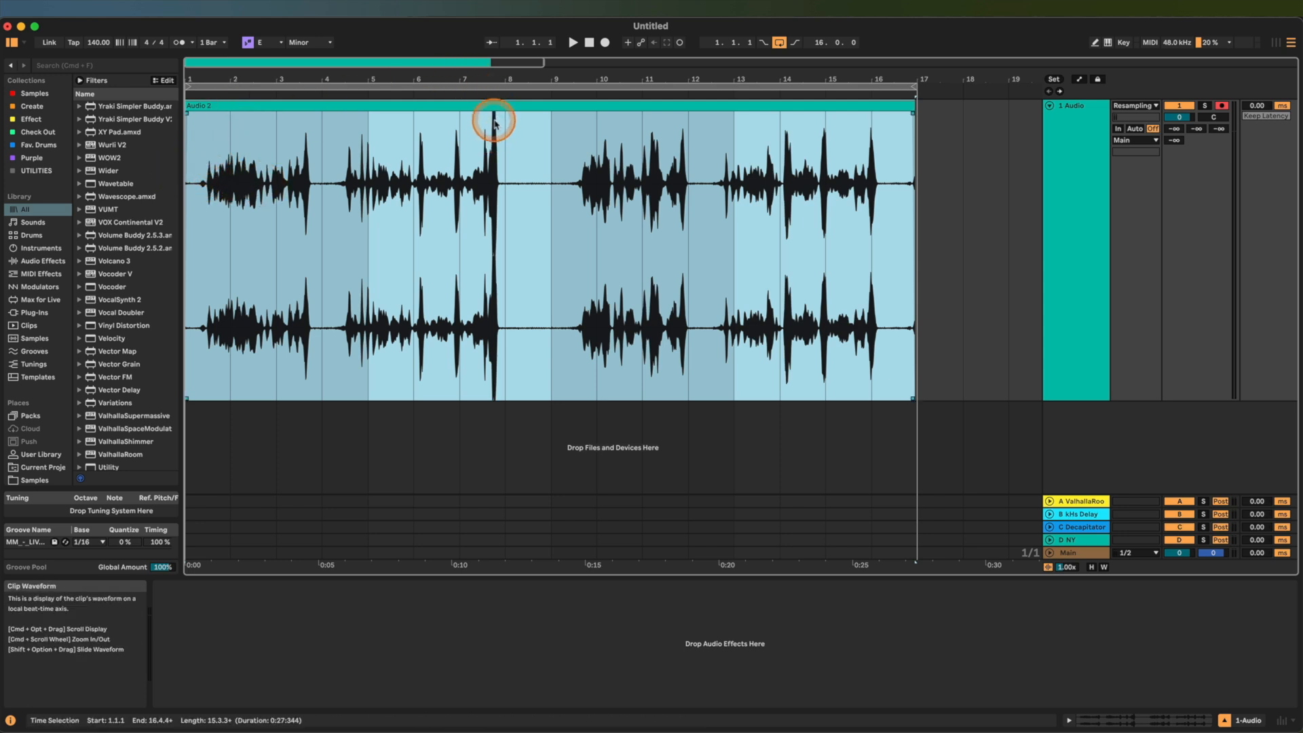
double_click(320, 120)
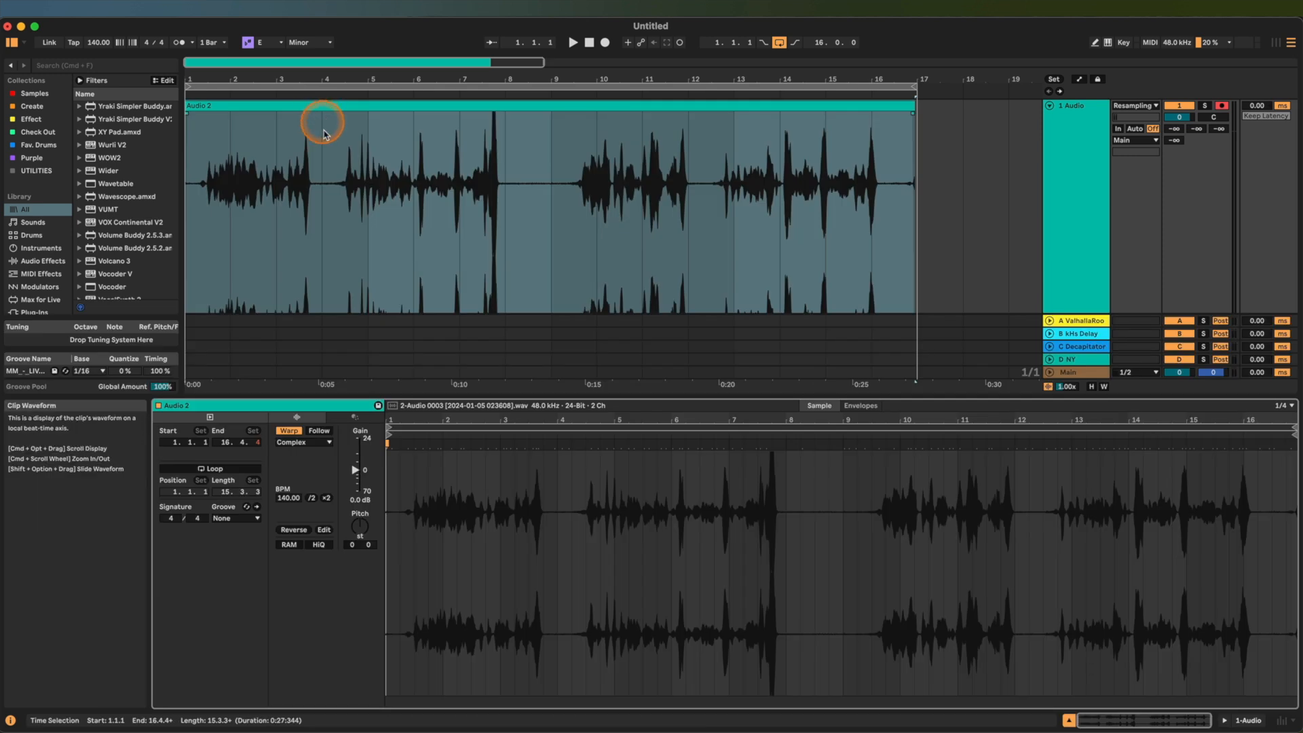
- Try lowering the Audio 2 clip's gain to about -20.6 dB and about -4.5 dB, resetting it to 0 dB after each attempt
left_click_drag(355, 475, 351, 473)
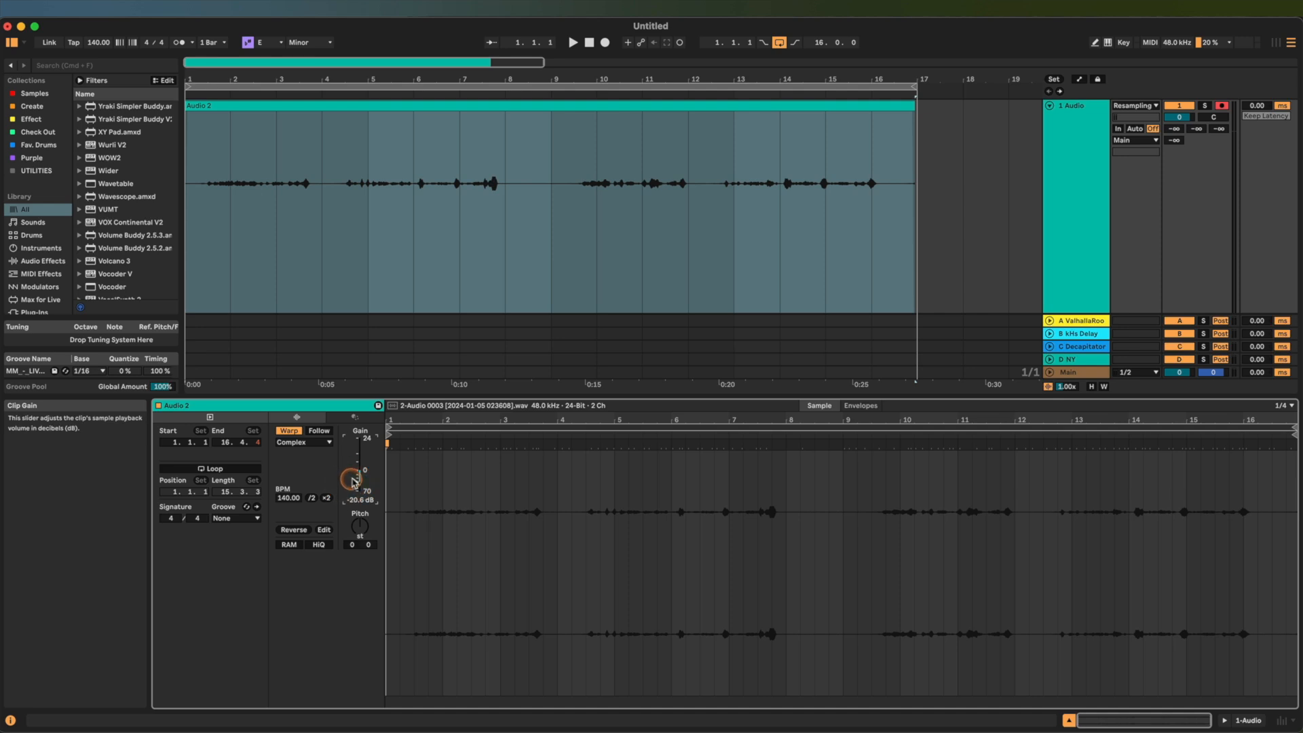
left_click_drag(357, 483, 355, 468)
left_click(406, 476)
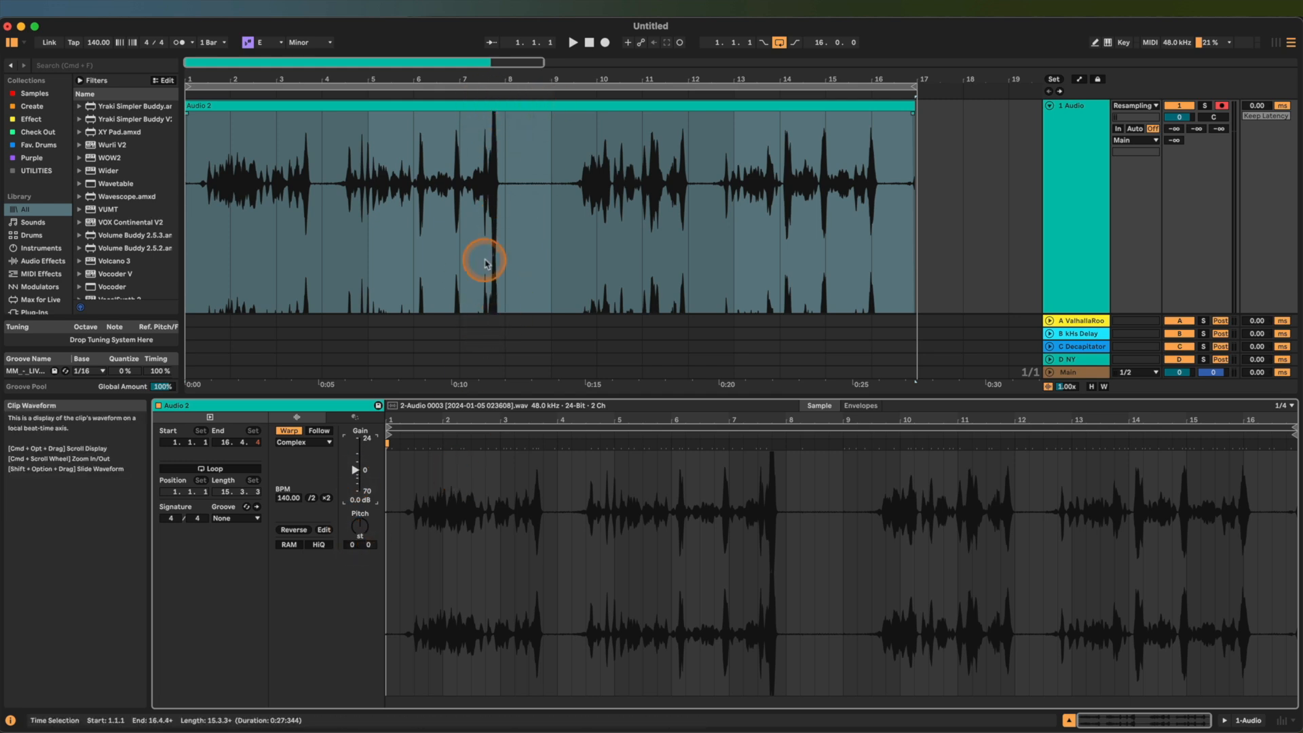
scroll(486, 263, "down", 2)
left_click_drag(353, 490, 365, 481)
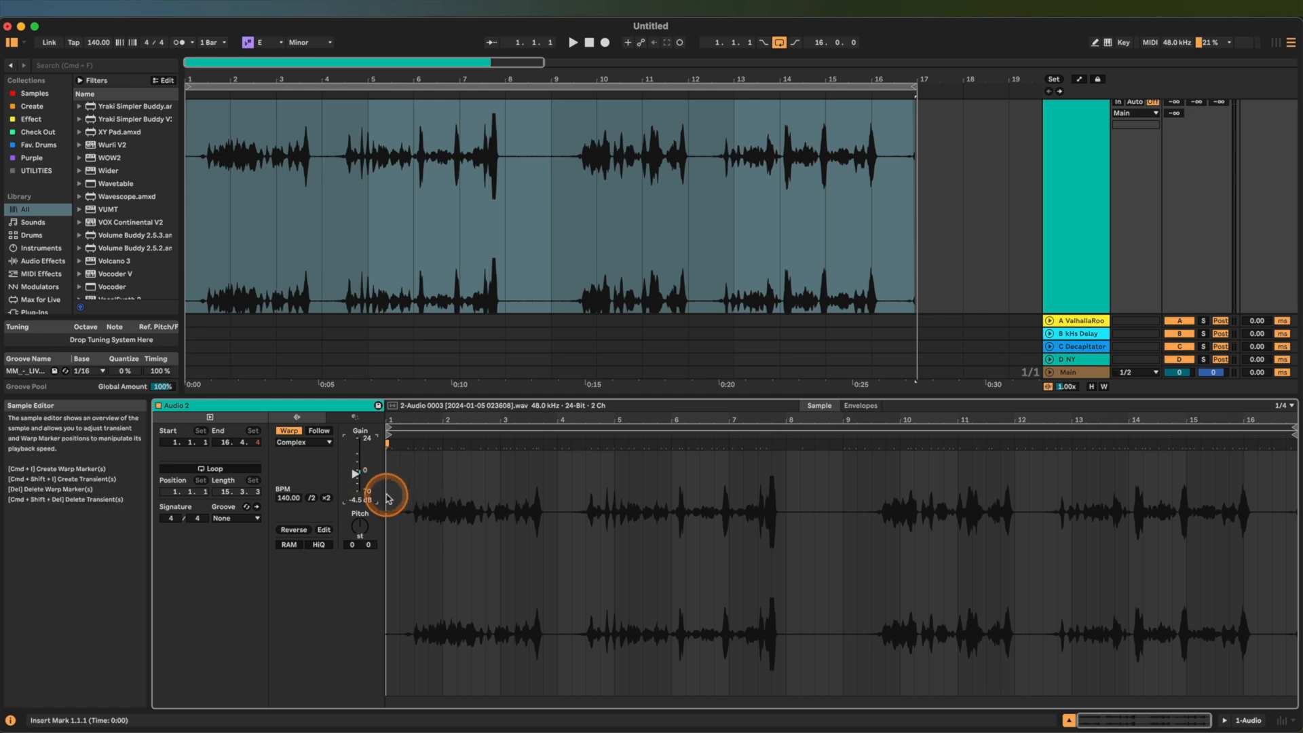
double_click(356, 472)
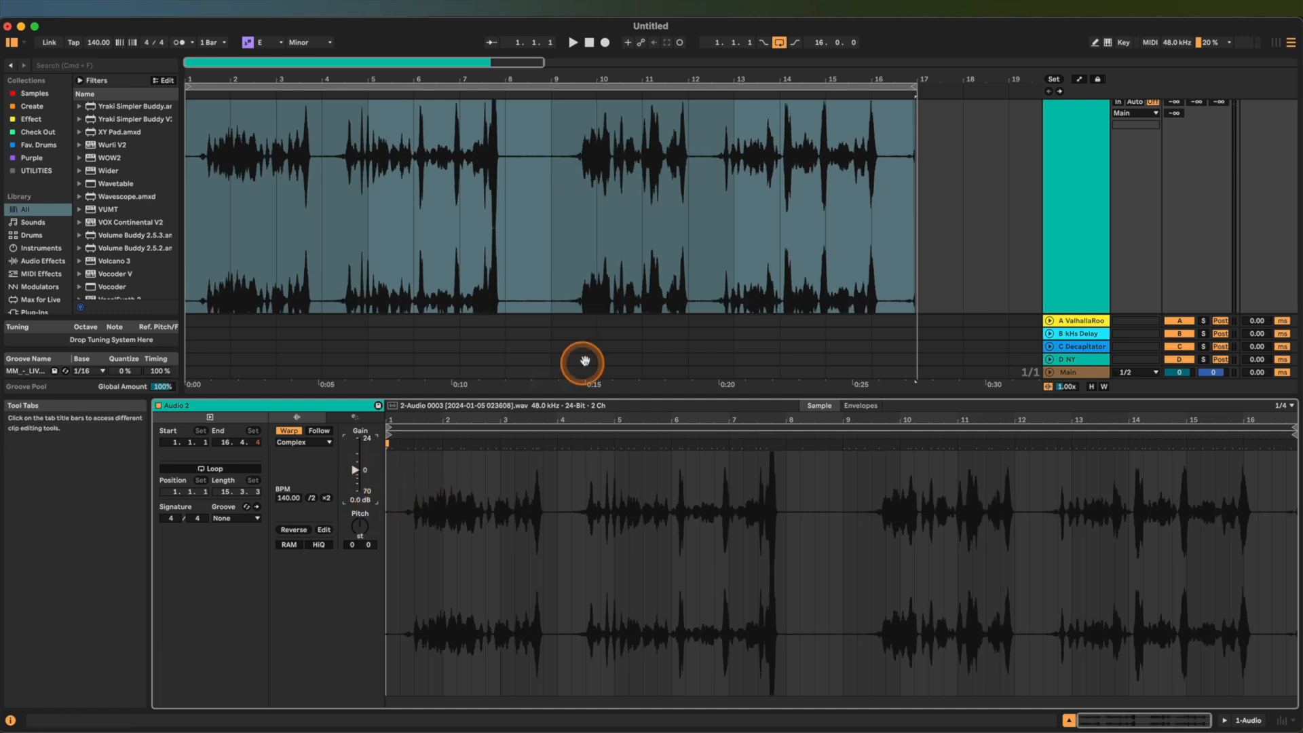
- Shrink the clip editor so the track's full waveform fits, and play the opening of the Audio 2 clip
scroll(521, 233, "down", 3)
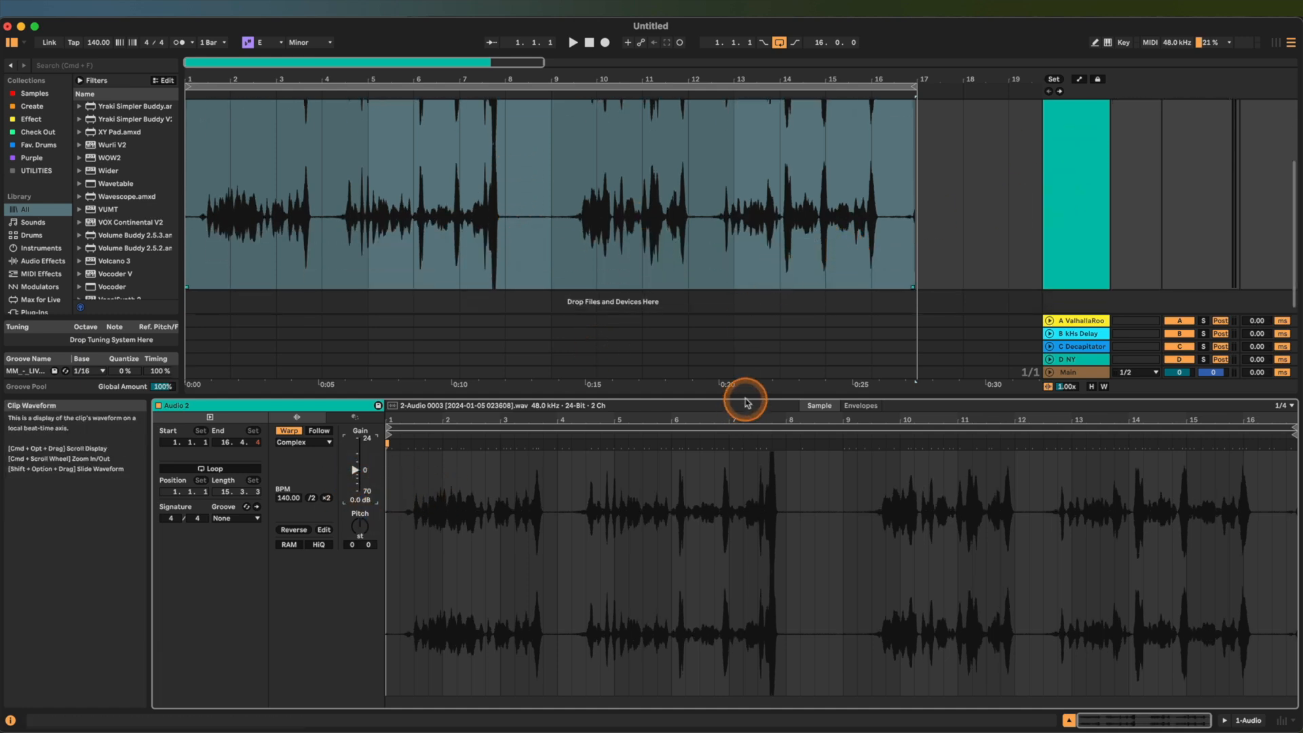
left_click_drag(727, 393, 727, 503)
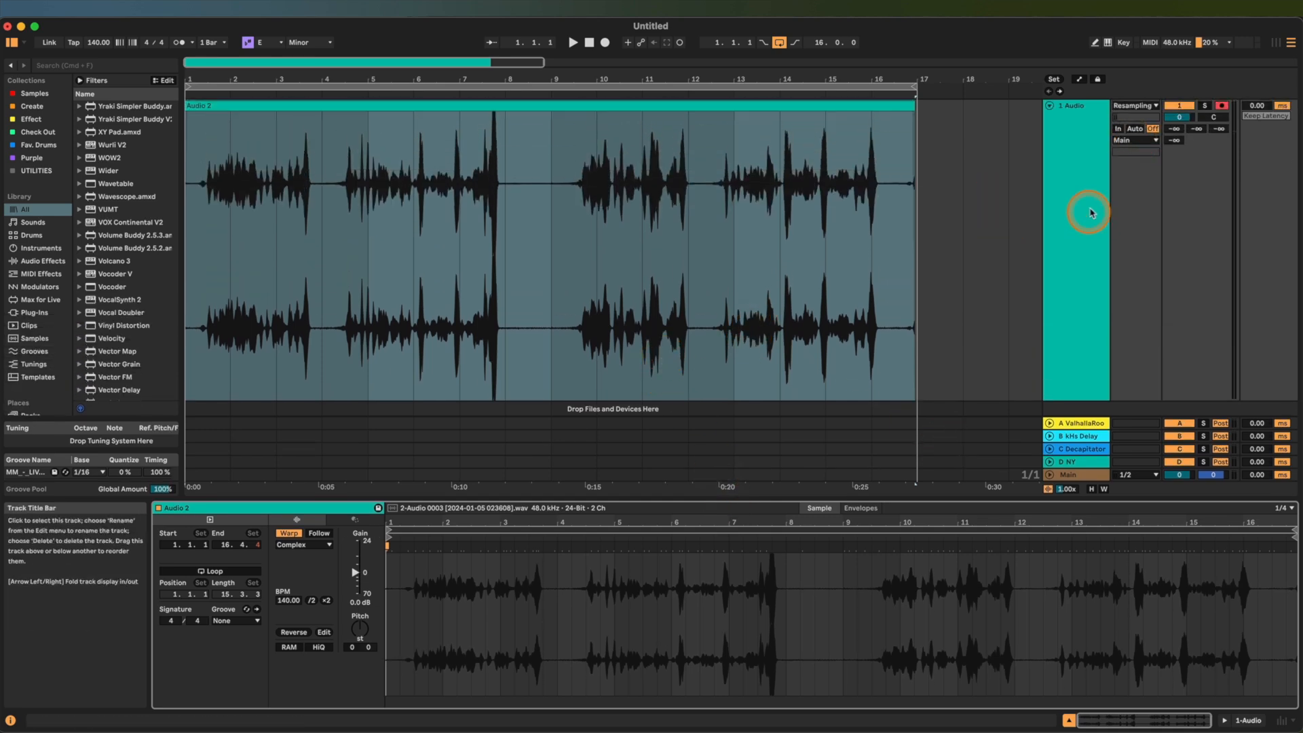
key("space")
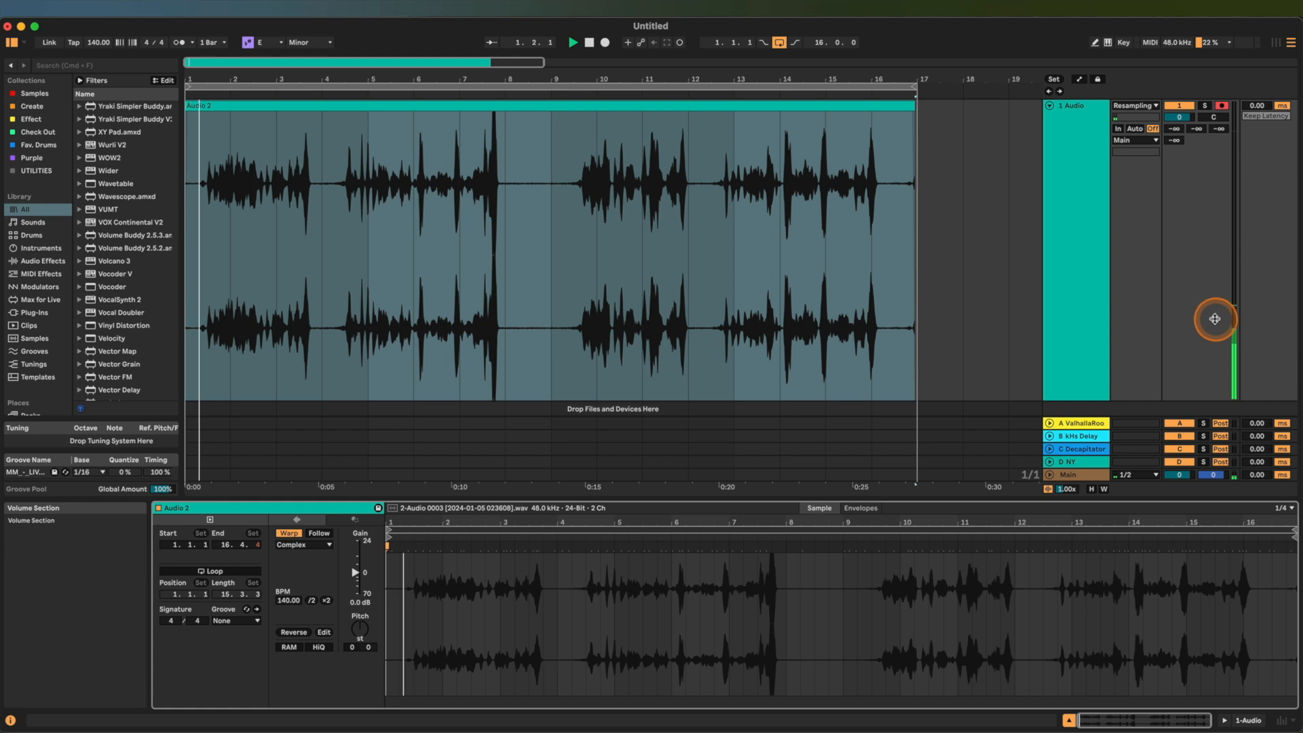
key("space")
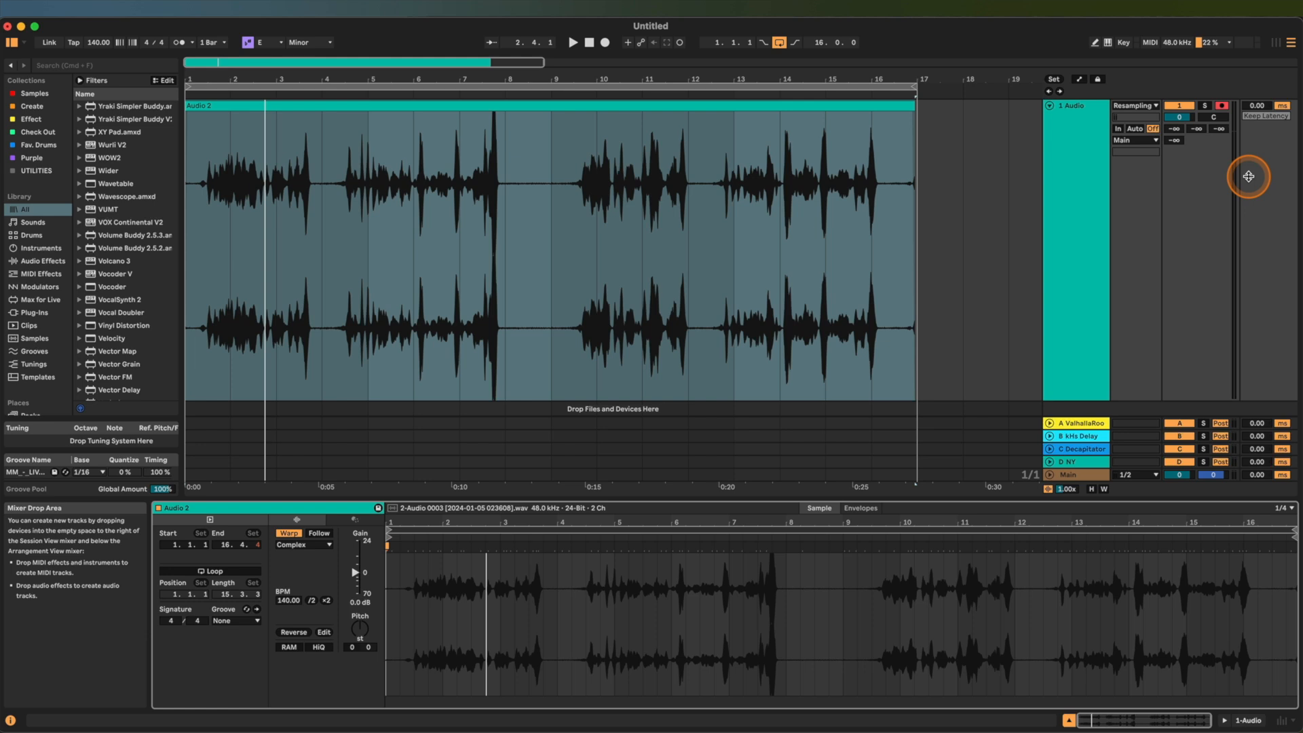
- Loop the quiet passage from bar 8 to bar 9 and play it to hear the background noise
left_click_drag(512, 292, 537, 292)
scroll(526, 290, "up", 5)
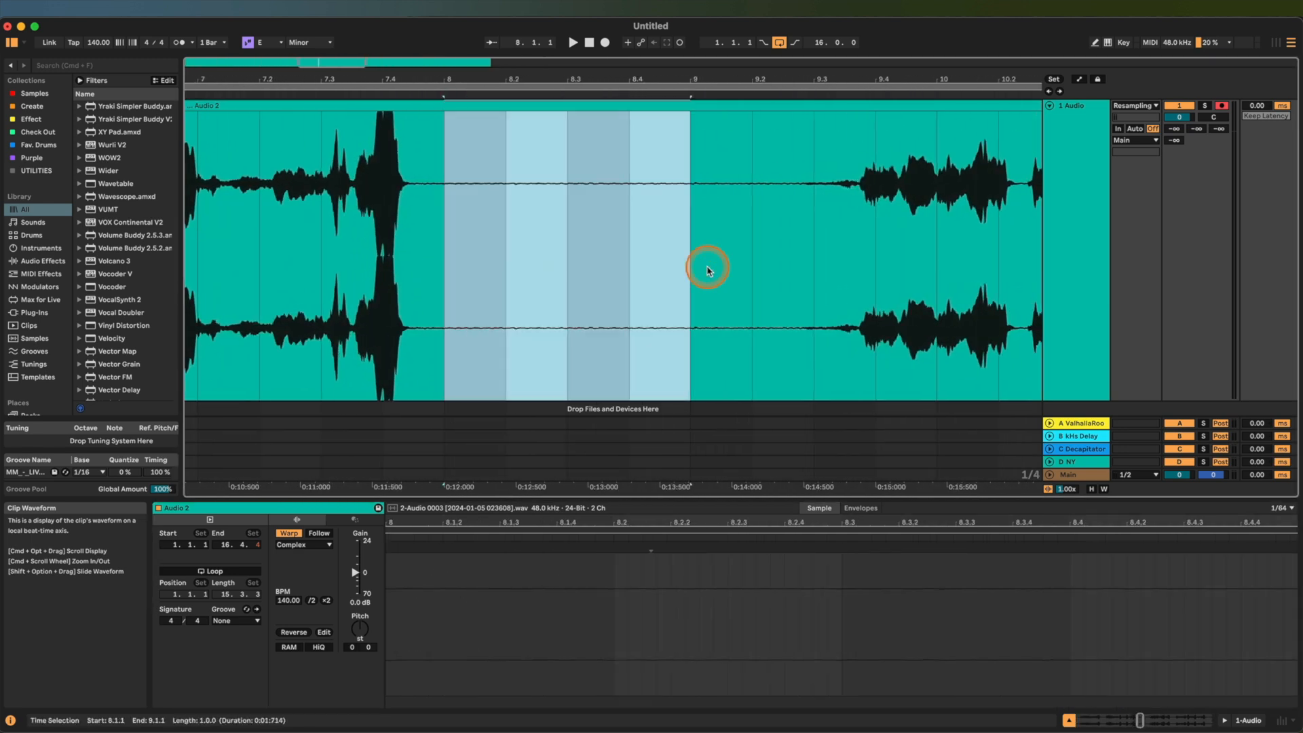
key("super+l")
key("space")
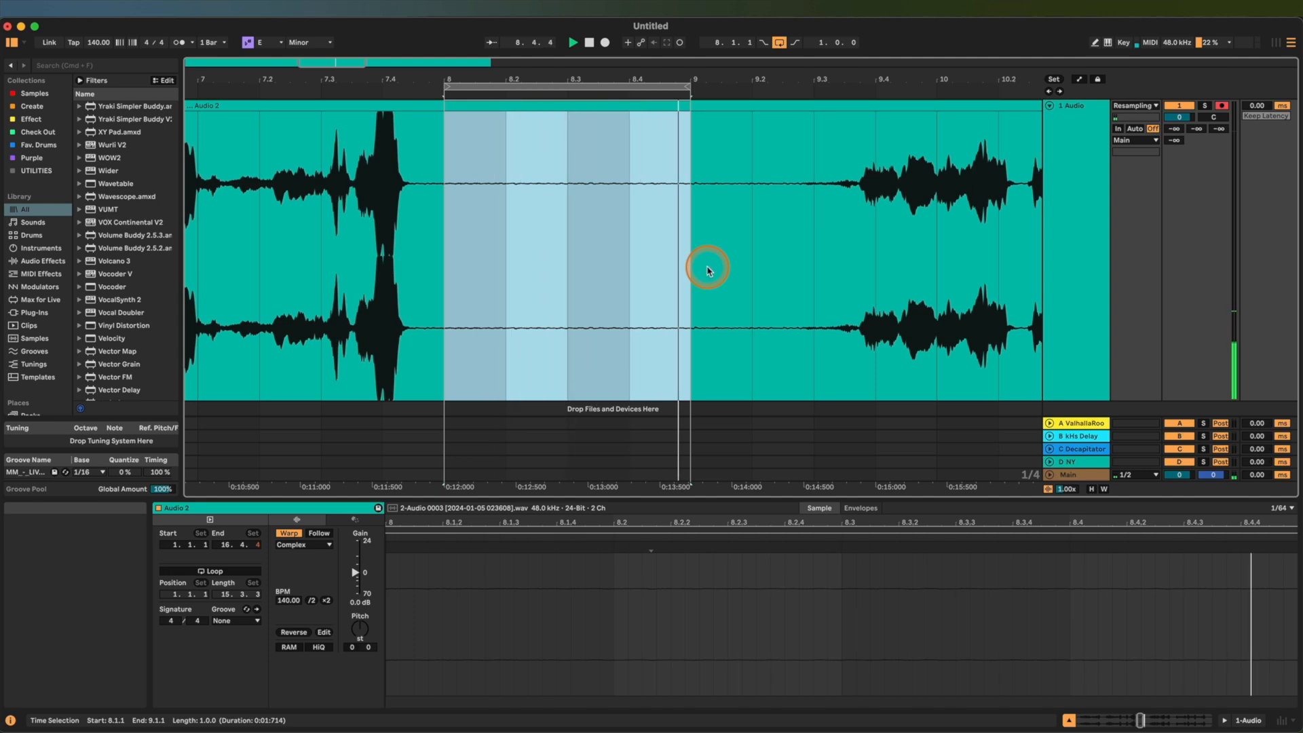
key("space")
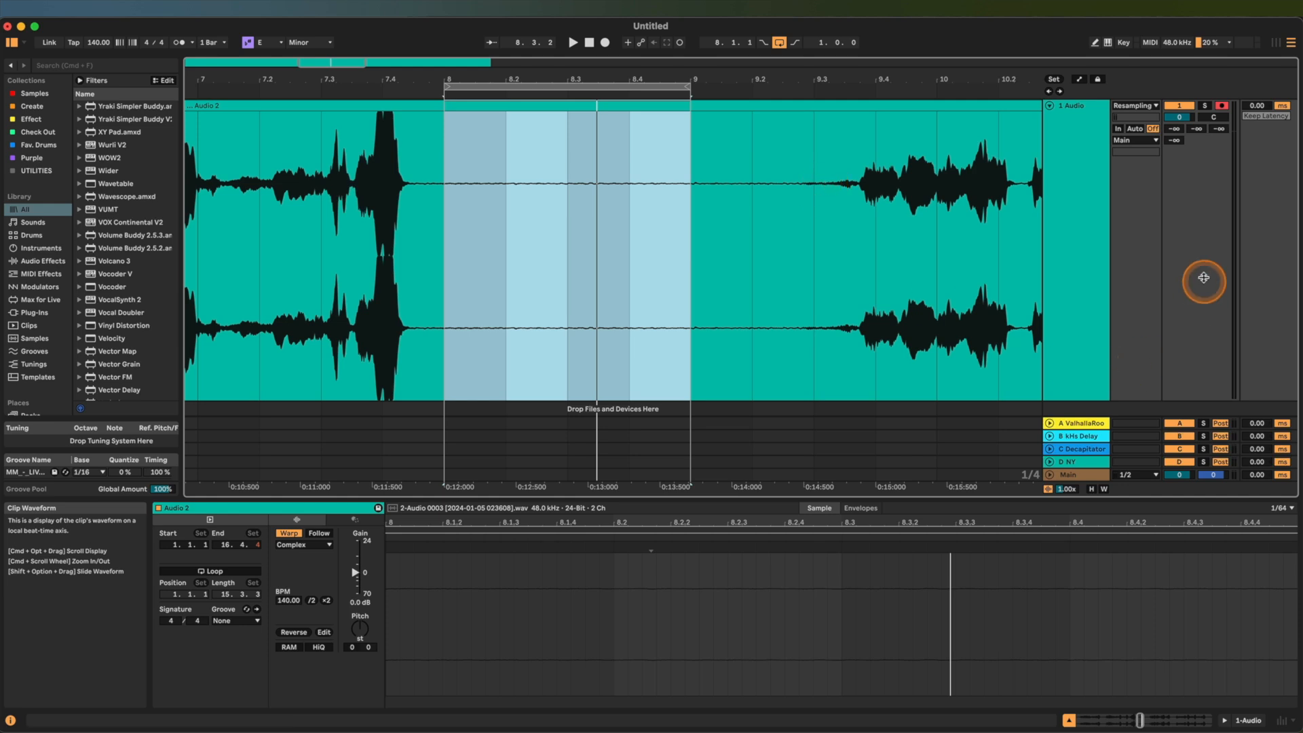
- Turn off looping and add the Gate audio effect to the 1 Audio track
left_click(1099, 261)
left_click(779, 43)
scroll(736, 203, "left", 10)
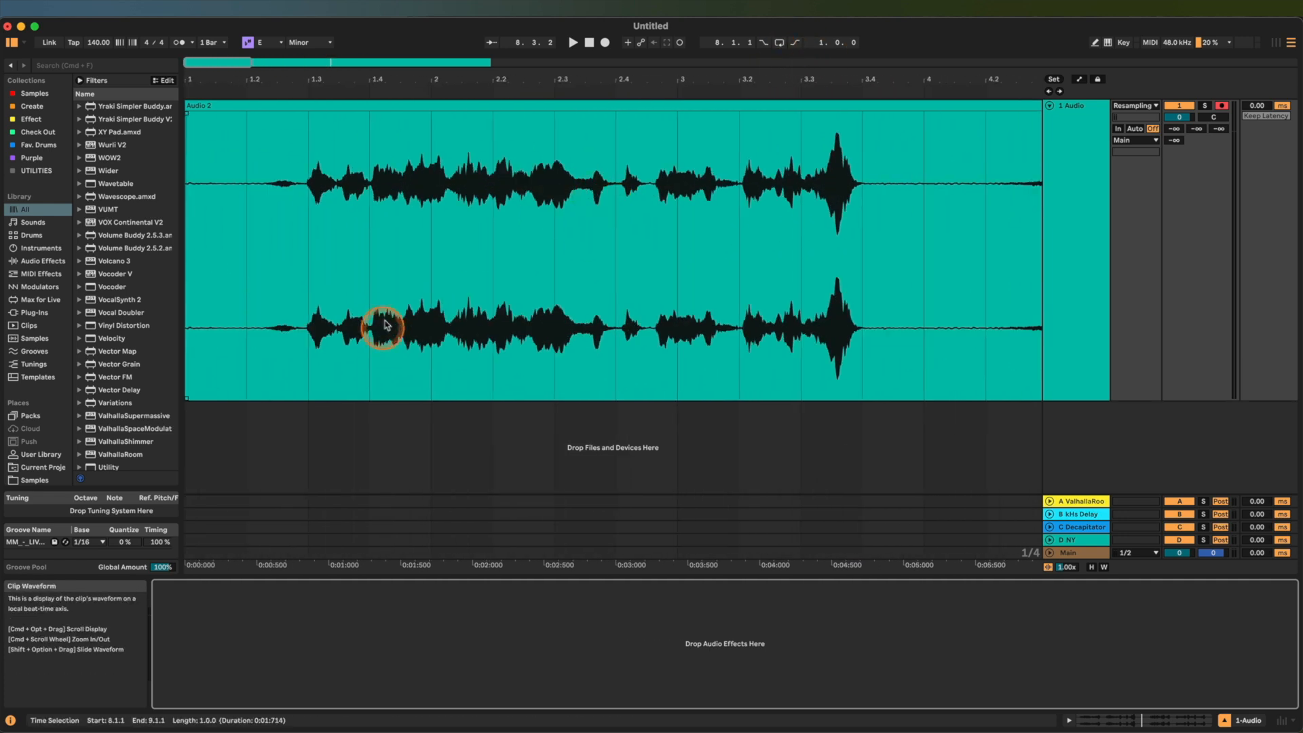
scroll(385, 339, "down", 5)
key("super+f")
type("gate")
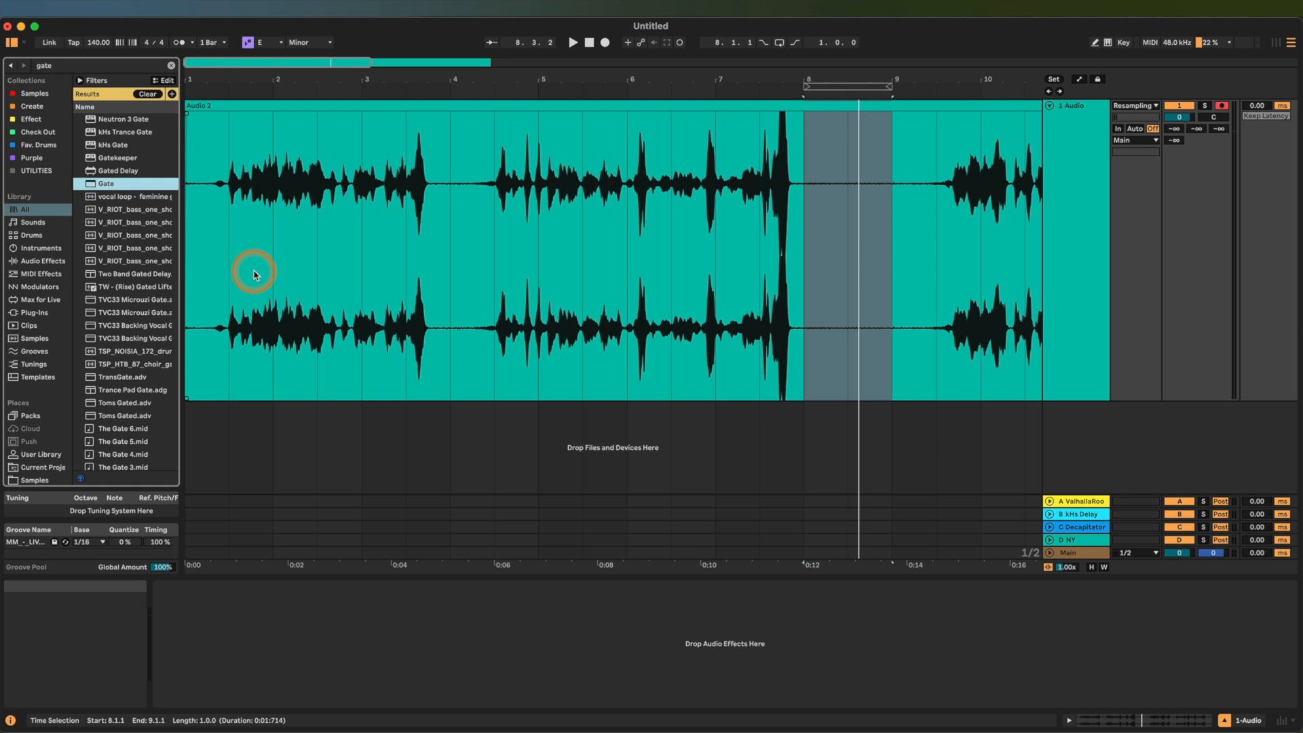
key("Return")
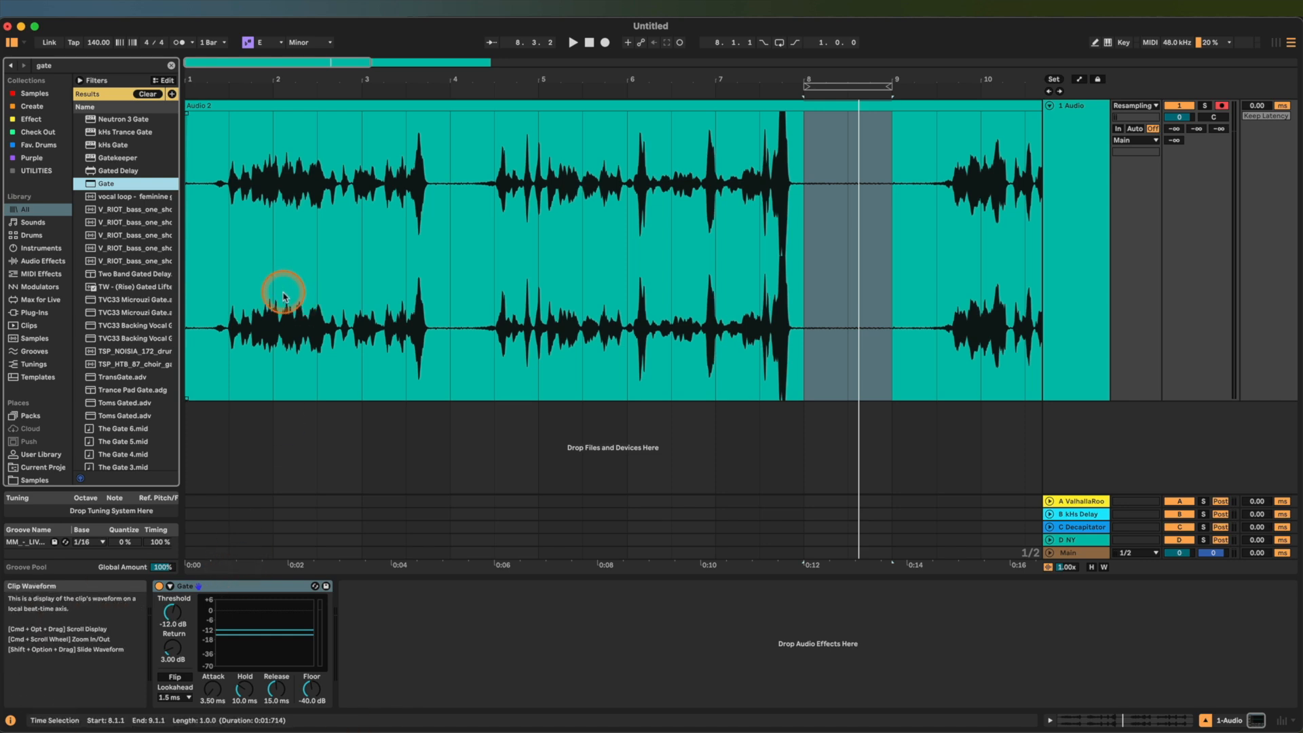
- Play the first phrase from 1.3 while setting the Gate's threshold to about -38 dB and its return to 0 dB
scroll(268, 293, "up", 3)
scroll(258, 293, "up", 3)
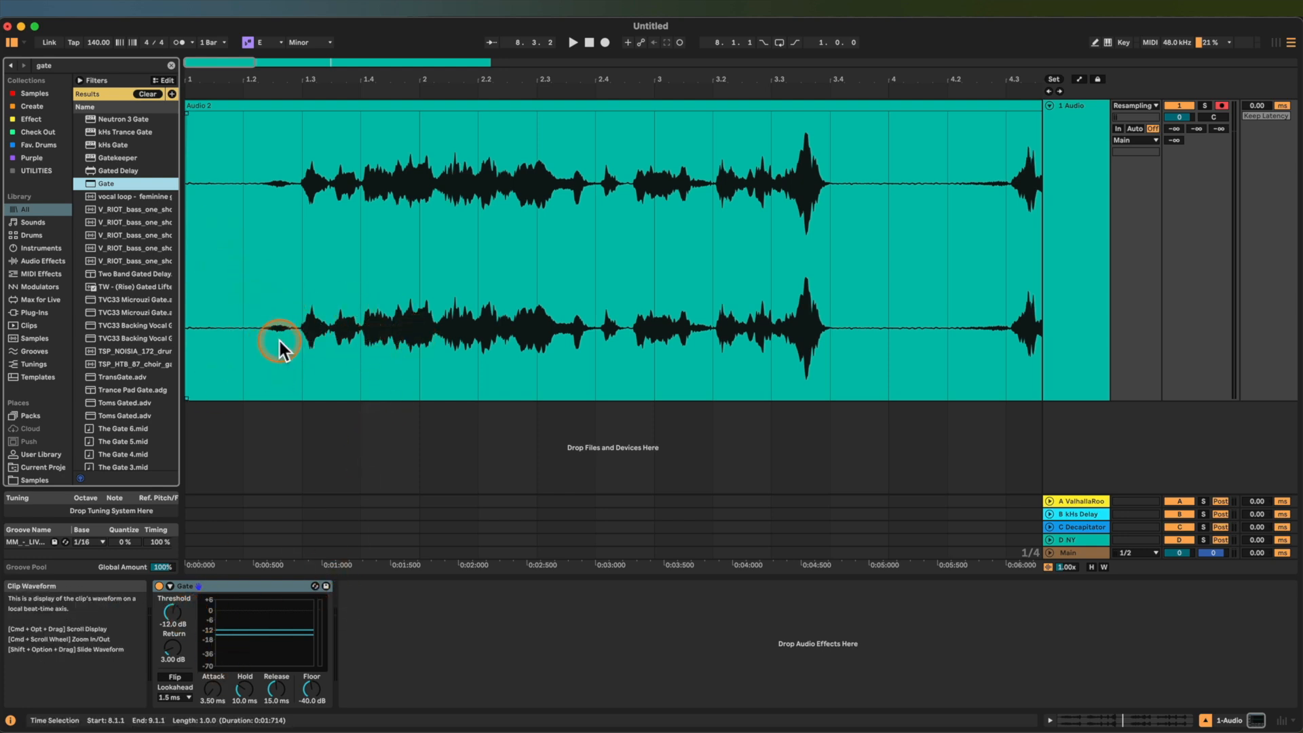
left_click(302, 343)
key("space")
left_click_drag(178, 614, 181, 621)
left_click_drag(173, 624, 173, 618)
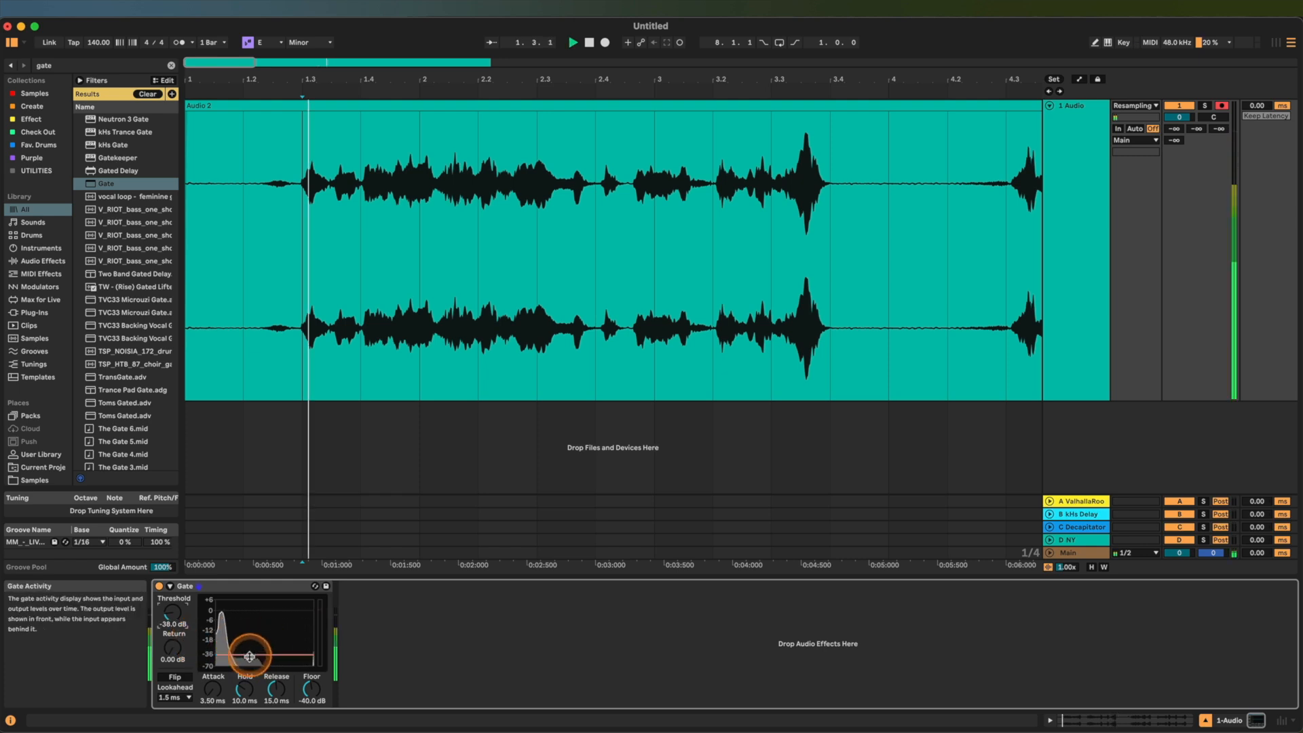
- Loop the quiet first beat of the clip and set the Gate threshold to -36.6 dB while it plays
left_click(213, 323)
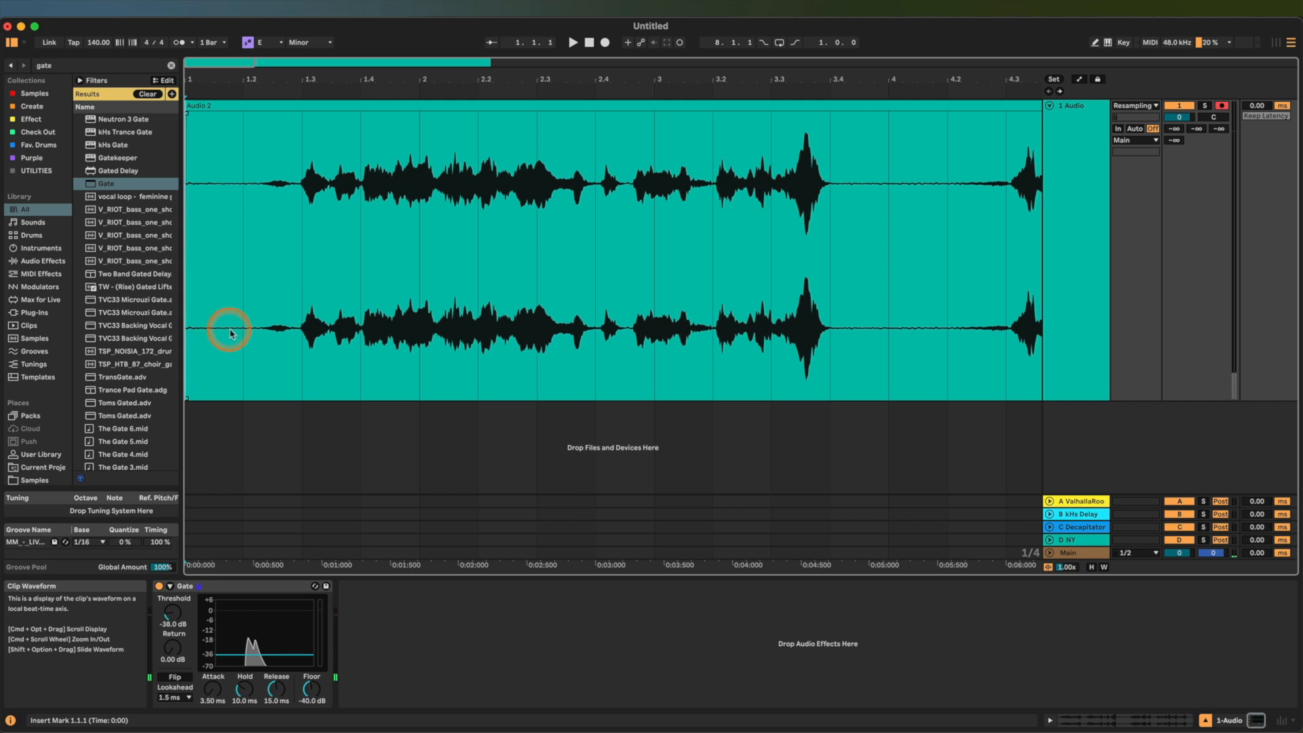
left_click_drag(234, 345, 159, 322)
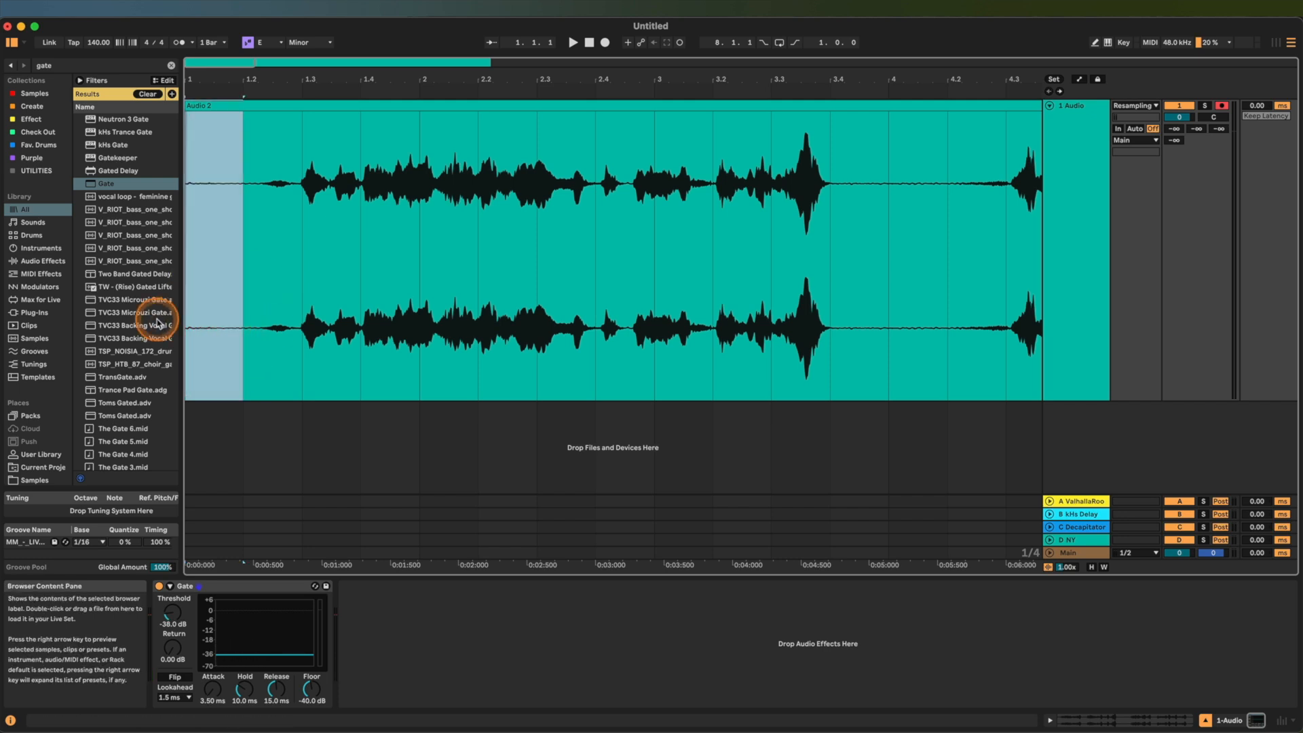
key("super+l")
key("space")
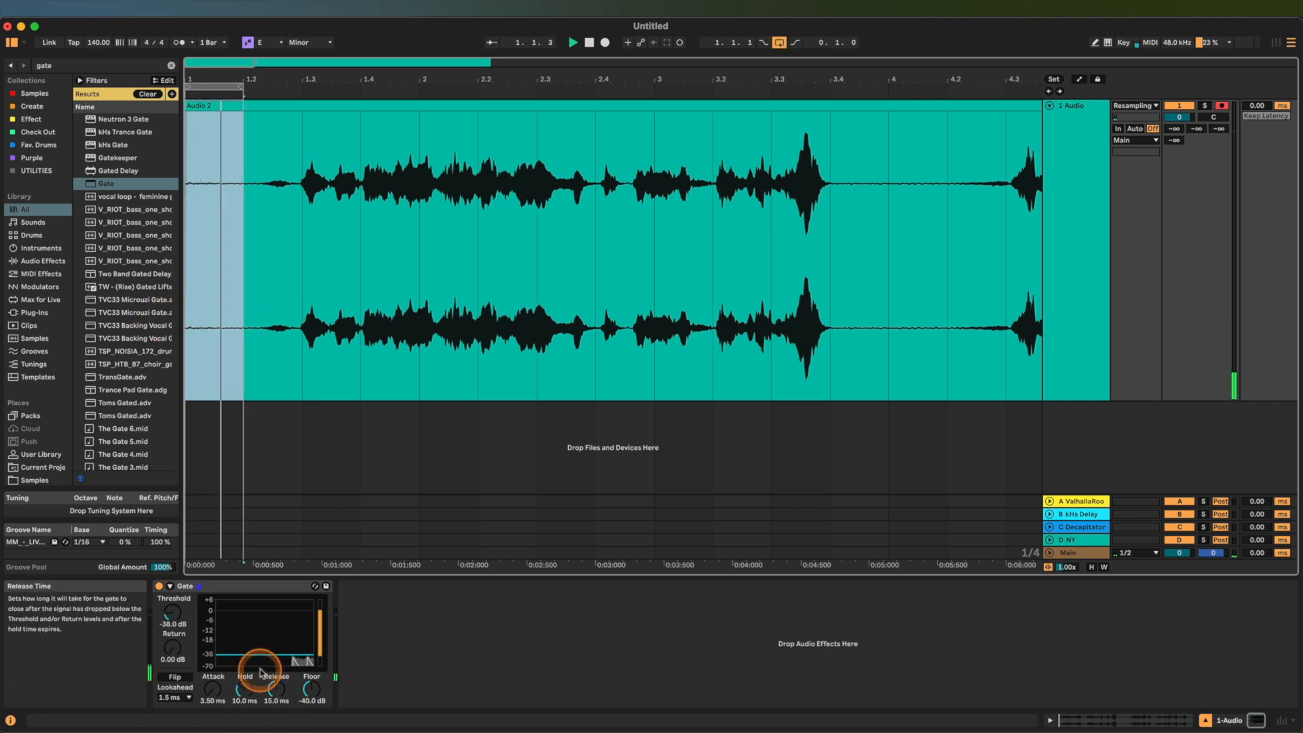
left_click_drag(175, 618, 175, 613)
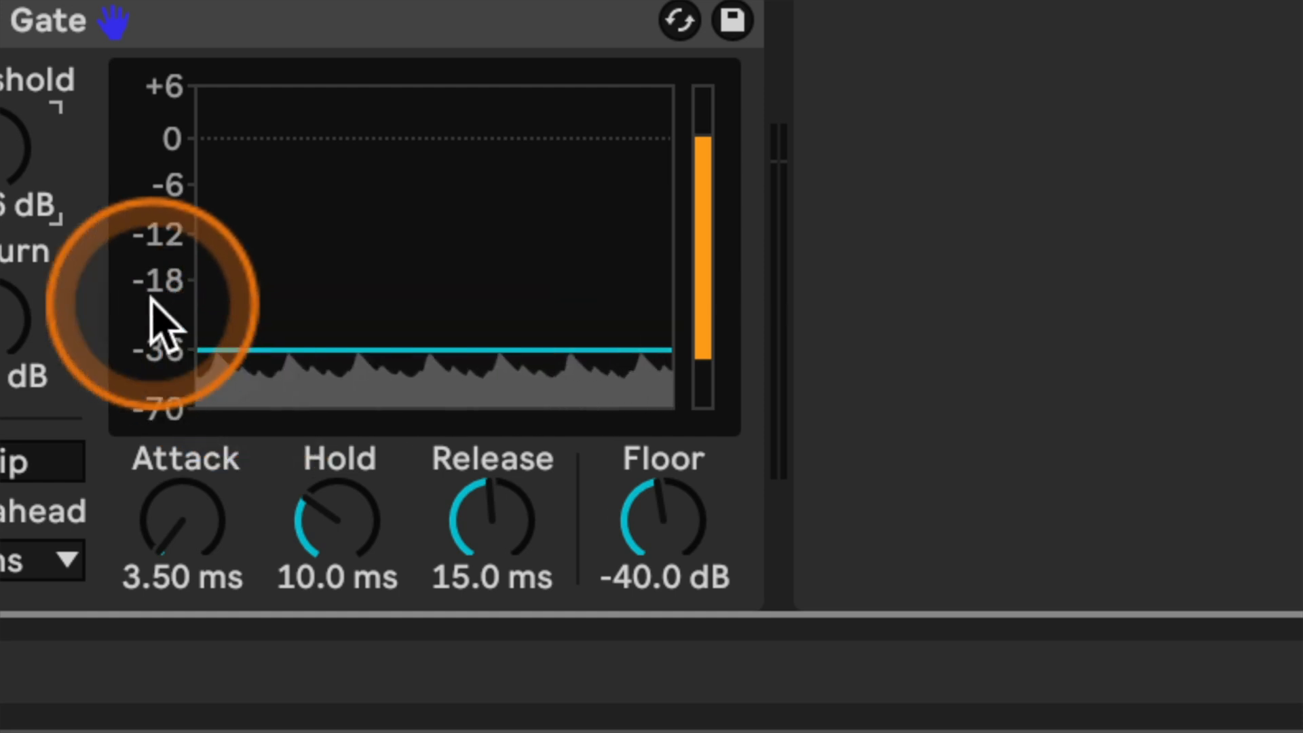
left_click_drag(23, 217, 24, 241)
left_click_drag(0, 174, 0, 171)
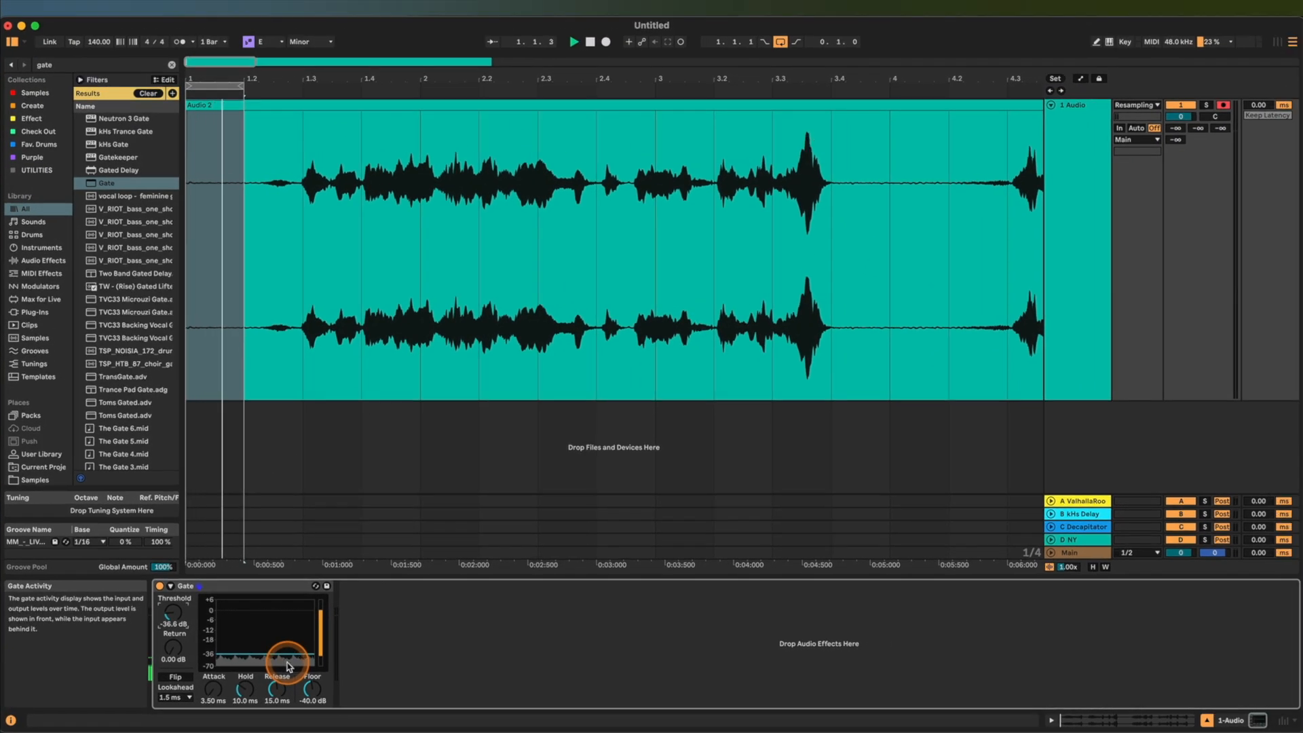
- Turn off looping and listen to the gated recording through the silent passage in bar 8
left_click(780, 41)
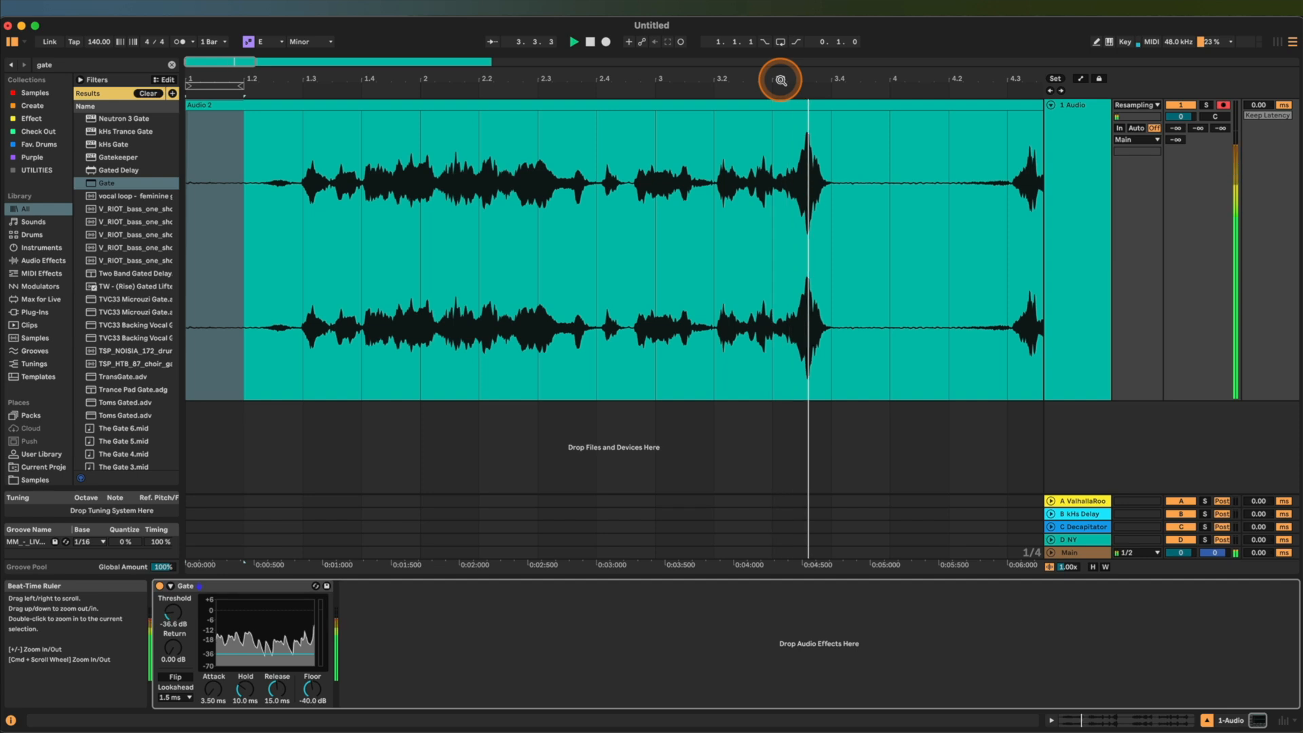
scroll(759, 217, "down", 5)
scroll(744, 221, "down", 5)
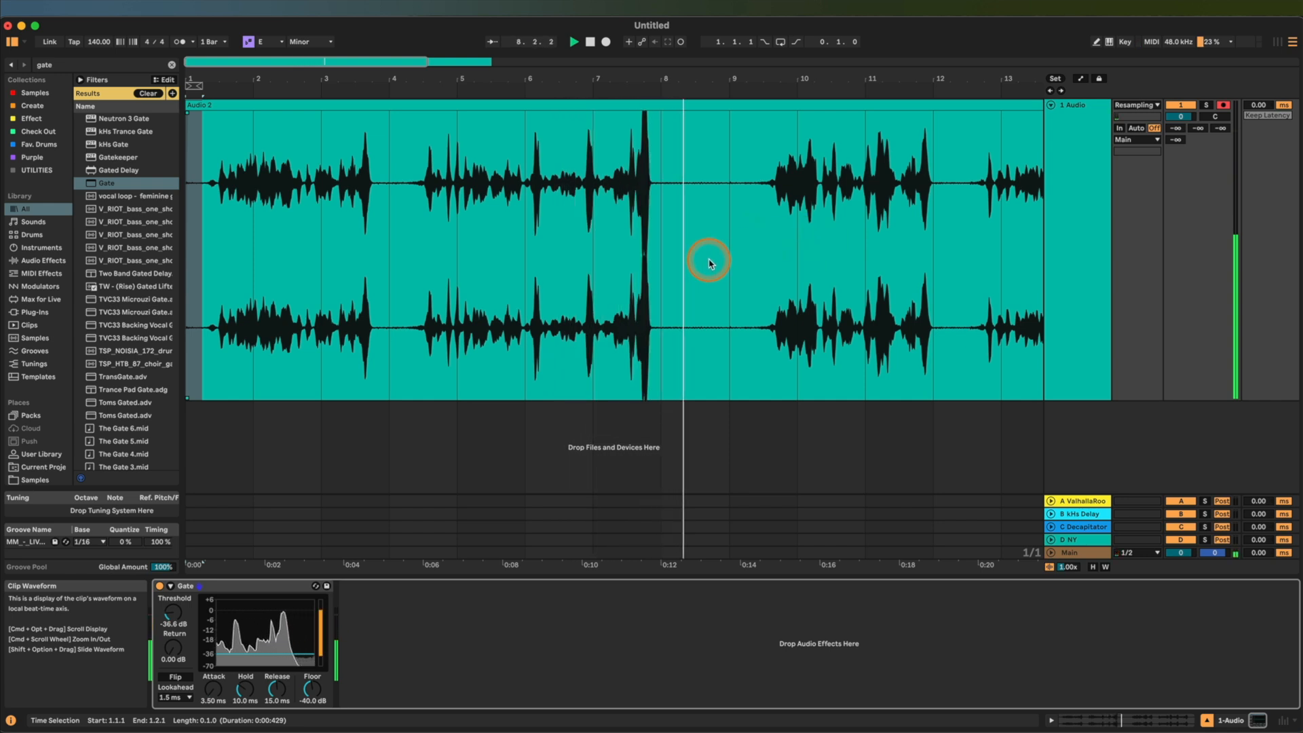
key("space")
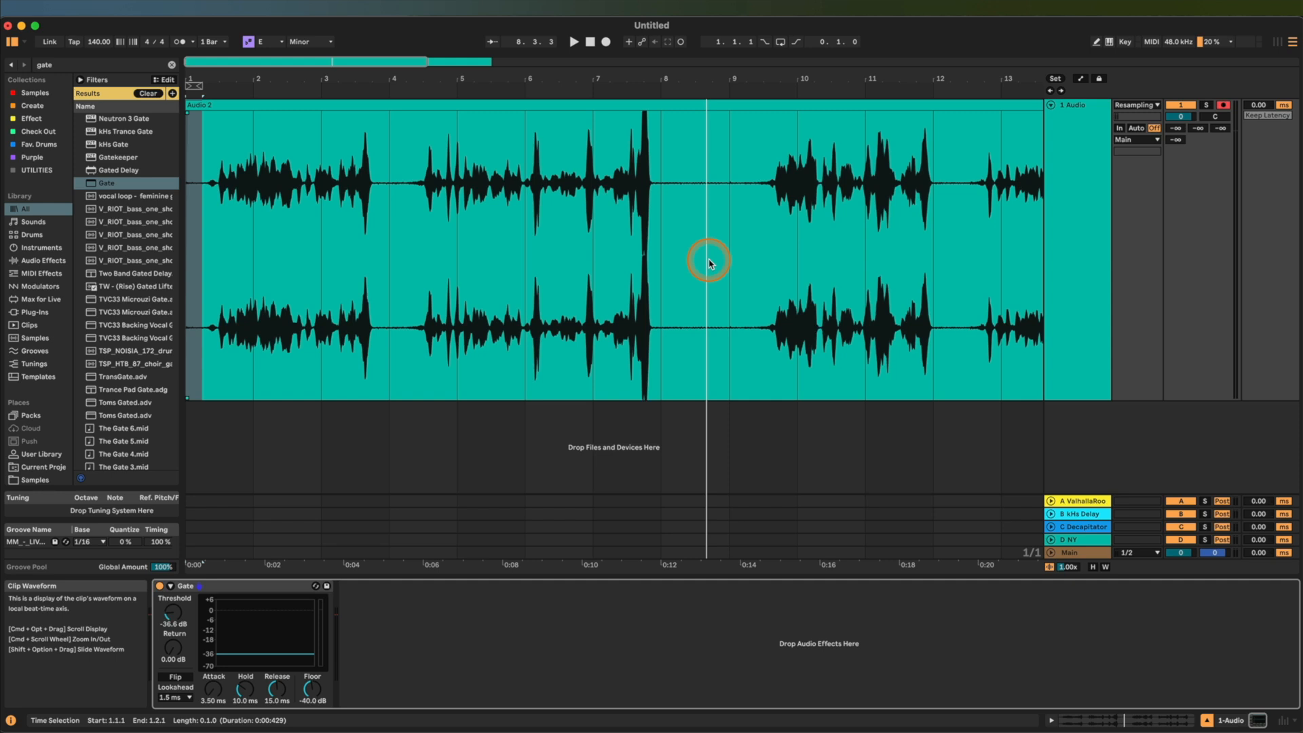
- Add a Utility effect after the Gate and show its Gain automation on the 1 Audio track
left_click(646, 623)
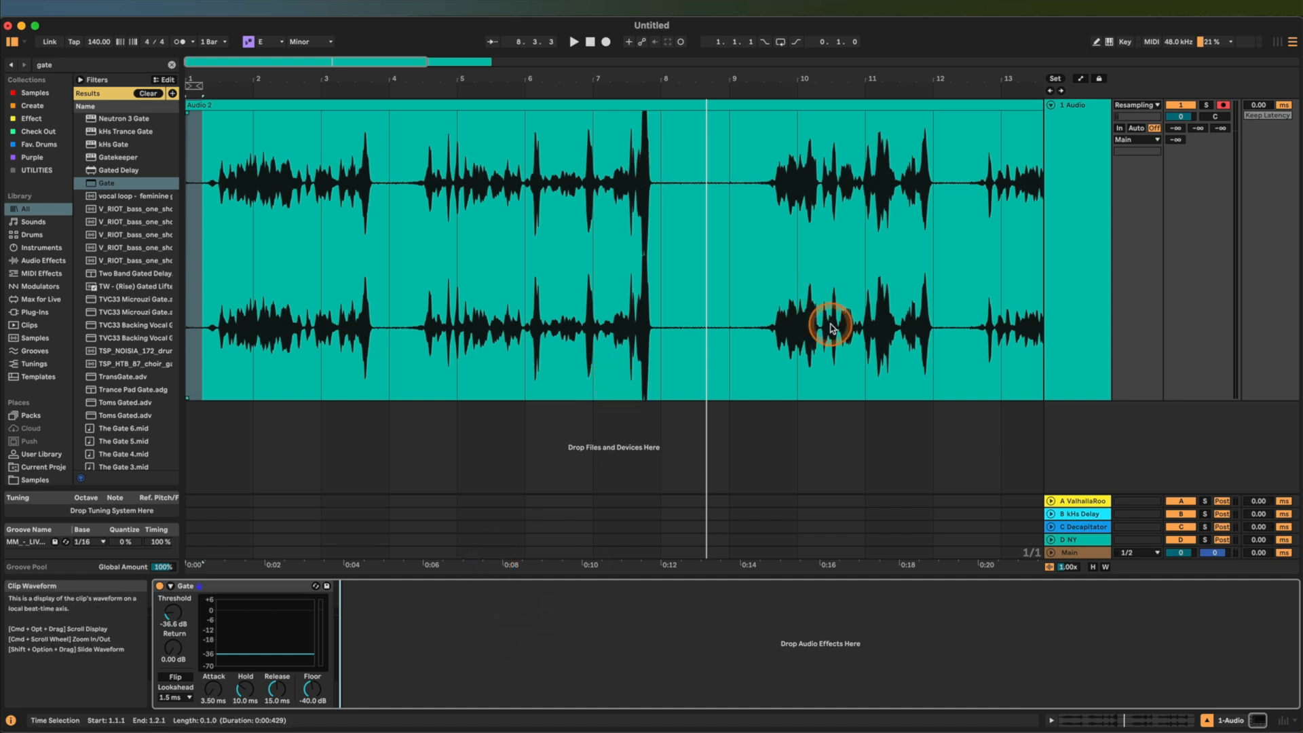
key("super+f")
type("uti")
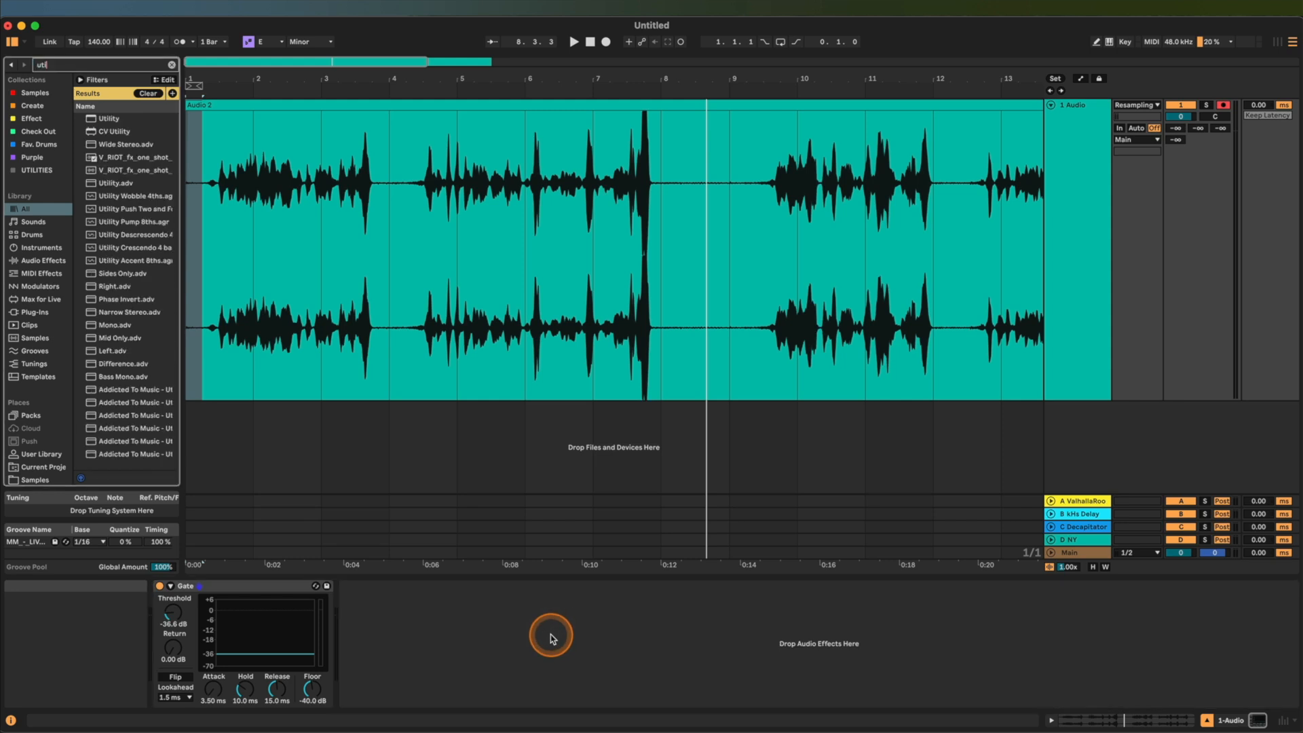
key("Down")
key("Return")
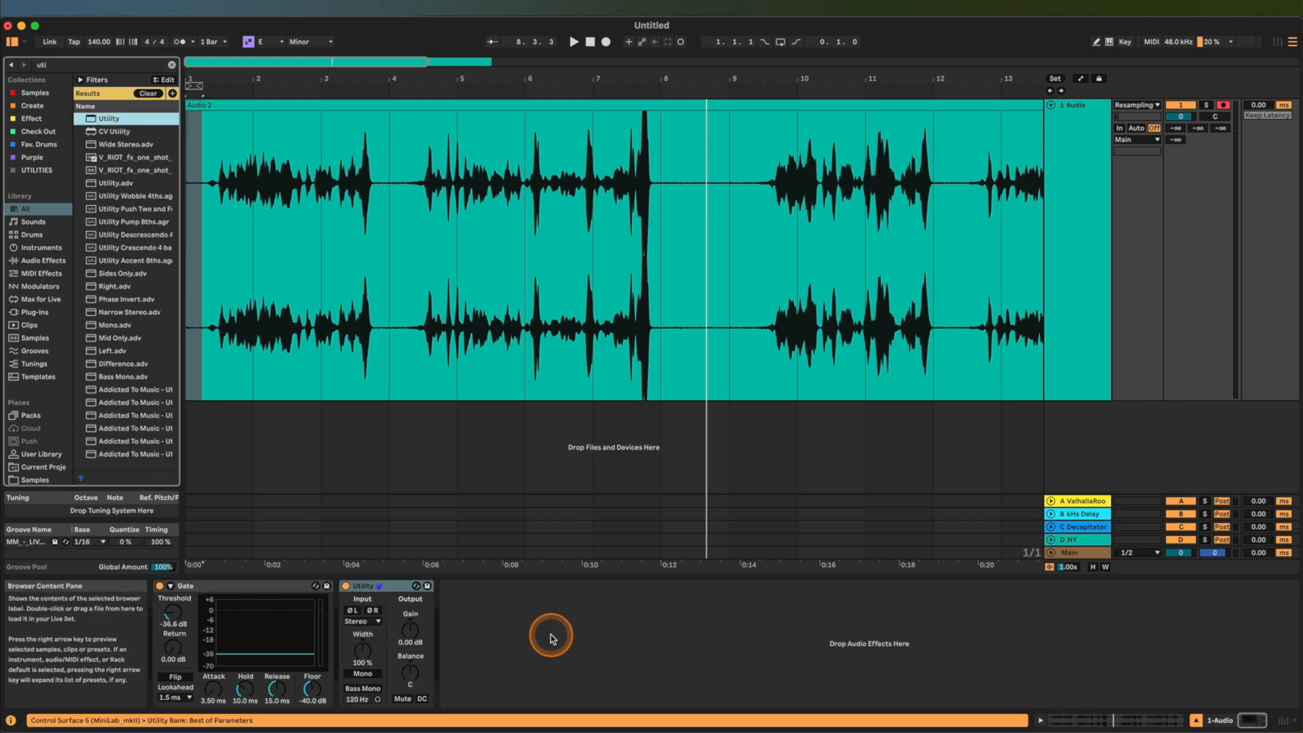
right_click(425, 630)
left_click(420, 571)
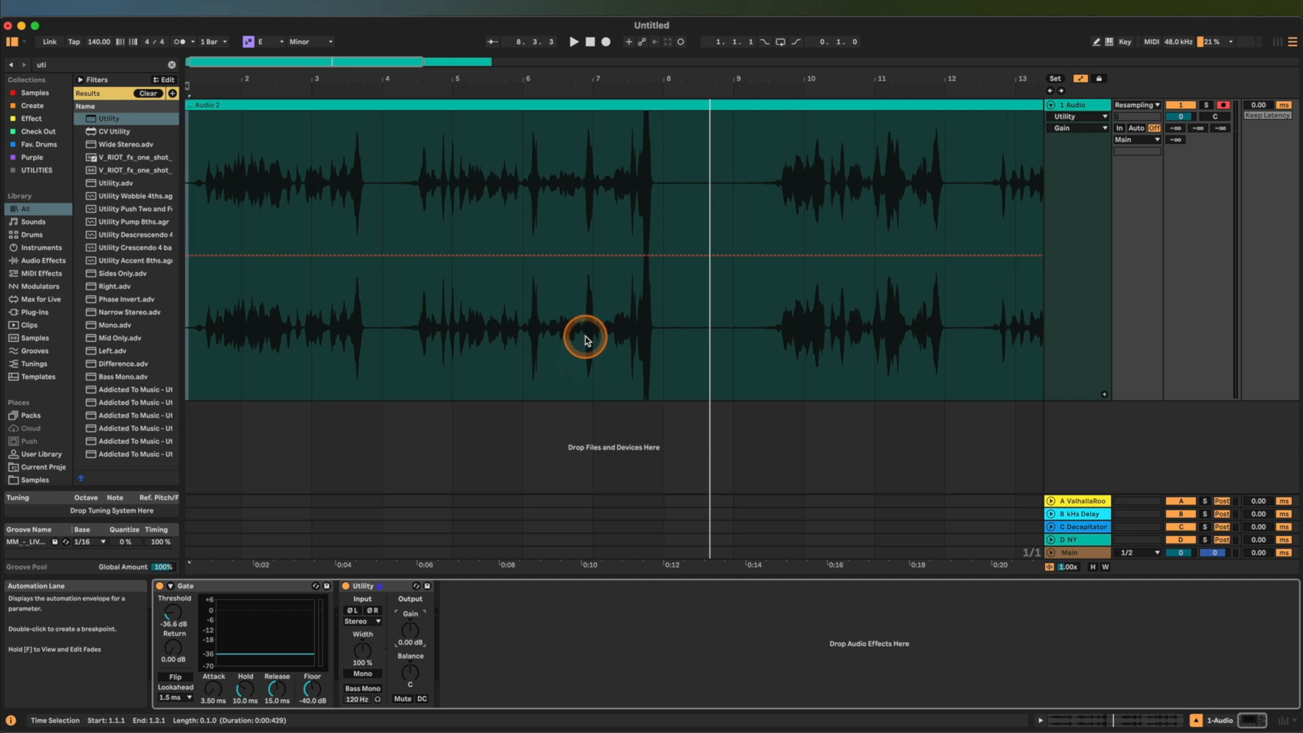
- Draw a Utility Gain automation dip to about -6.11 dB over the loud peak near 7.4, returning to 0 dB after it
scroll(625, 254, "up", 10)
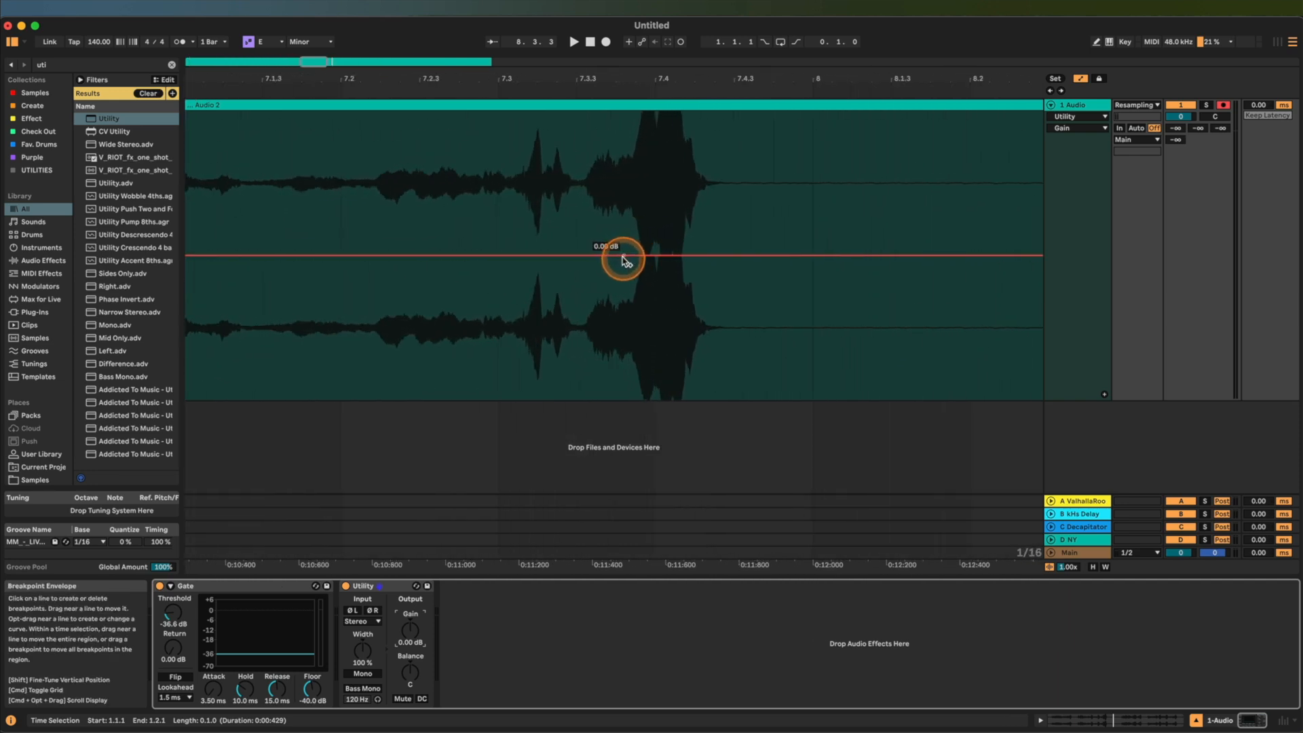
left_click(616, 256)
double_click(641, 281)
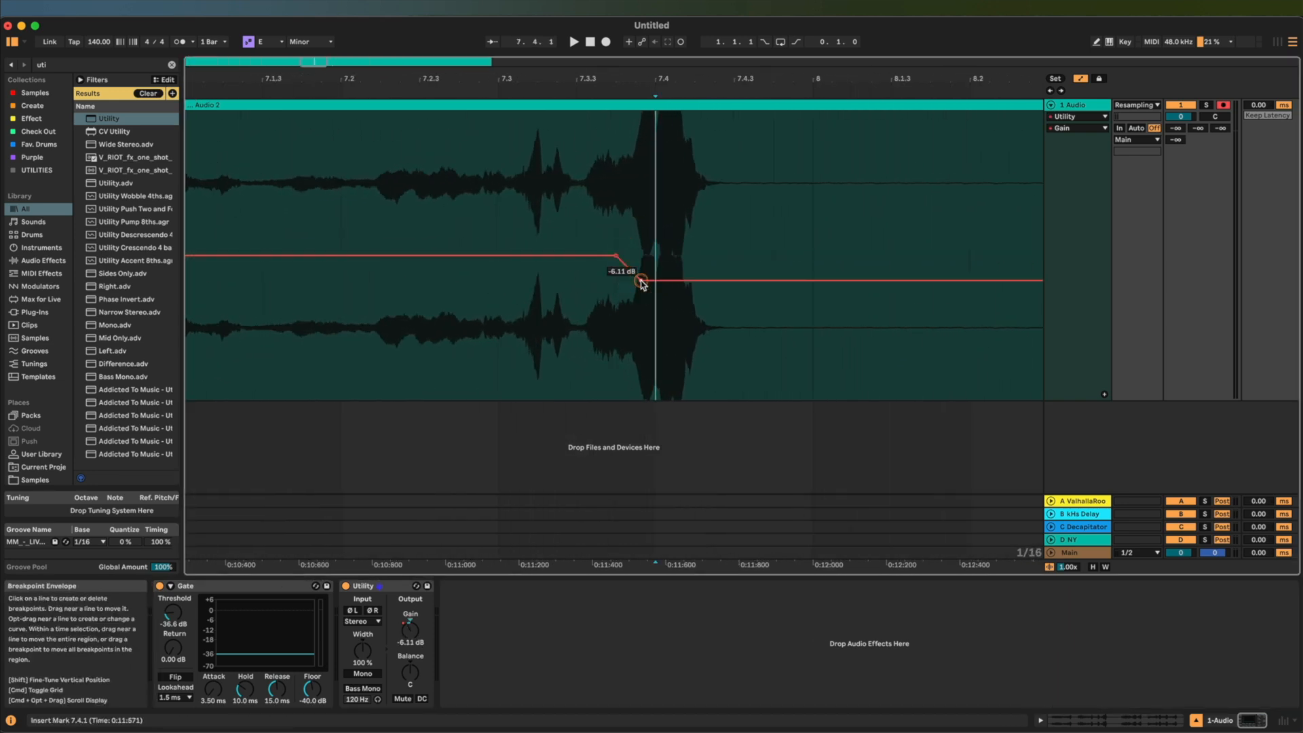
left_click(683, 280)
double_click(704, 271)
right_click(704, 271)
left_click(719, 277)
type("0")
key("Return")
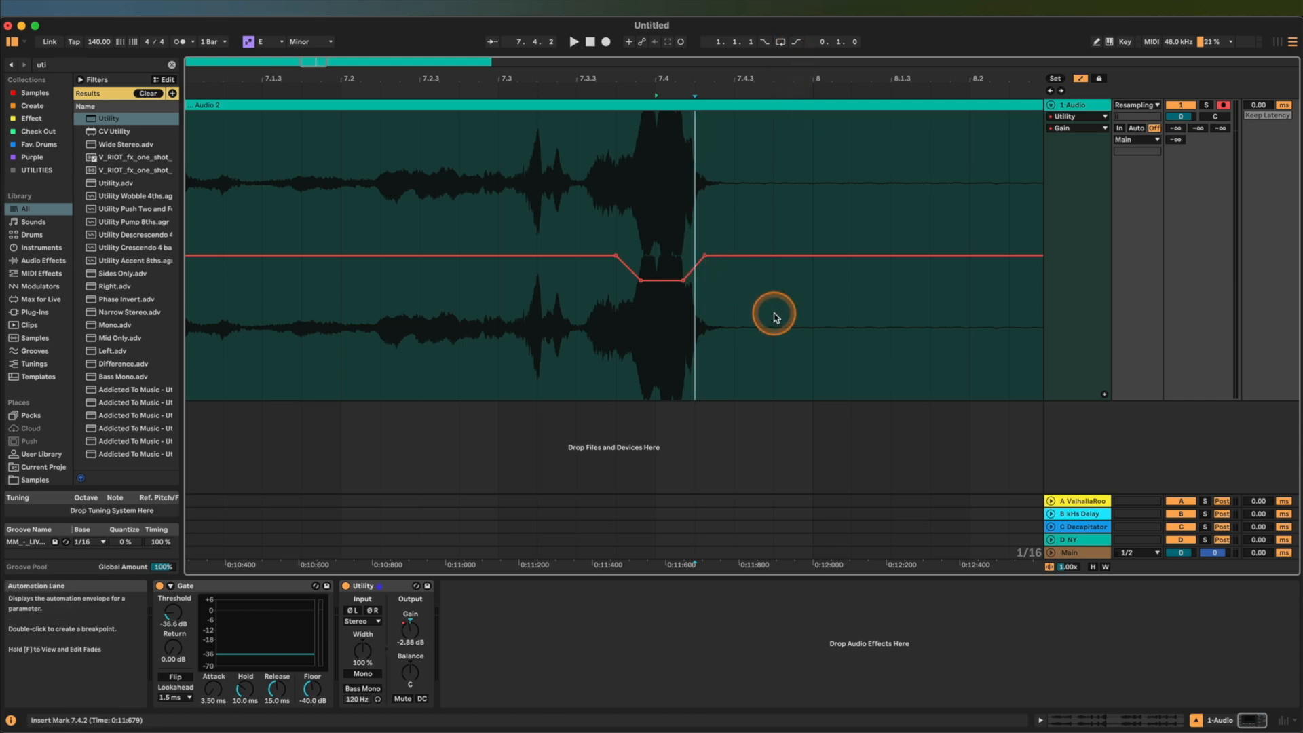
- Play the clip from 7.3.1 through the gain dip, comparing the loud peak with Utility bypassed and active
scroll(701, 350, "down", 10)
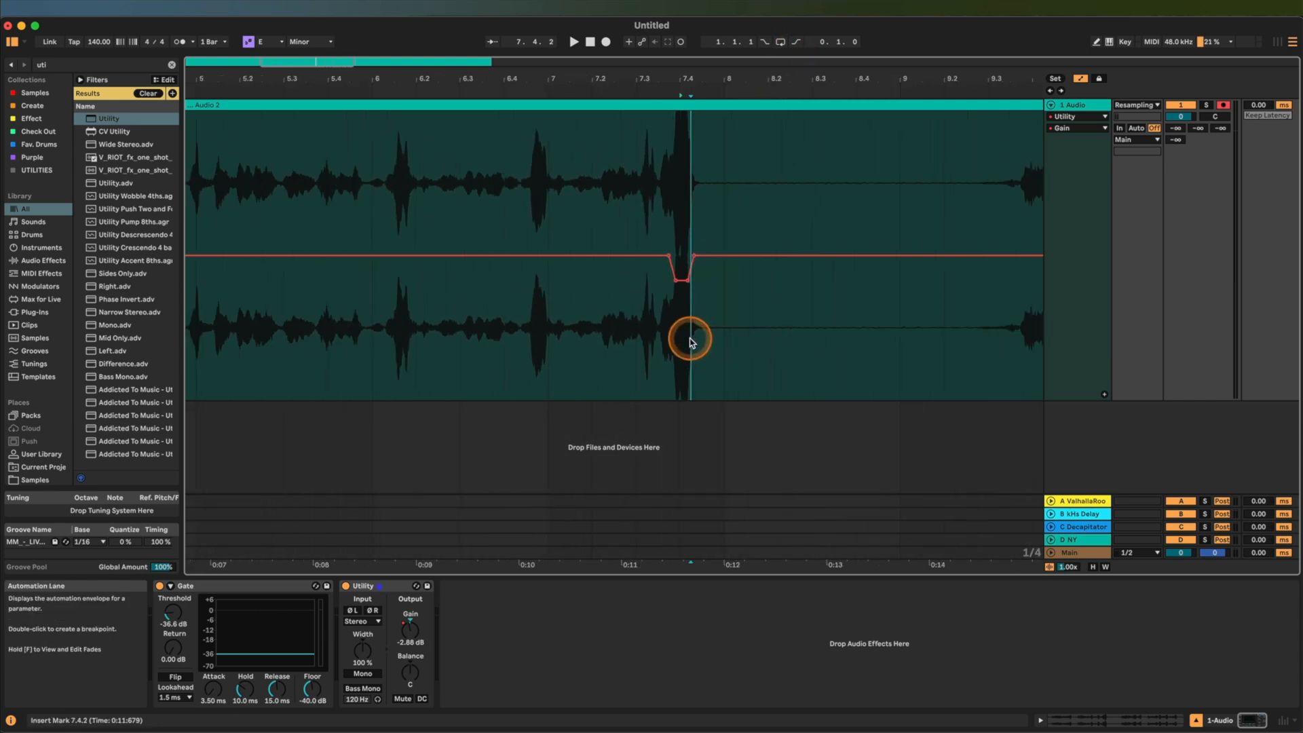
scroll(471, 293, "up", 10)
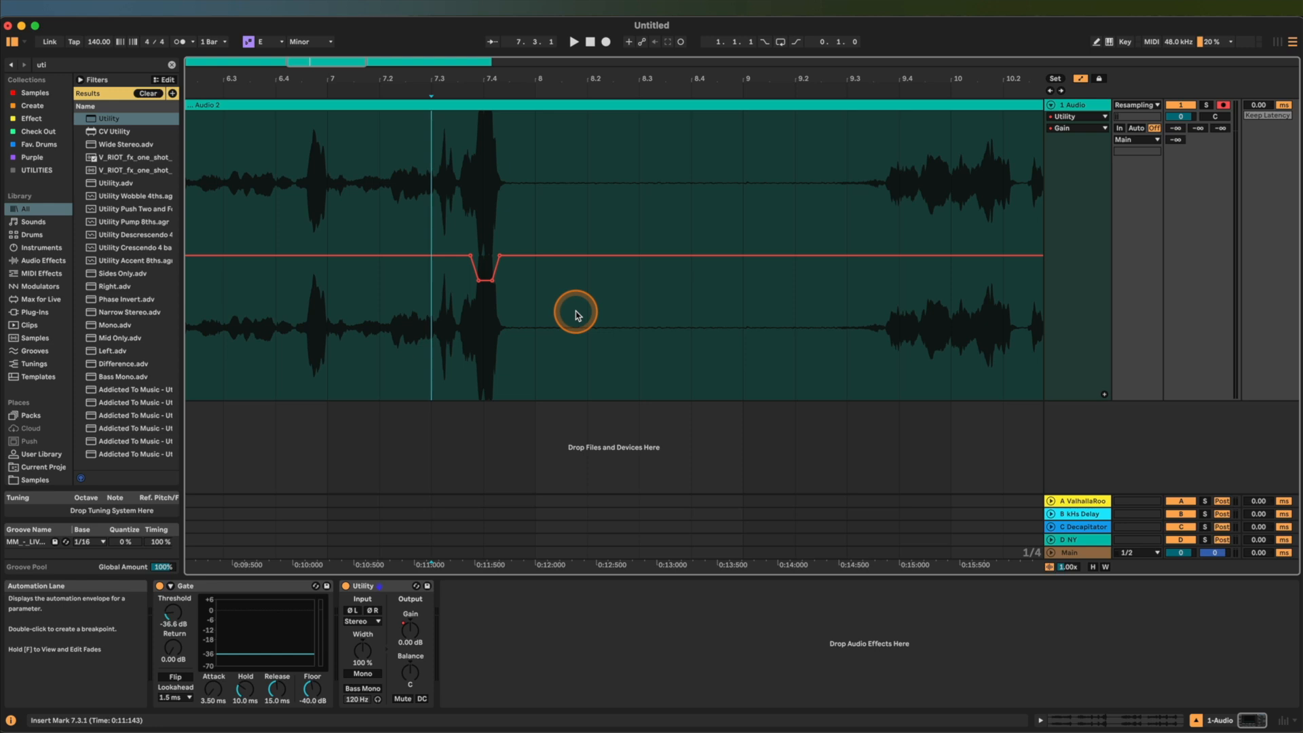
key("space")
key("space")
key("space")
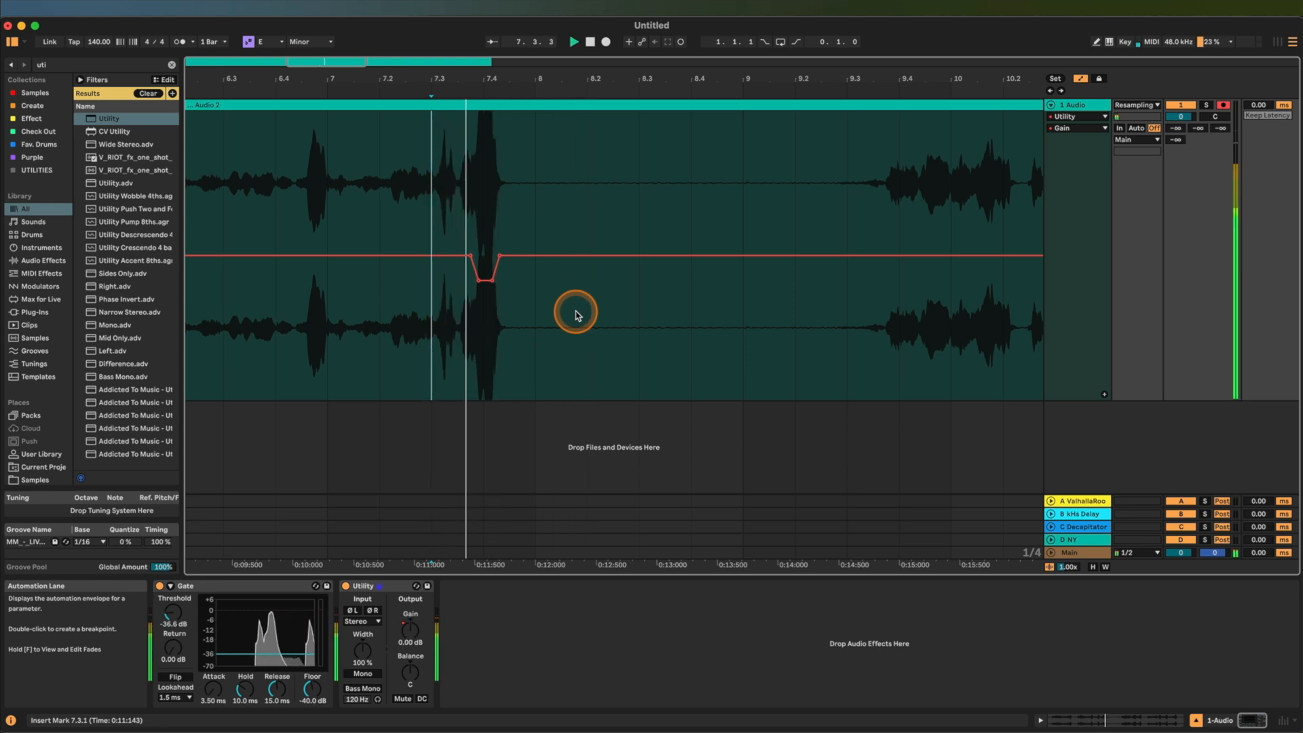
left_click(346, 587)
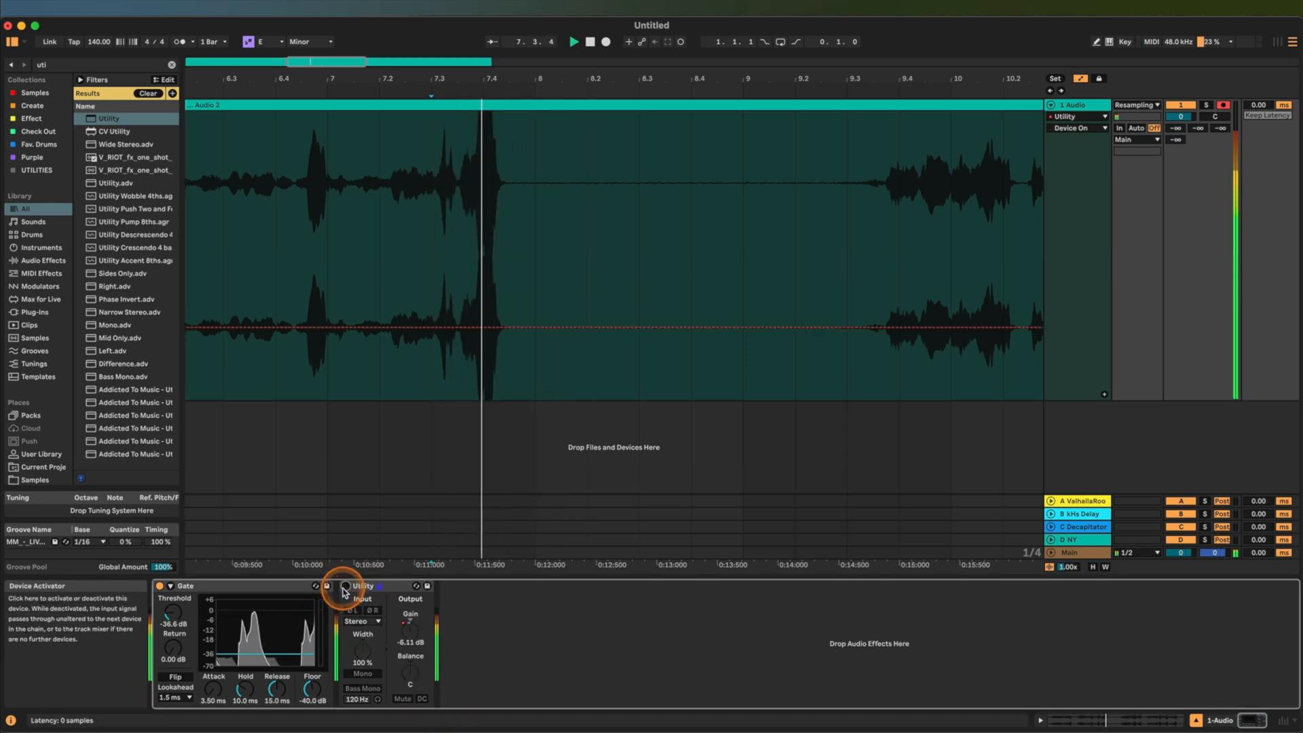
left_click(346, 586)
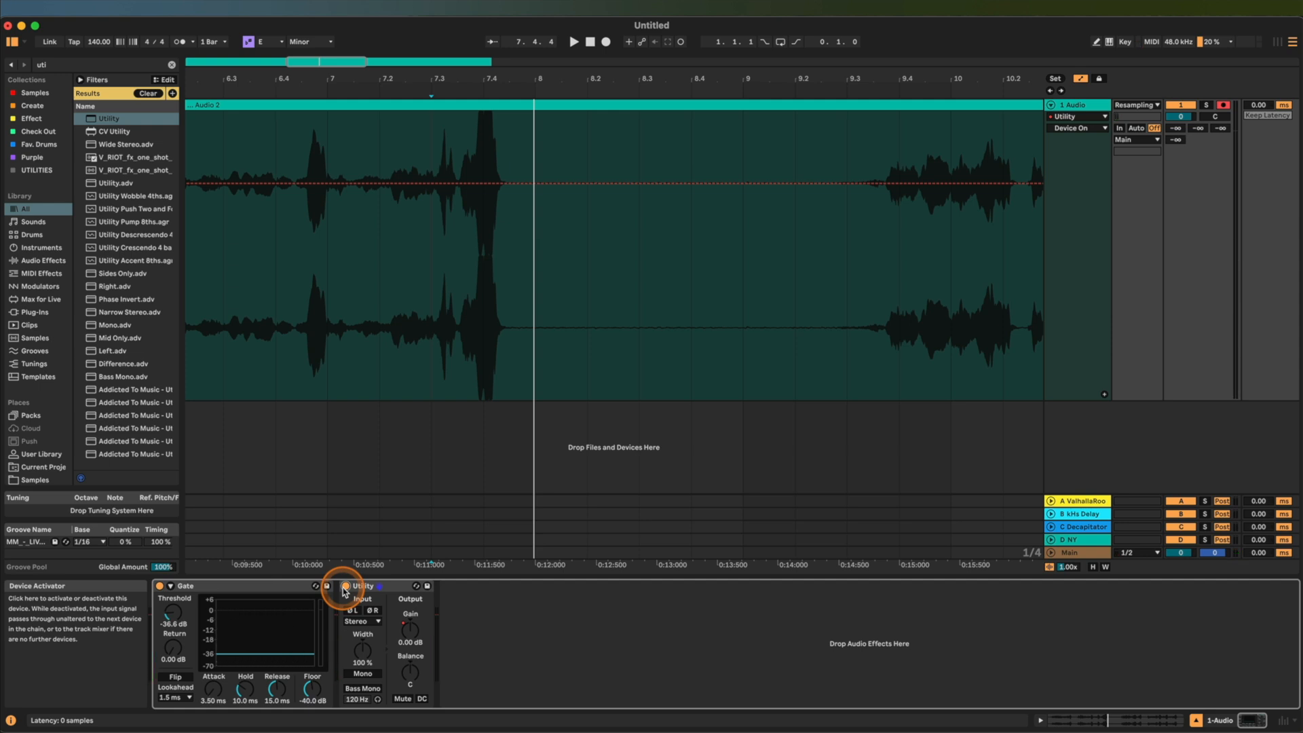
- Leave automation view and add a Compressor after the Utility effect on the 1 Audio track
key("a")
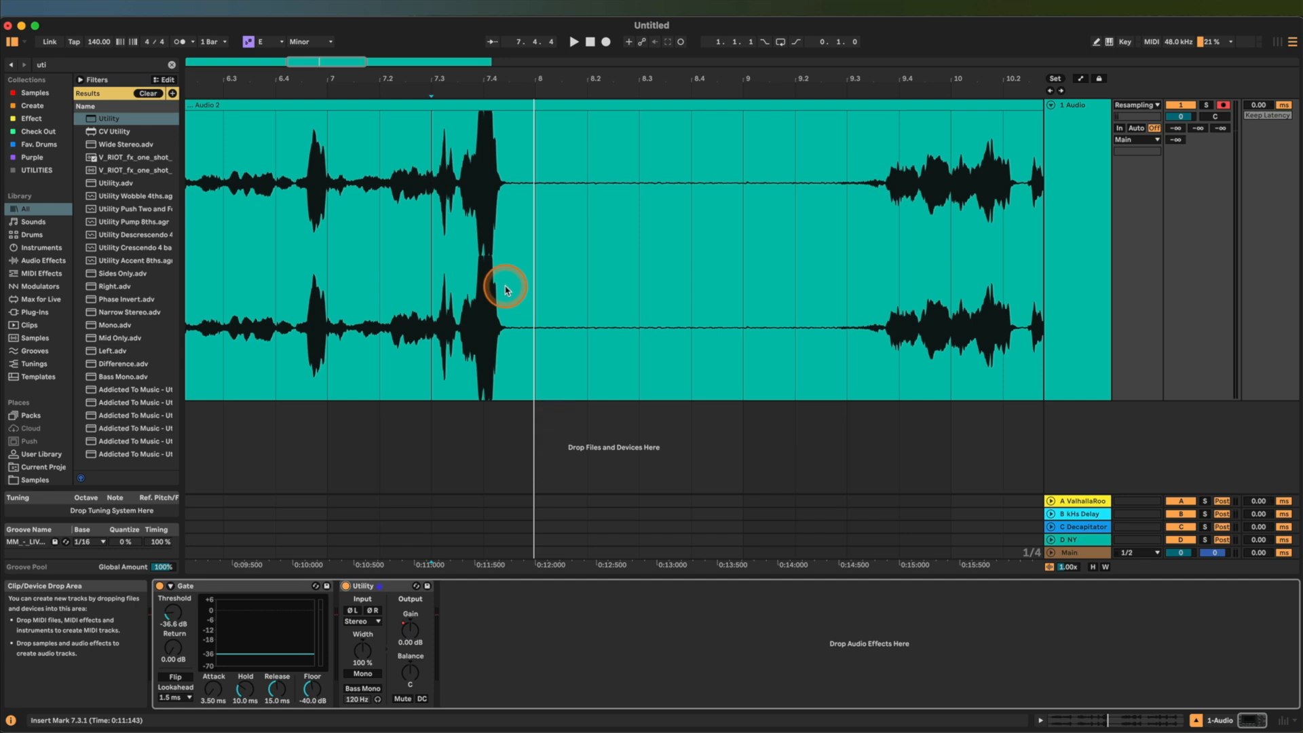
scroll(565, 309, "down", 10)
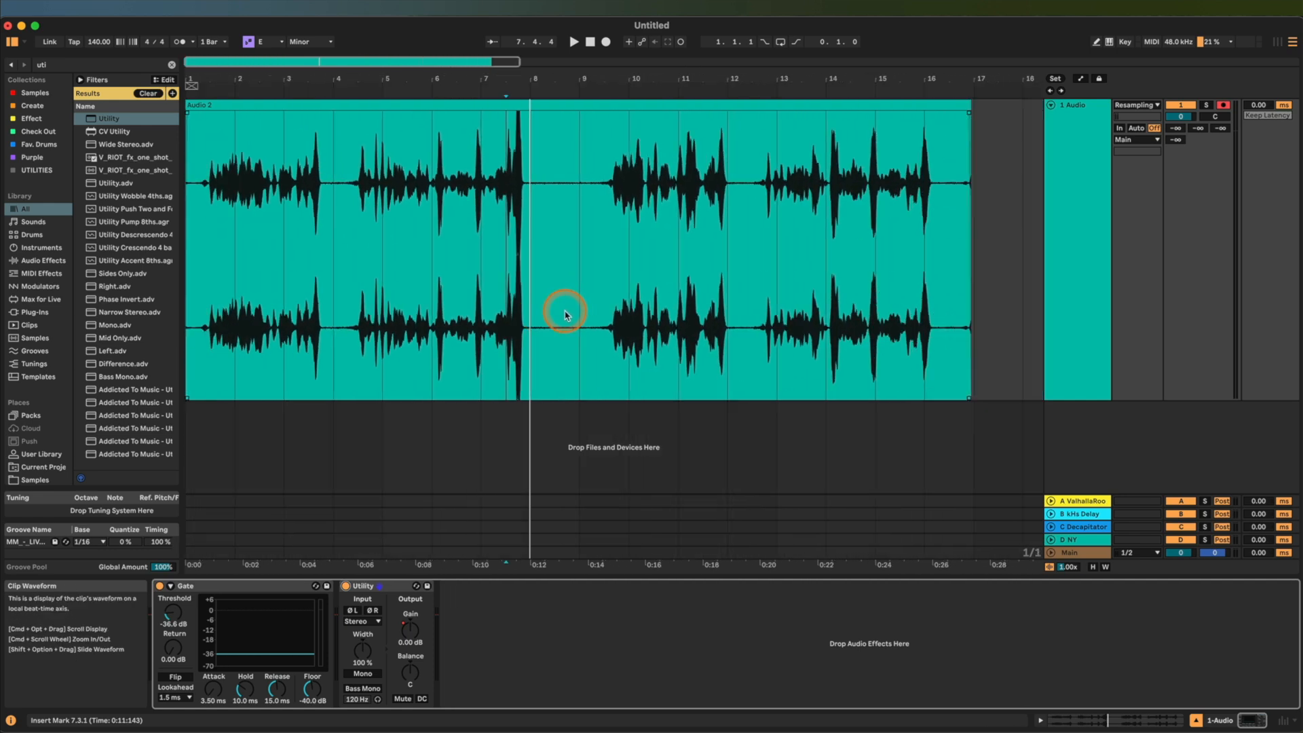
scroll(467, 322, "up", 5)
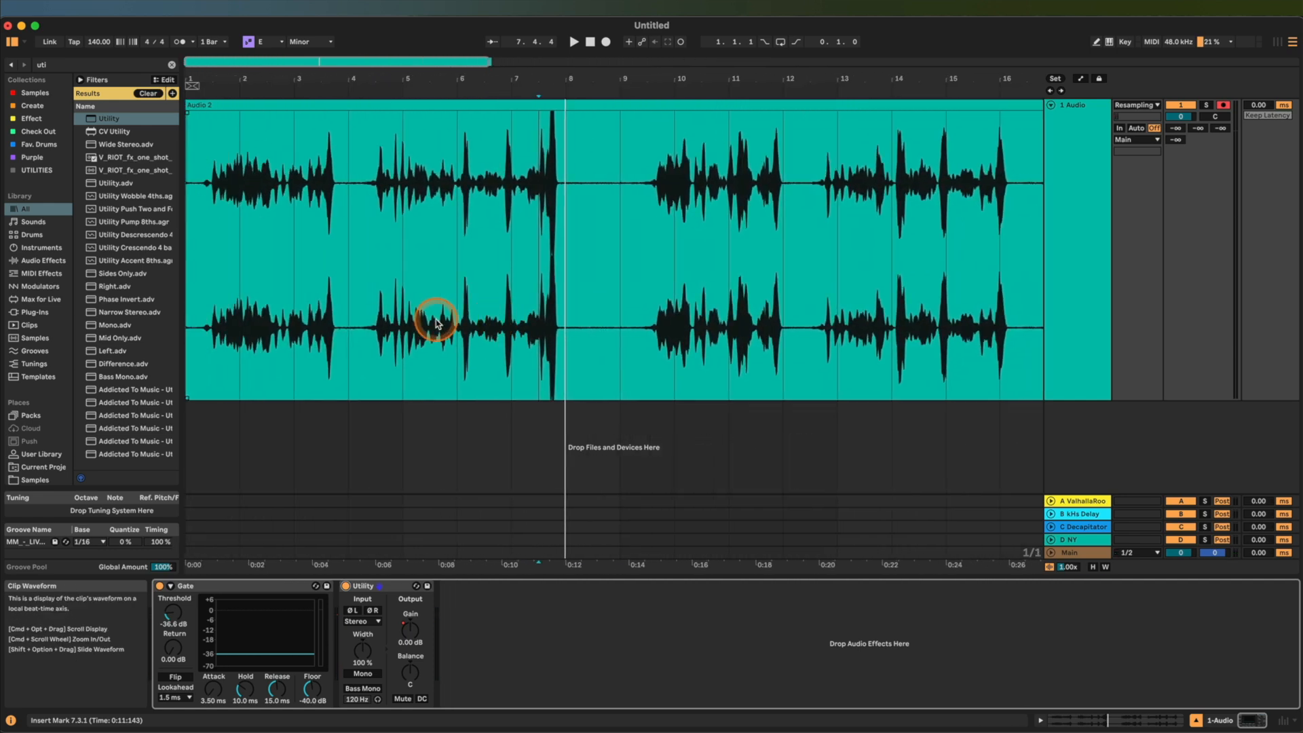
scroll(434, 323, "down", 2)
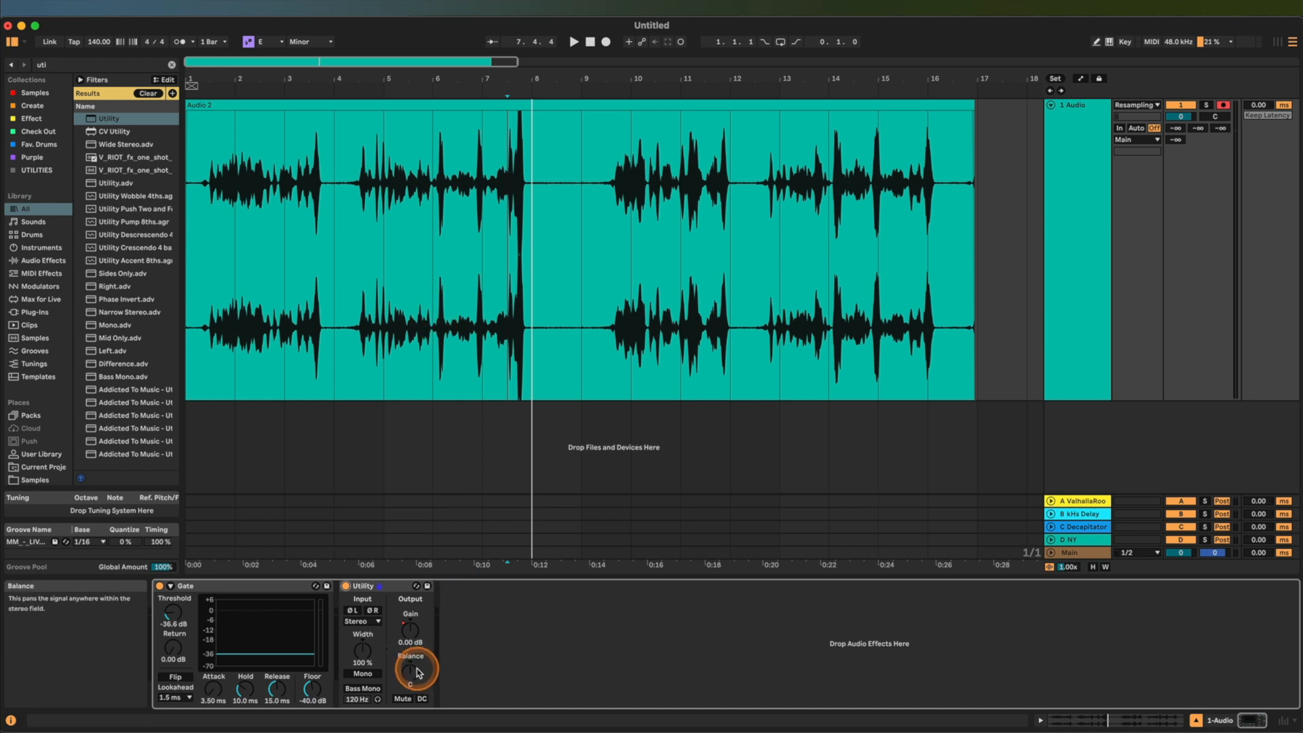
left_click(526, 657)
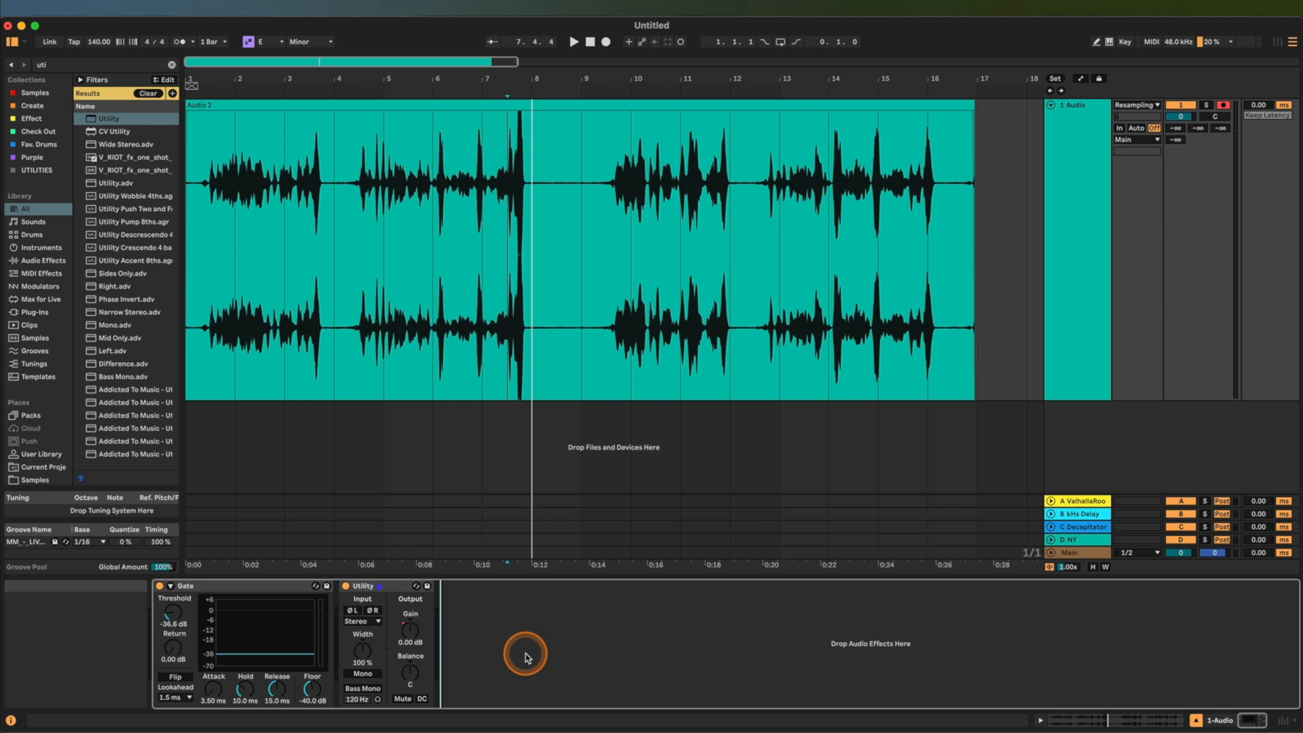
key("super+f")
type("com")
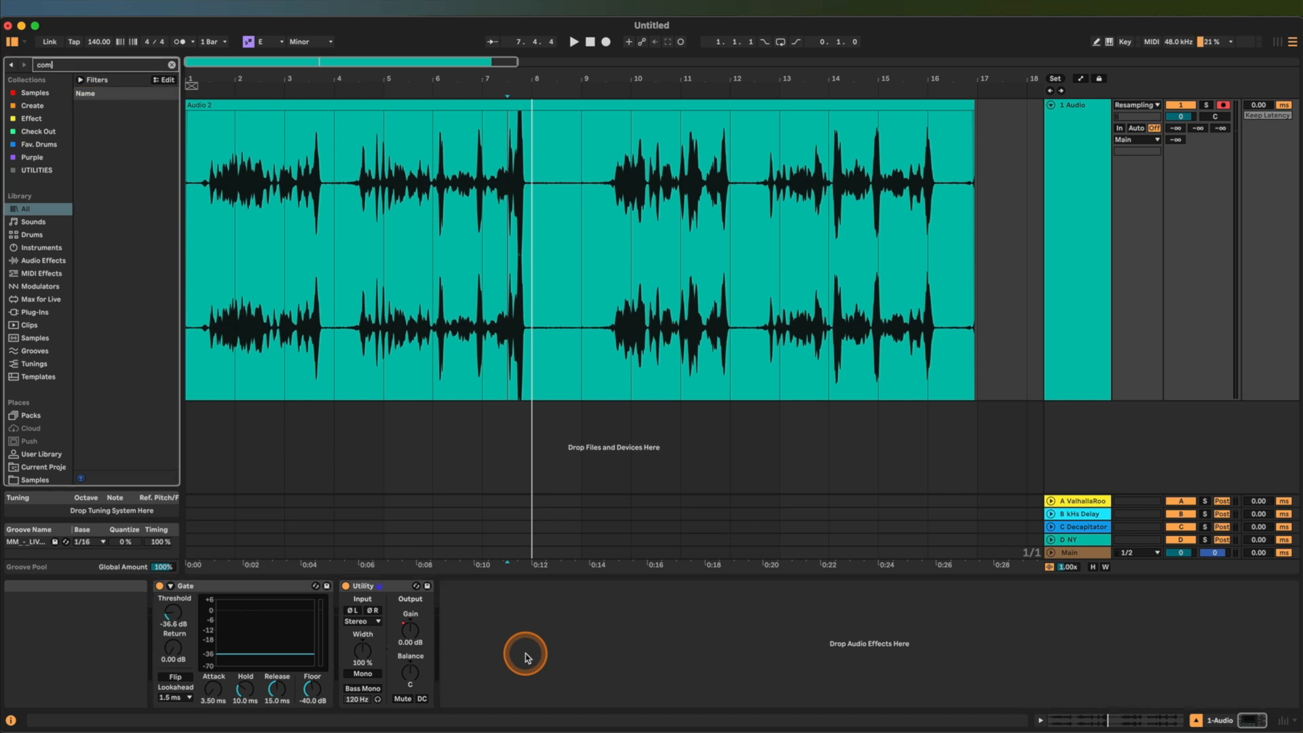
type("pressor")
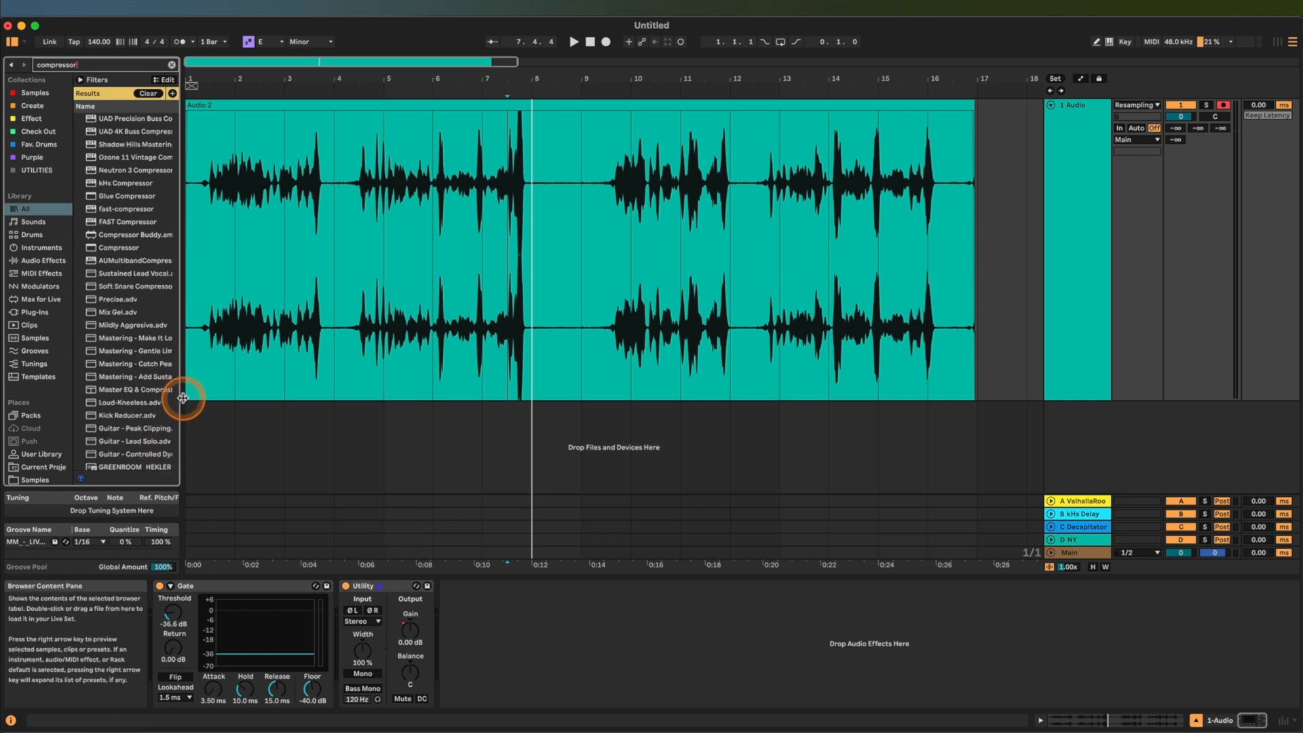
double_click(132, 250)
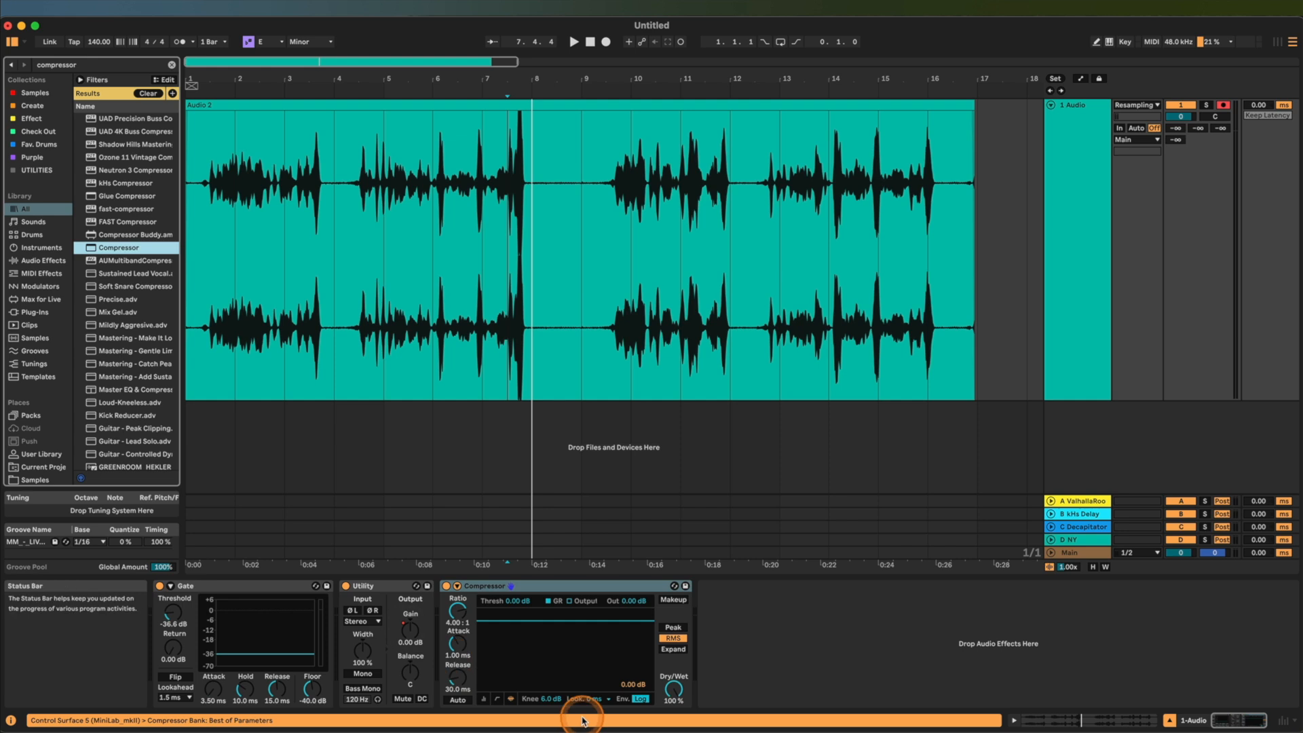
- Set the Compressor threshold to -15.8 dB while the recording plays
key("space")
left_click_drag(533, 618, 538, 653)
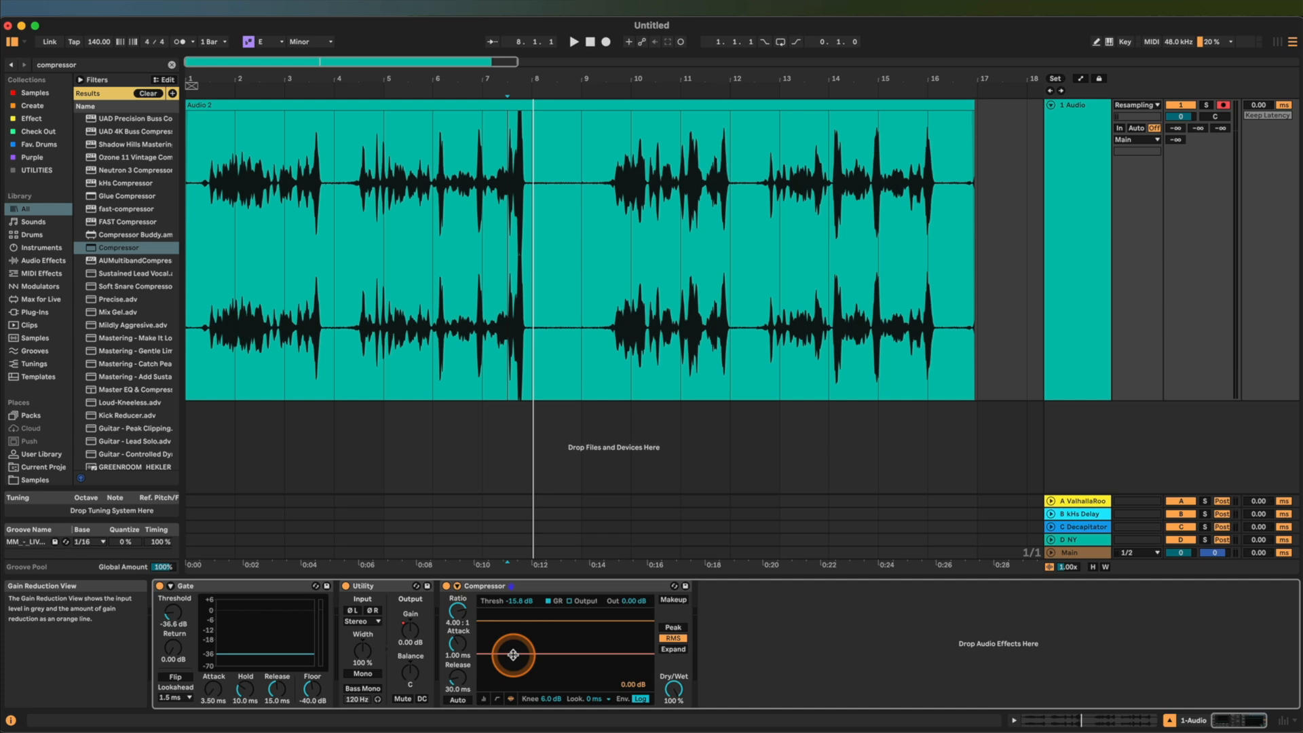
- Audition the Compressor with ratios of inf : 1 and 3.00 : 1, and return the ratio to 4.00 : 1
left_click_drag(457, 611, 457, 601)
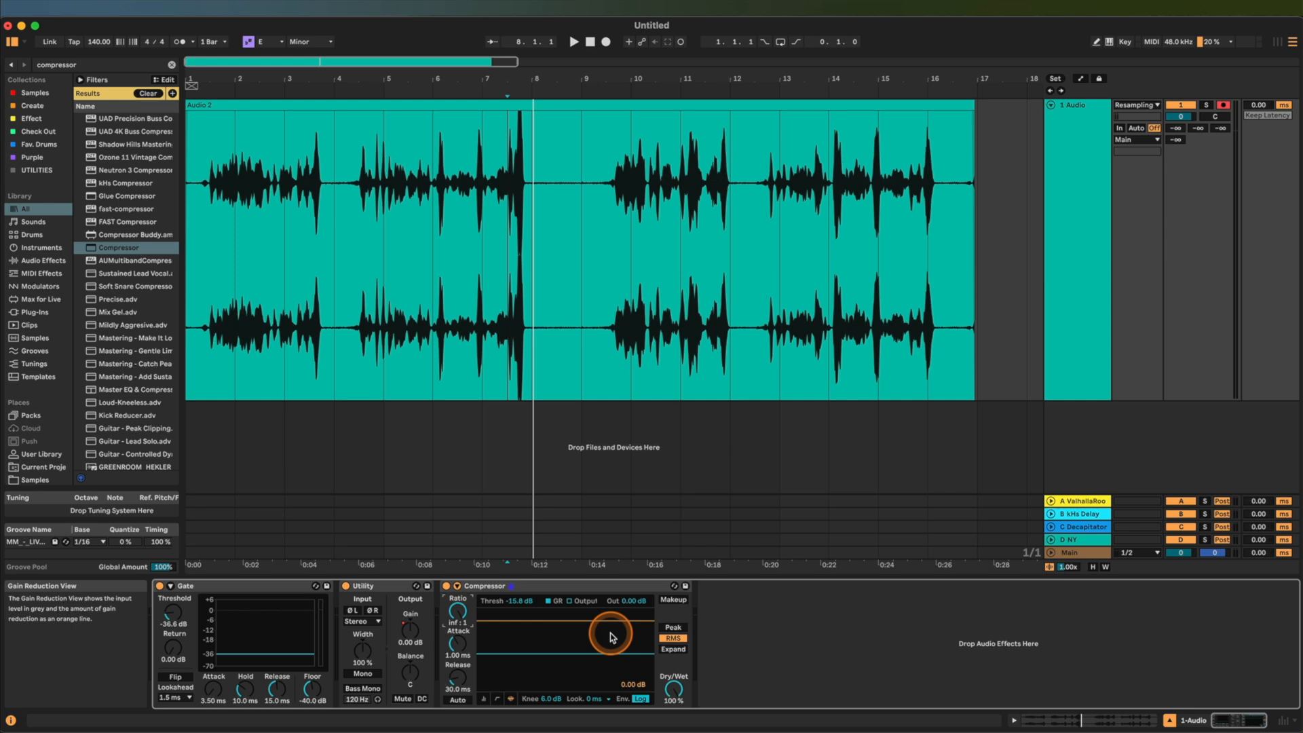
double_click(462, 613)
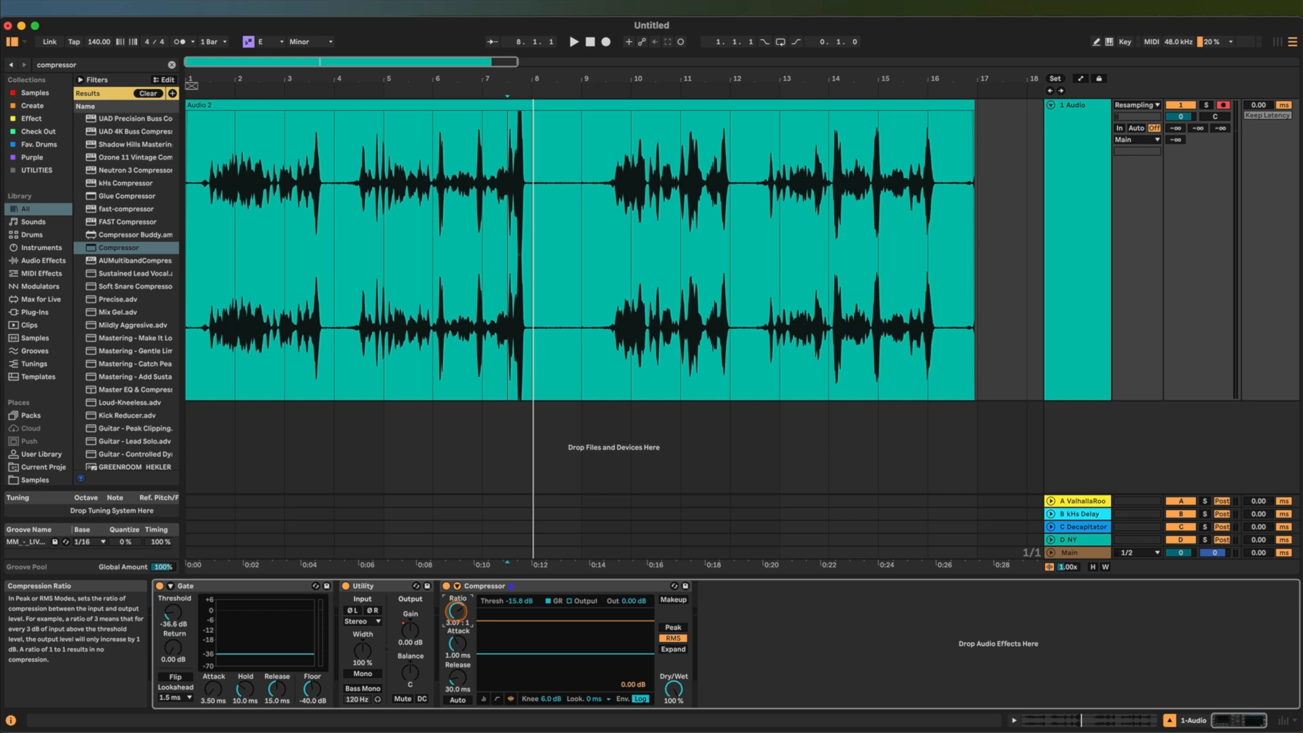
key("space")
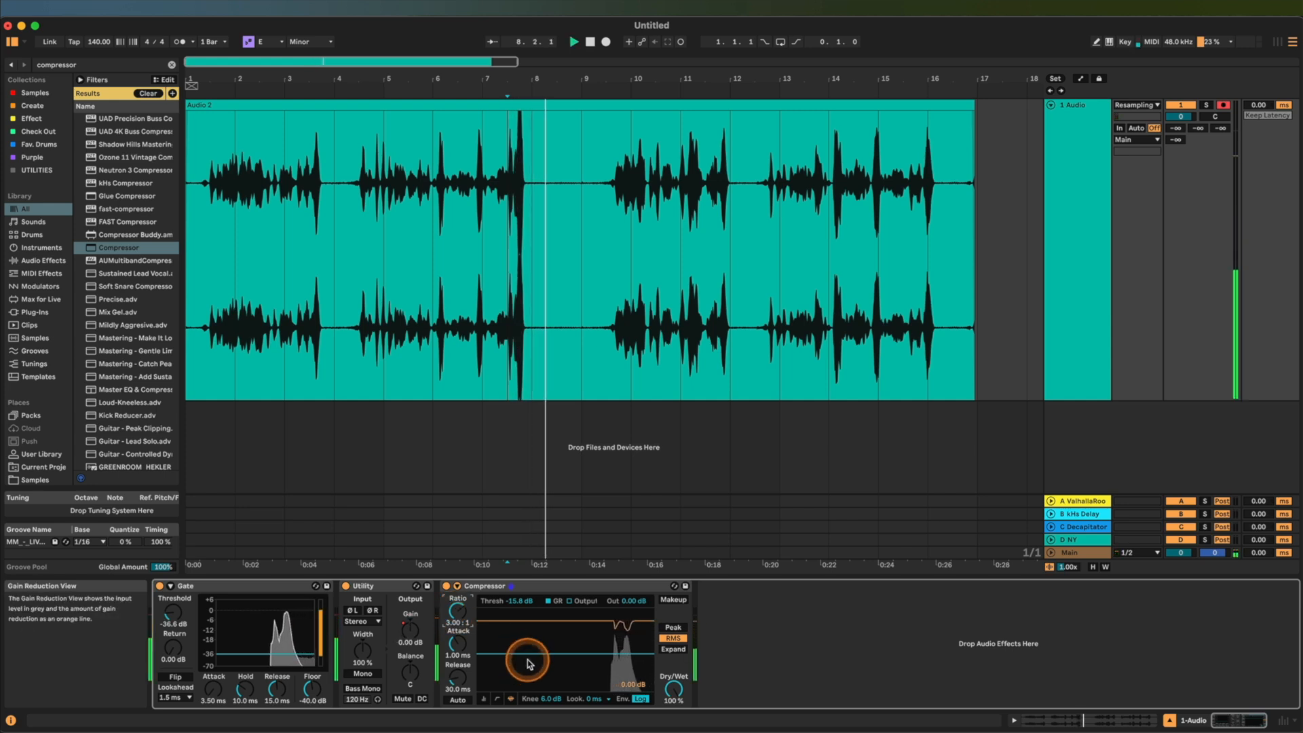
key("space")
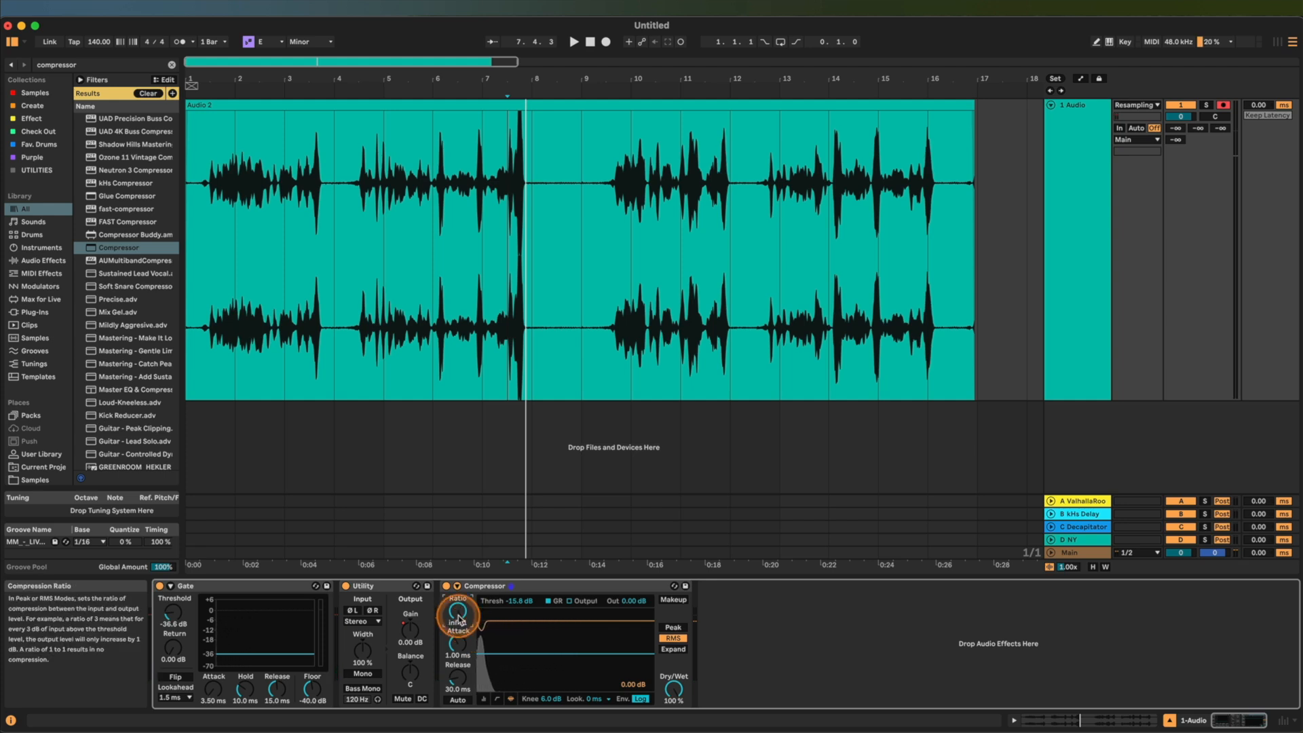
key("space")
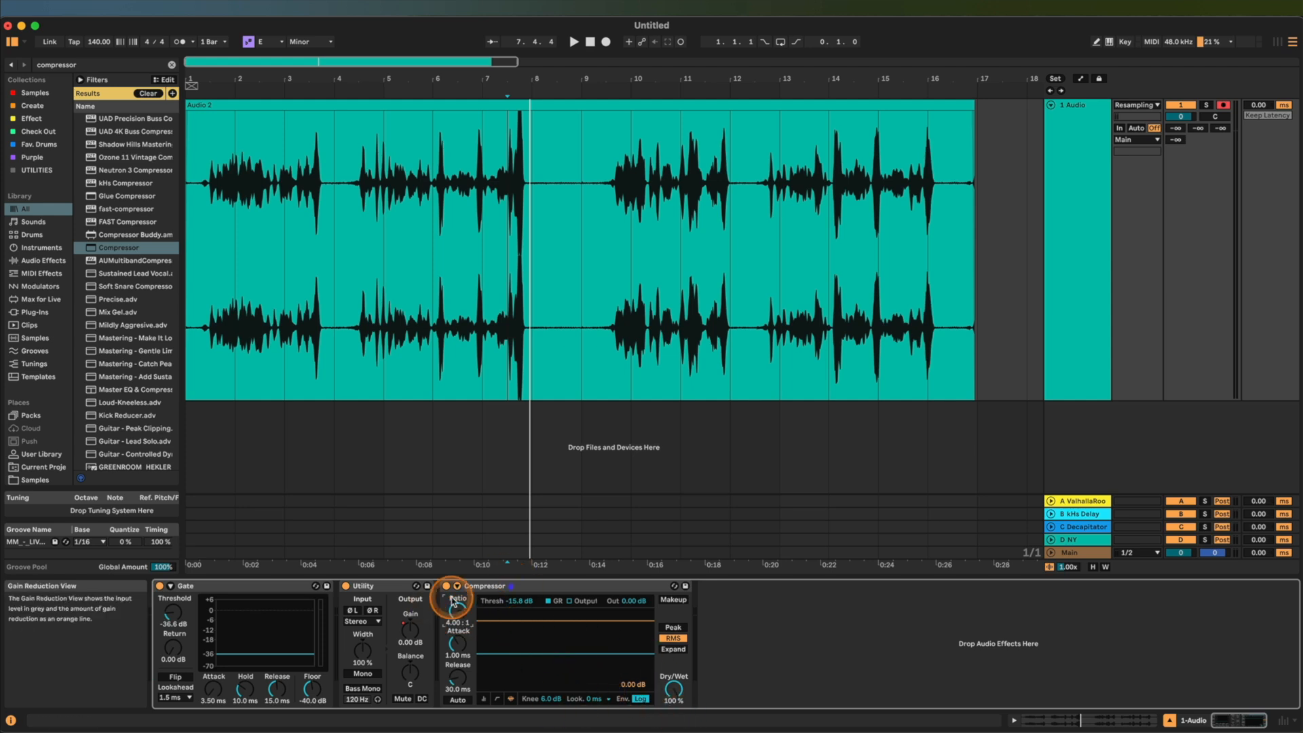
- Play the clip from its start and set the Compressor attack to 0.07 ms and release to 22.2 ms
left_click(195, 327)
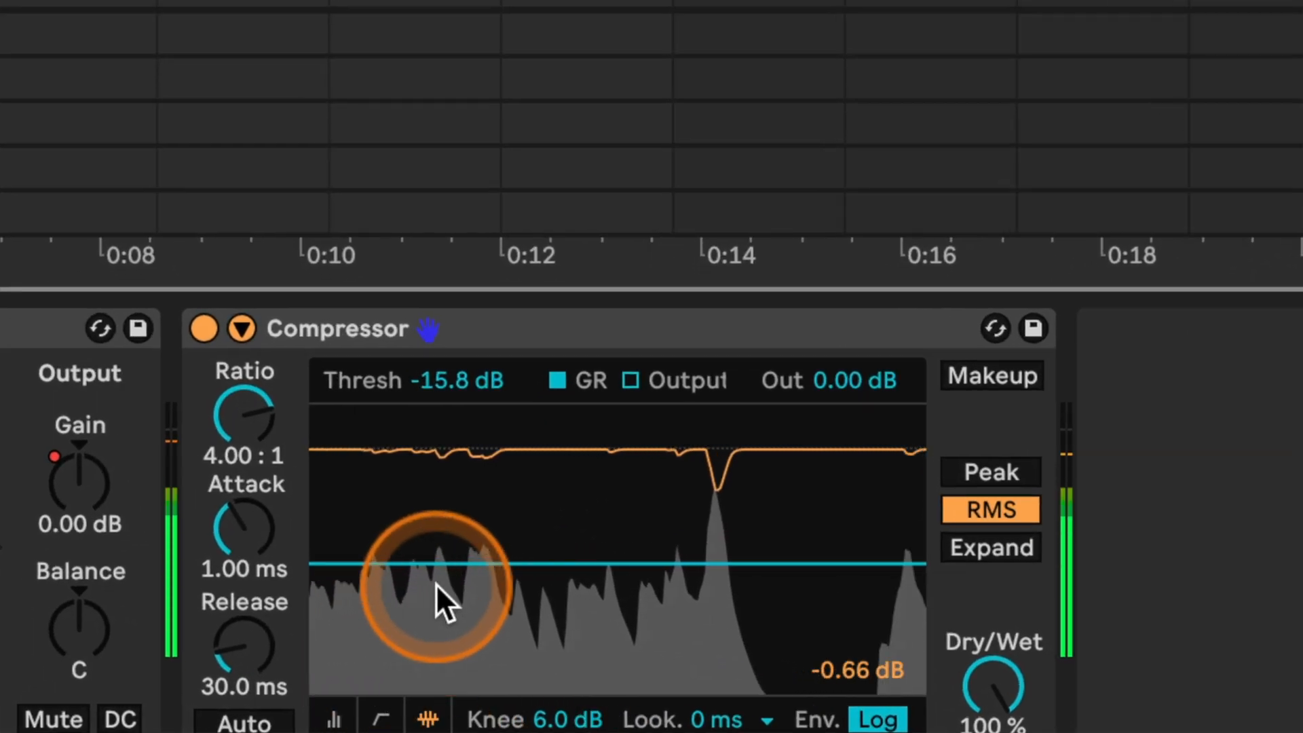
left_click_drag(266, 551, 233, 550)
left_click_drag(242, 646, 242, 659)
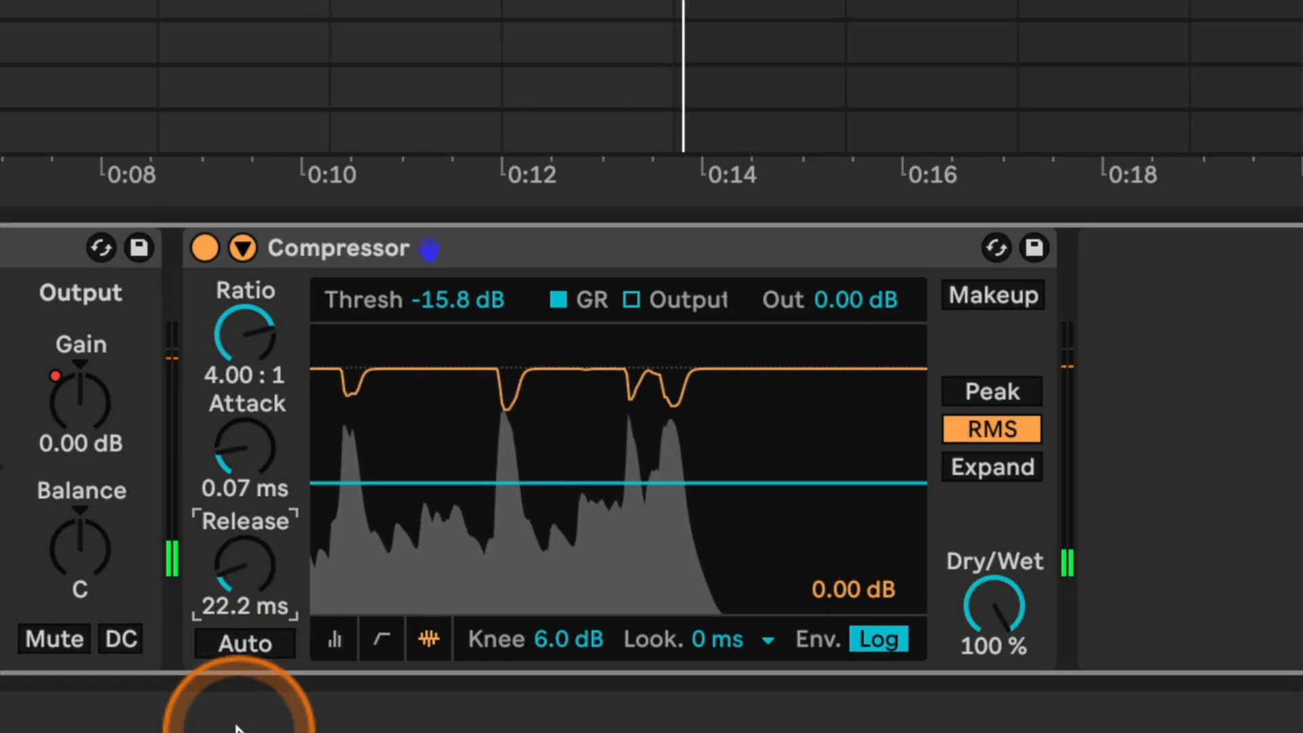
- Turn on the Compressor's Auto release, keep the attack at 0.07 ms, and listen to the recording
left_click(243, 644)
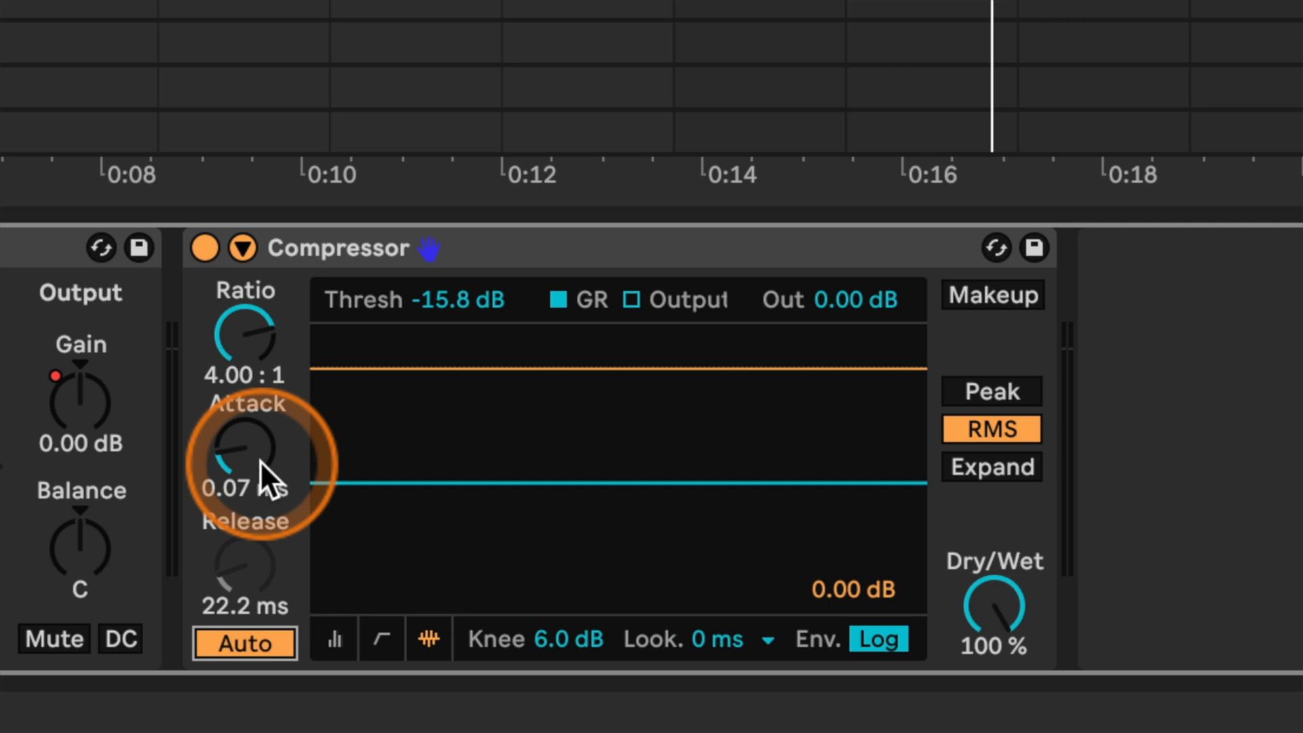
left_click_drag(259, 462, 259, 495)
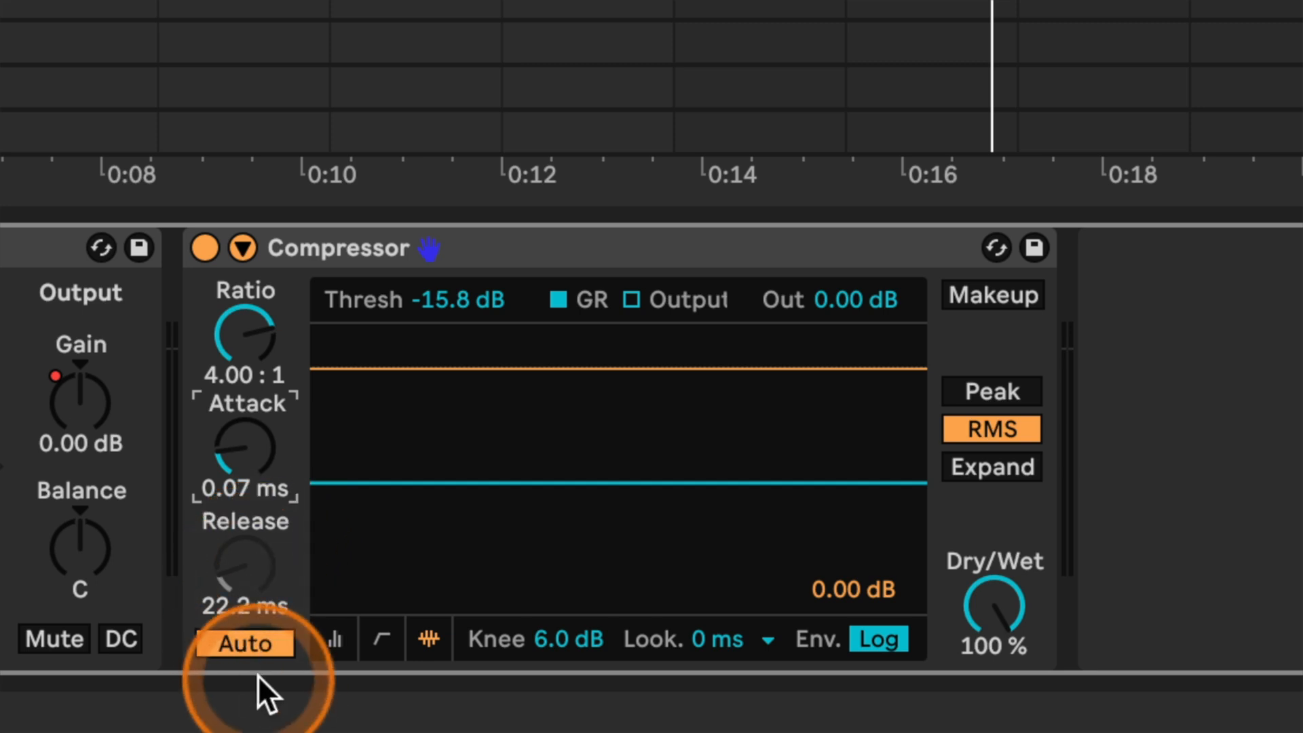
left_click(247, 645)
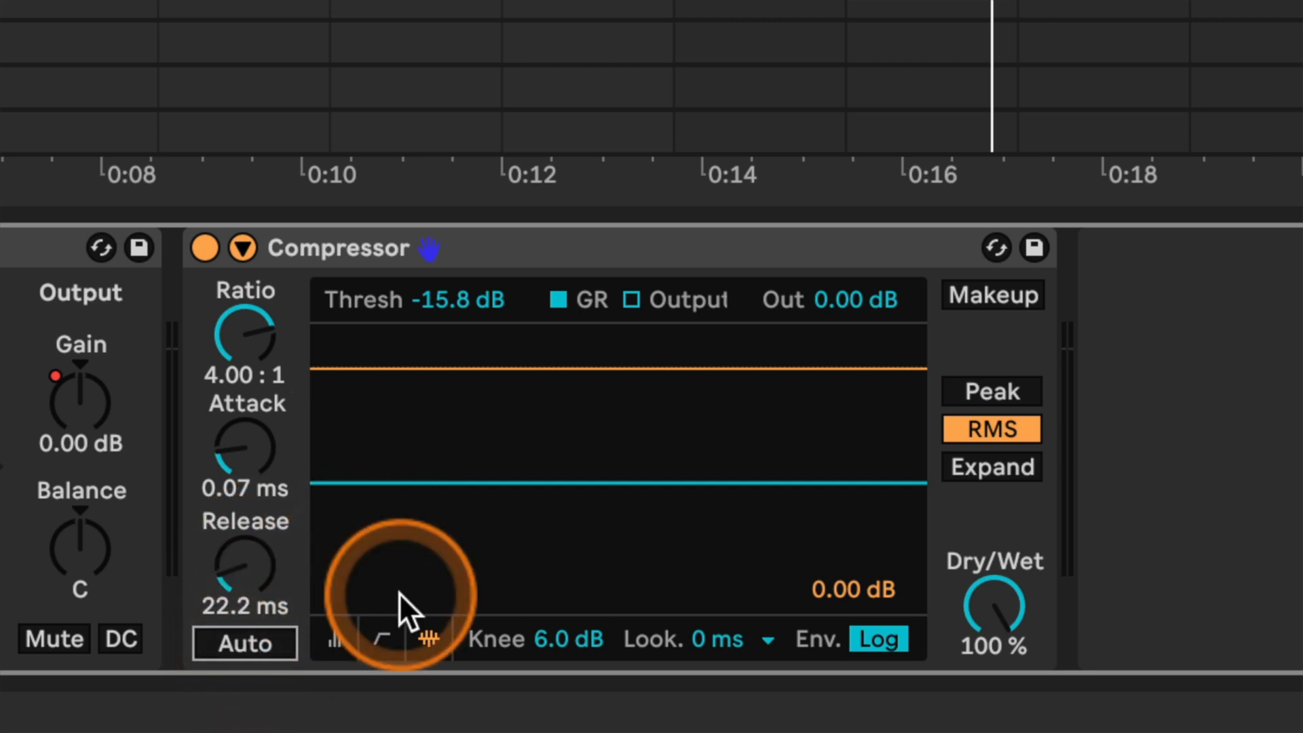
left_click(255, 635)
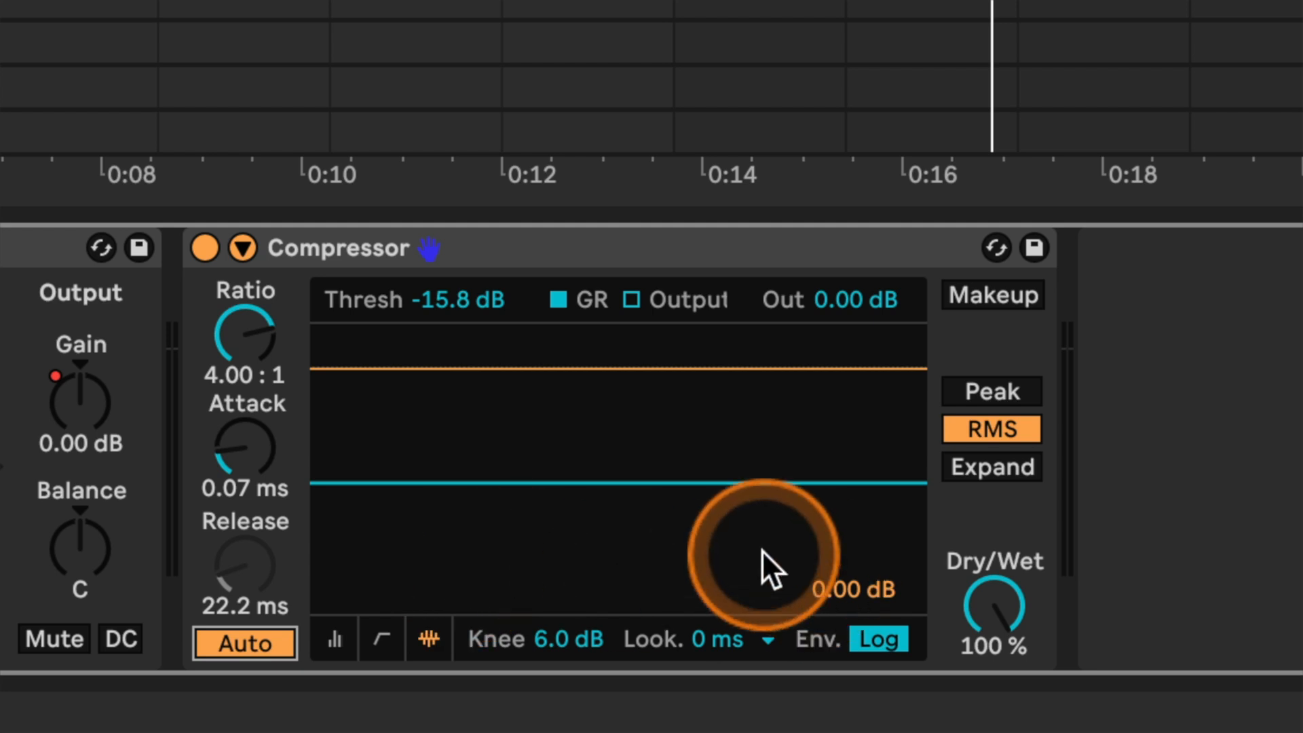
key("space")
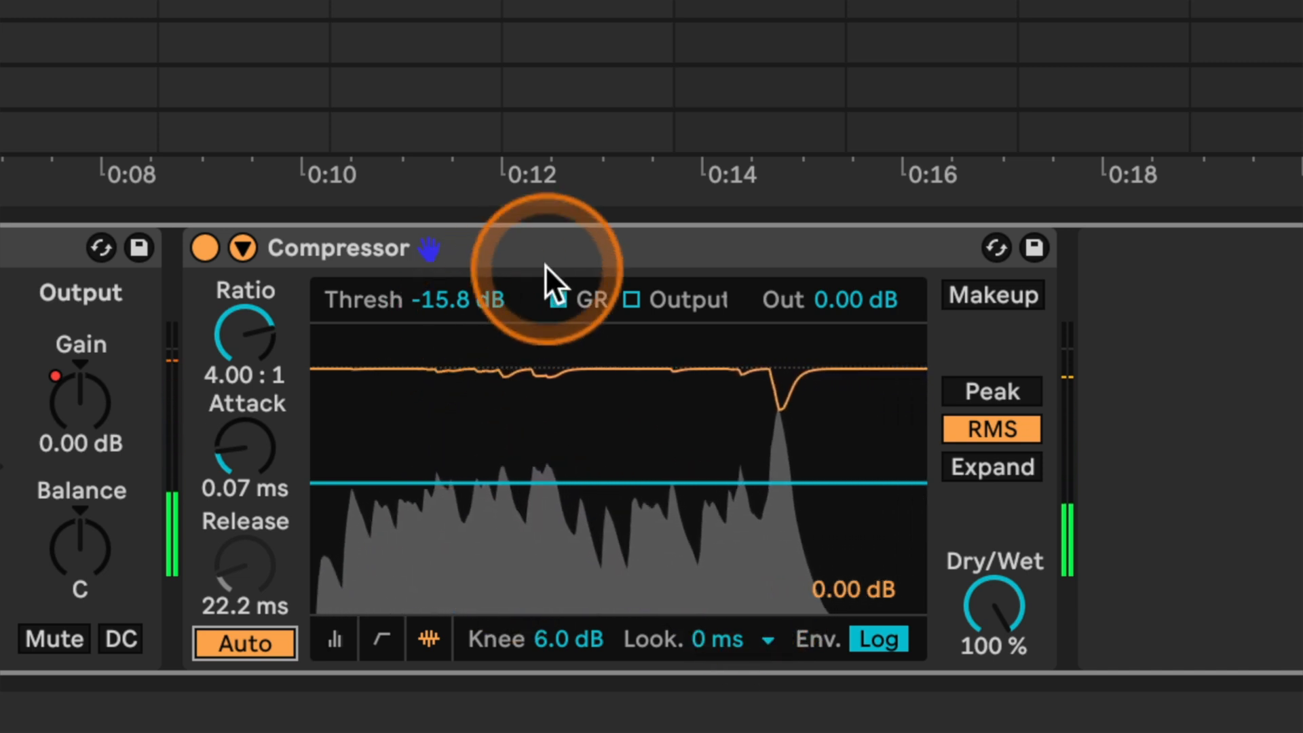
- Duplicate the Compressor and lower the second Compressor's threshold to -17.7 dB
left_click(556, 250)
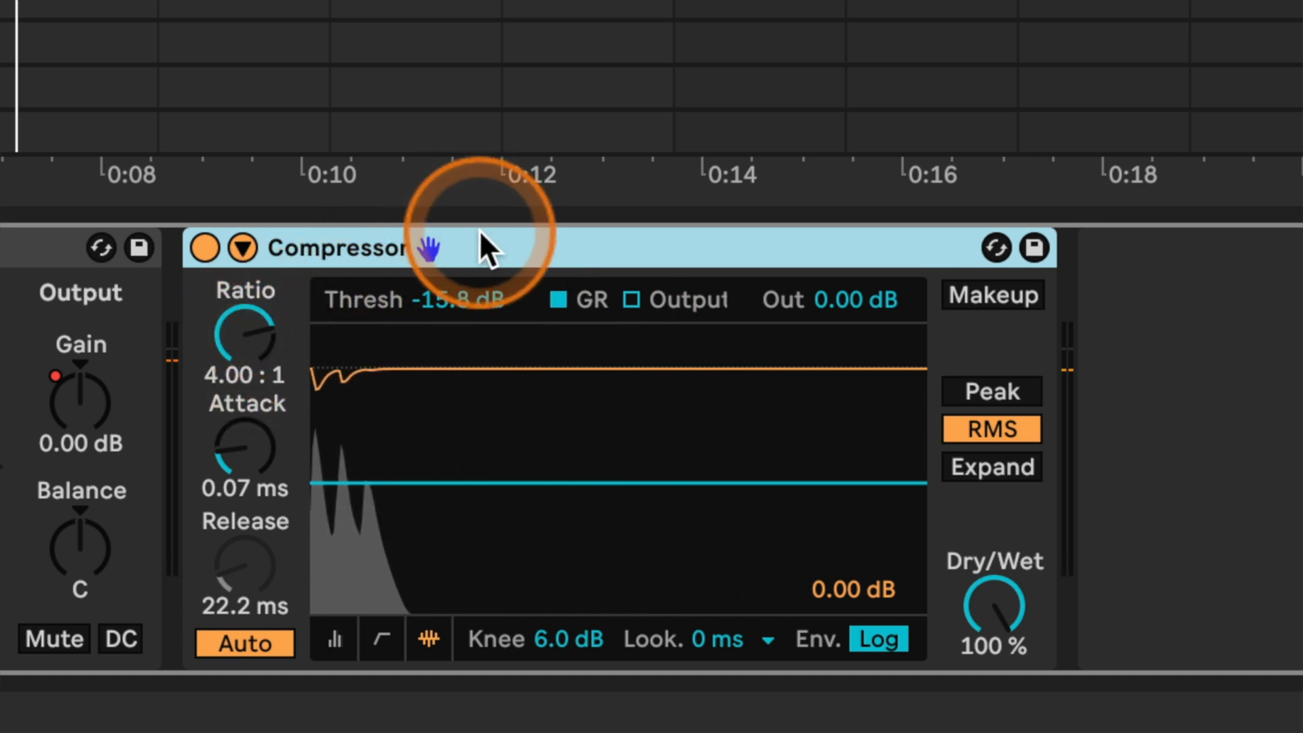
key("super+d")
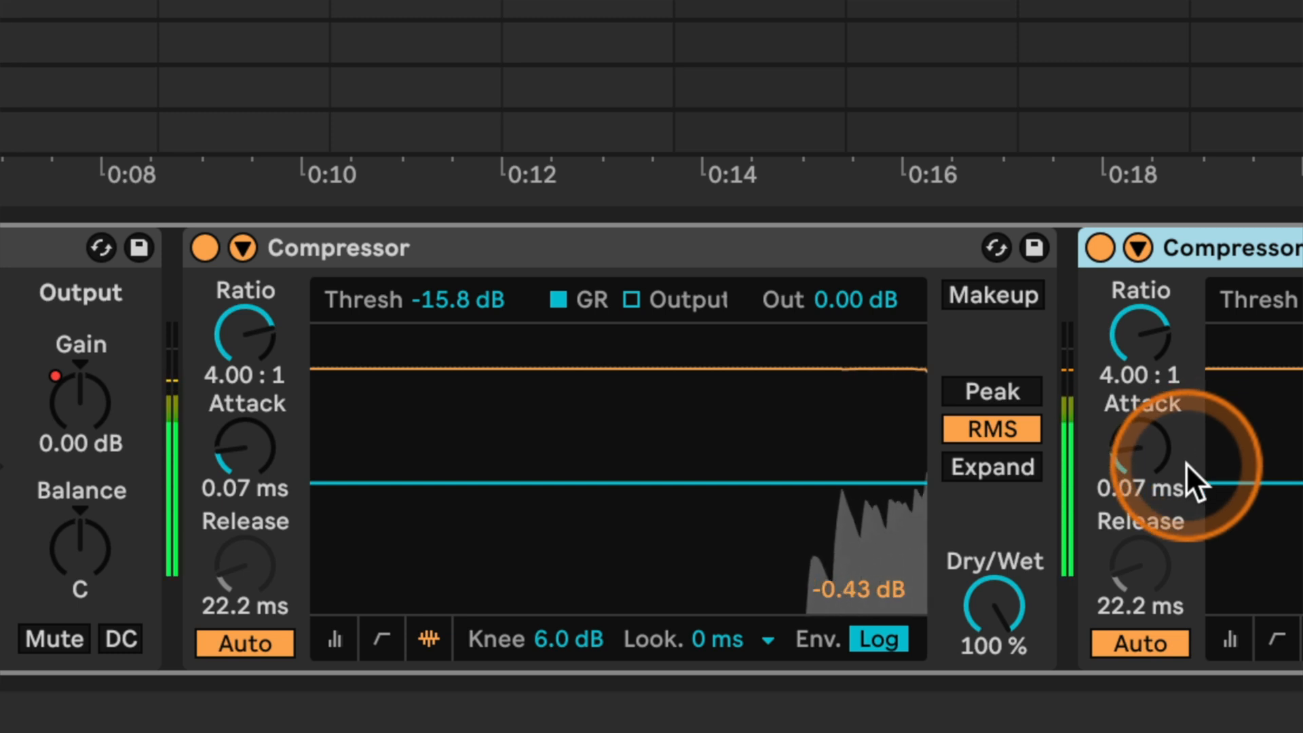
left_click_drag(1217, 475, 1293, 497)
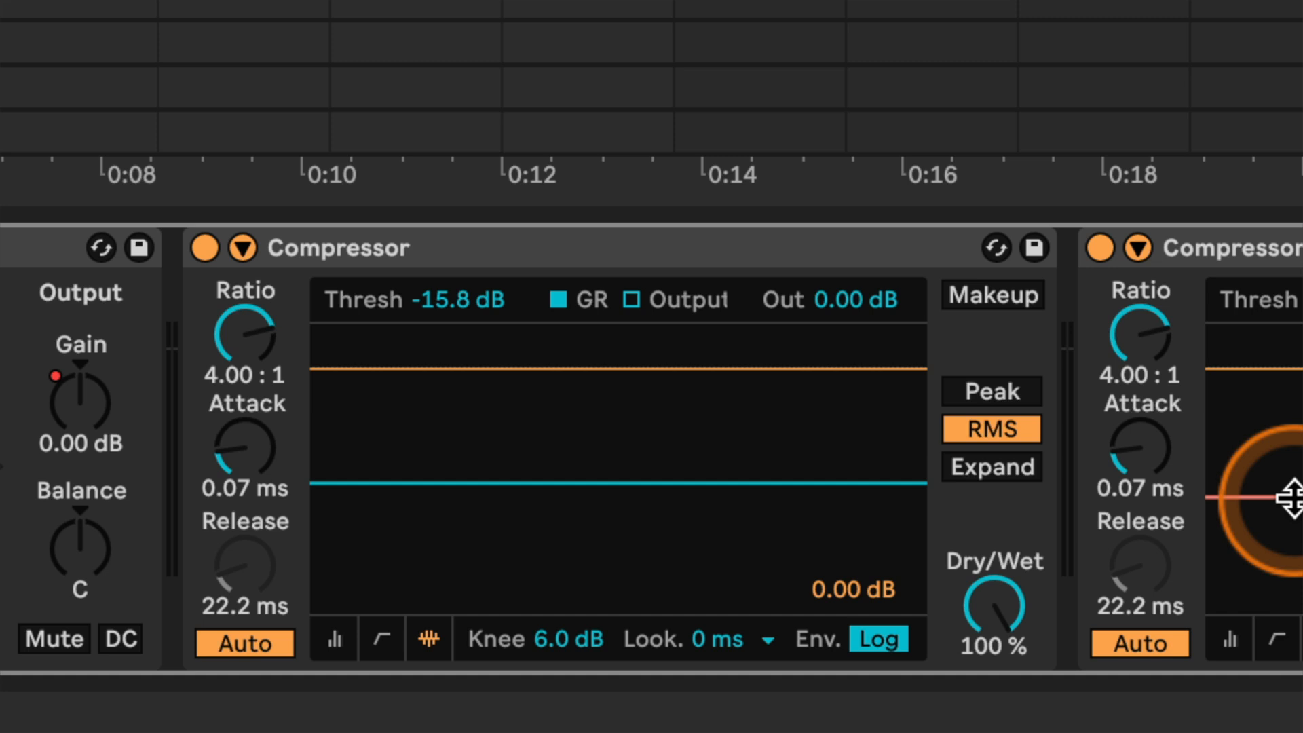
- Compare the recording with both Compressors bypassed and active, and audition the full effect chain from the clip's start
key("space")
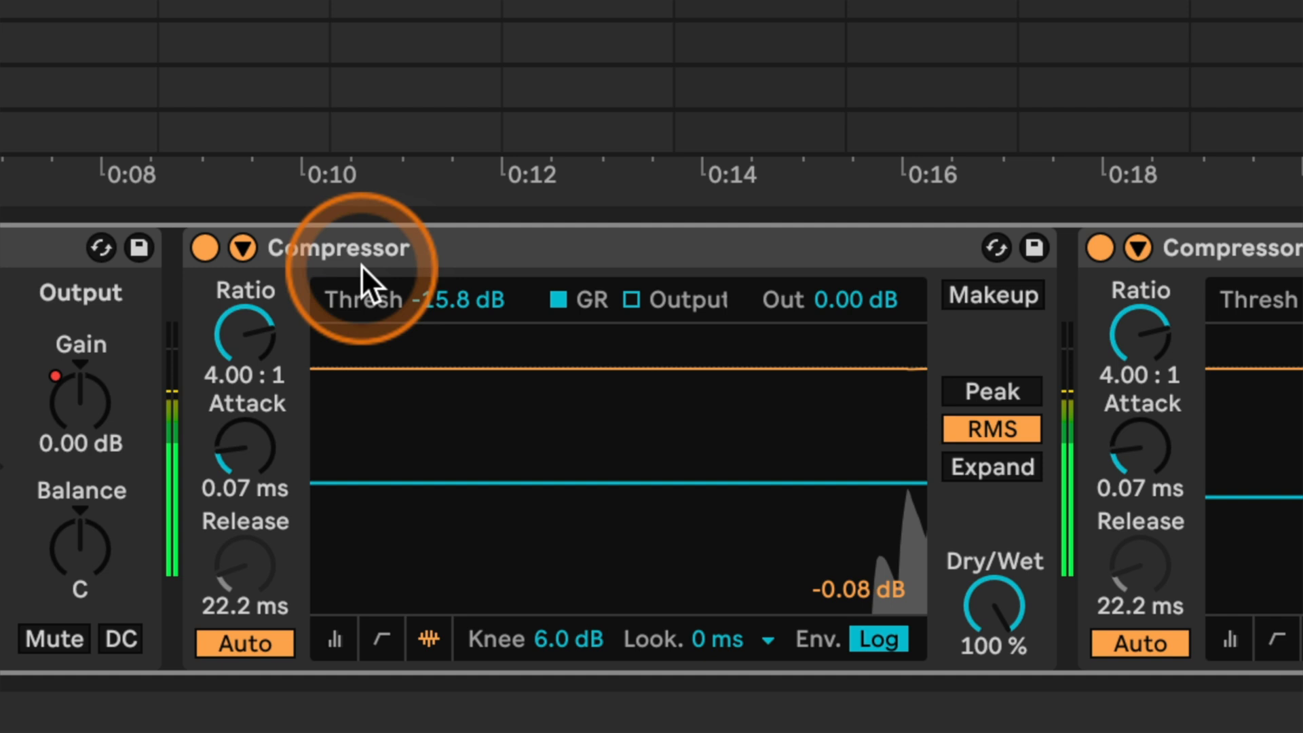
left_click(211, 250)
left_click(1095, 249)
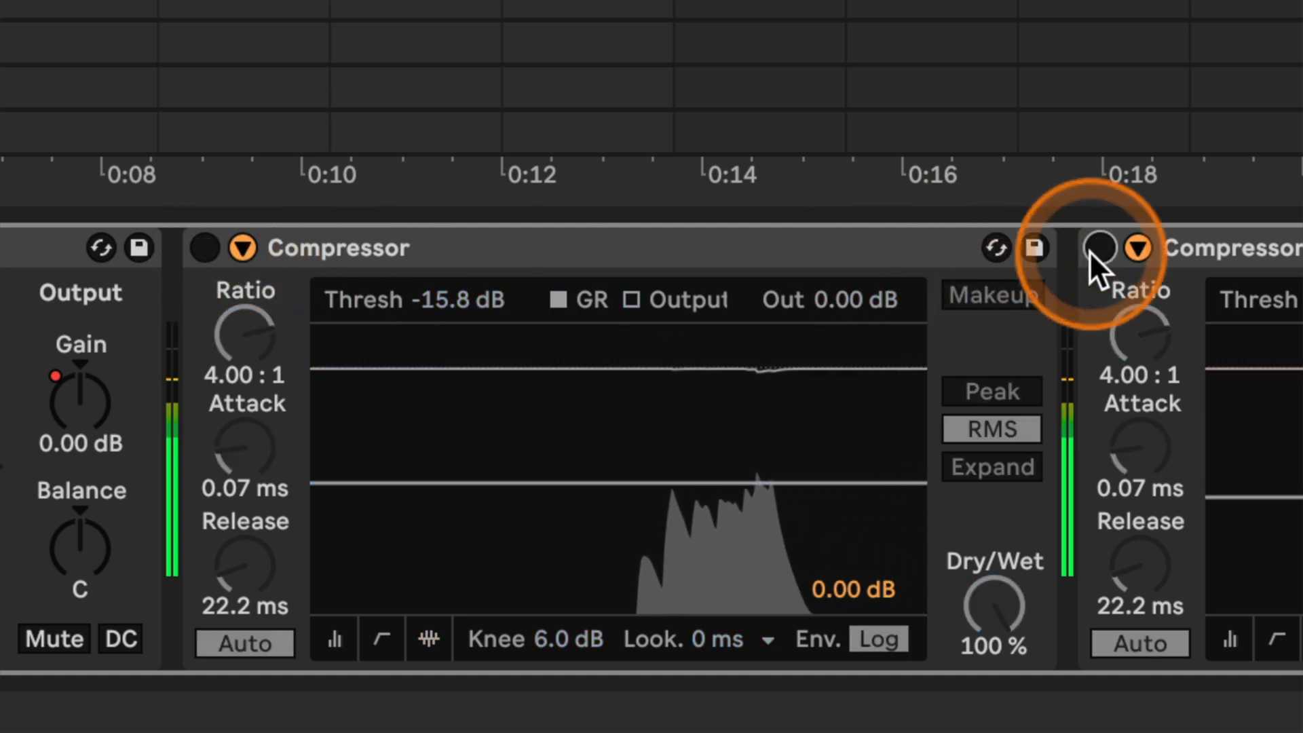
left_click(1098, 249)
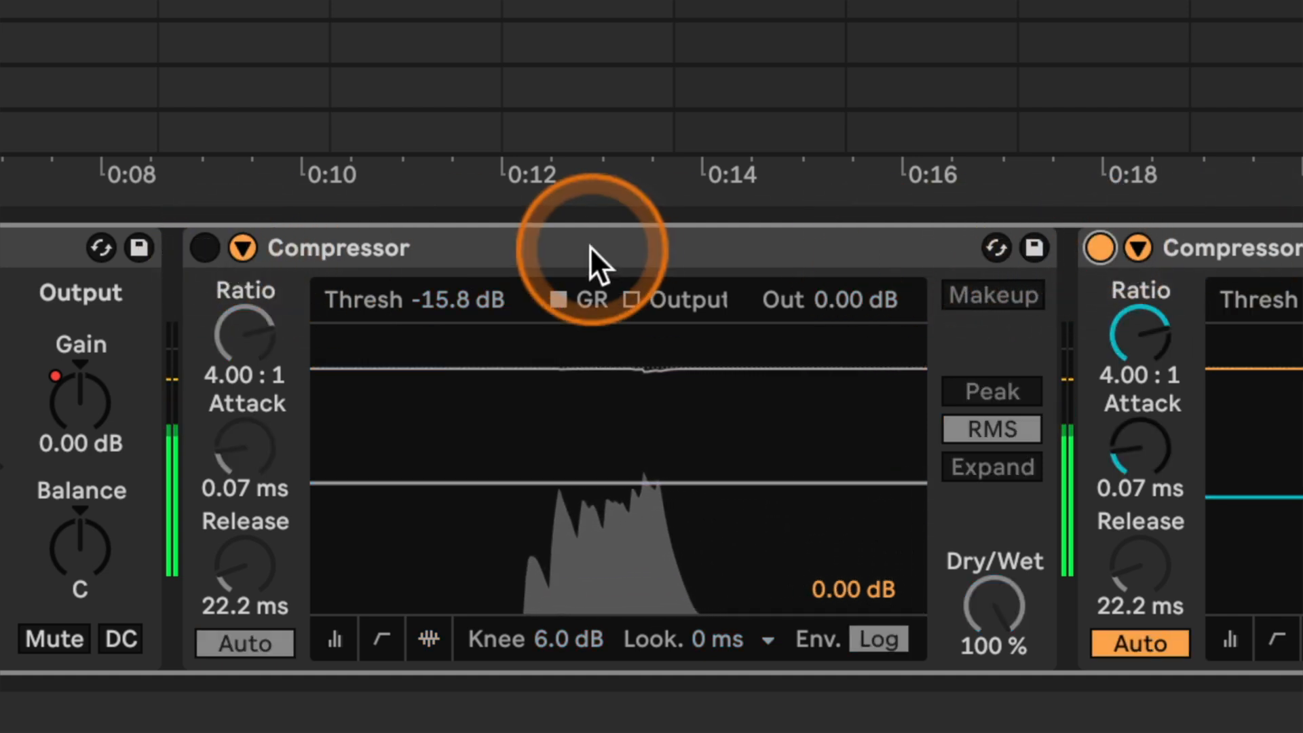
left_click(201, 247)
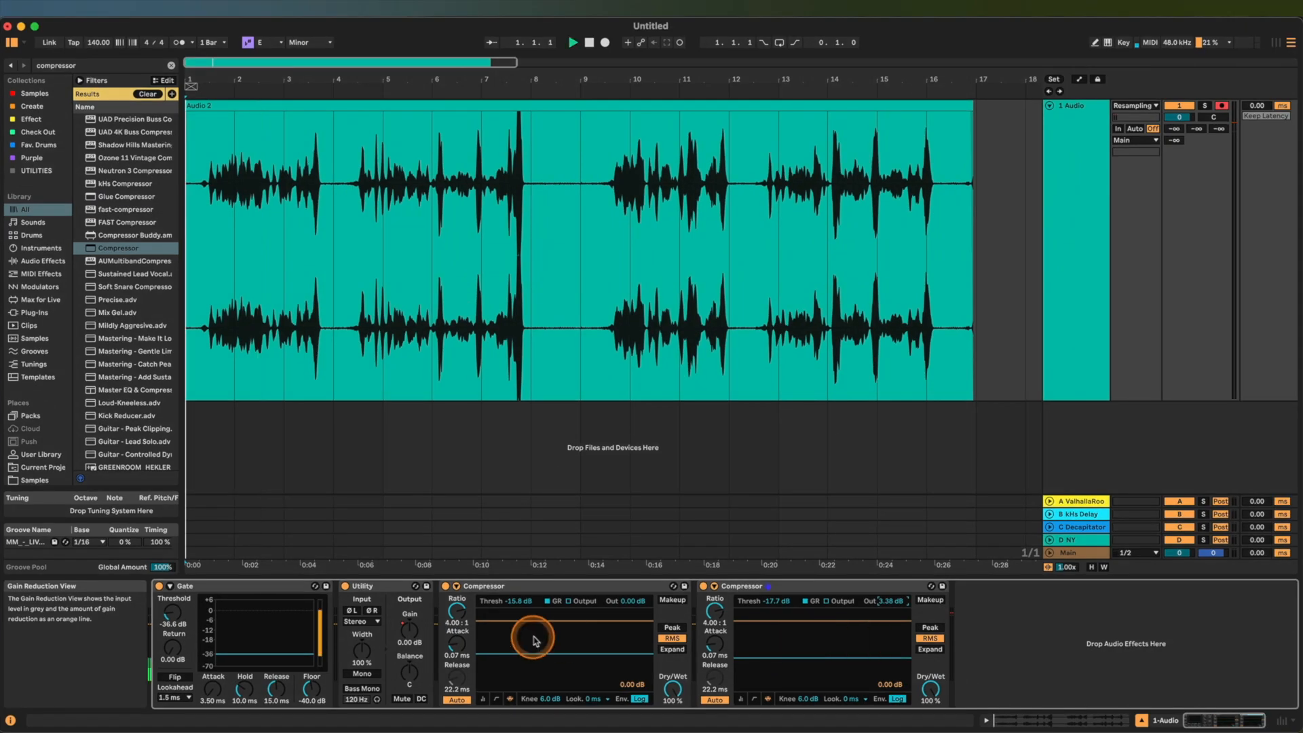
key("space")
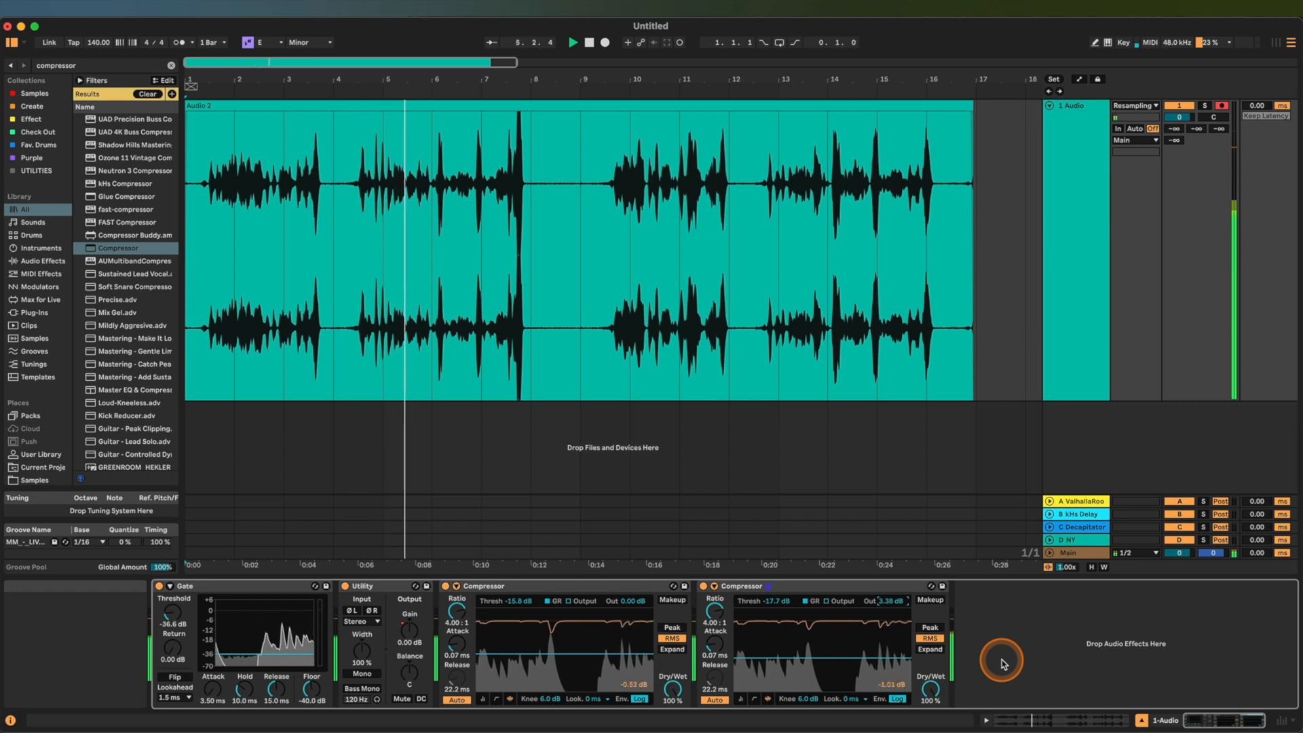
key("space")
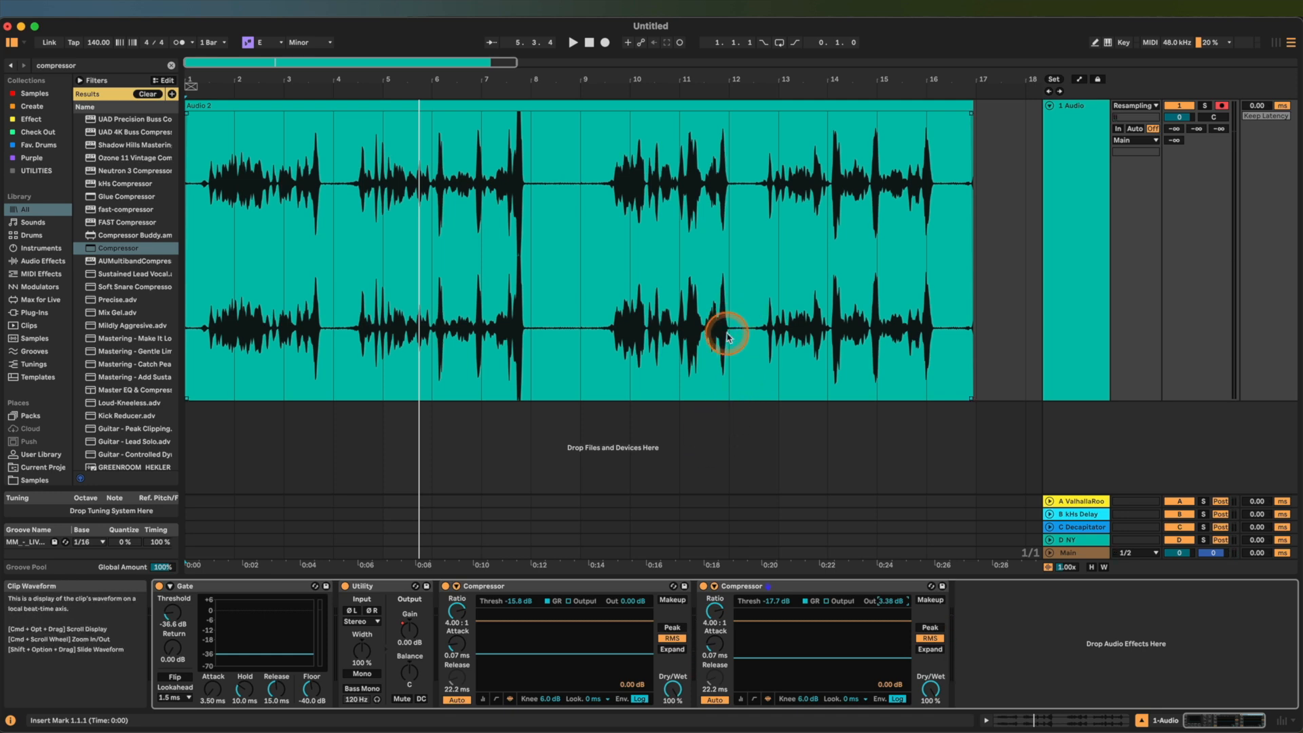
- Freeze the audio track and flatten it to render the Gate, Utility and Compressors into the clip
left_click(1075, 270)
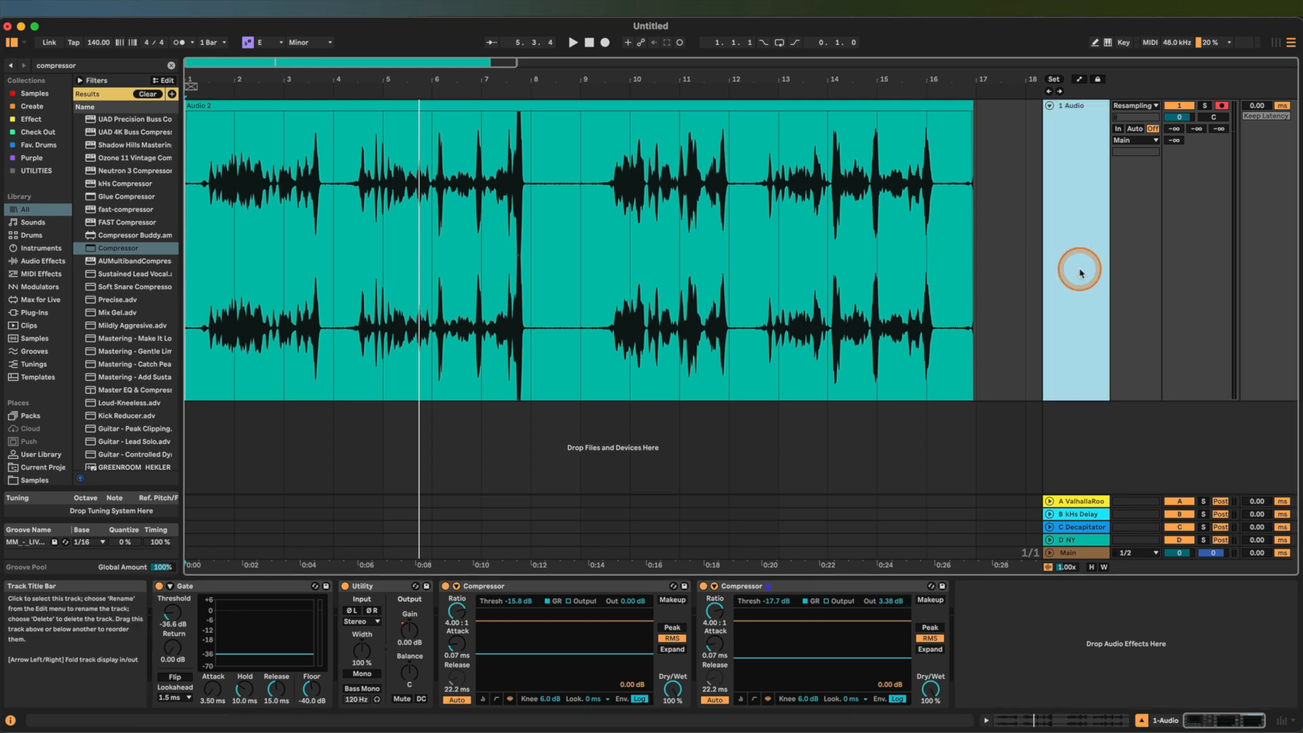
right_click(1082, 271)
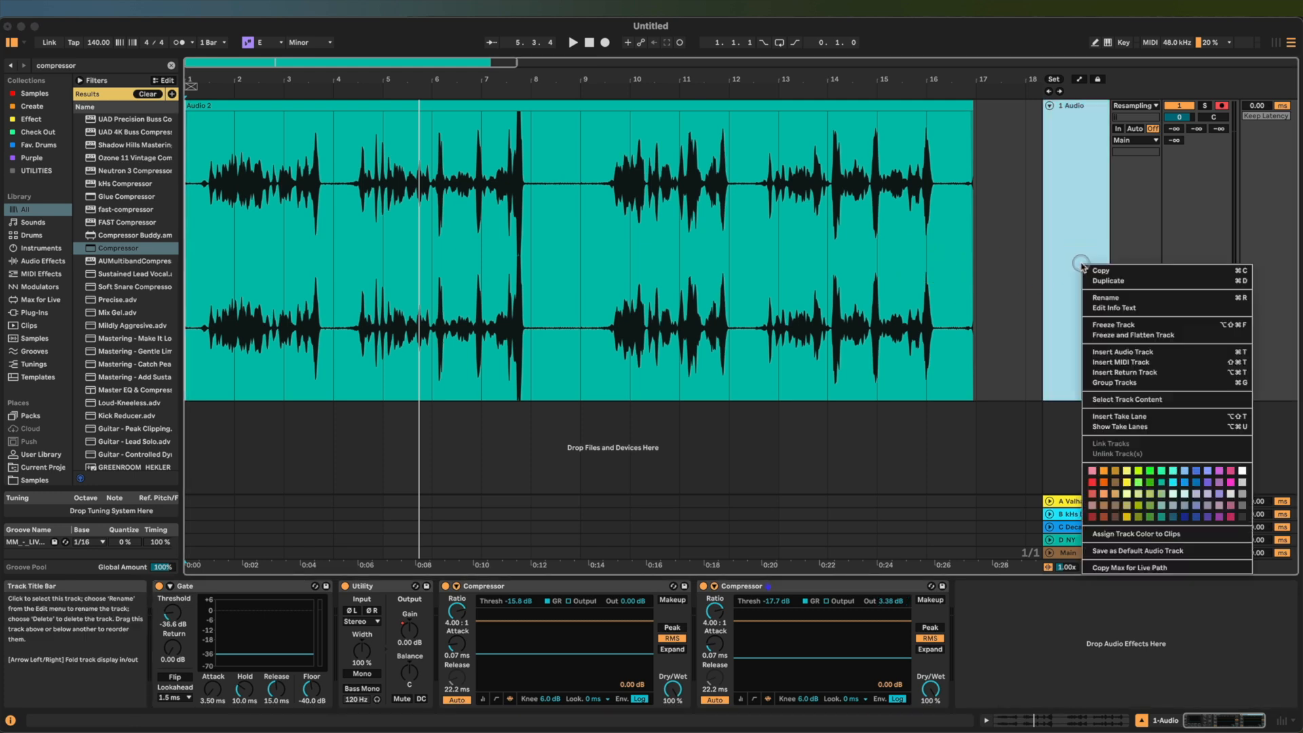
left_click(1119, 324)
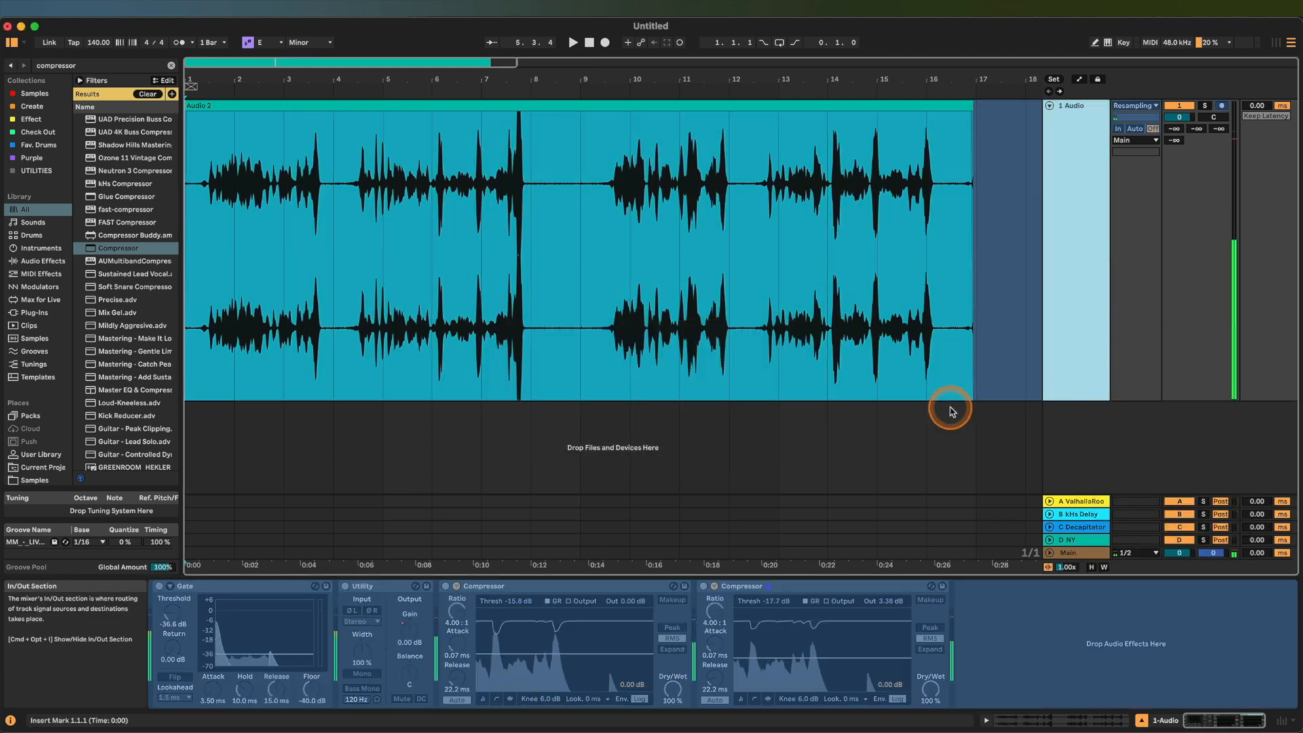
right_click(1103, 304)
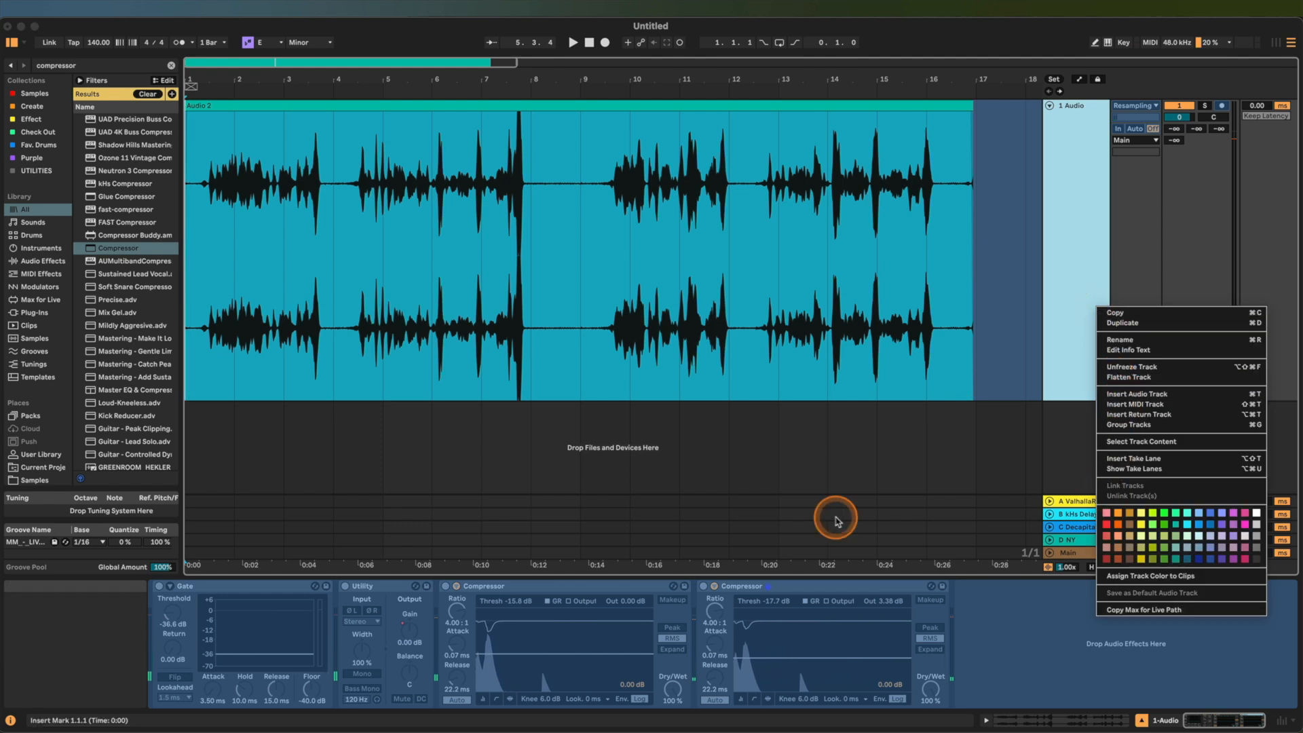
left_click(1206, 377)
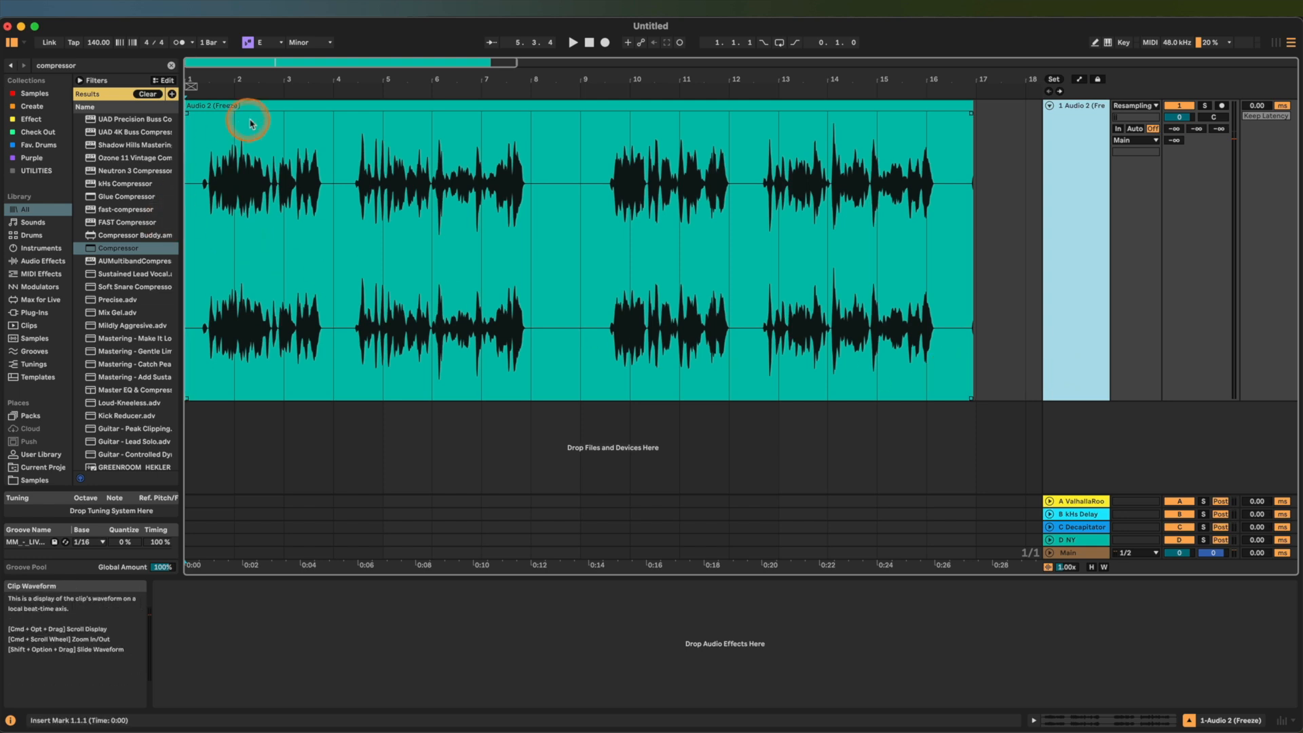
- Compare the flattened waveform with the original by undoing and redoing the flatten, and leave the flatten undone
scroll(808, 174, "right", 2)
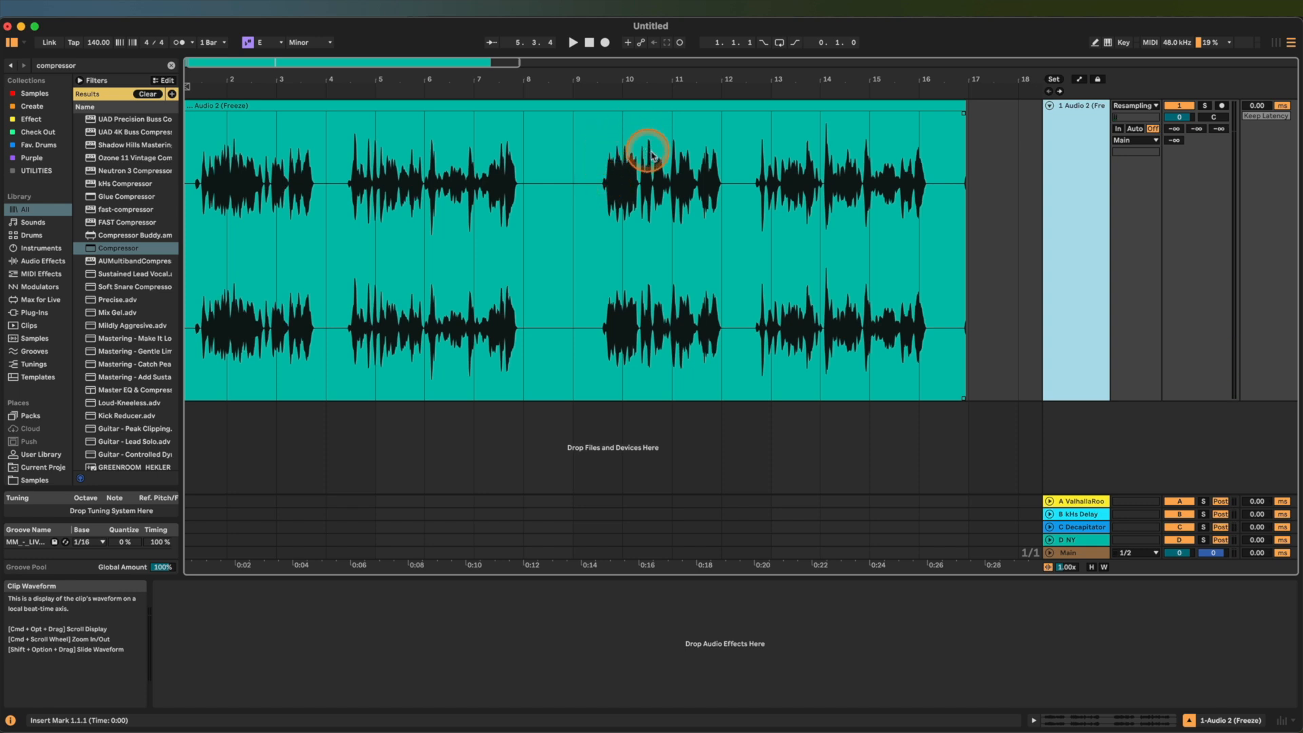
scroll(669, 268, "left", 2)
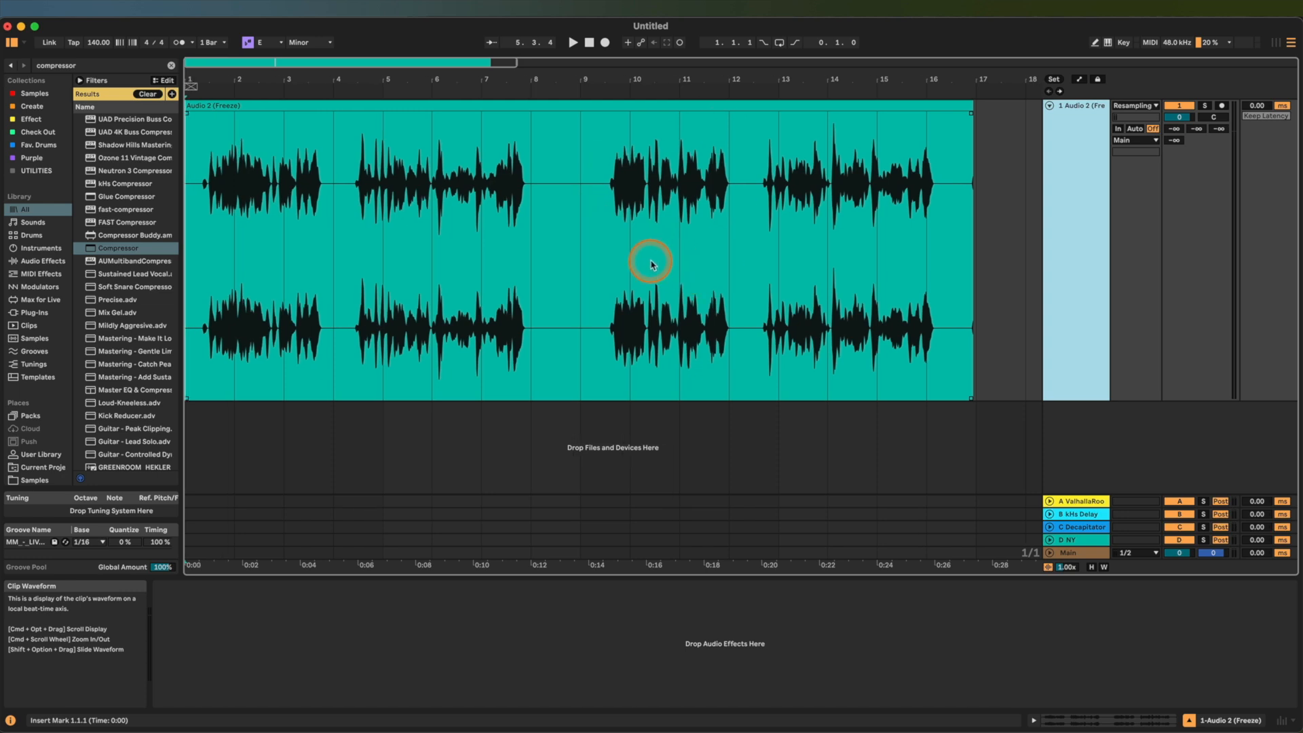
key("super+z")
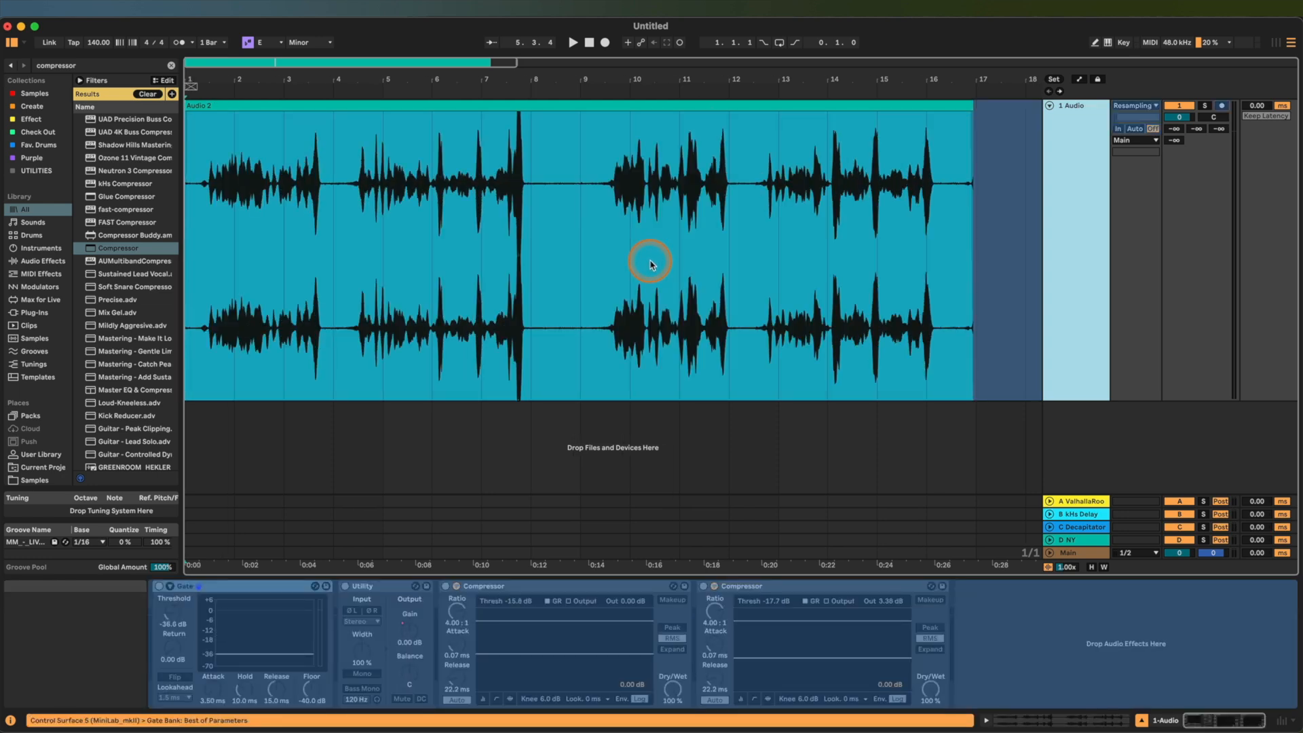
key("super+shift+z")
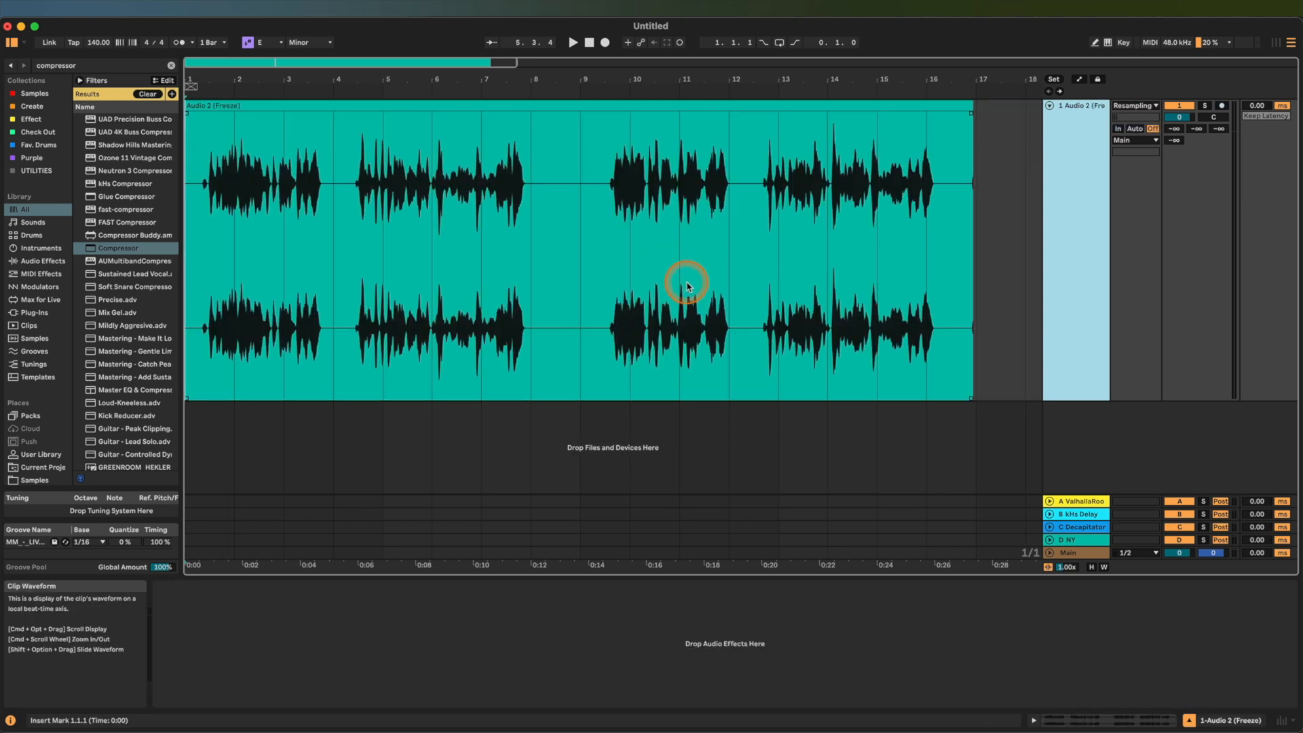
key("super+z")
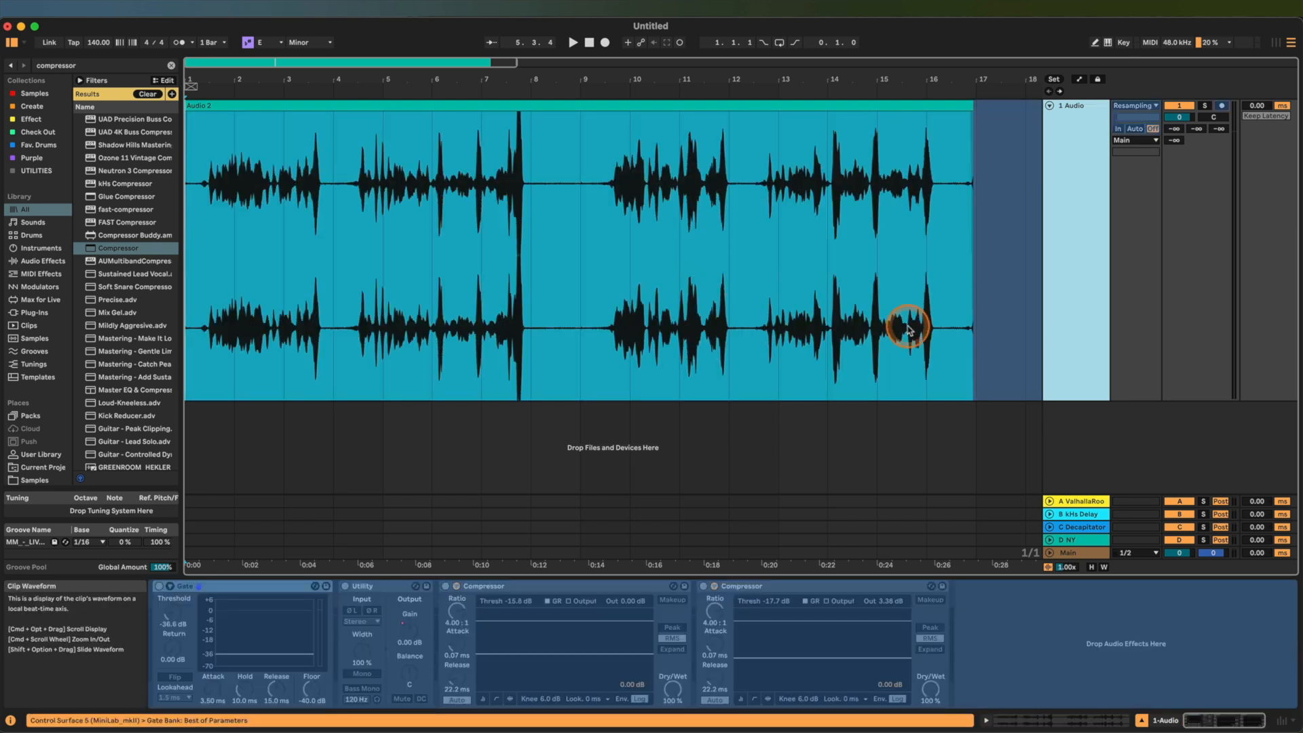
- Render the effect chain permanently into the recording by freezing and flattening the audio track again
left_click(1093, 282)
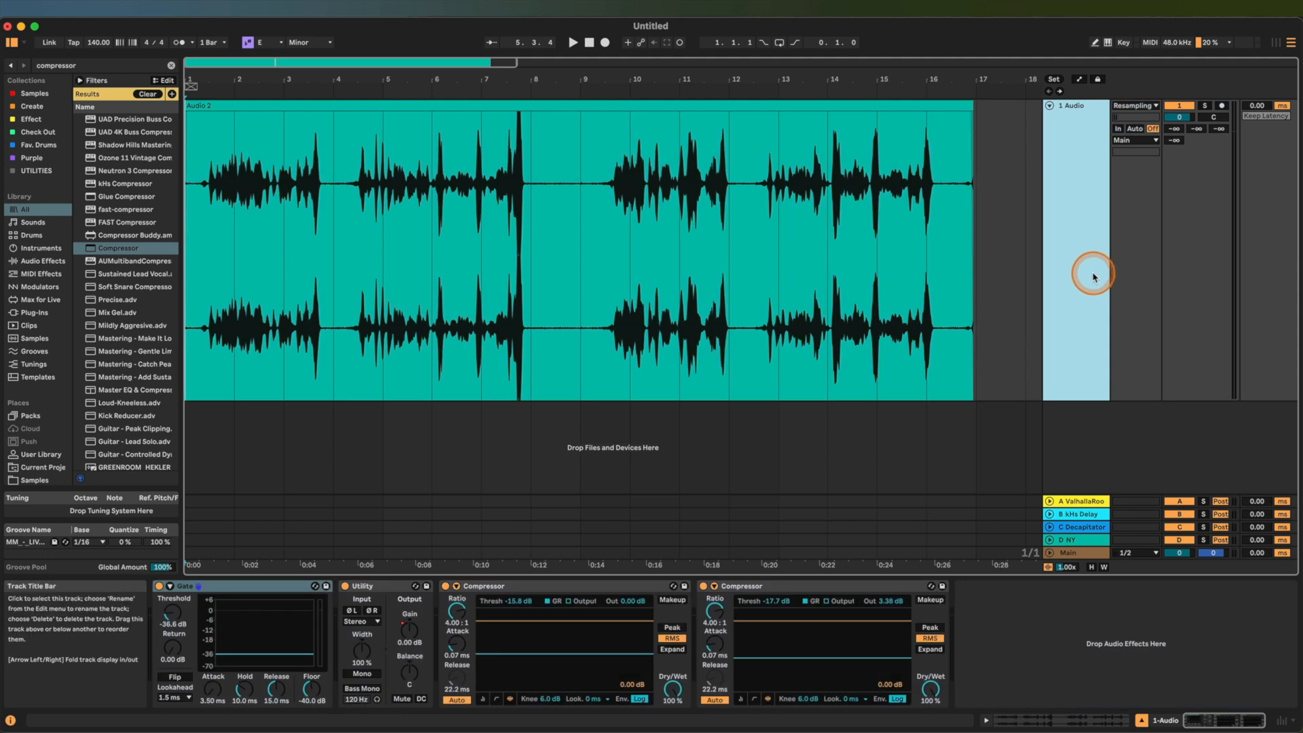
right_click(1065, 256)
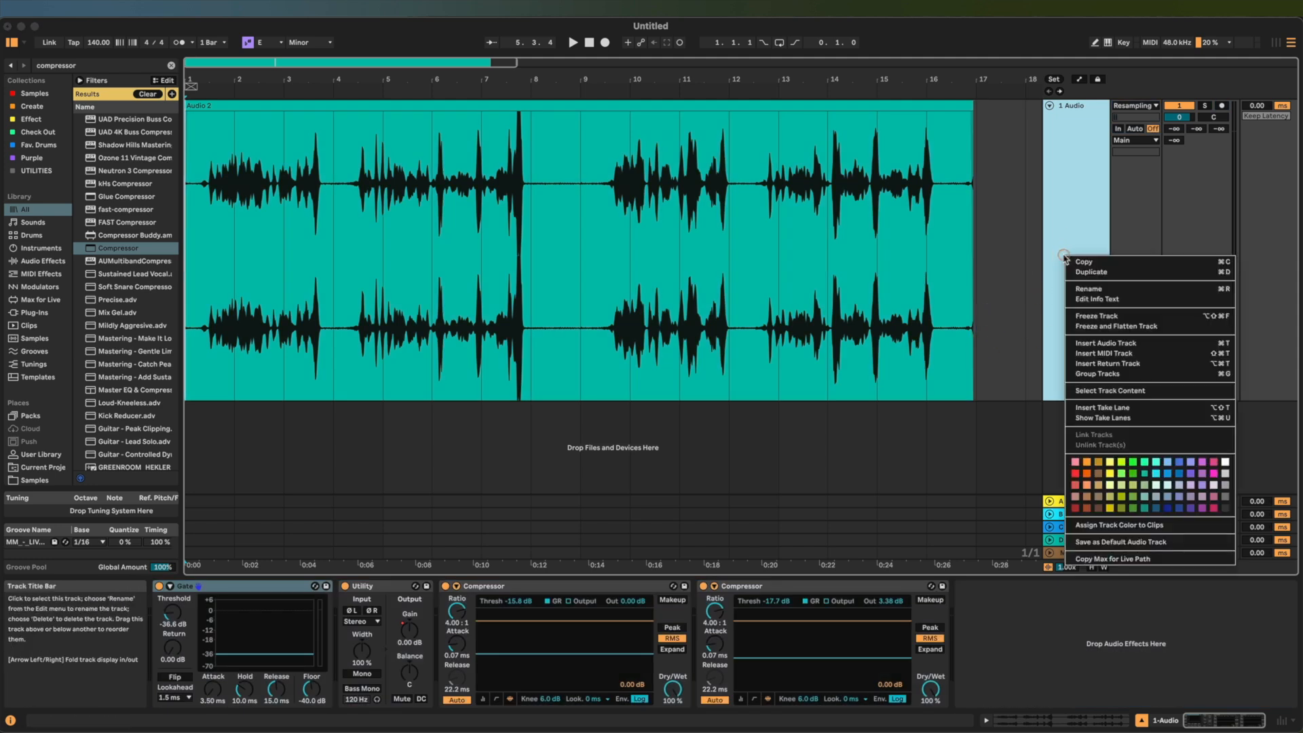
left_click(1130, 325)
right_click(1071, 286)
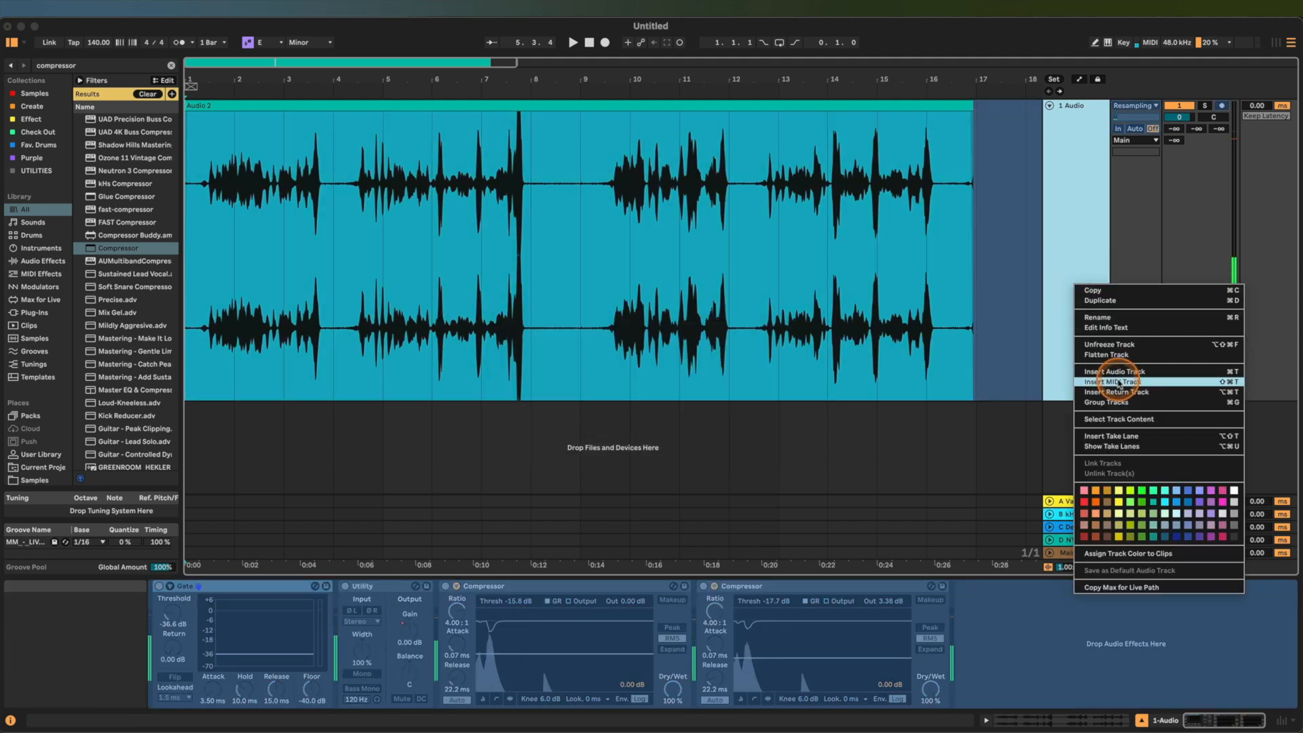
left_click(1113, 355)
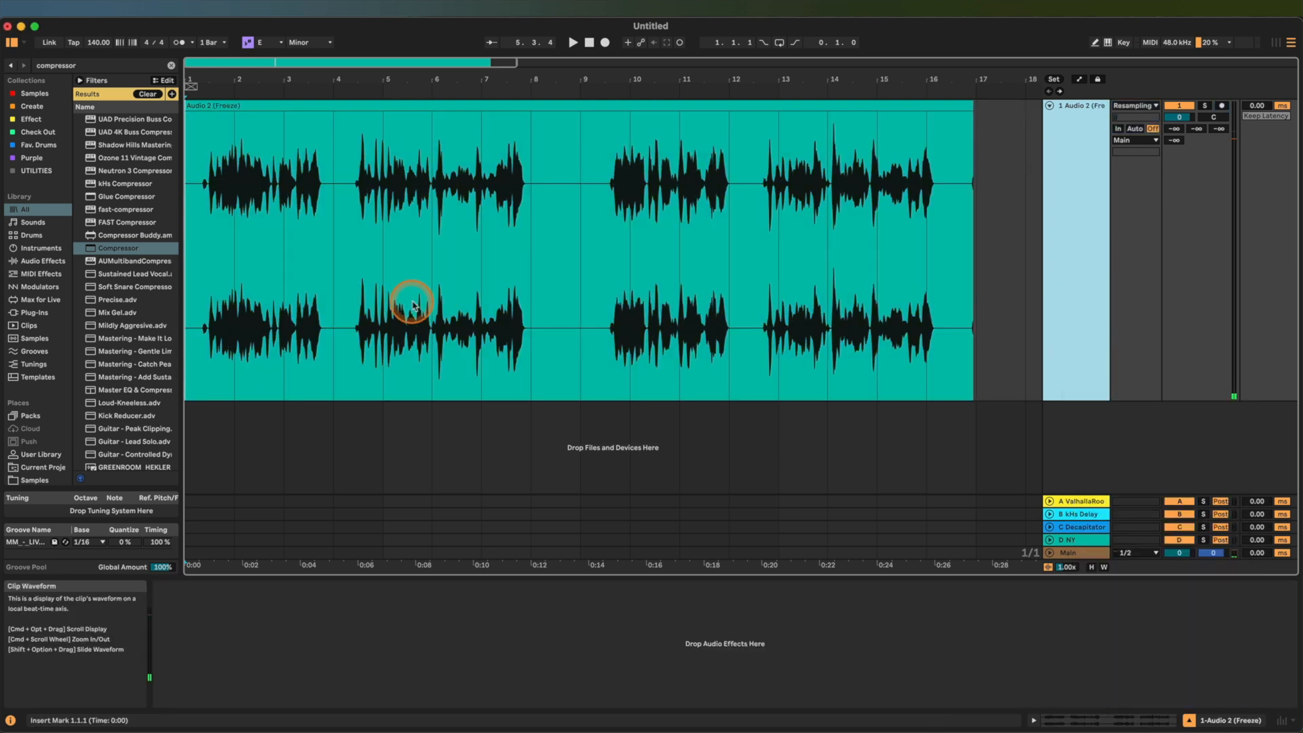
- Search the browser for "eight" and add an EQ Eight to the flattened track
left_click(1071, 265)
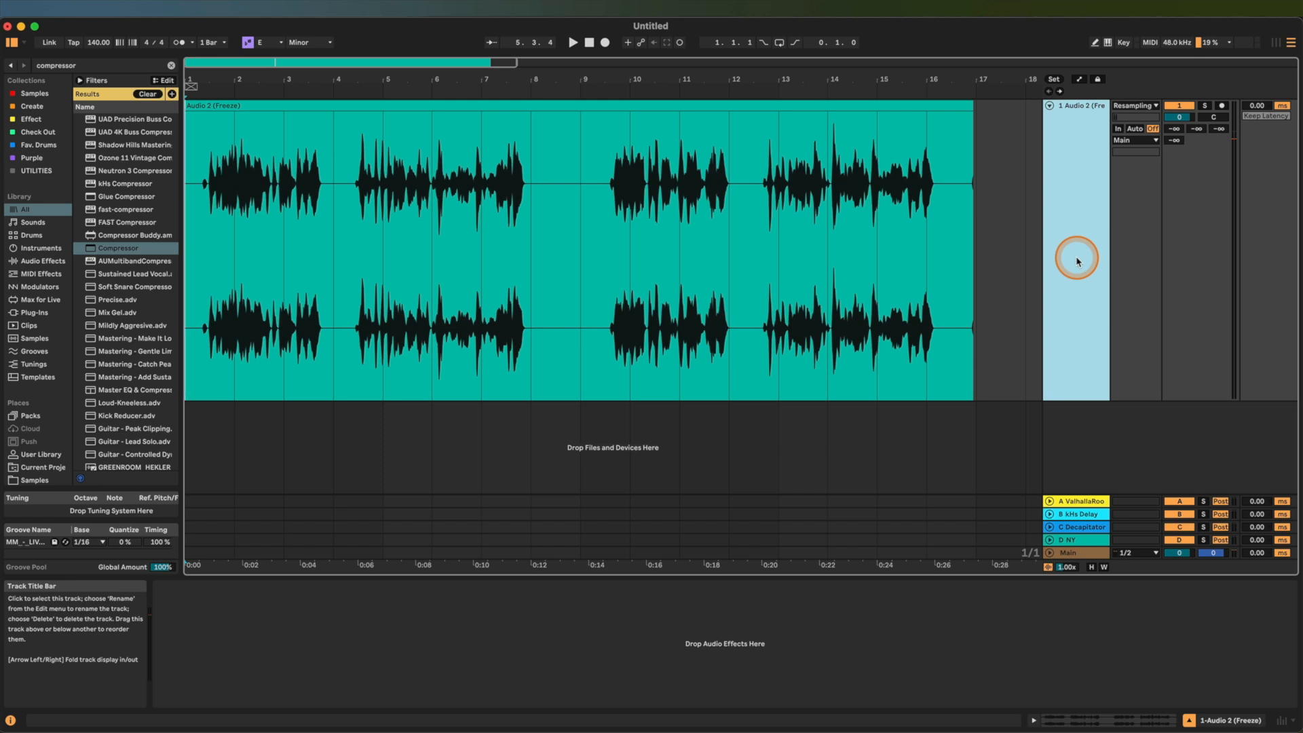
left_click(776, 670)
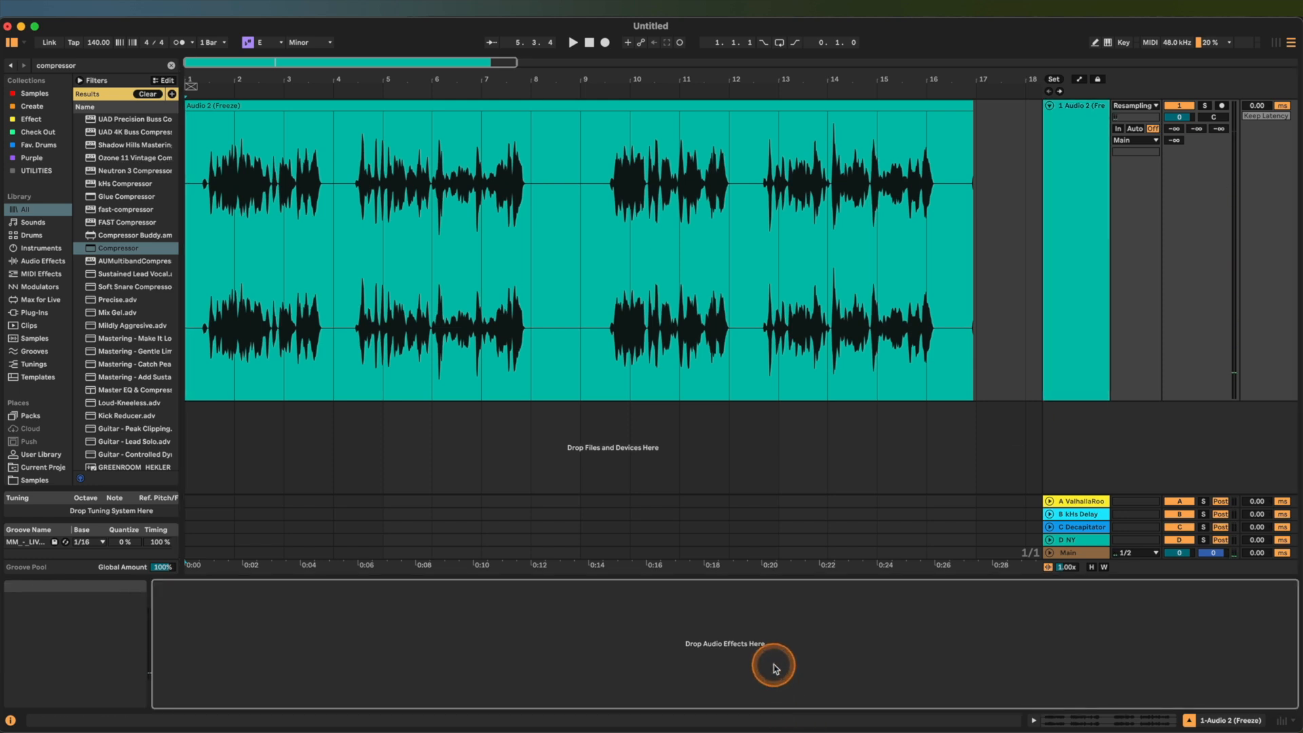
key("super+f")
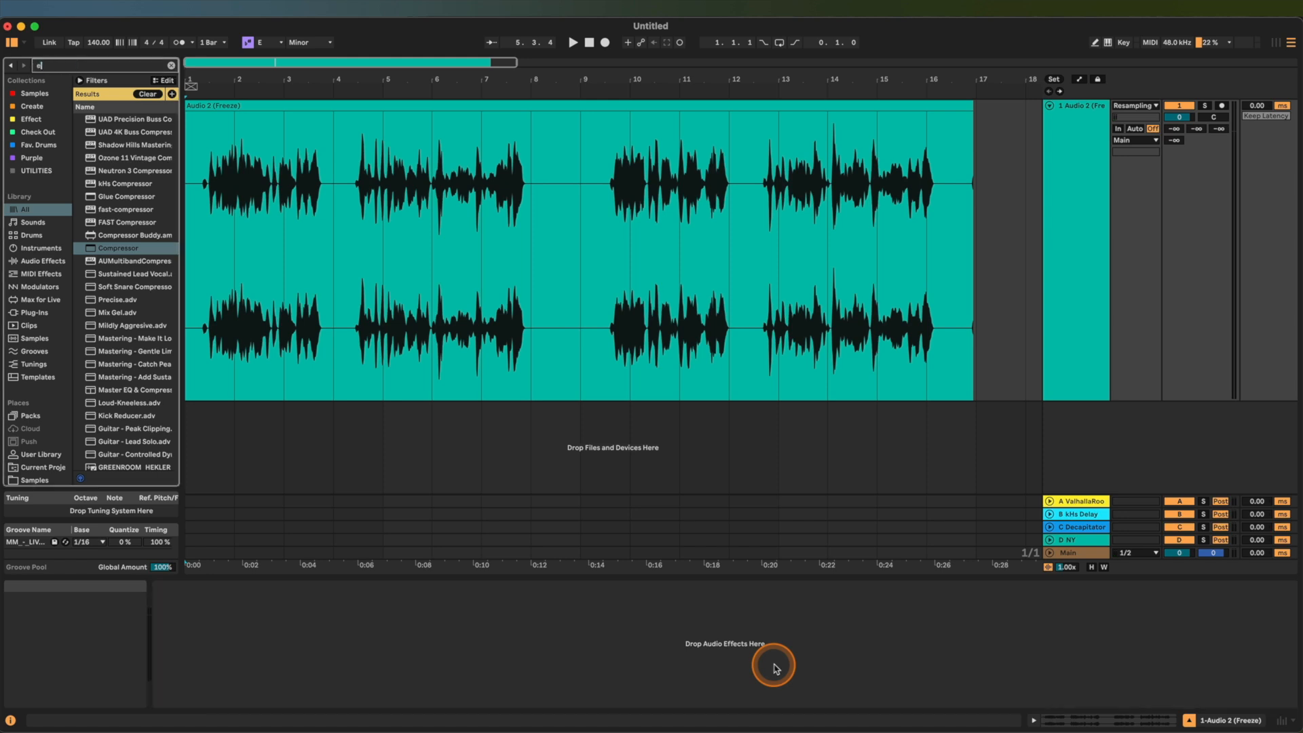
type("eight")
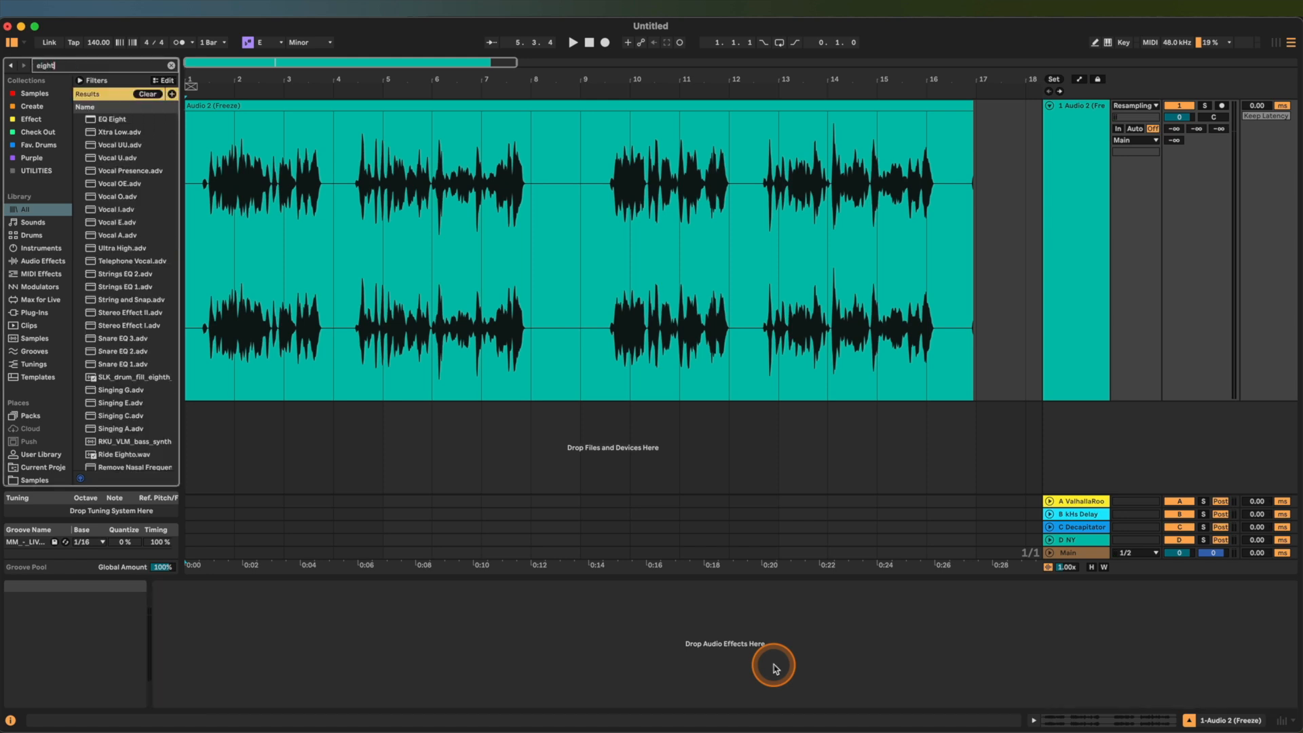
key("Down")
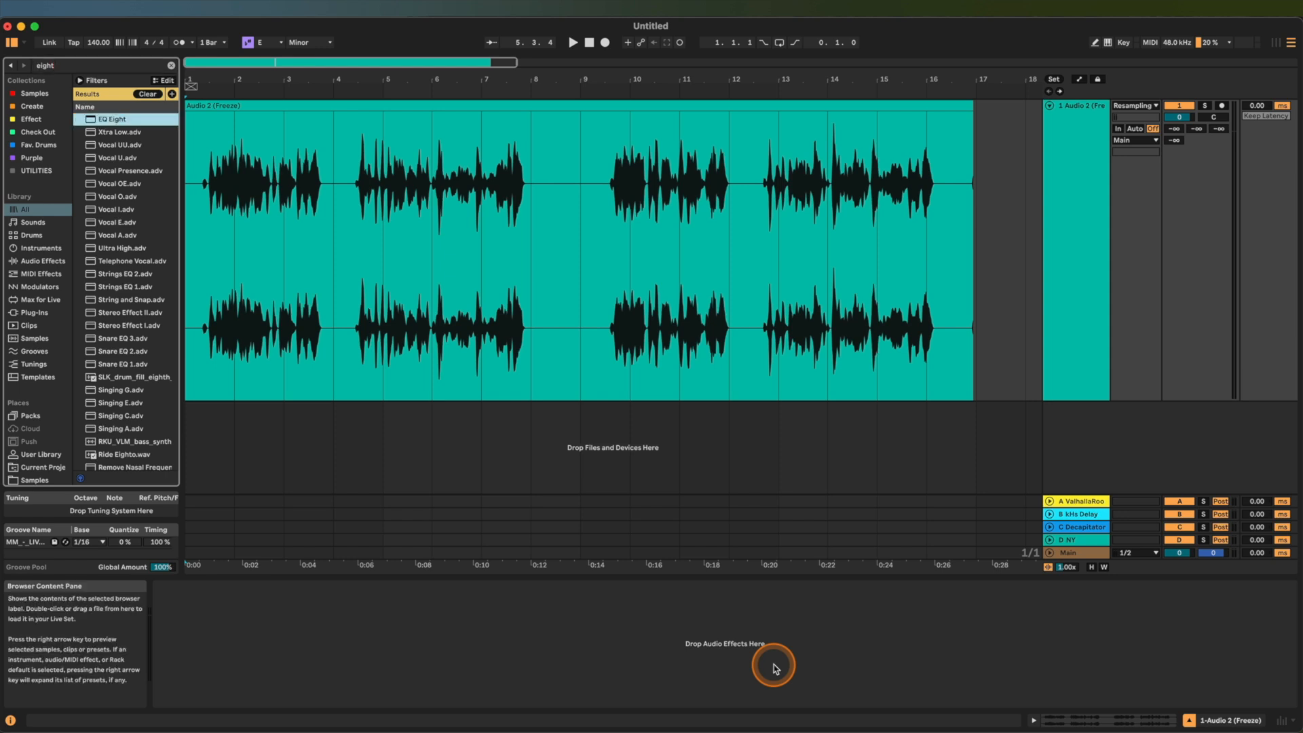
key("Return")
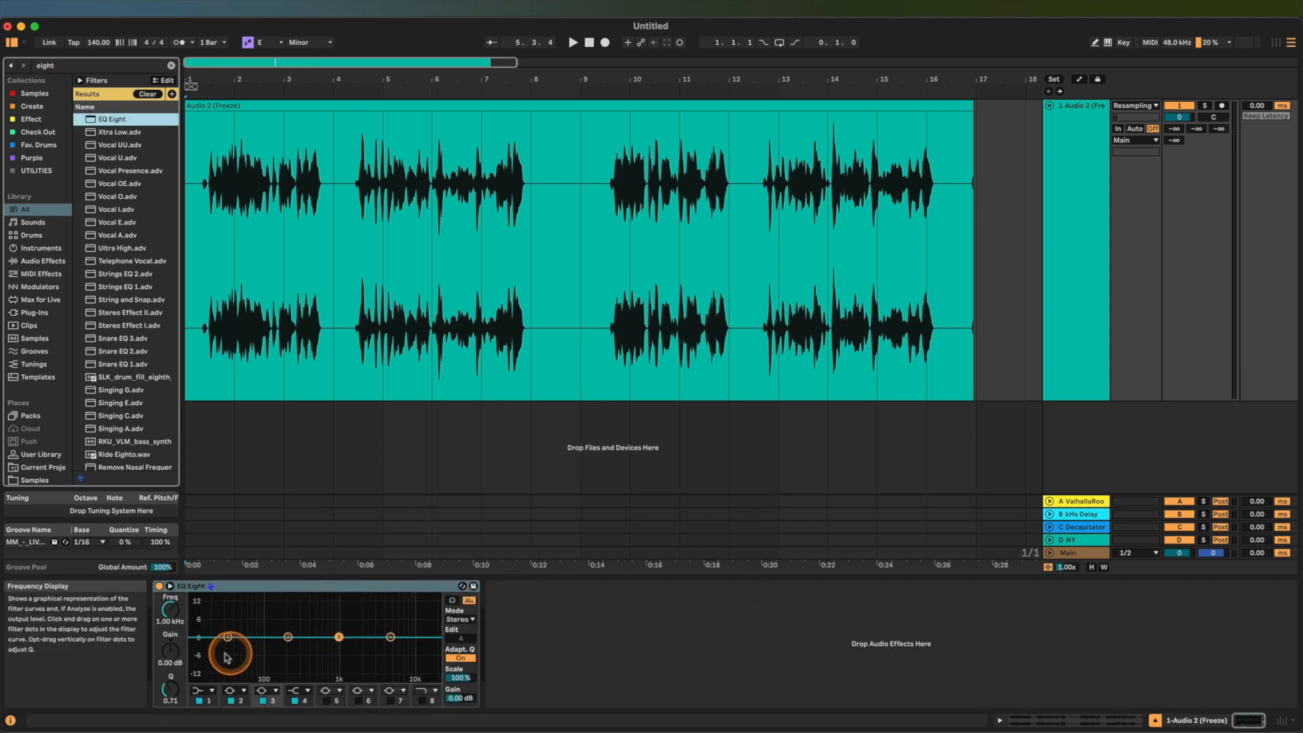
- Set EQ Eight band 1 to the x4 low cut just above 100 Hz and audition it against the bypassed EQ
left_click(202, 690)
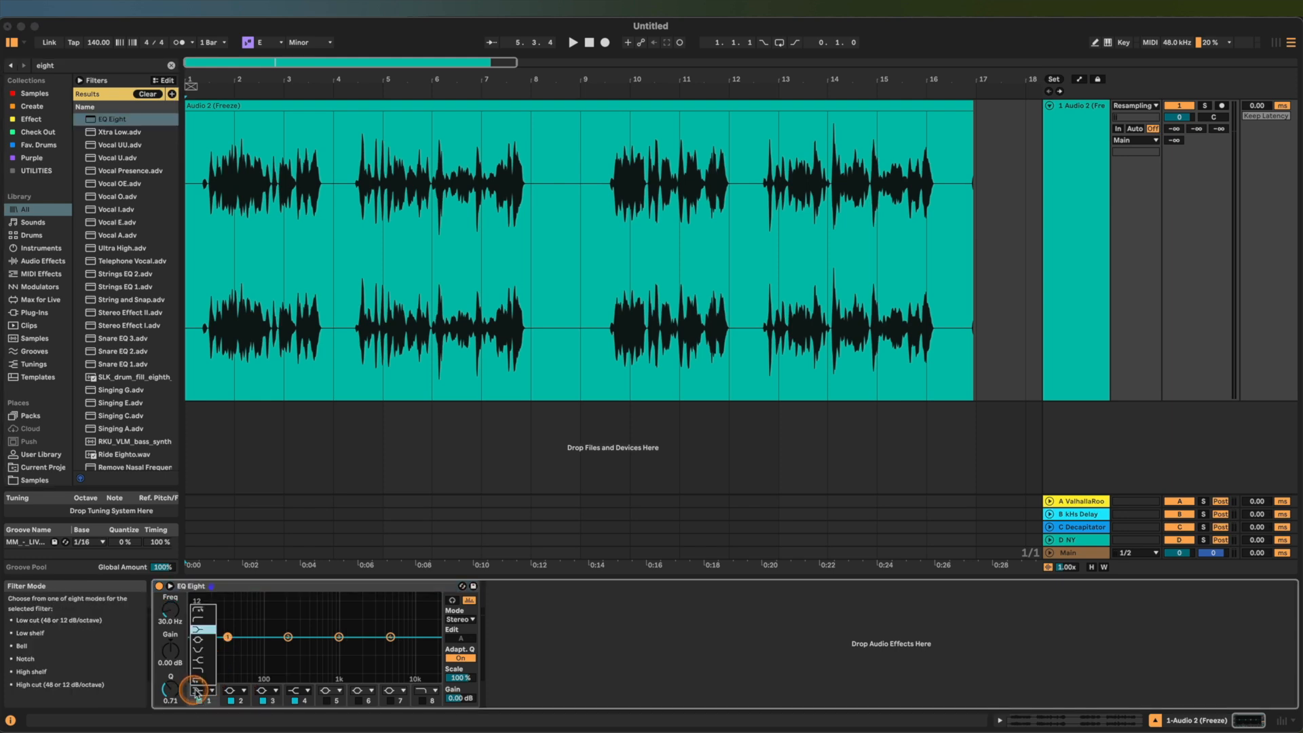
left_click(199, 619)
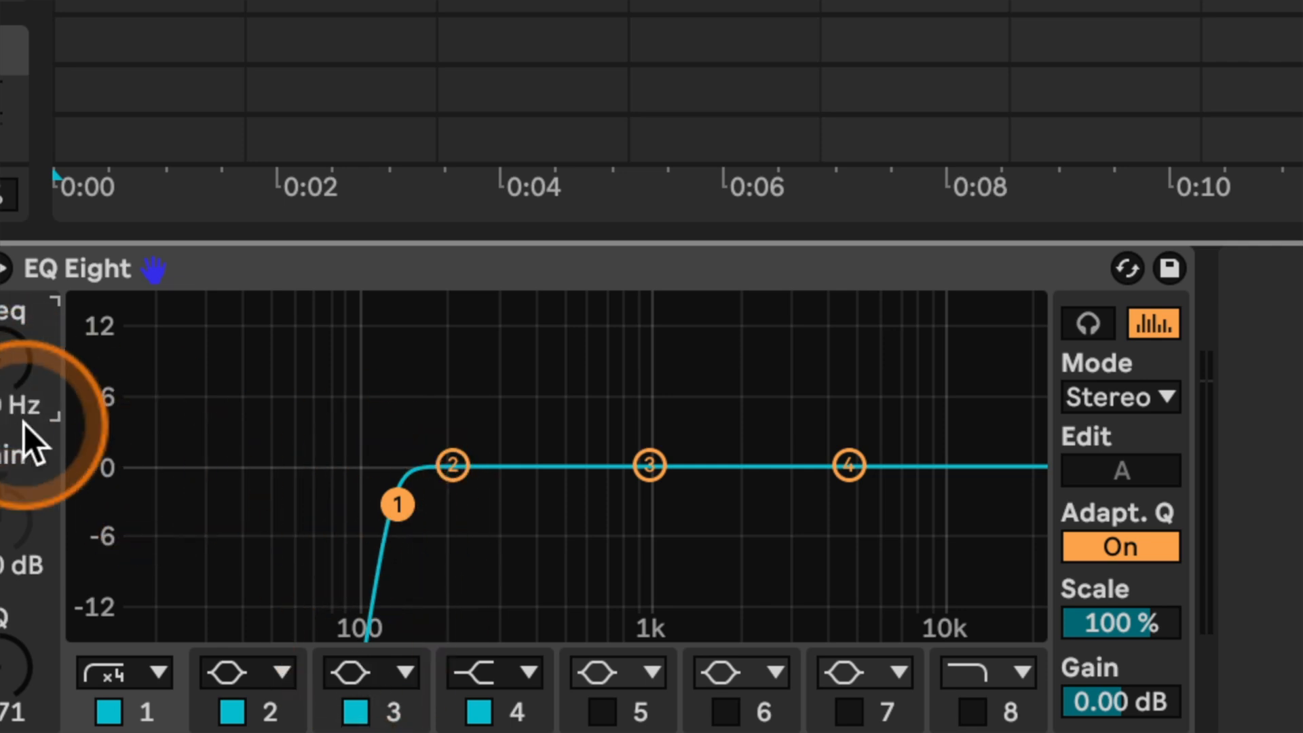
left_click_drag(20, 380, 15, 392)
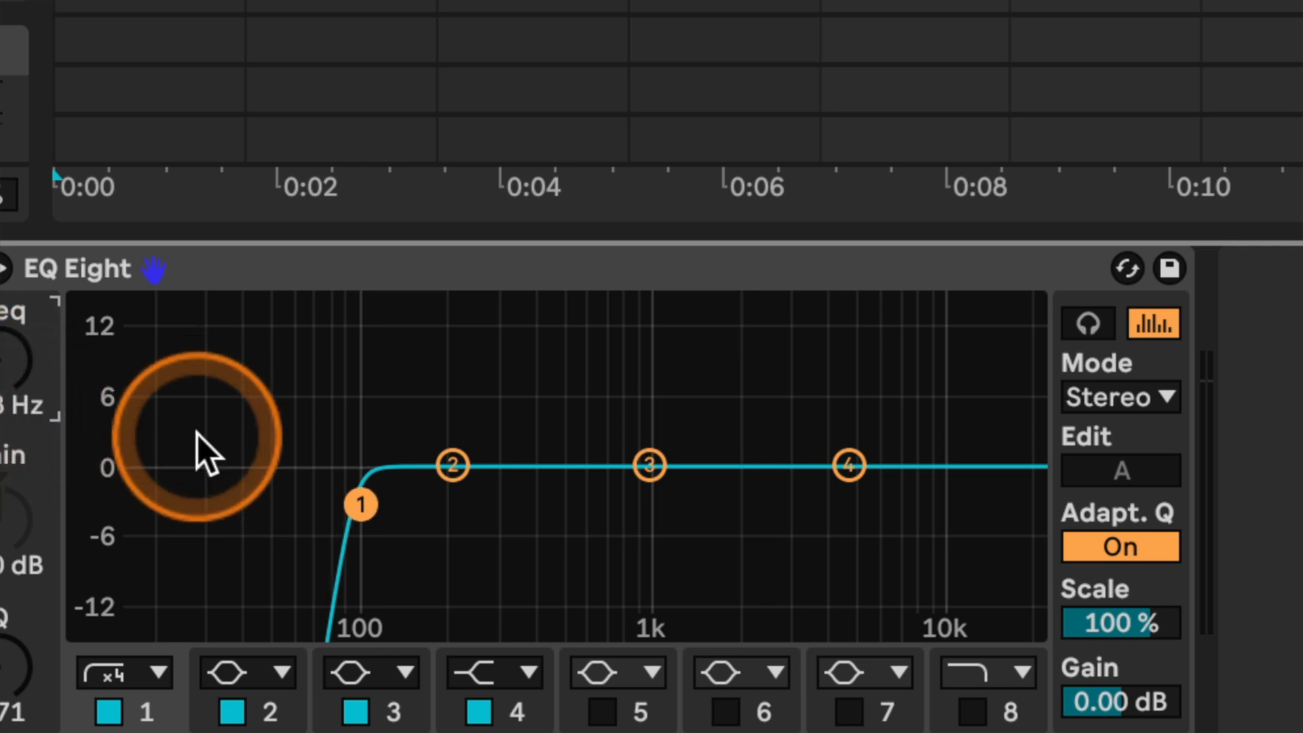
left_click(3, 414)
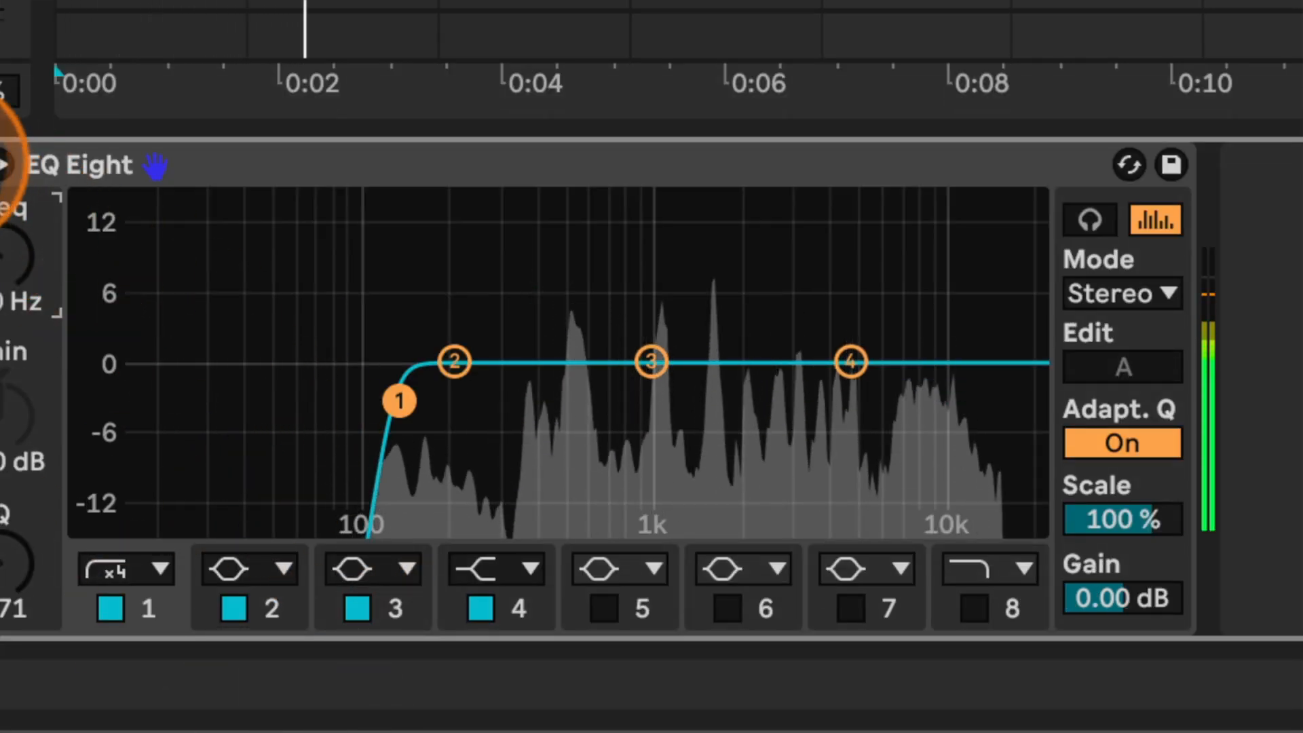
left_click(3, 164)
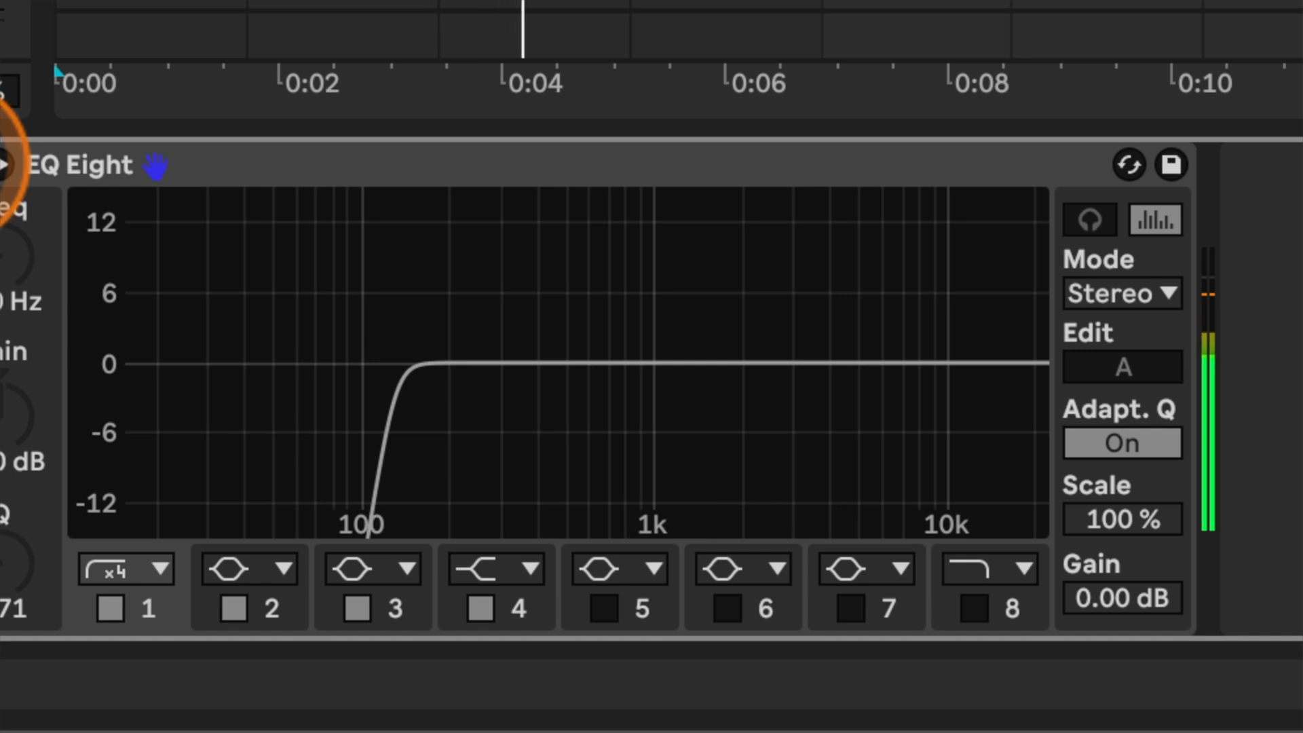
left_click(4, 164)
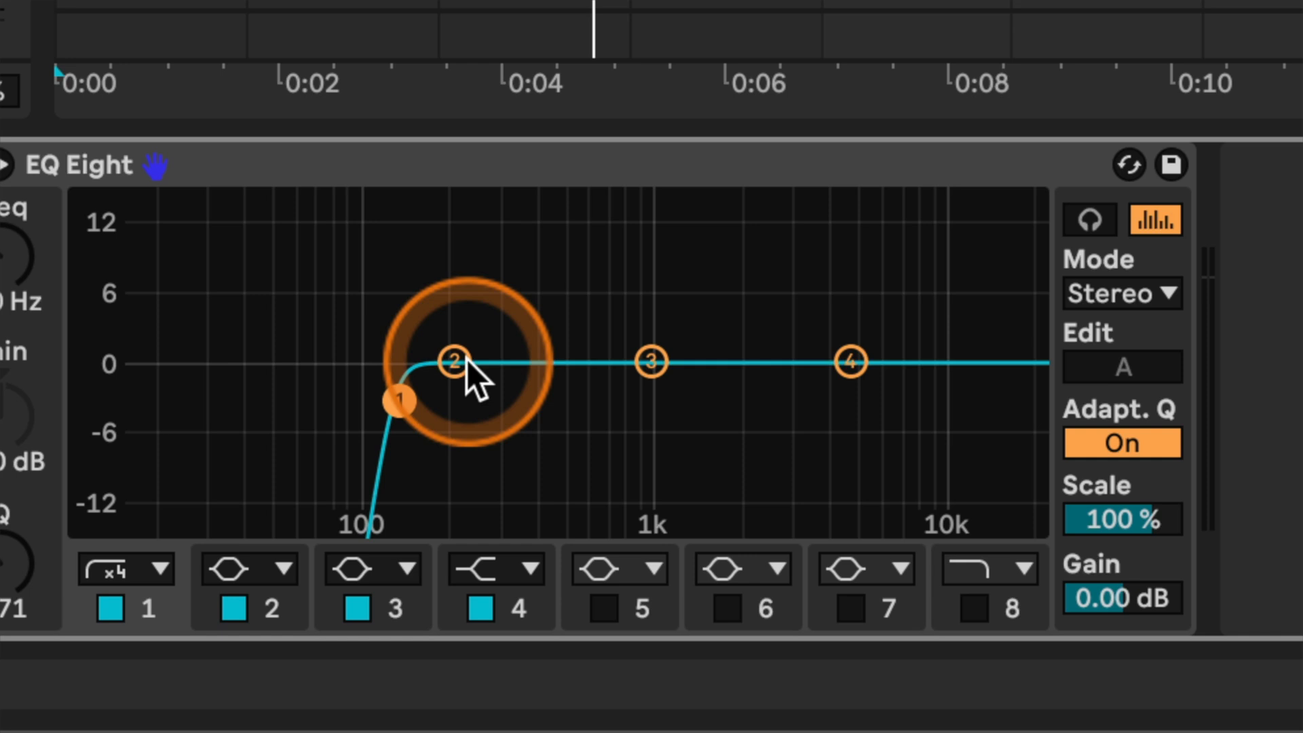
- Shift band 2 to about 260 Hz, raise band 3 about 2 dB near 700 Hz, and enable EQ Eight's audition mode
left_click_drag(456, 360, 486, 360)
left_click_drag(651, 361, 616, 340)
mouse_move(19, 280)
left_mouse_down()
mouse_move(19, 266)
mouse_move(19, 282)
left_mouse_up()
left_click_drag(38, 533, 29, 523)
left_click(1090, 219)
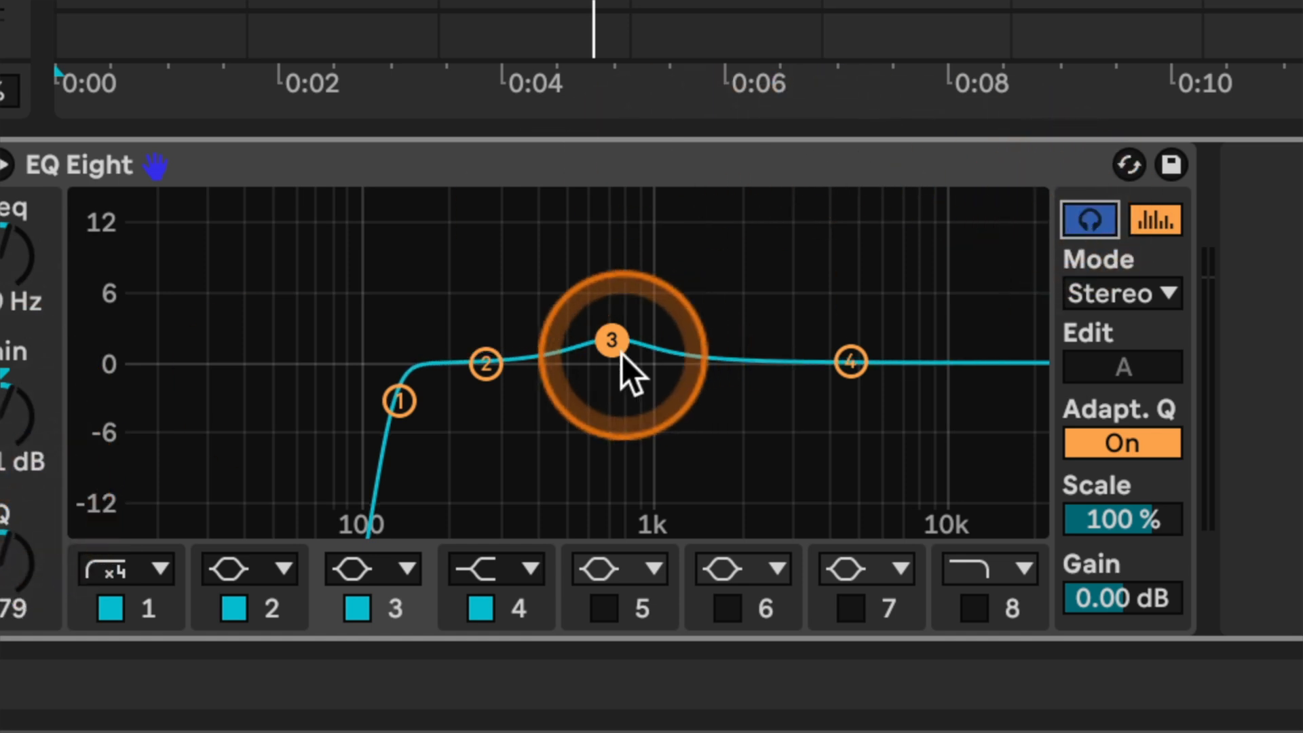
- Listen to band 3 boosted about 11.5 dB near 240 Hz, then return it to about 0 dB near 130 Hz
key("space")
left_click_drag(611, 339, 472, 227)
left_click_drag(14, 552, 14, 570)
left_click_drag(473, 229, 470, 228)
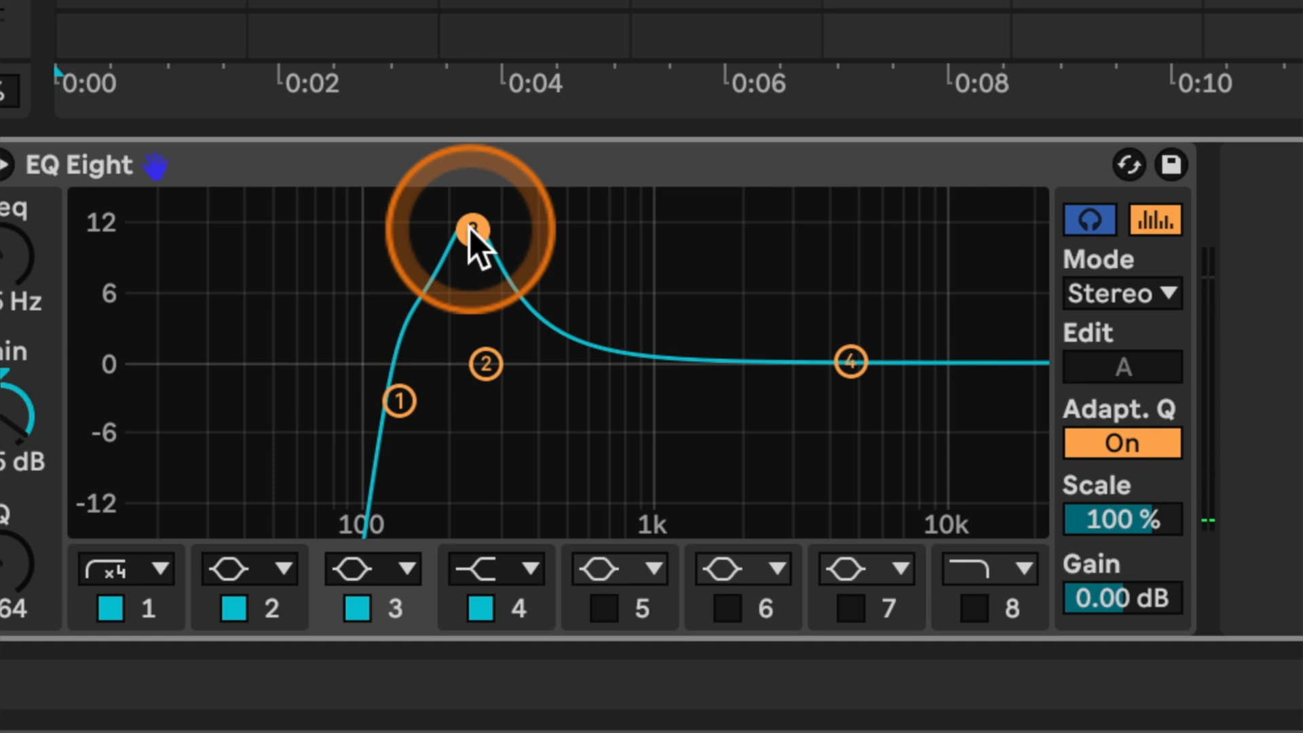
key("space")
left_click_drag(473, 229, 399, 364)
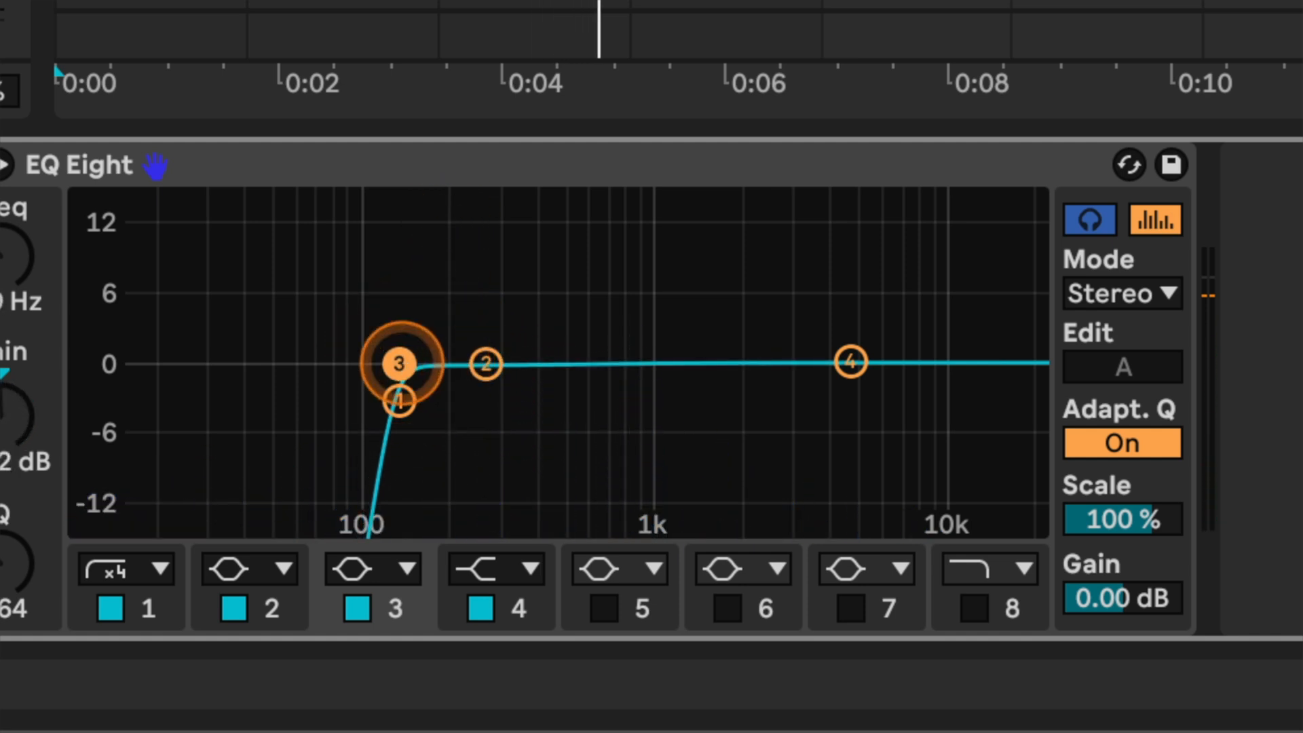
- Raise band 1's low cut in stages to just below 300 Hz while listening to the frequencies it affects
left_click_drag(399, 365, 462, 401)
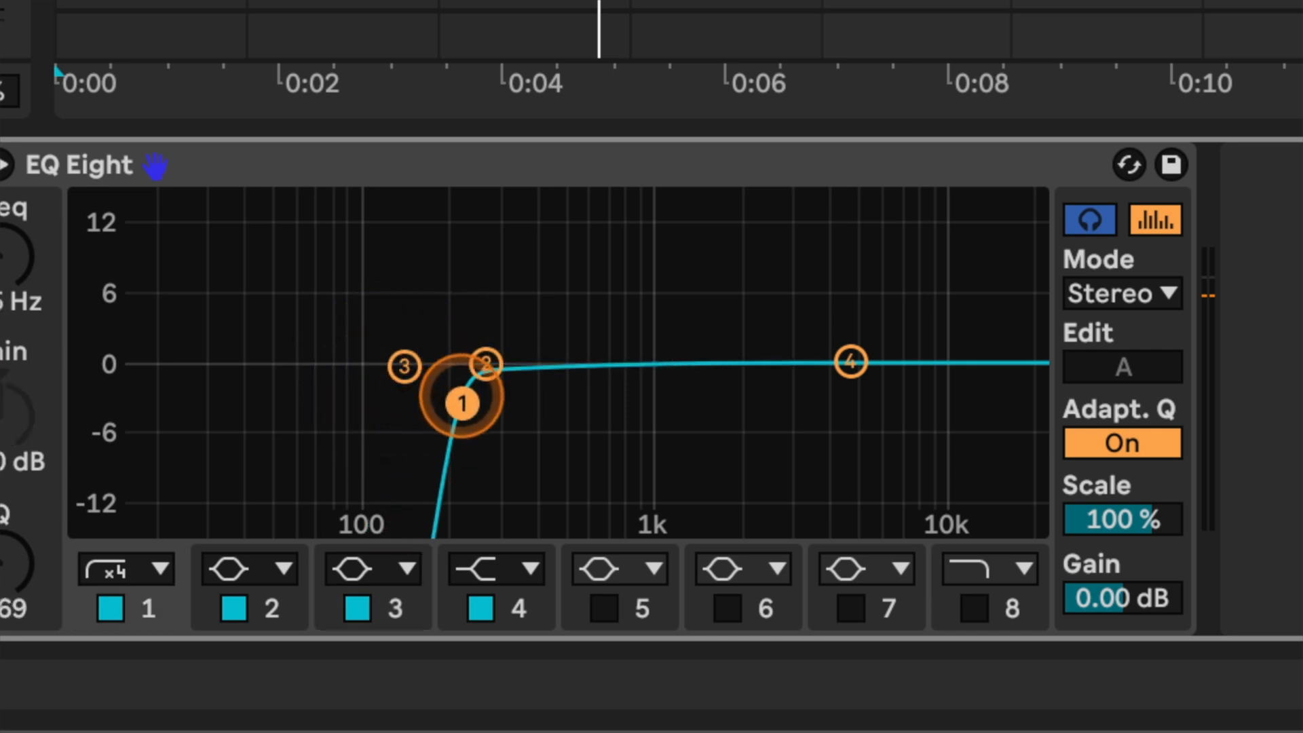
left_click_drag(479, 403, 480, 404)
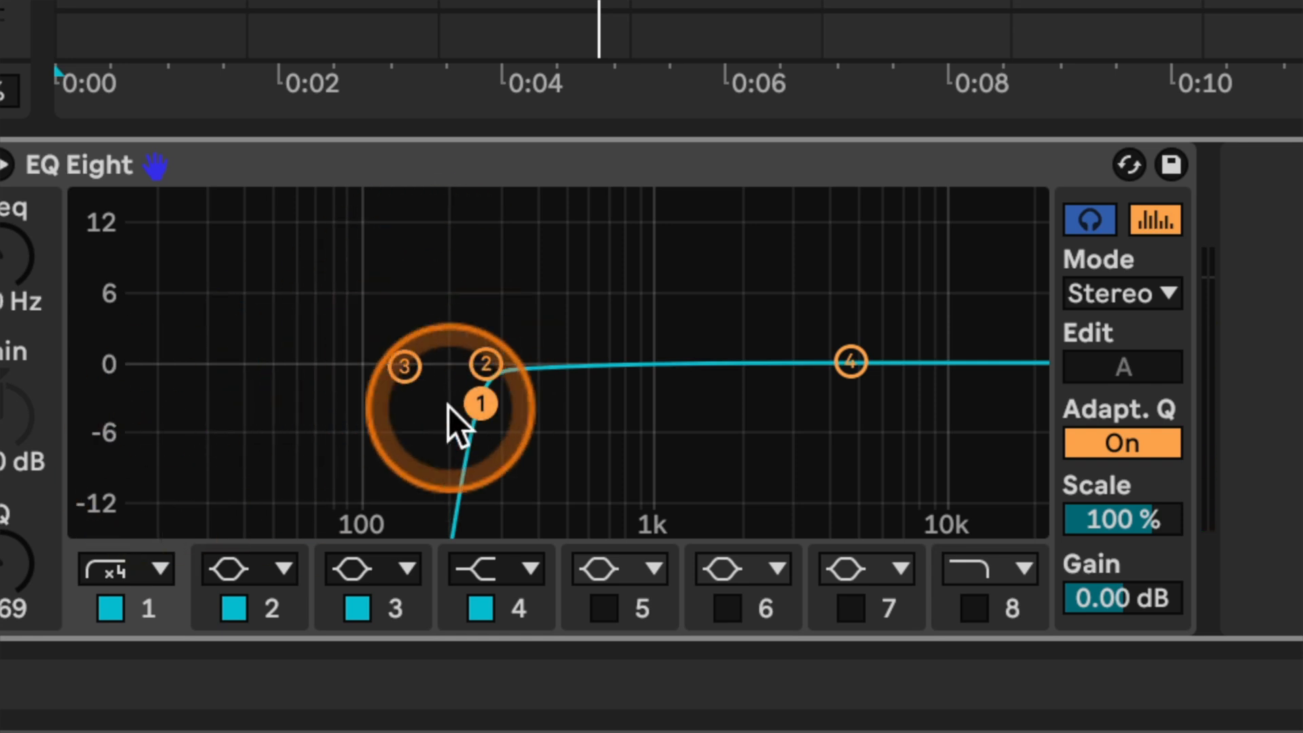
left_click_drag(473, 400, 479, 398)
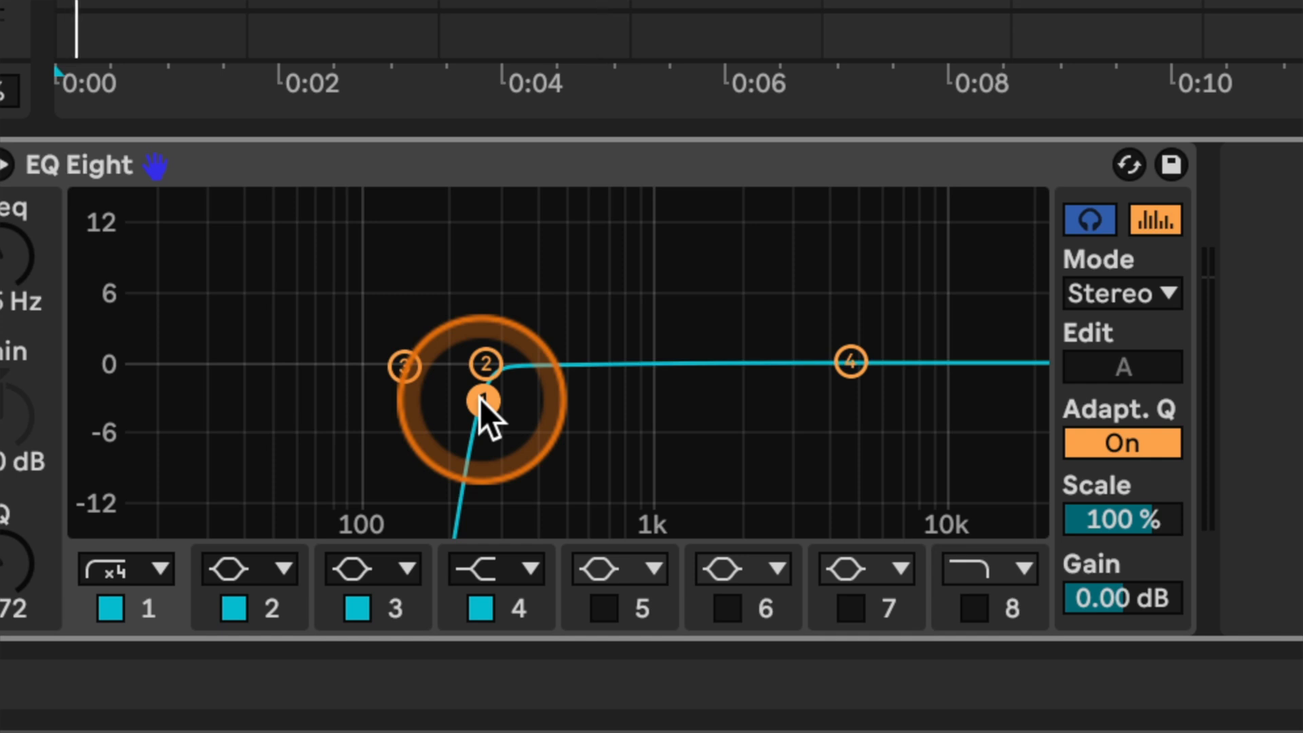
left_click_drag(482, 400, 499, 398)
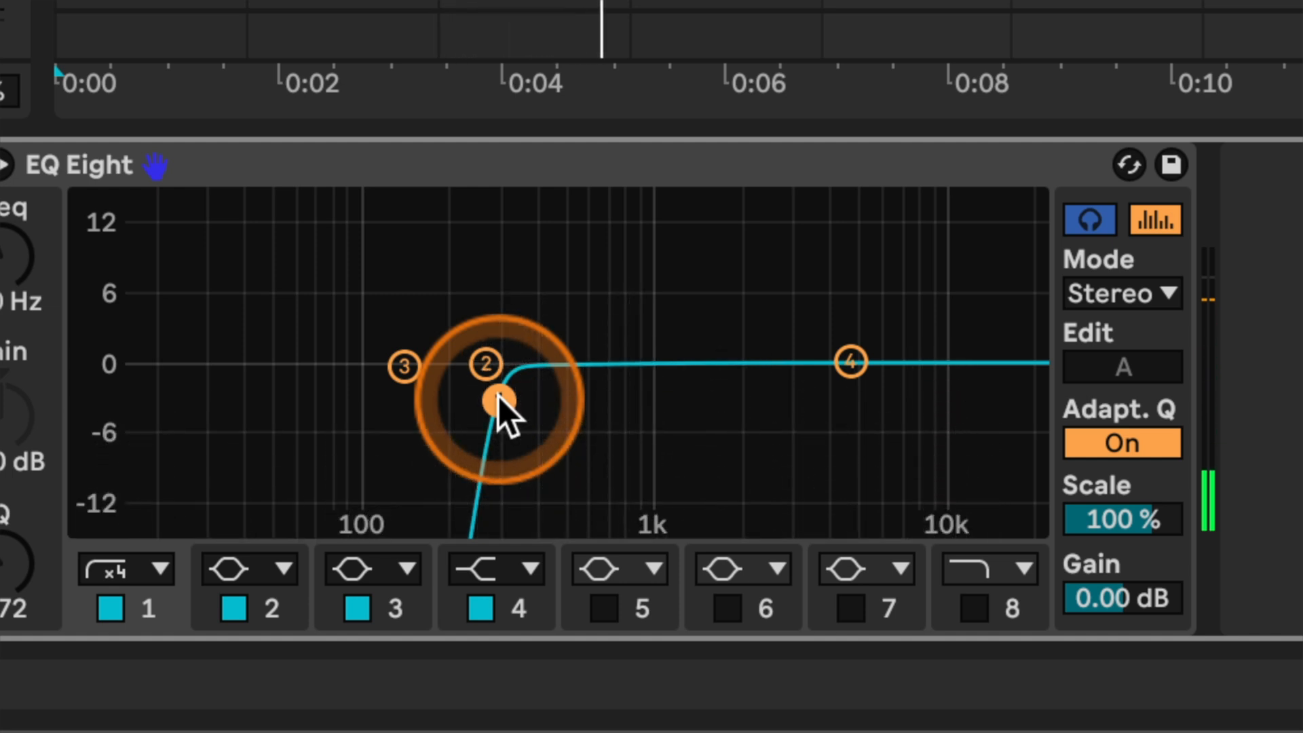
- Turn off EQ Eight's audition mode and bring band 1's low cut down to about 130 Hz
left_click(1088, 216)
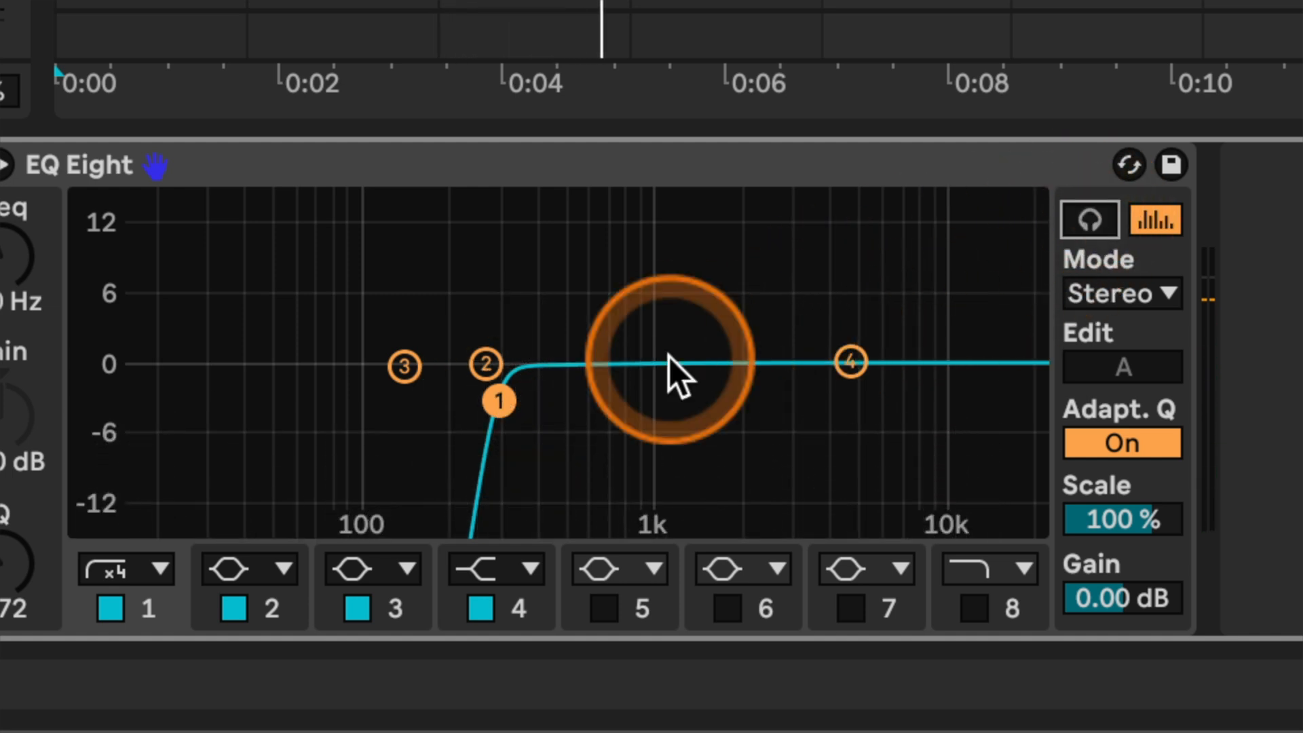
left_click_drag(501, 398, 386, 400)
left_click(17, 309)
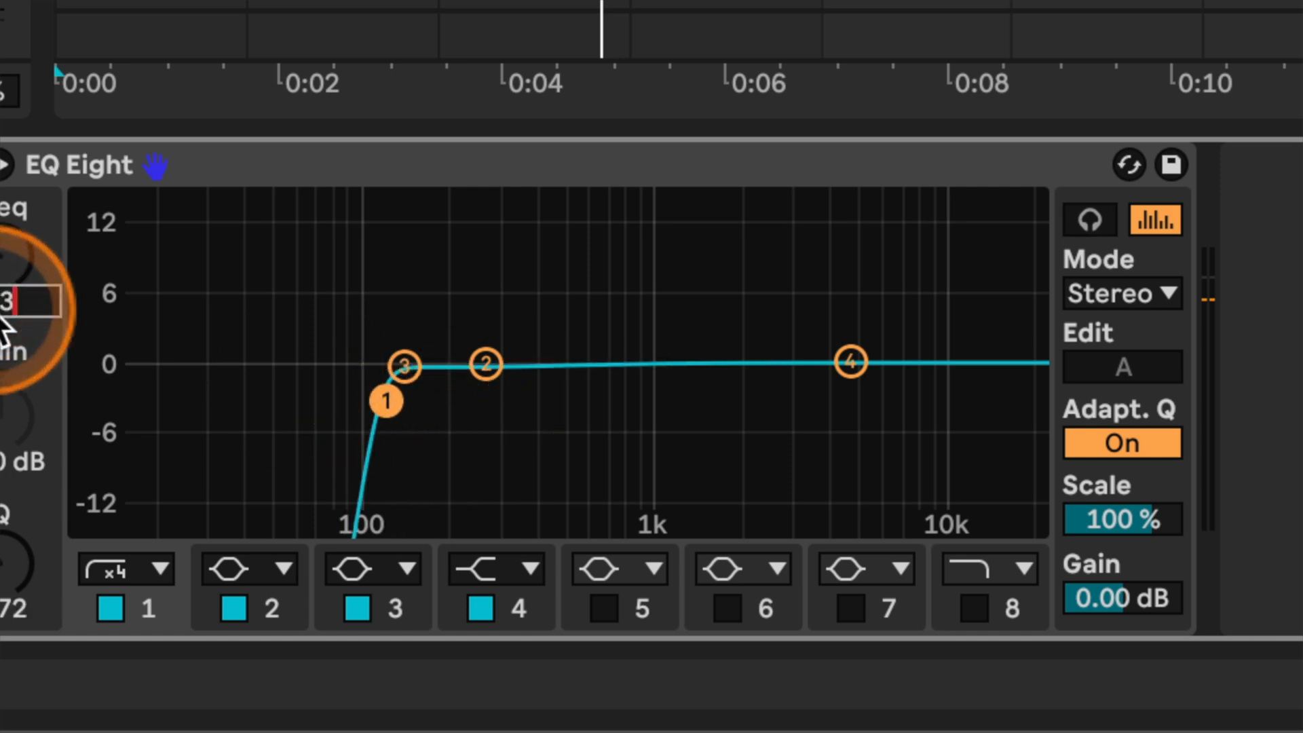
- Narrow band 2's Q and shape it into a dip of about 2 dB near 250 Hz
left_click_drag(486, 365, 526, 373)
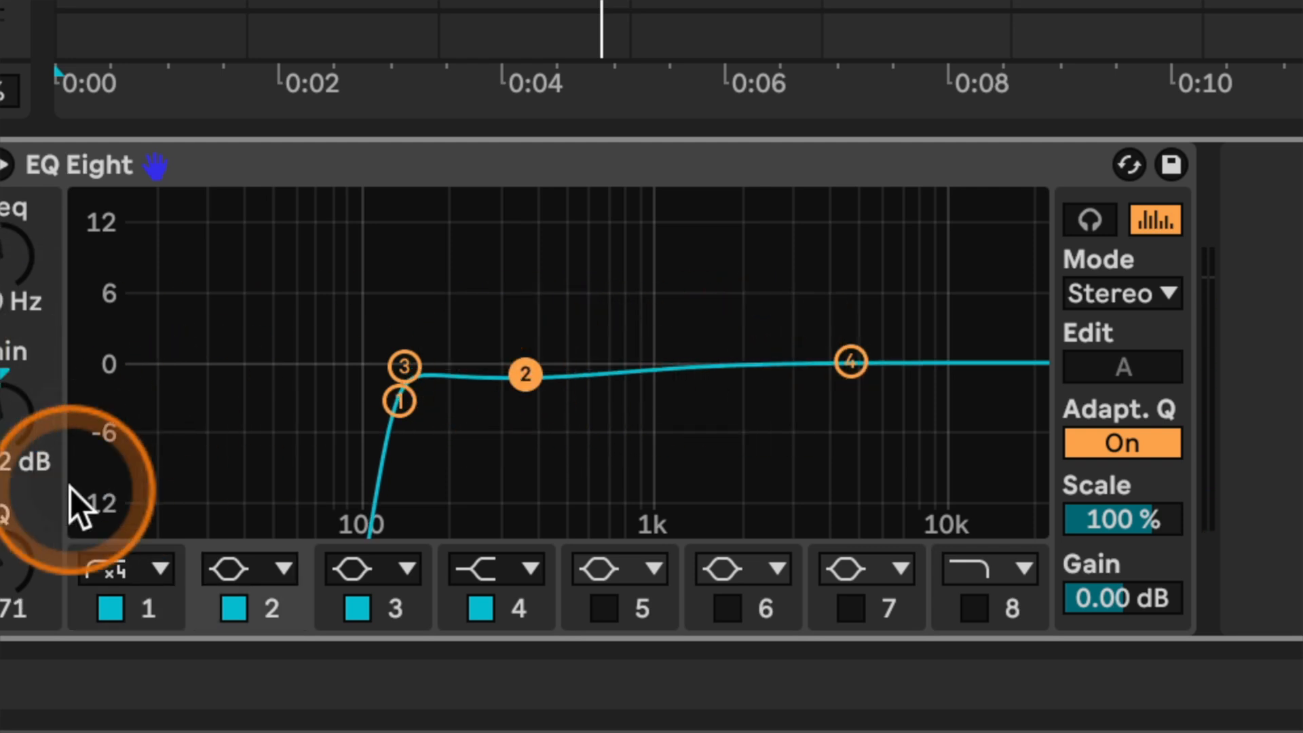
left_click_drag(14, 589, 14, 591)
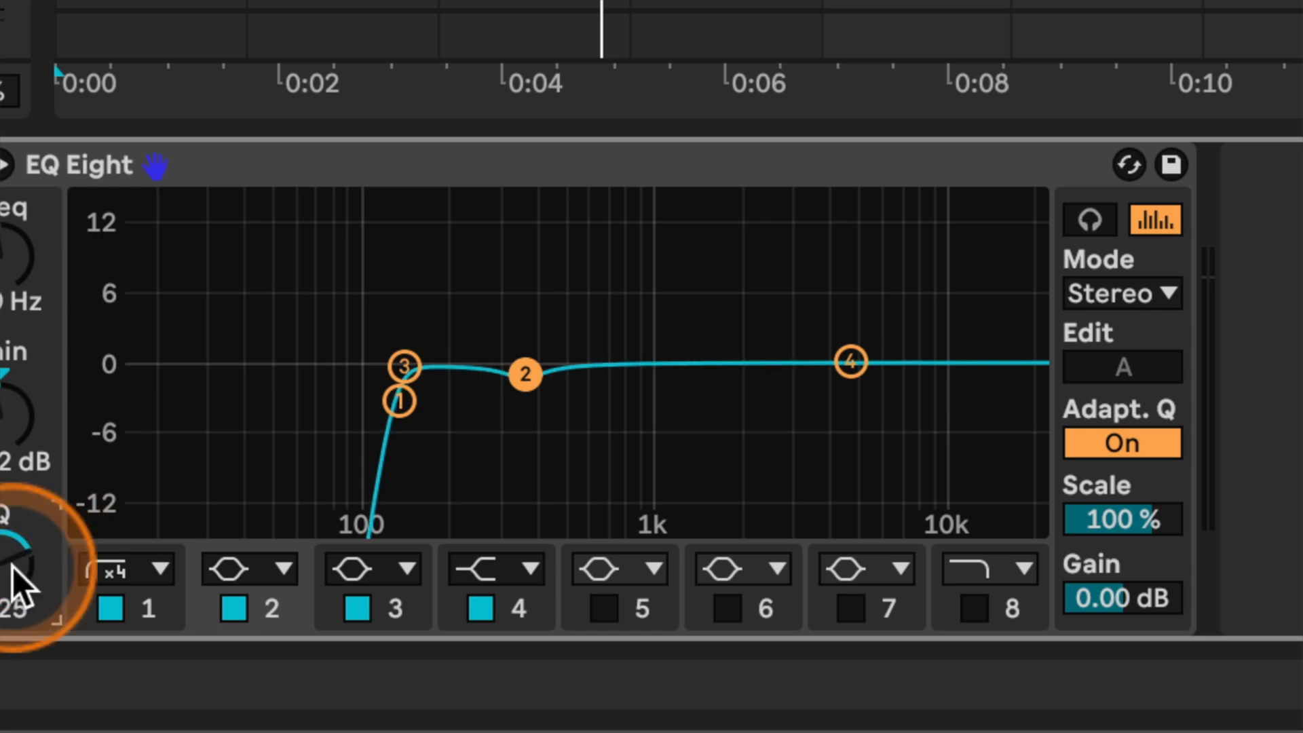
left_click_drag(524, 374, 512, 374)
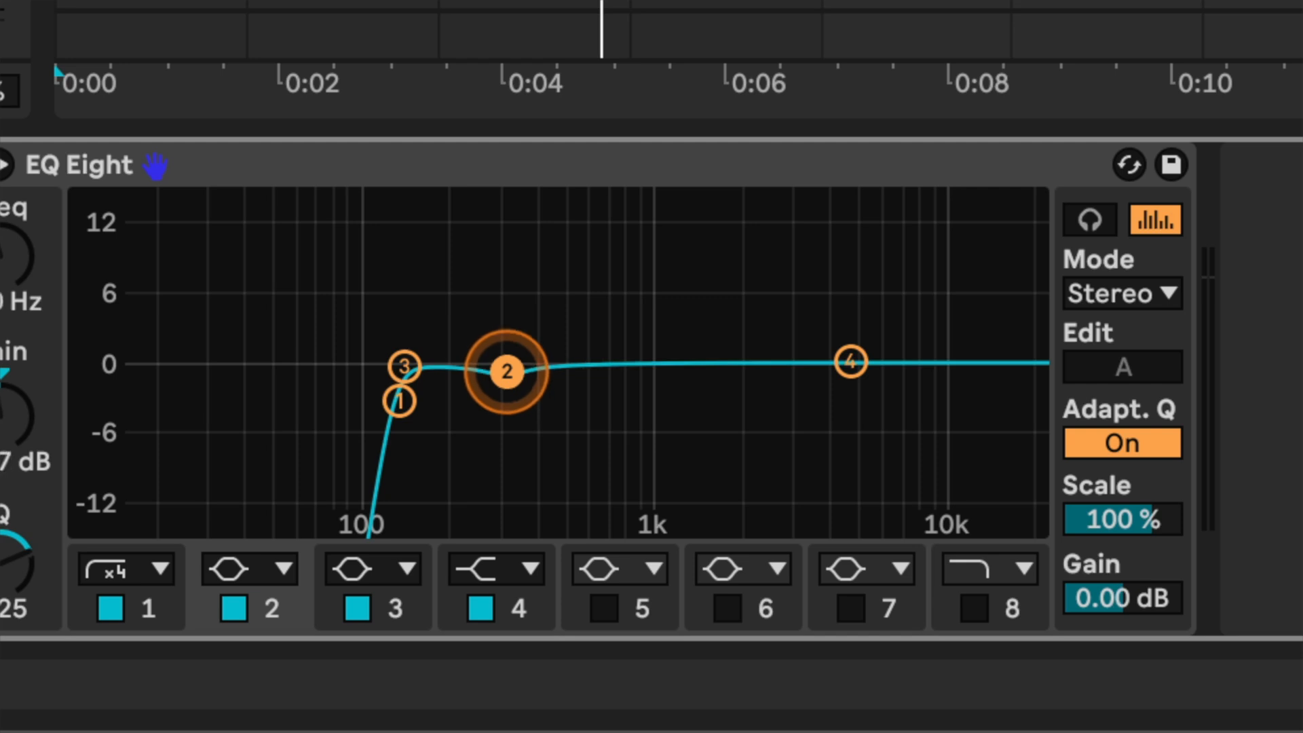
left_click_drag(499, 377, 470, 387)
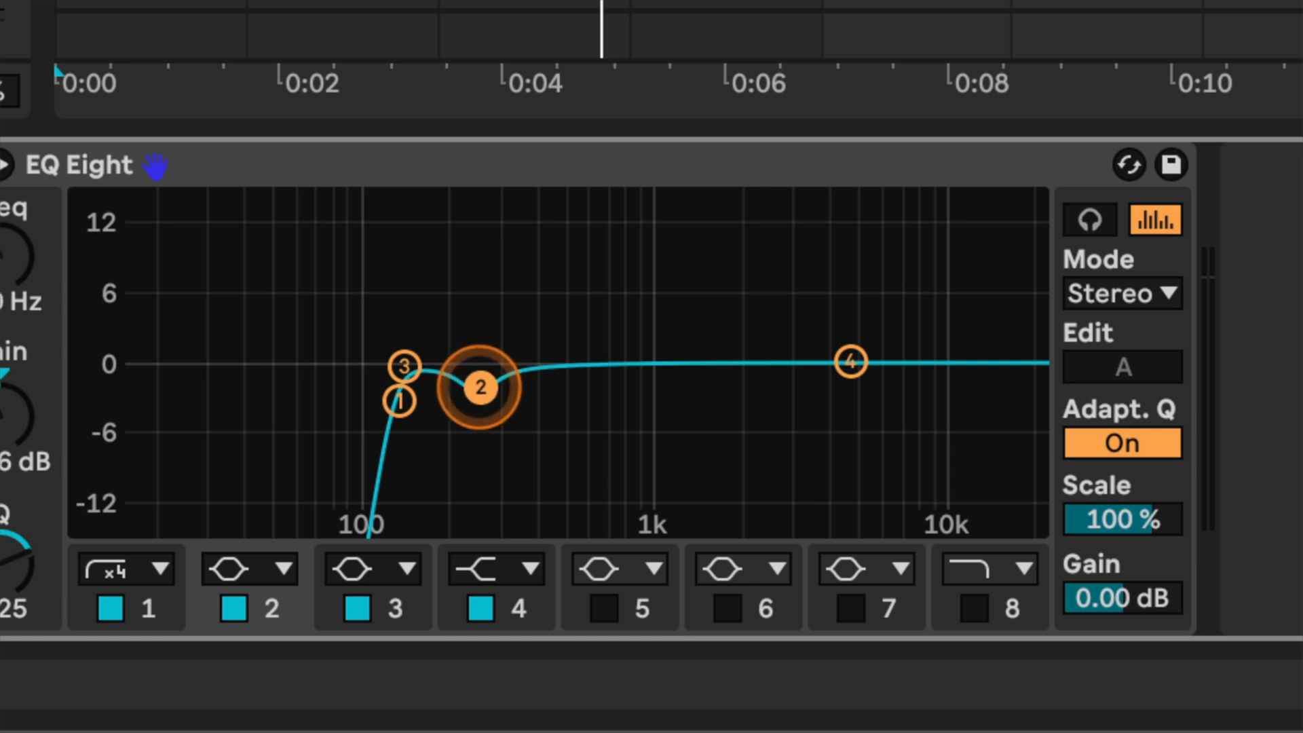
- Enable audition mode, listen to band 2 on its own, and compare playback with EQ Eight bypassed and active
left_click(1089, 219)
left_click(481, 389)
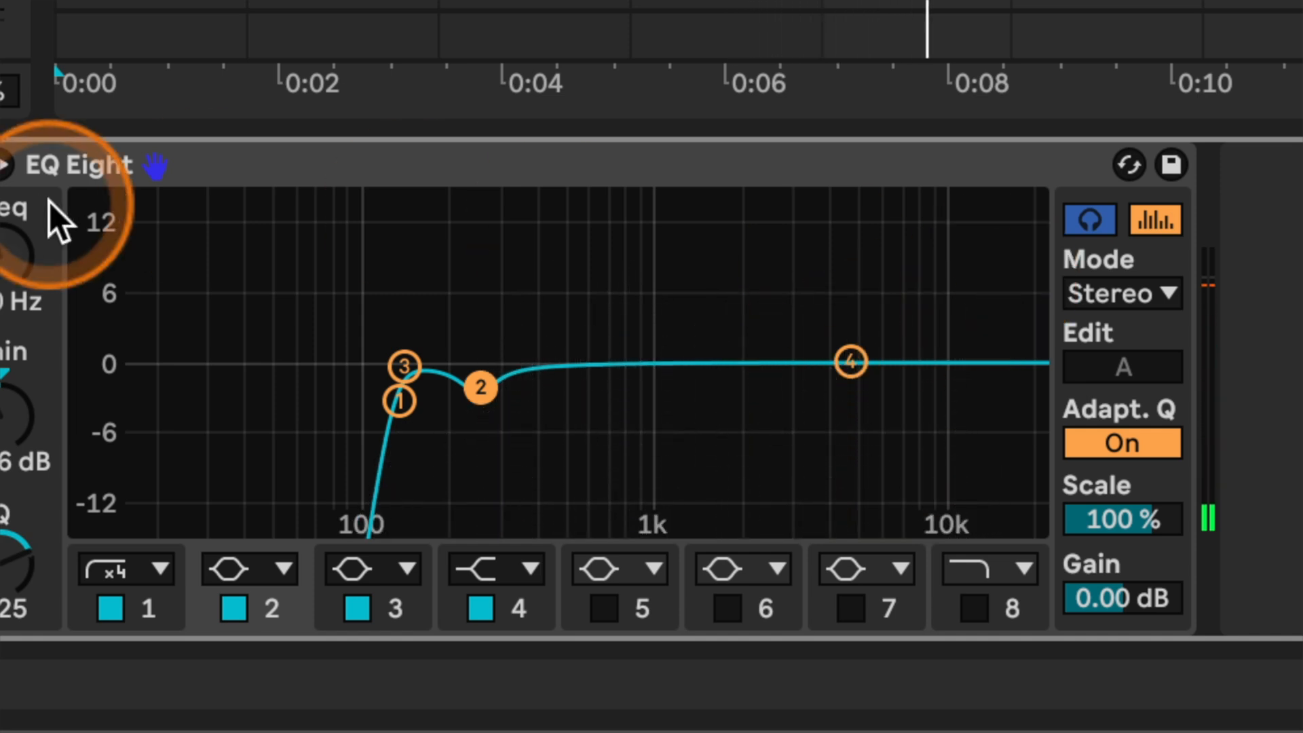
key("space")
left_click(6, 165)
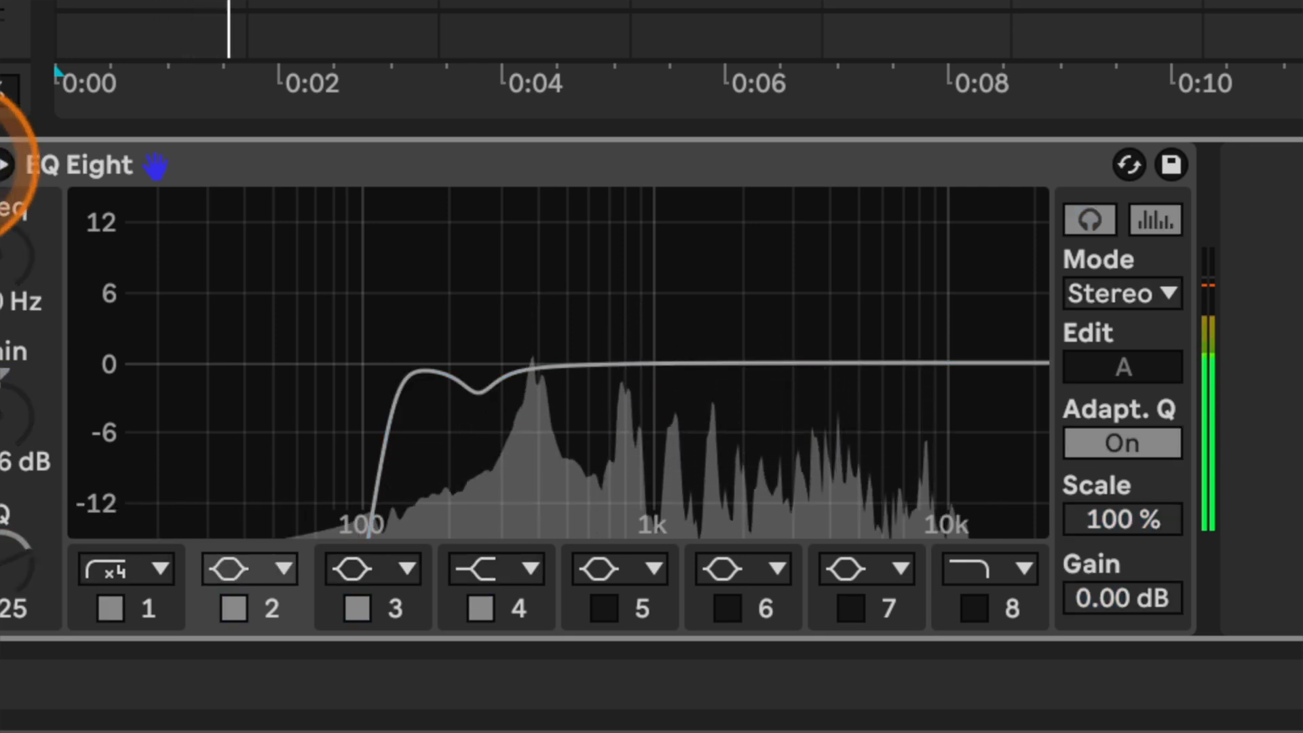
left_click(5, 164)
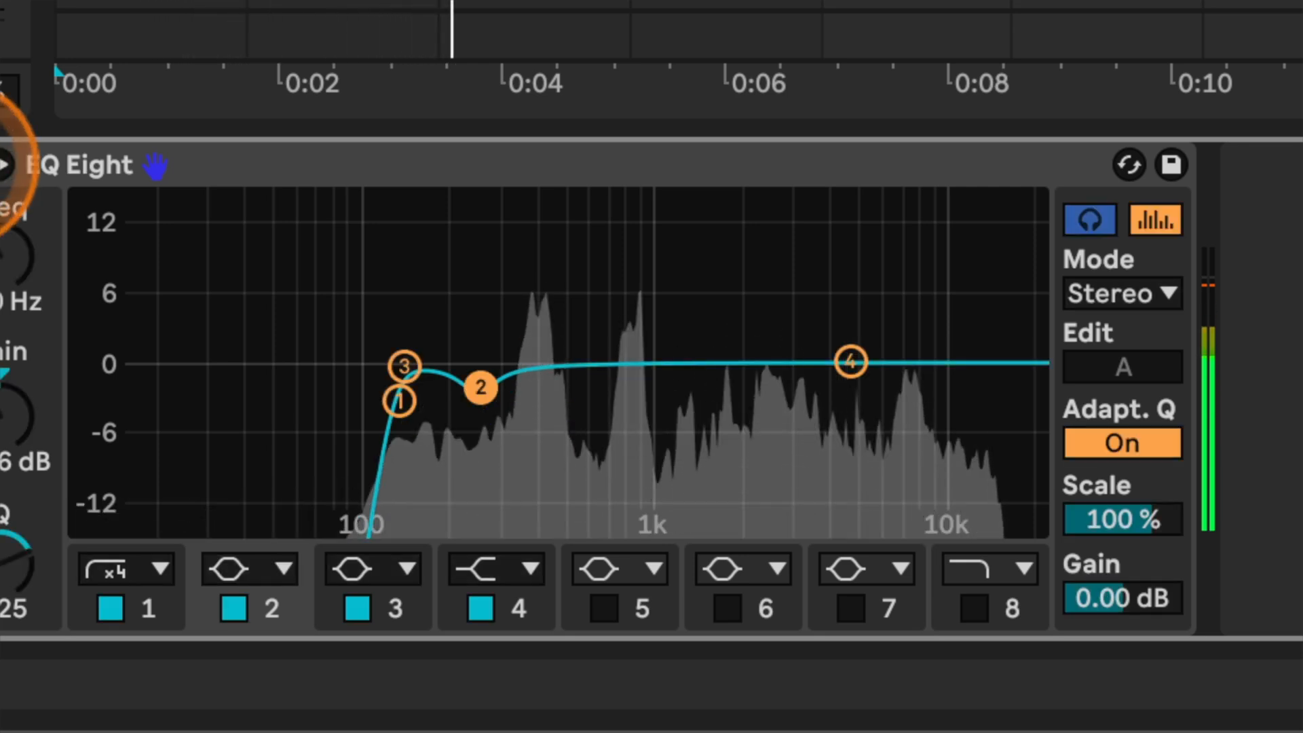
key("space")
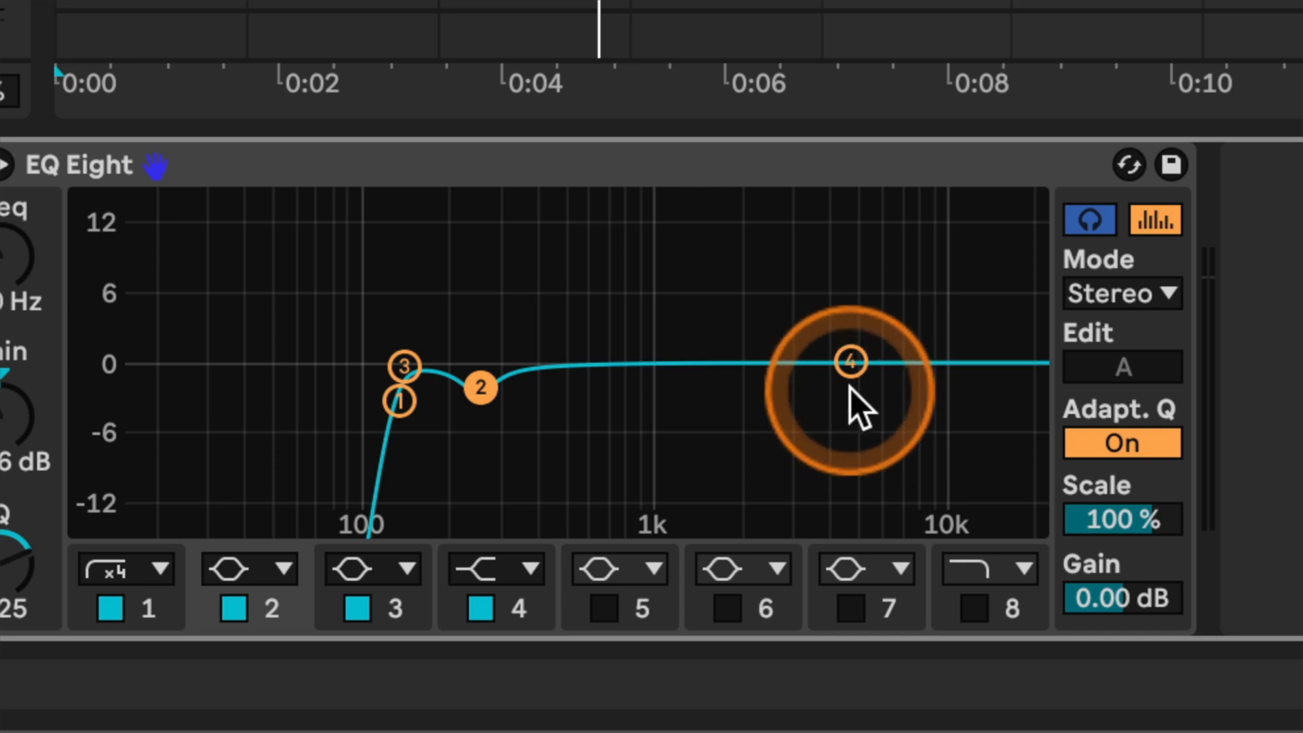
- Change band 4 to a bell, raise it about 2 dB near 5.4 kHz, and narrow its Q to 2.11
mouse_move(850, 363)
left_mouse_down()
mouse_move(841, 348)
mouse_move(884, 355)
mouse_move(858, 352)
left_mouse_up()
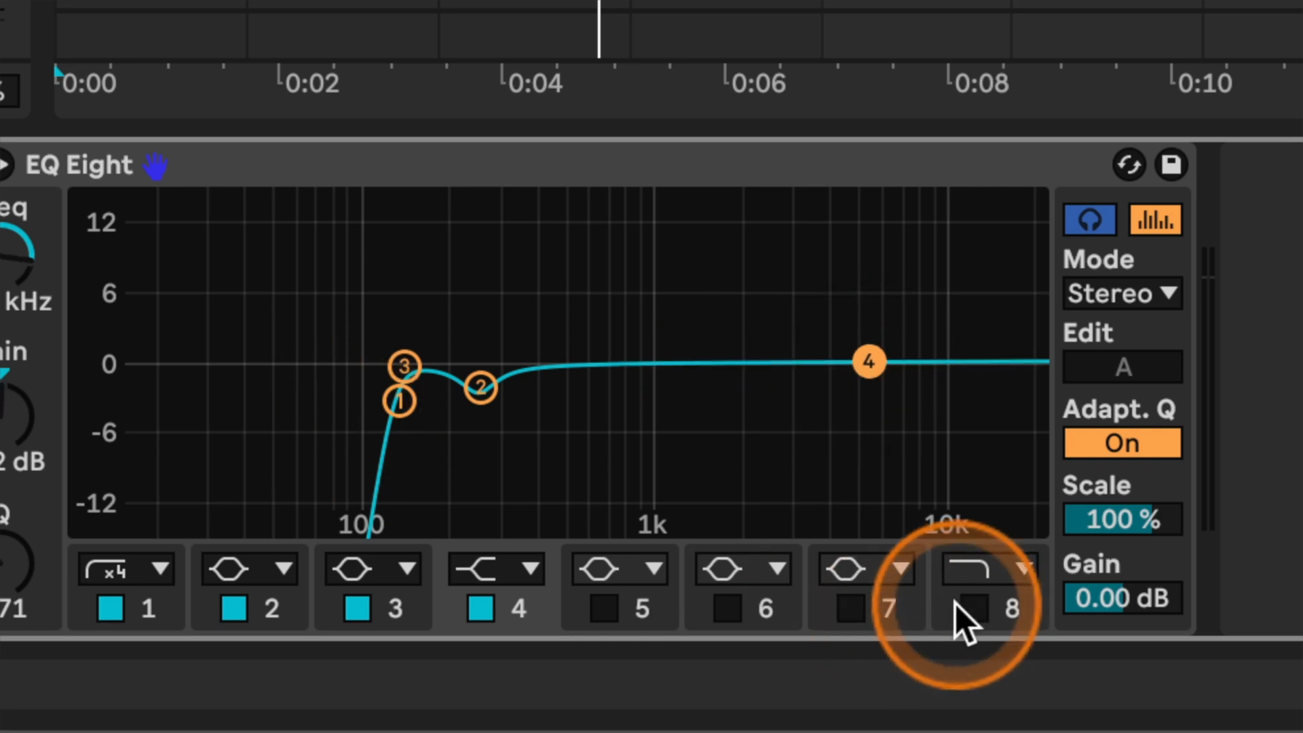
left_click(478, 572)
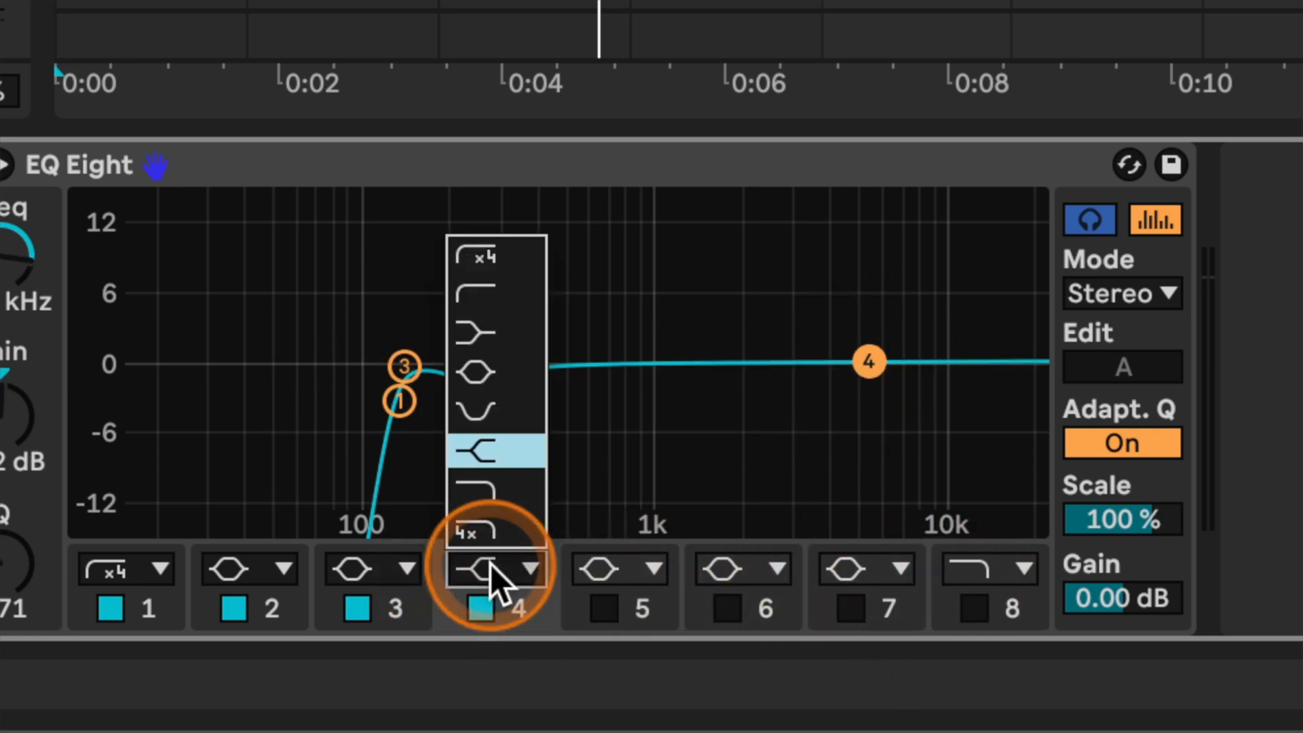
left_click(490, 370)
mouse_move(876, 329)
left_mouse_down()
mouse_move(866, 338)
mouse_move(864, 323)
left_mouse_up()
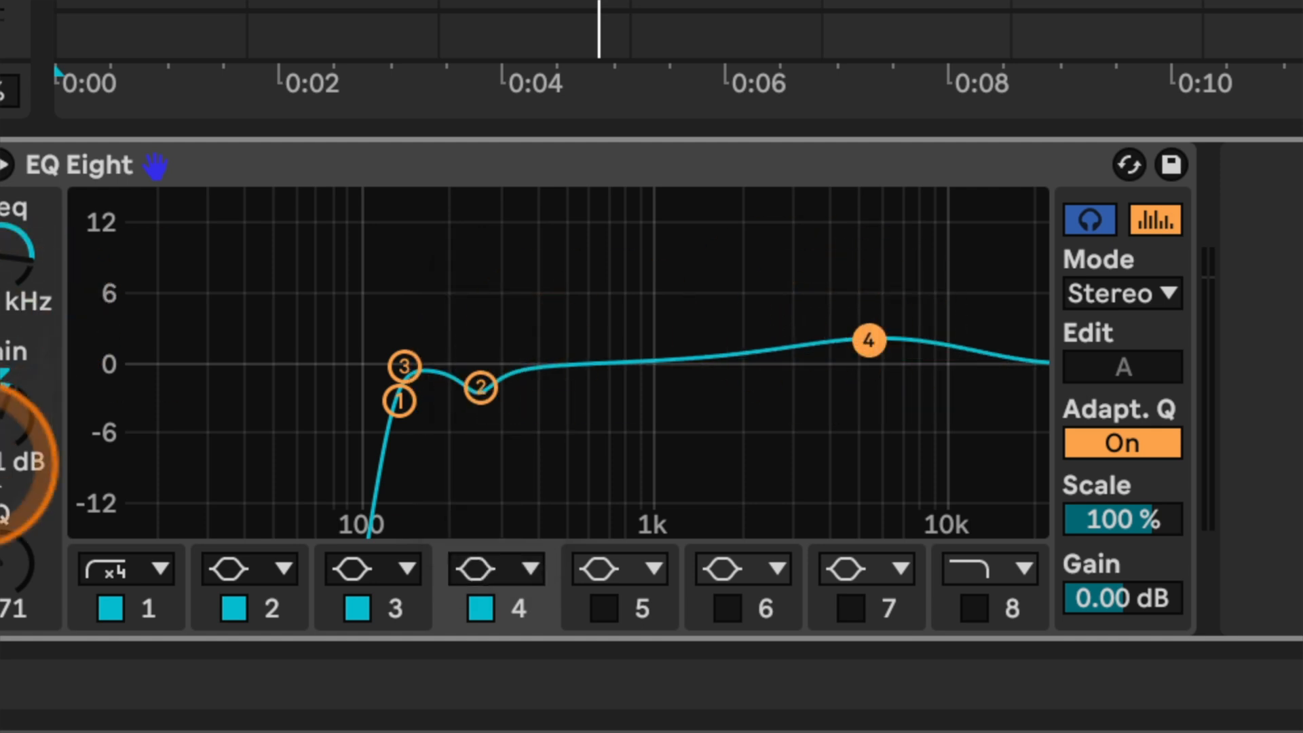
left_click_drag(1, 574, 1, 562)
left_click_drag(1, 562, 1, 554)
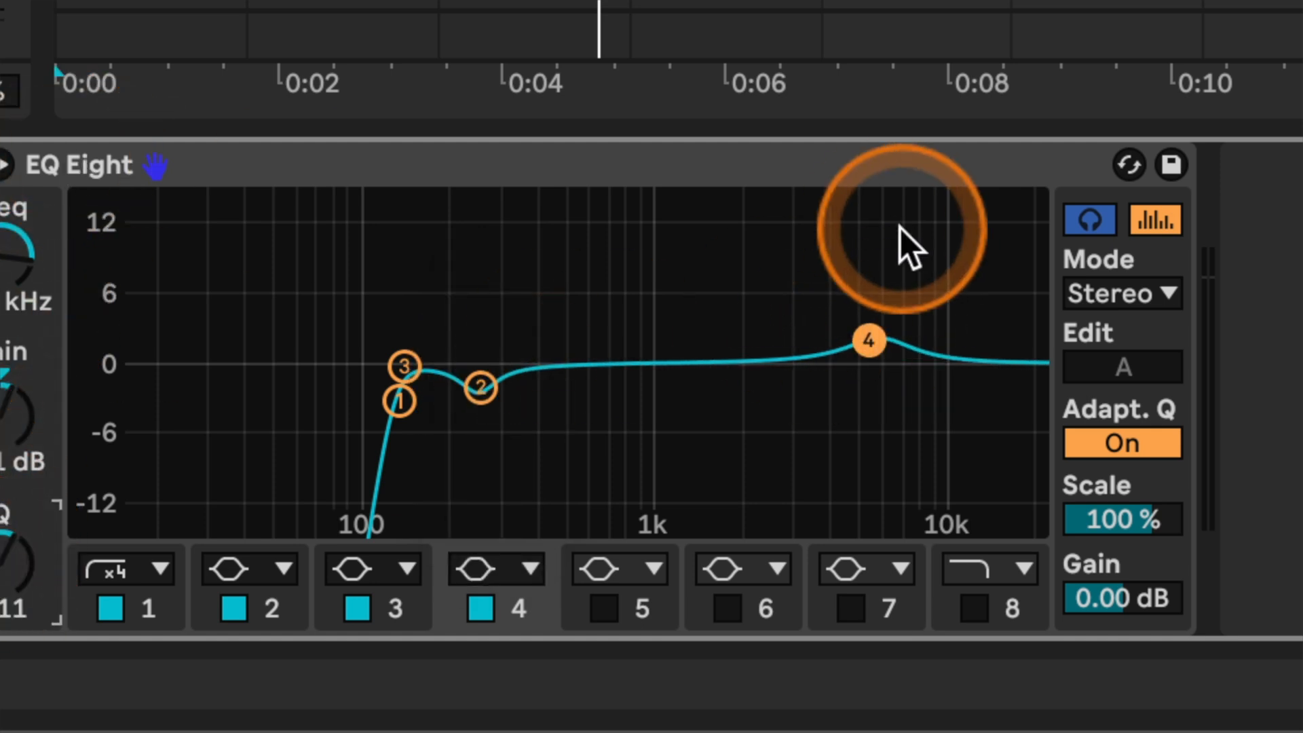
- Sweep a boosted band 4 during playback to find the sibilance, then cut it by 3.60 dB between 7 and 8 kHz
key("space")
left_click_drag(856, 334, 903, 266)
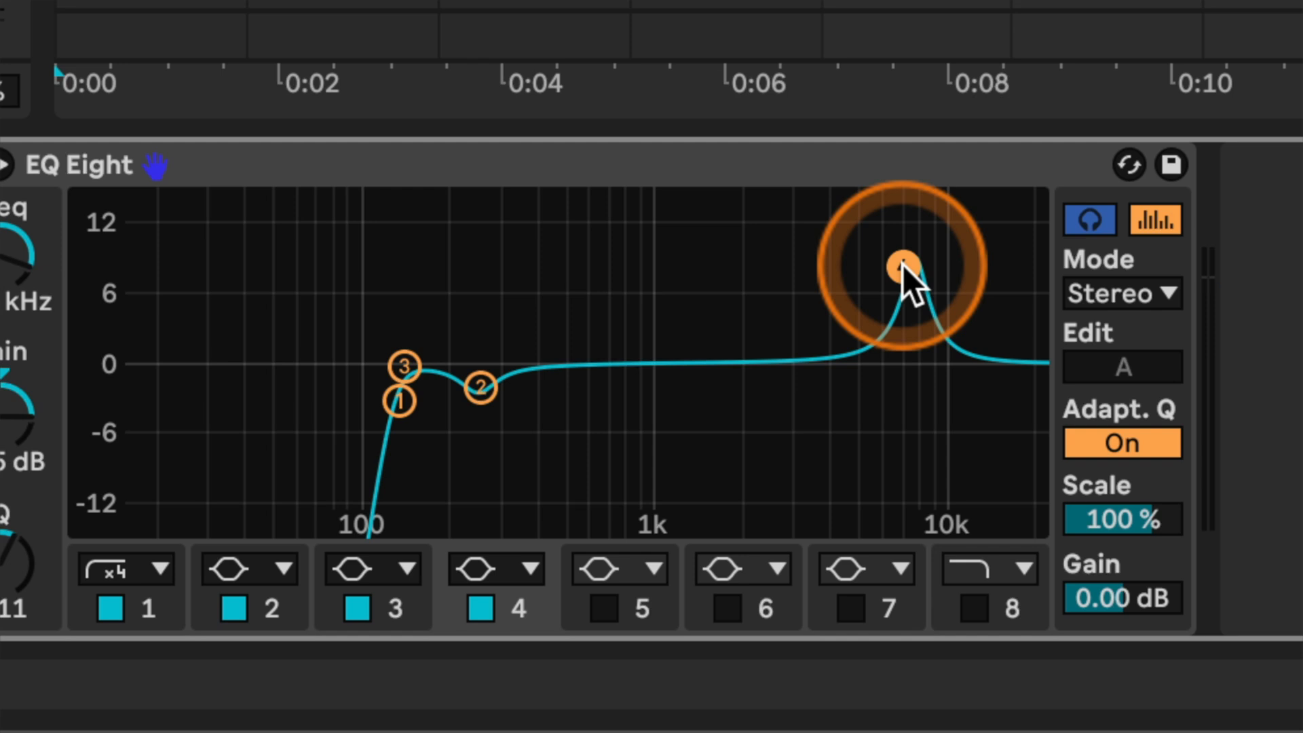
left_click_drag(903, 265, 905, 399)
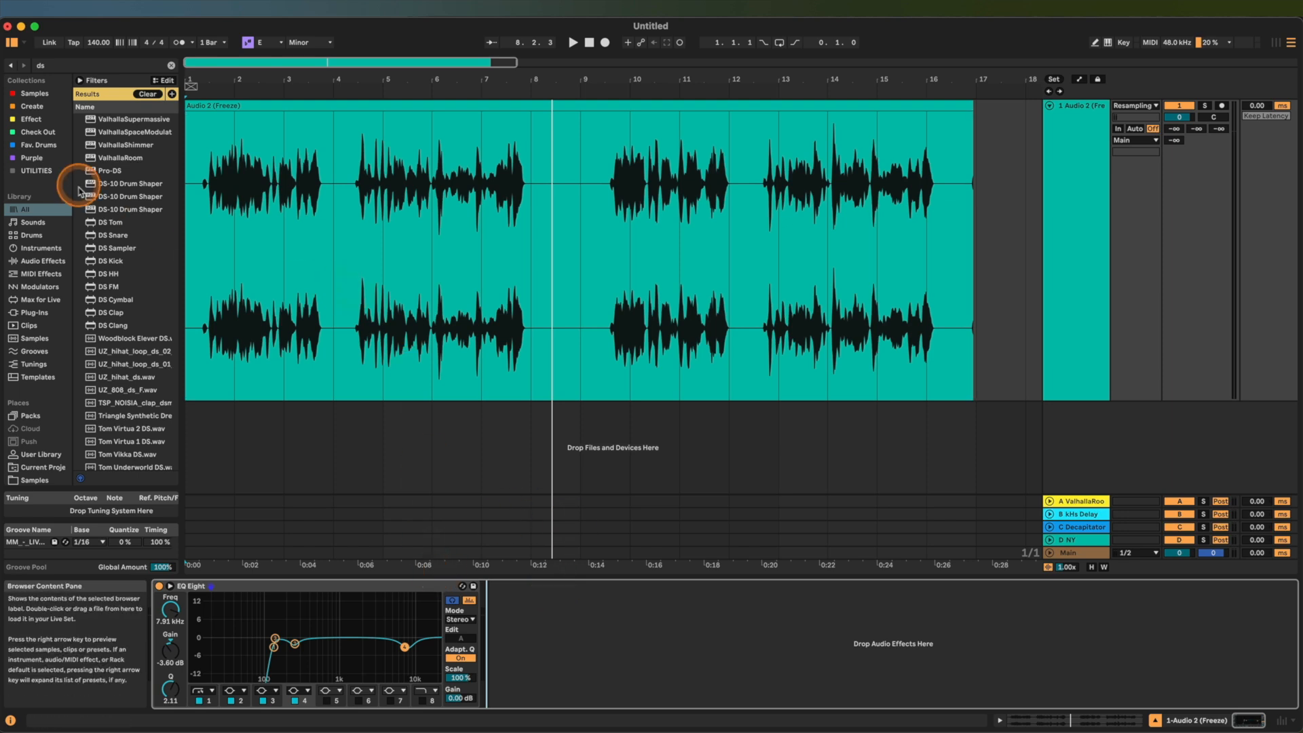
- Add Pro-DS after EQ Eight and play the clip, switching its Audition on and off to hear the detected sibilance
left_click_drag(115, 172, 372, 344)
left_click_drag(72, 135, 475, 394)
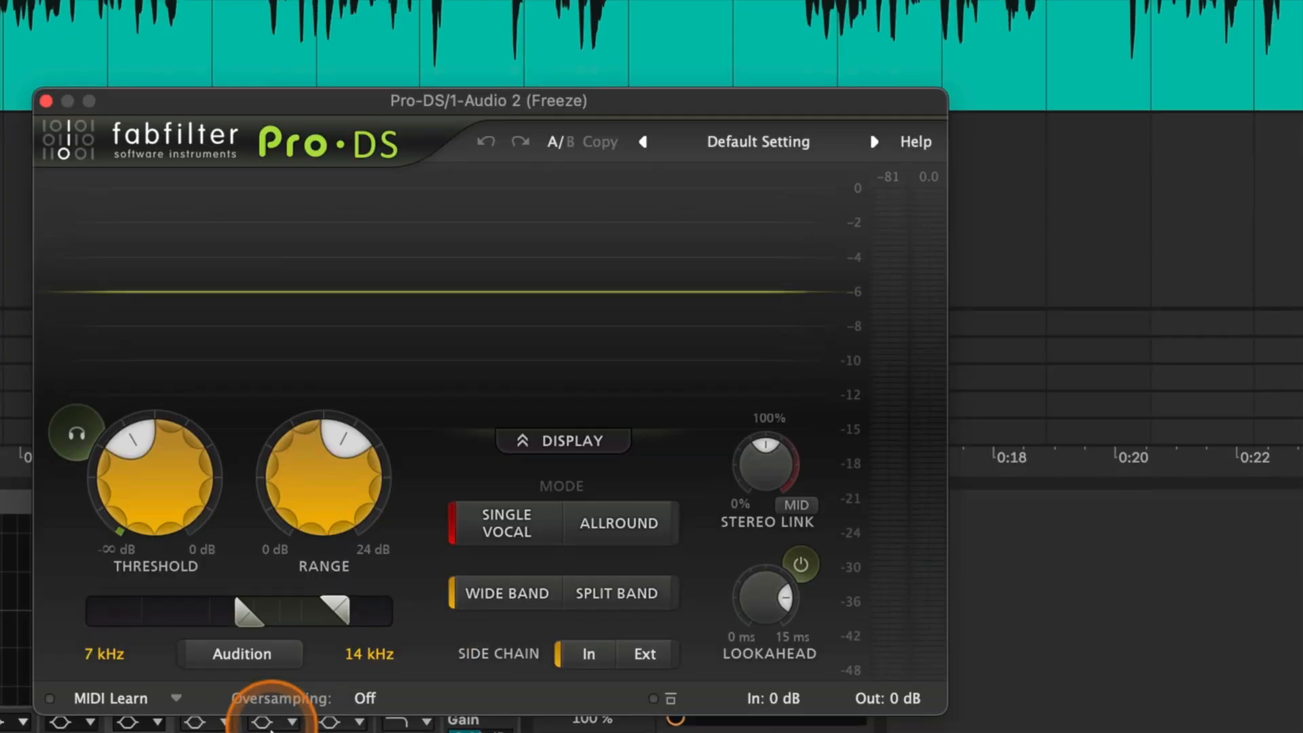
key("space")
left_click(242, 705)
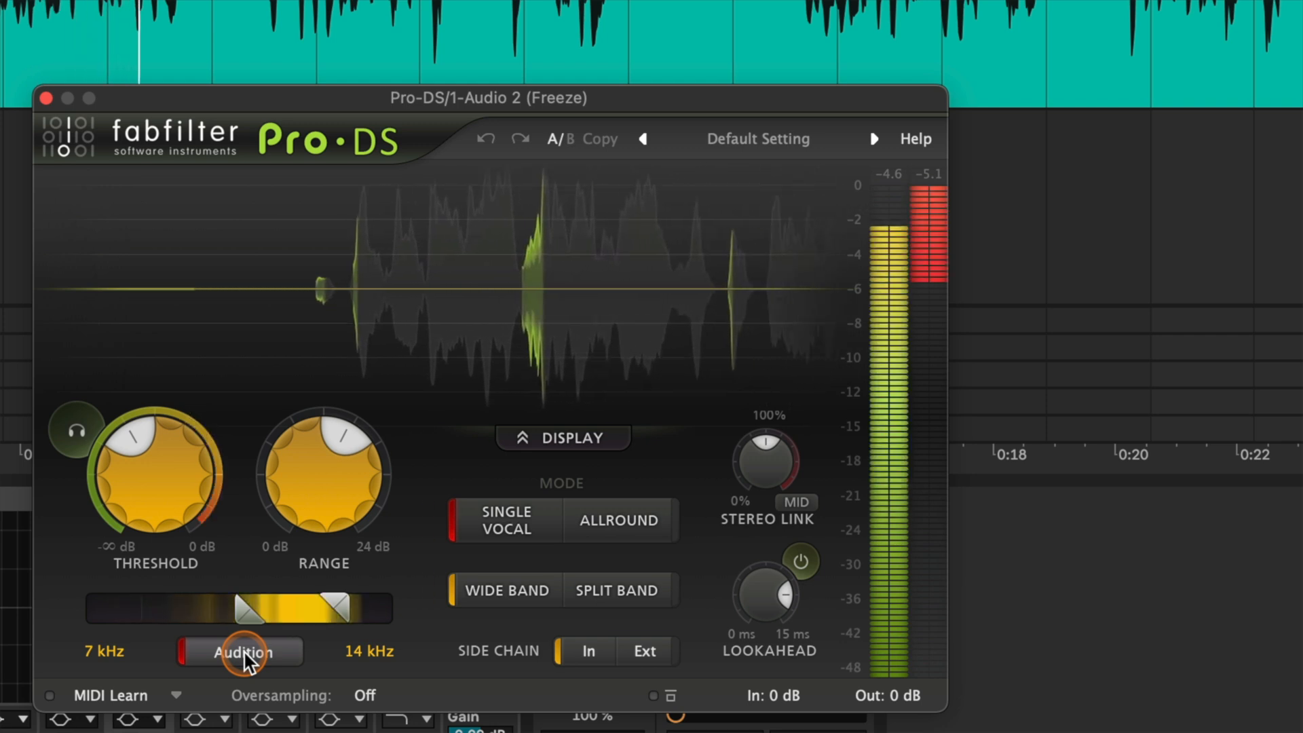
left_click(246, 656)
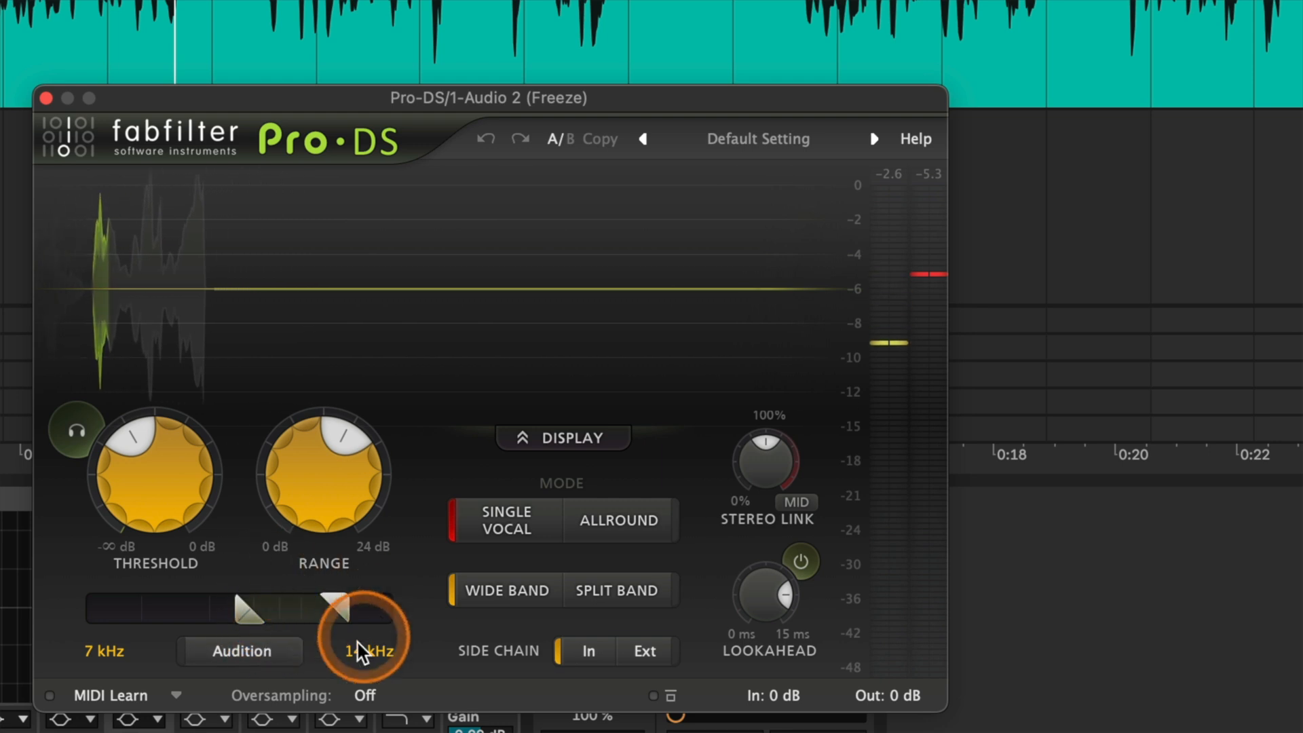
left_click(261, 658)
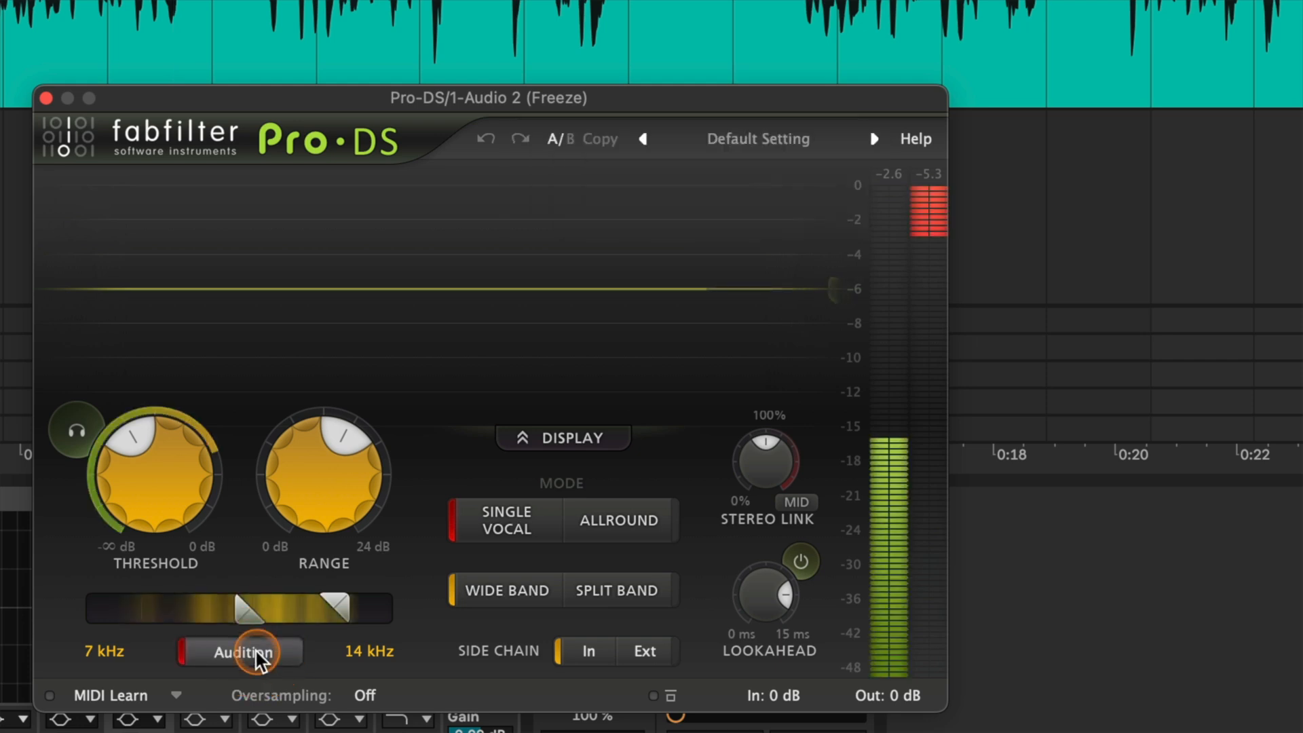
left_click(258, 655)
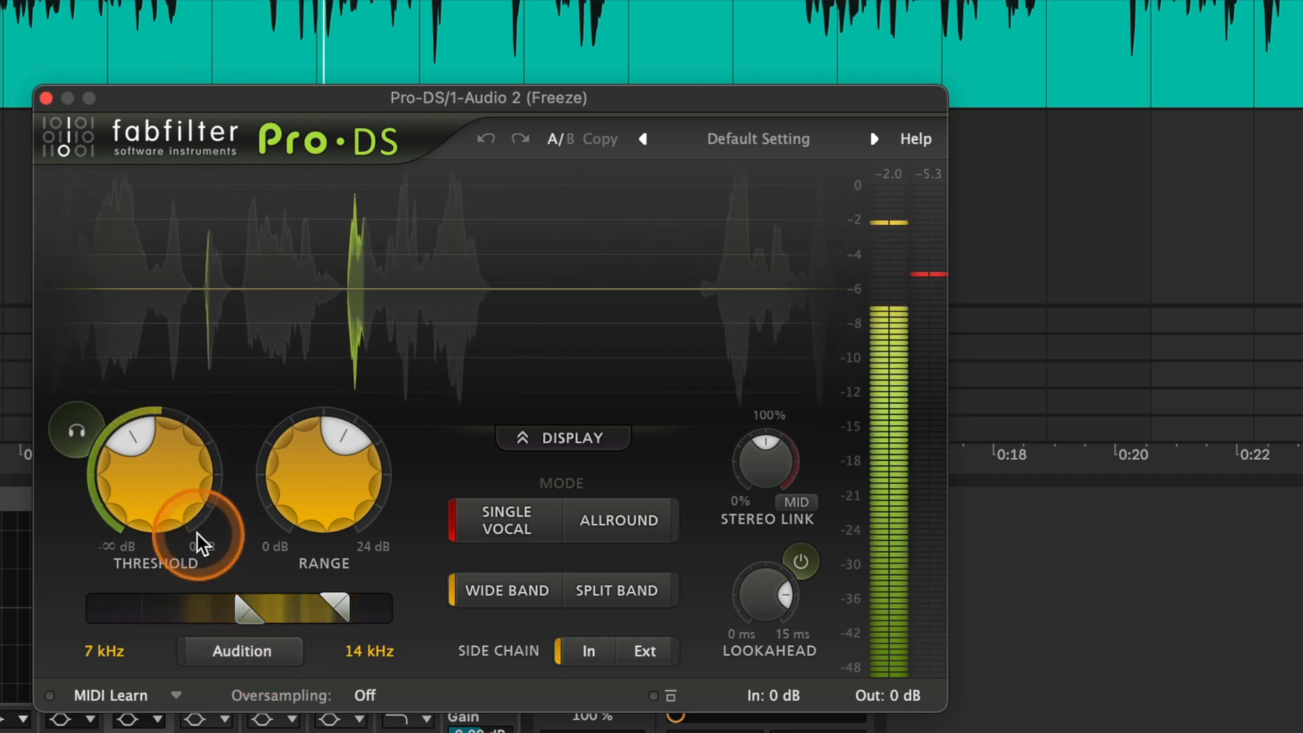
key("space")
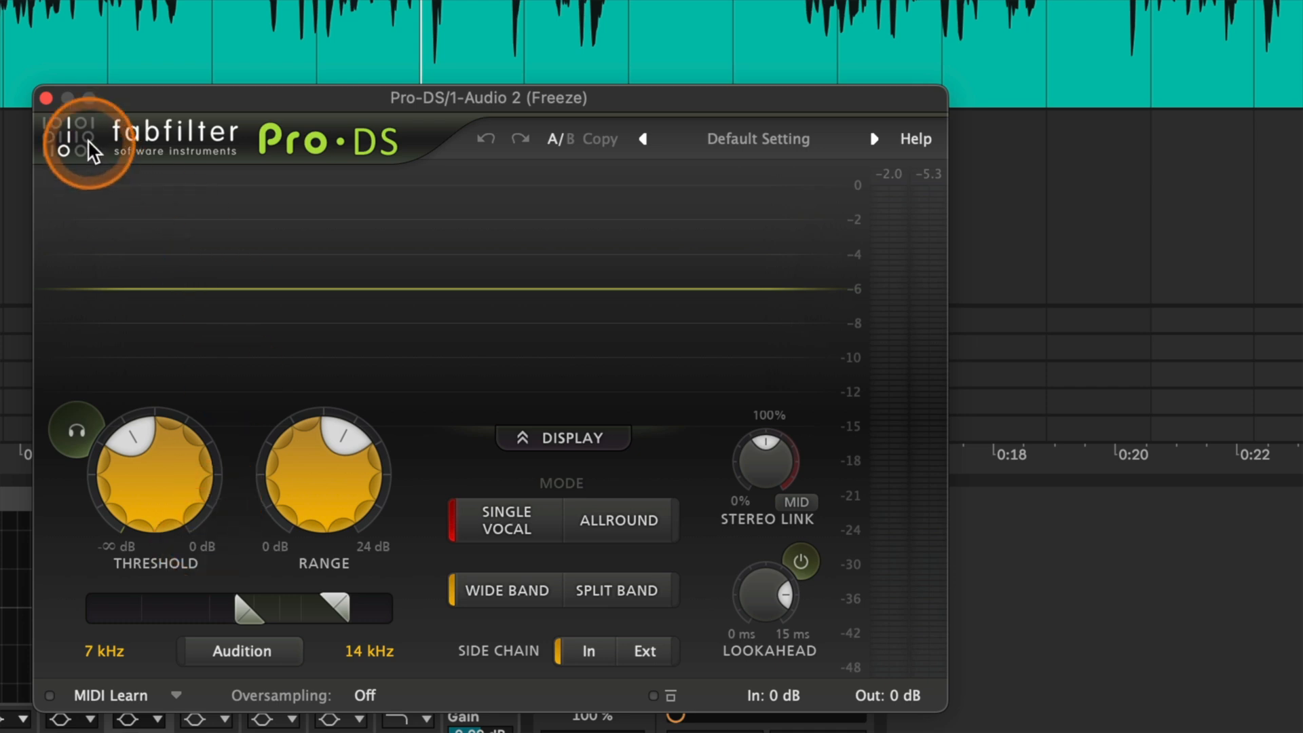
- Close the Pro-DS window and delete the plug-in from the track
left_click(47, 98)
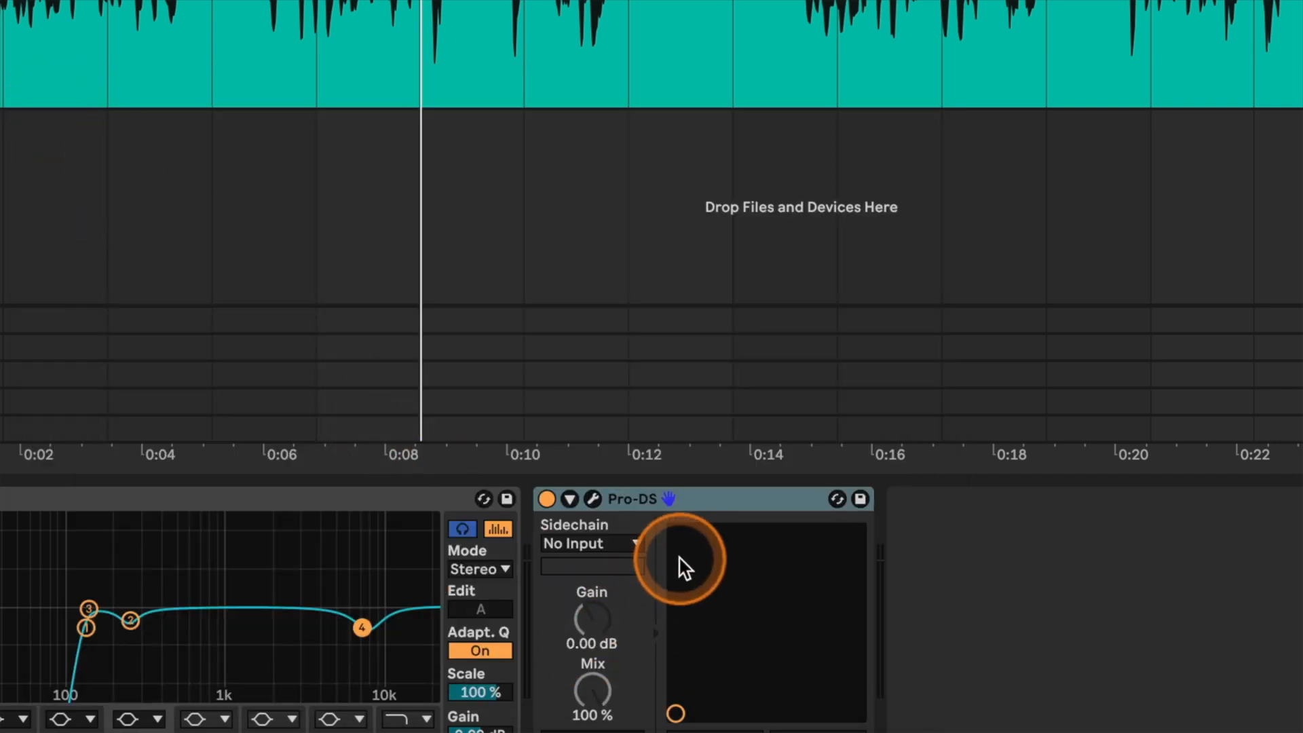
left_click(726, 504)
key("Delete")
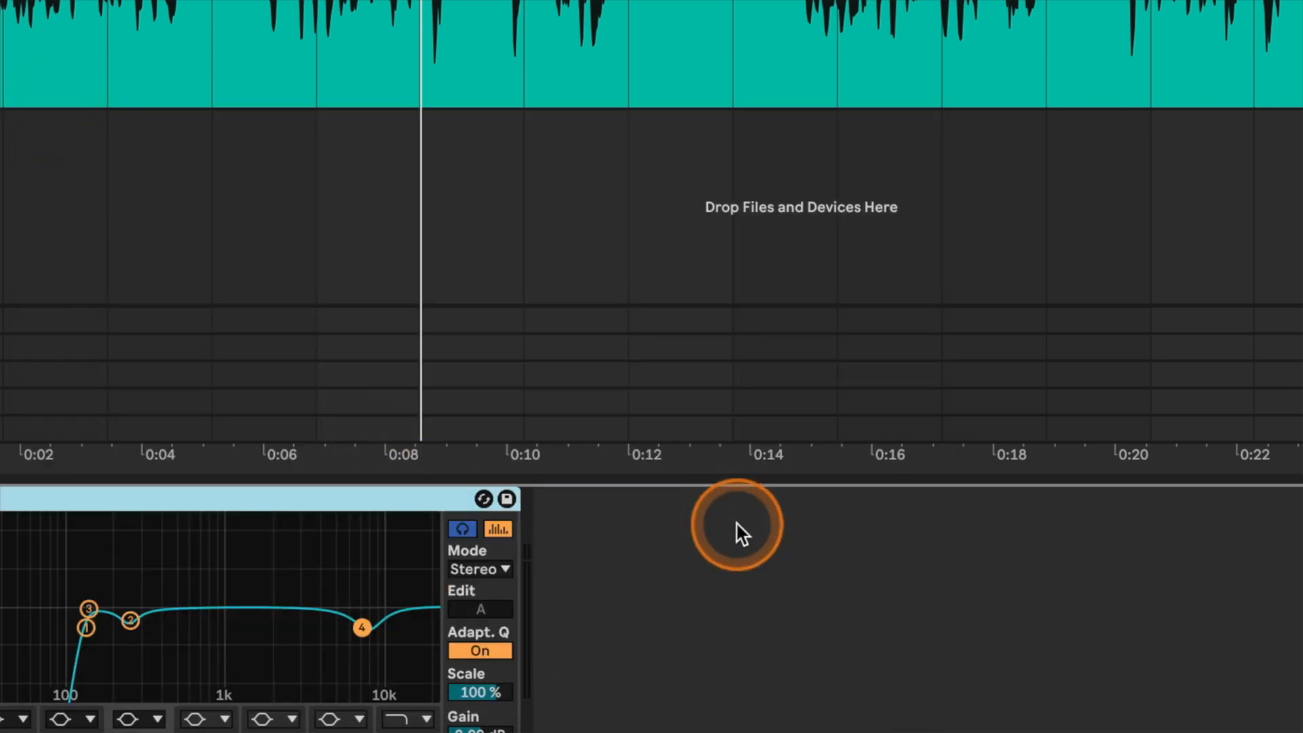
- Search the browser for "multiban" and add Multiband Dynamics after EQ Eight
left_click(749, 579)
key("super+f")
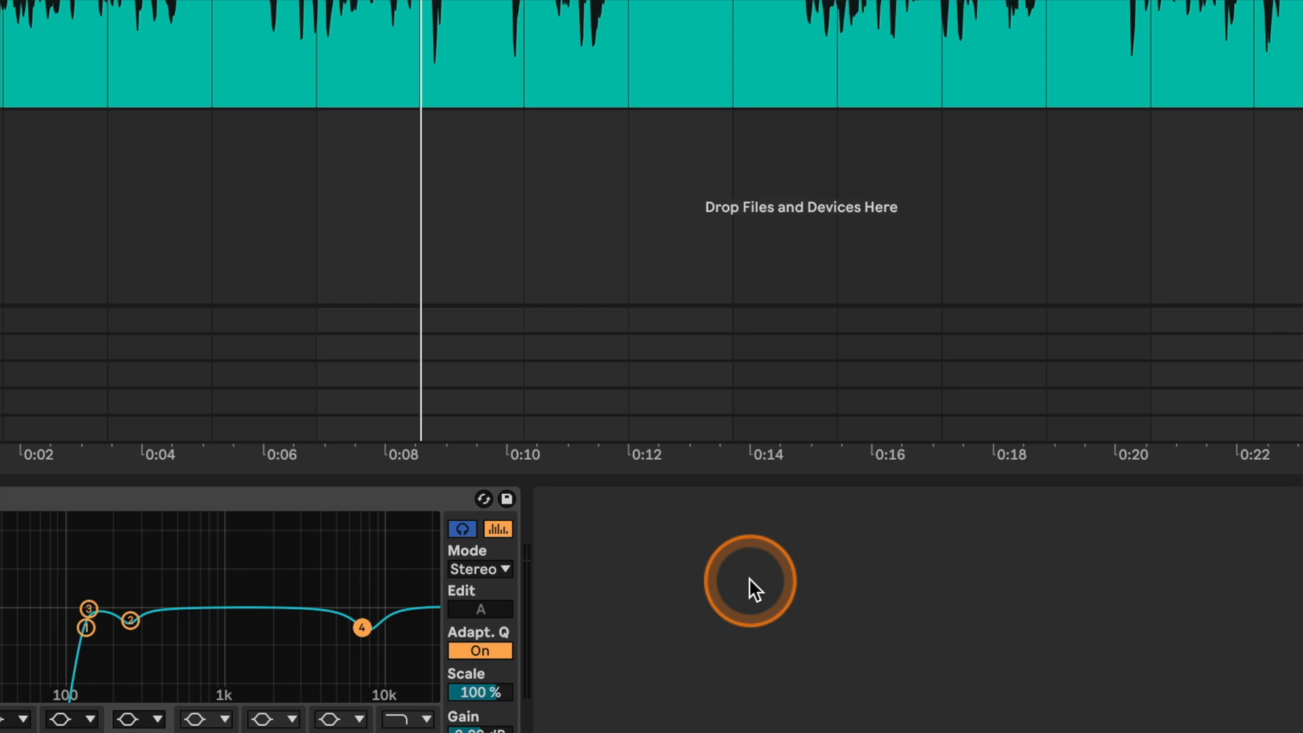
type("mu")
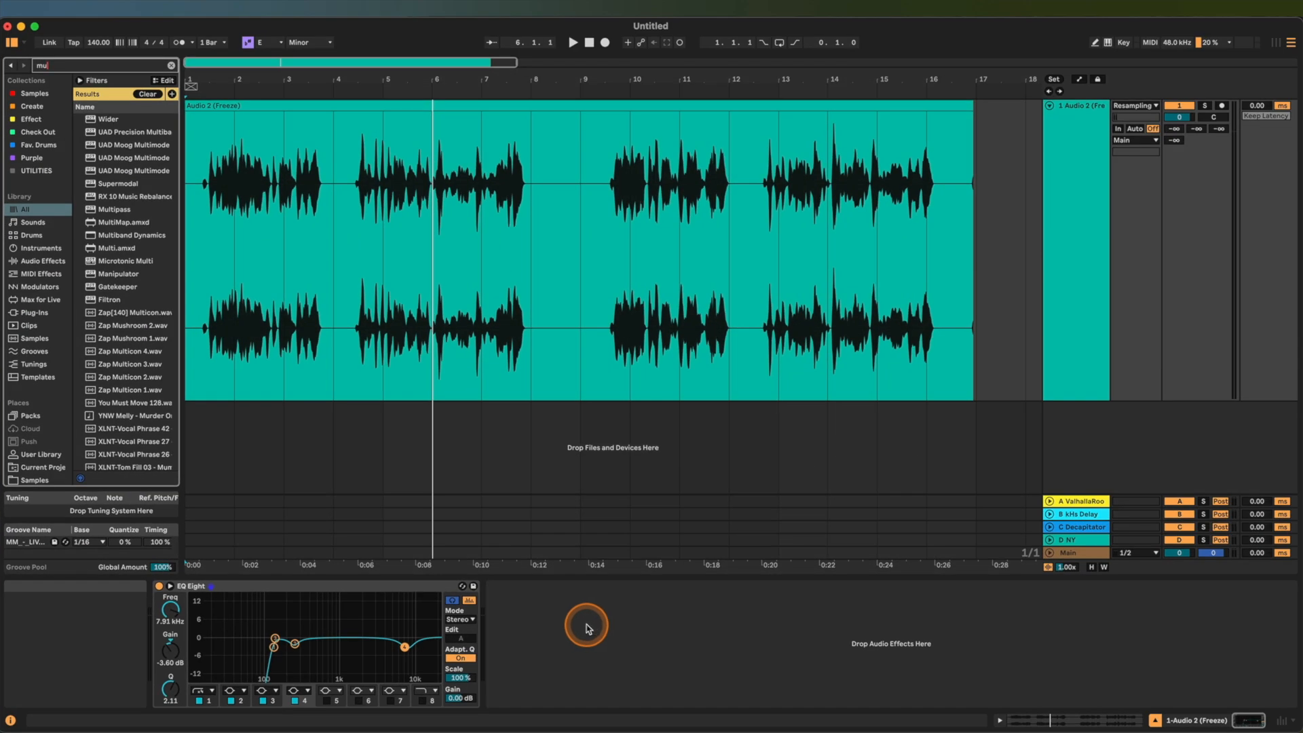
type("lti")
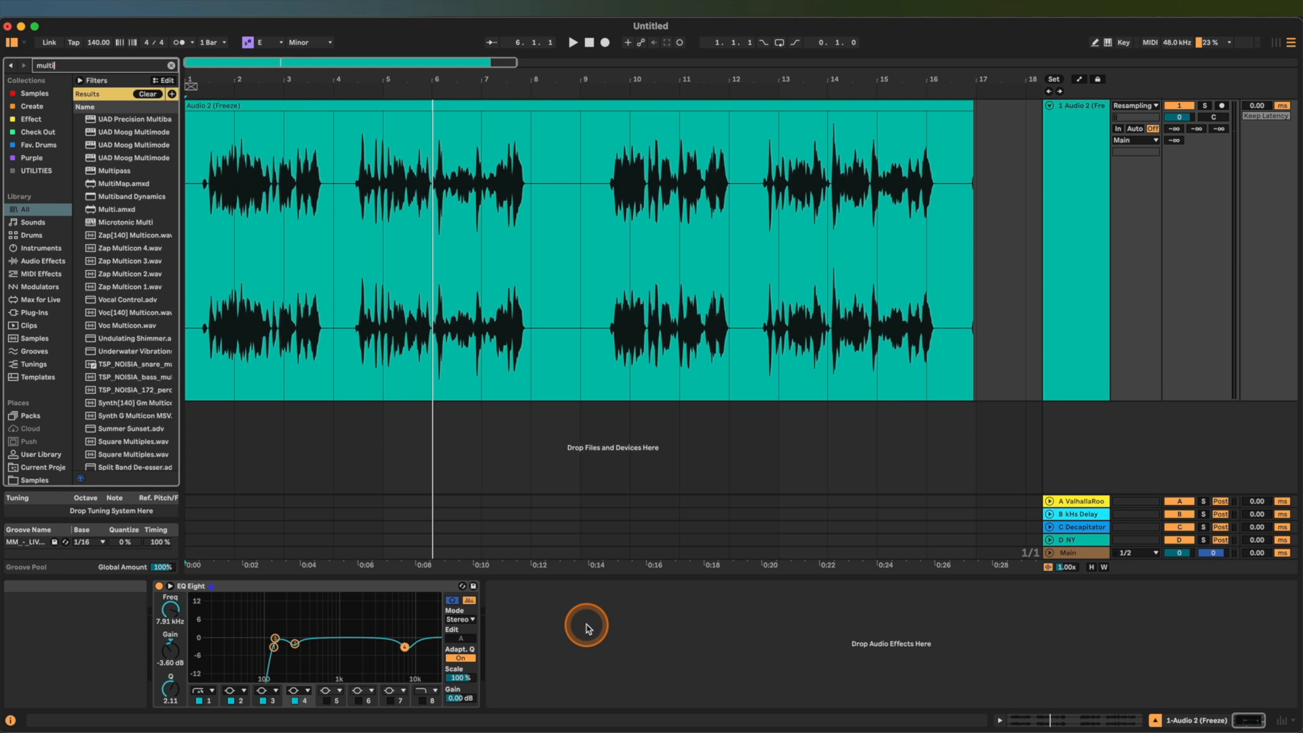
type("ban")
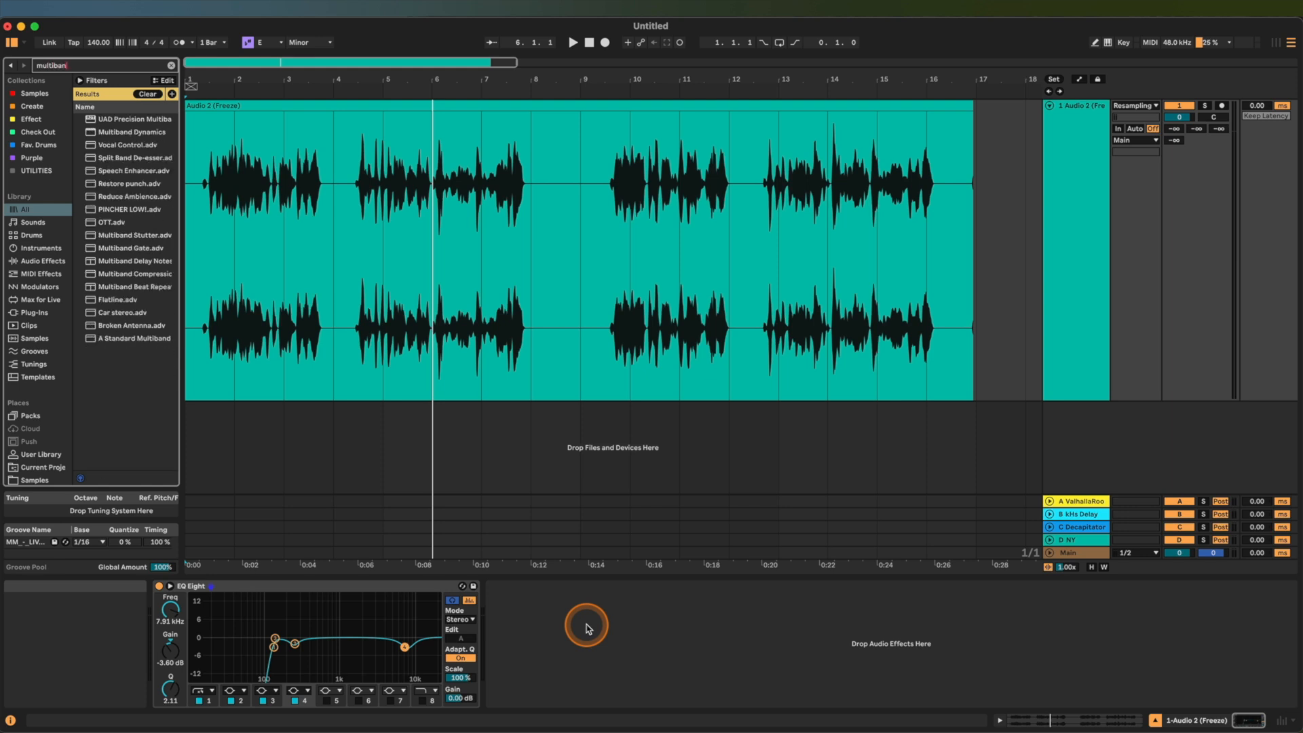
left_click(361, 341)
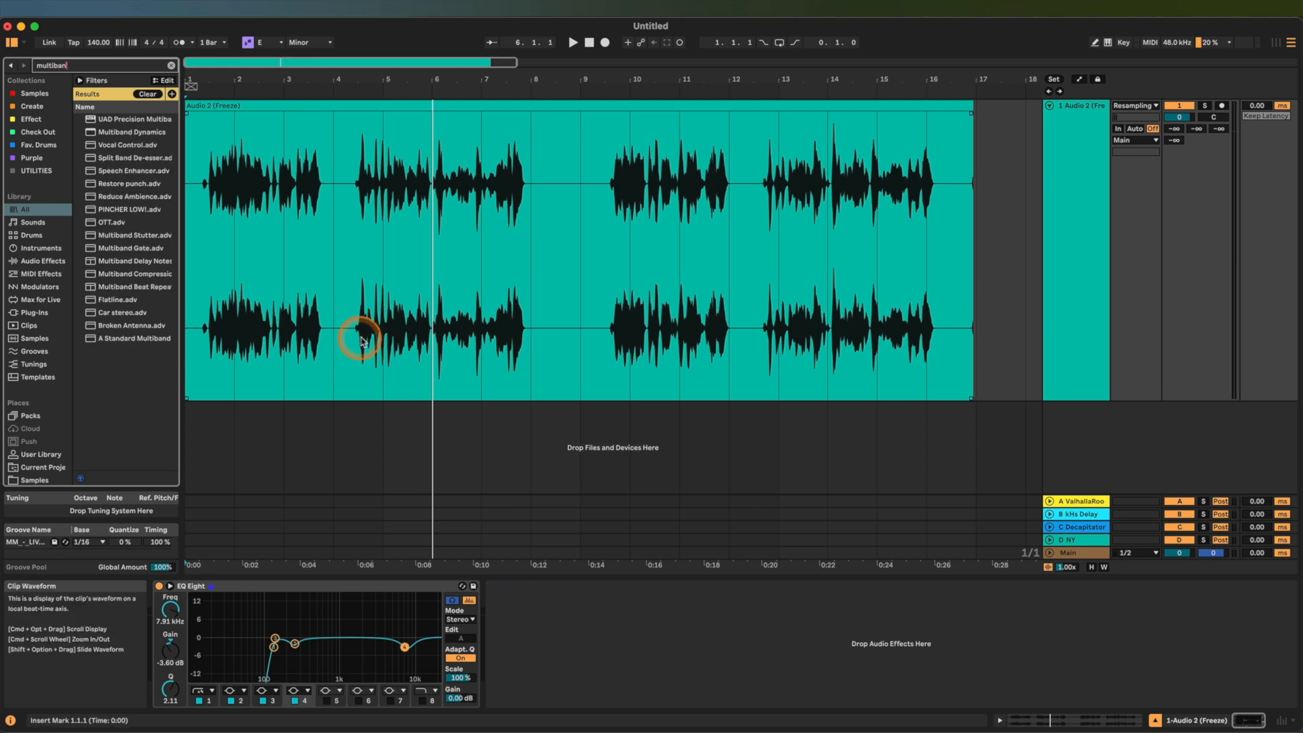
double_click(146, 132)
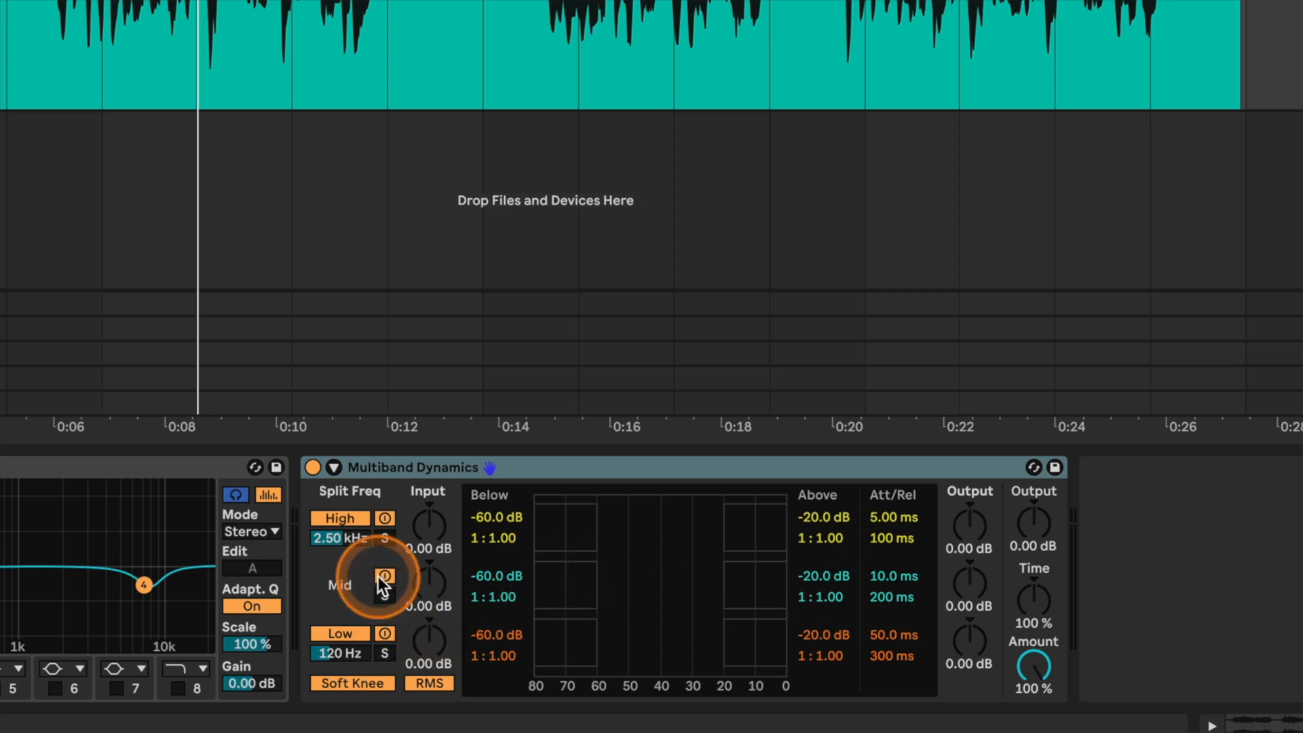
- Set the High split frequency to 7.00 kHz and listen to the high band soloed, then unsolo it
left_click(343, 535)
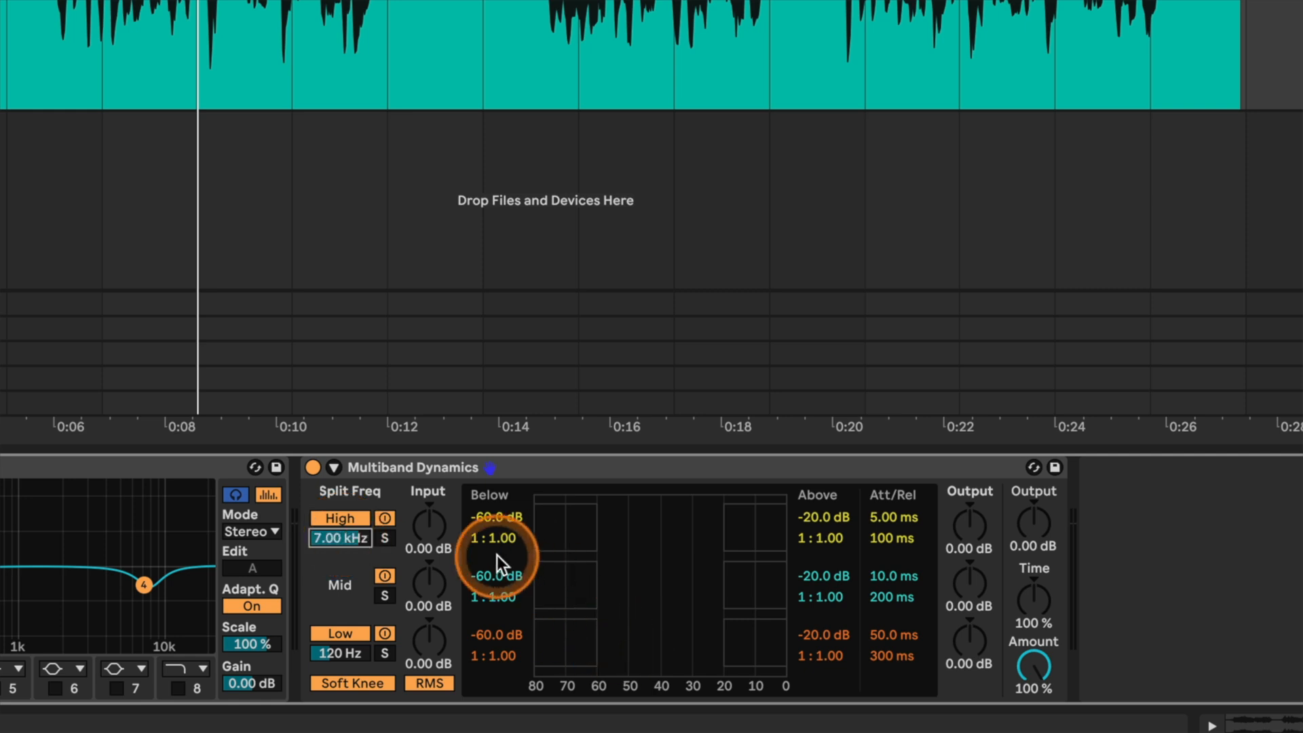
key("space")
left_click(384, 538)
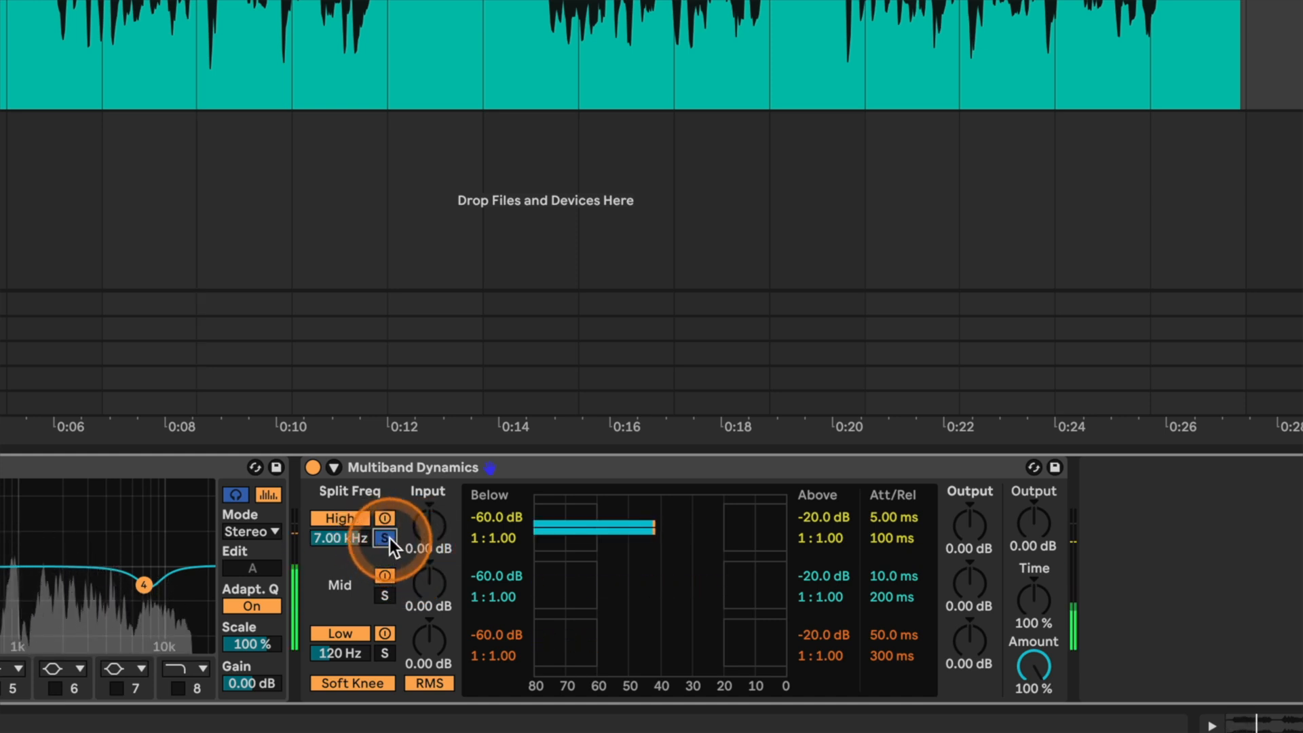
key("space")
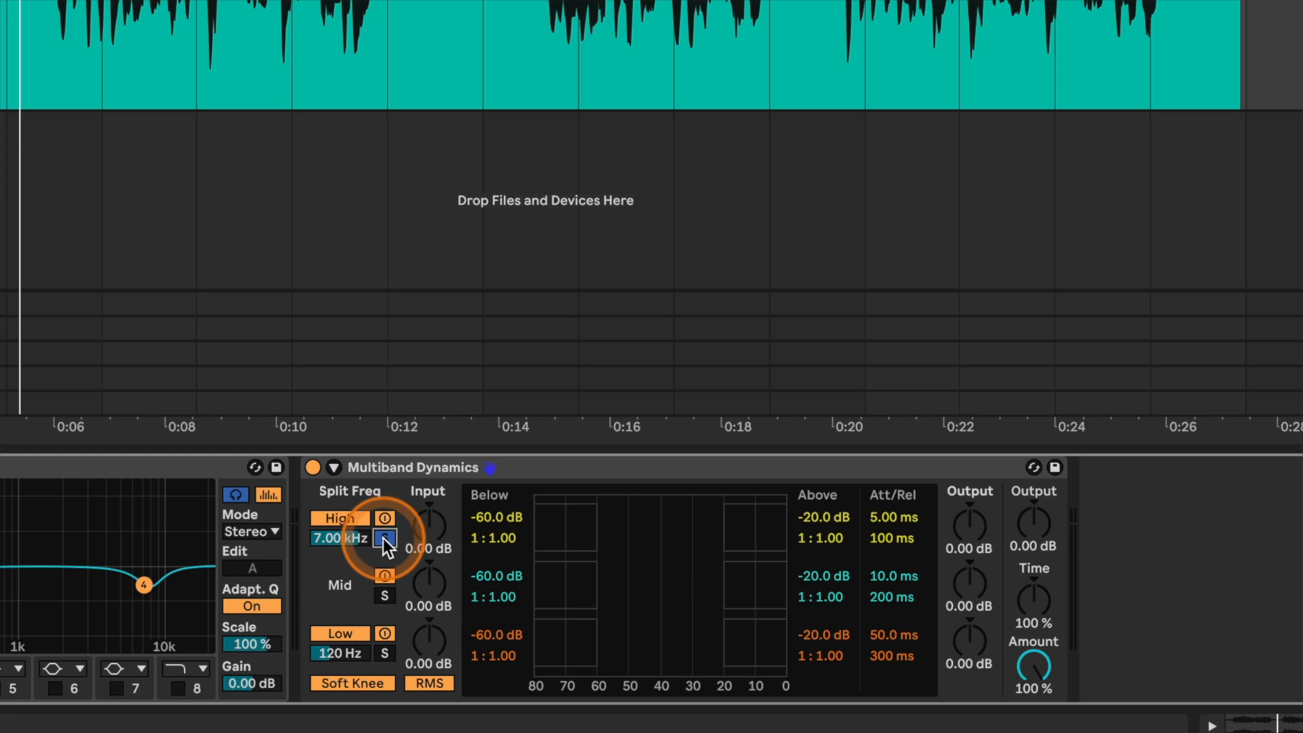
left_click(384, 538)
- Compress the high band above a -42.2 dB threshold at a 1:1.85 ratio during playback, checking it soloed and unsoloed
left_click_drag(670, 585, 749, 520)
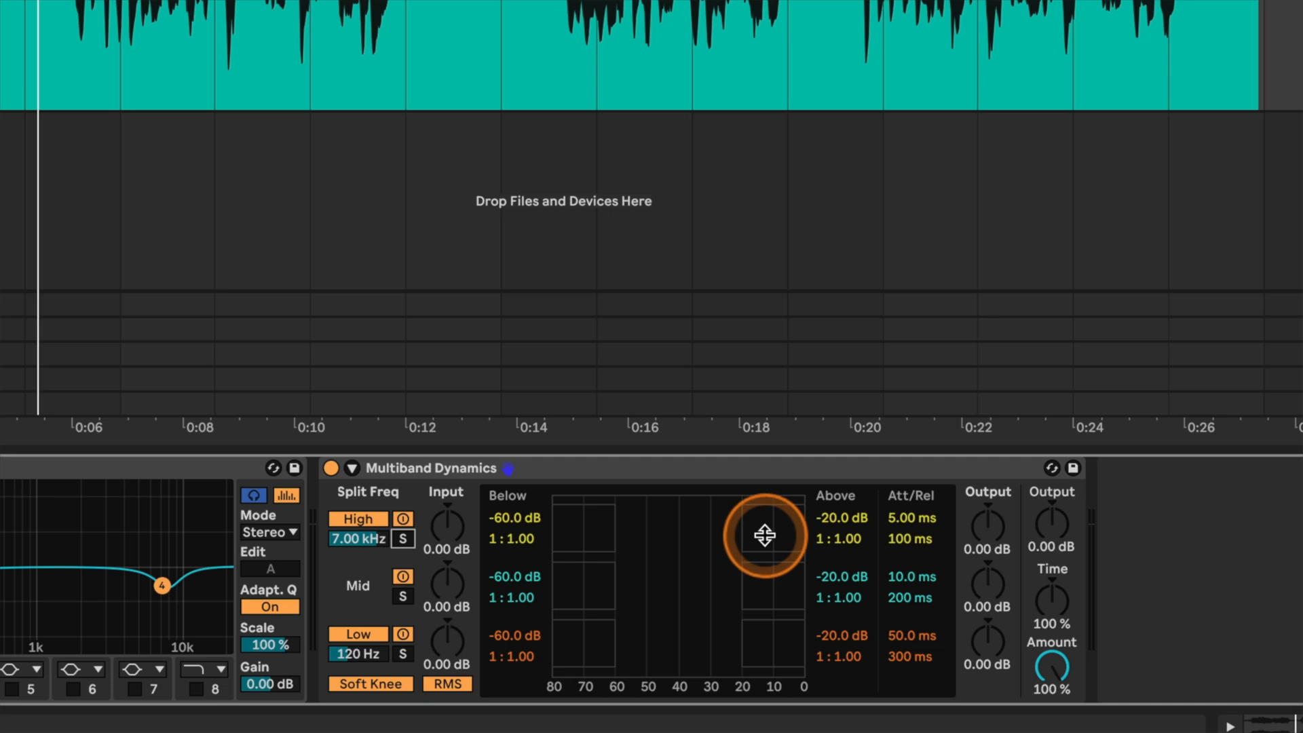
key("space")
mouse_move(771, 528)
left_mouse_down()
mouse_move(783, 515)
mouse_move(732, 522)
mouse_move(746, 521)
left_mouse_up()
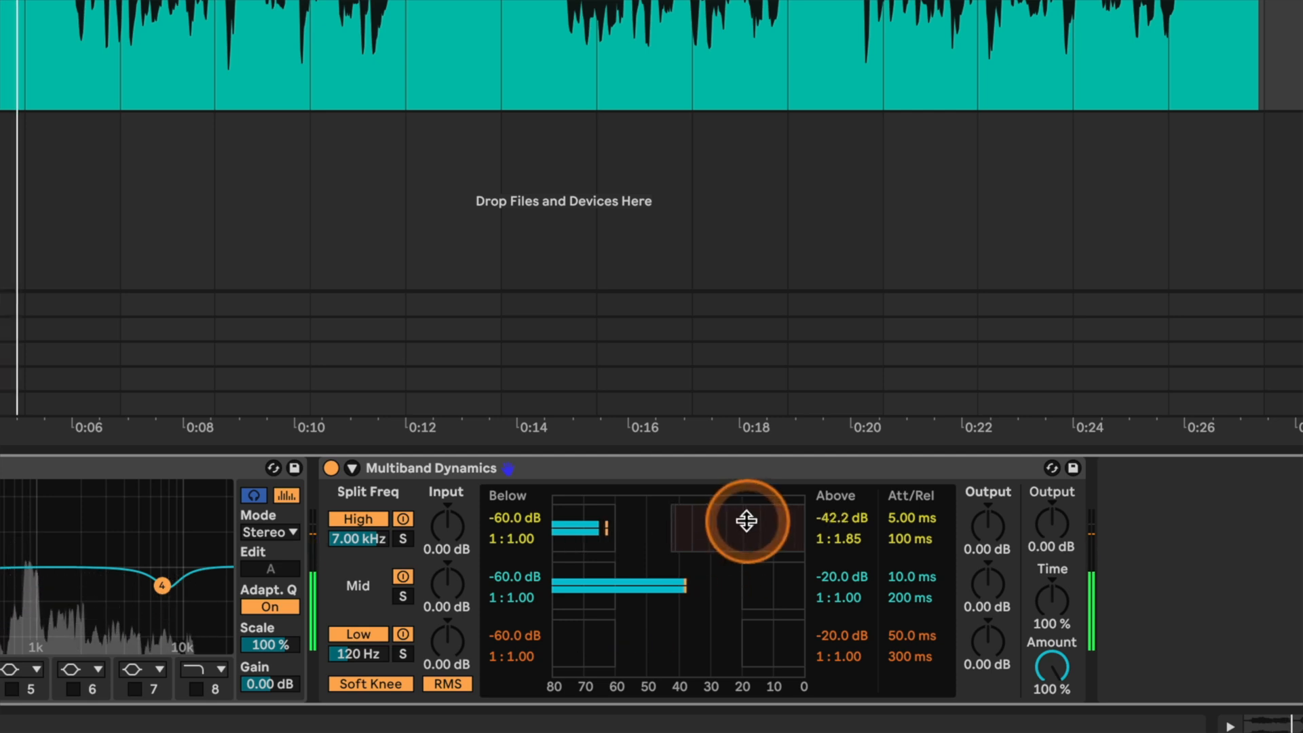
left_click(401, 536)
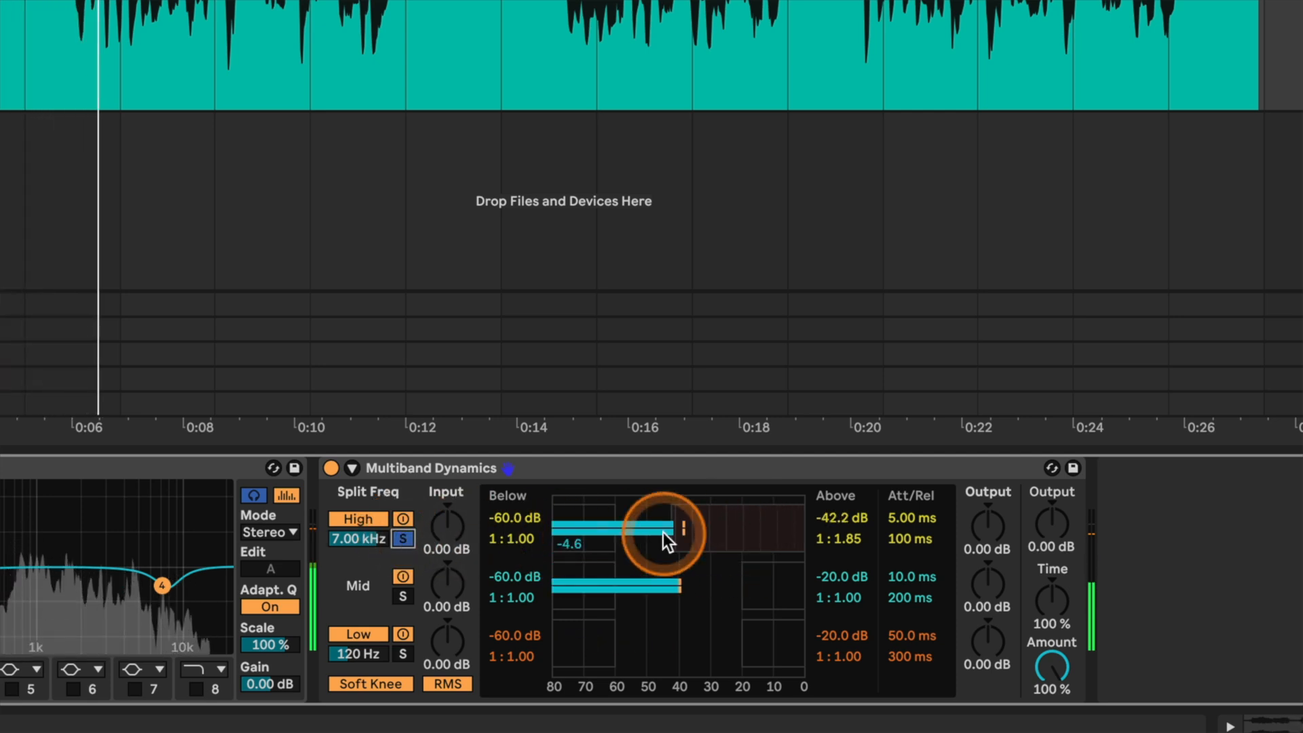
left_click(407, 538)
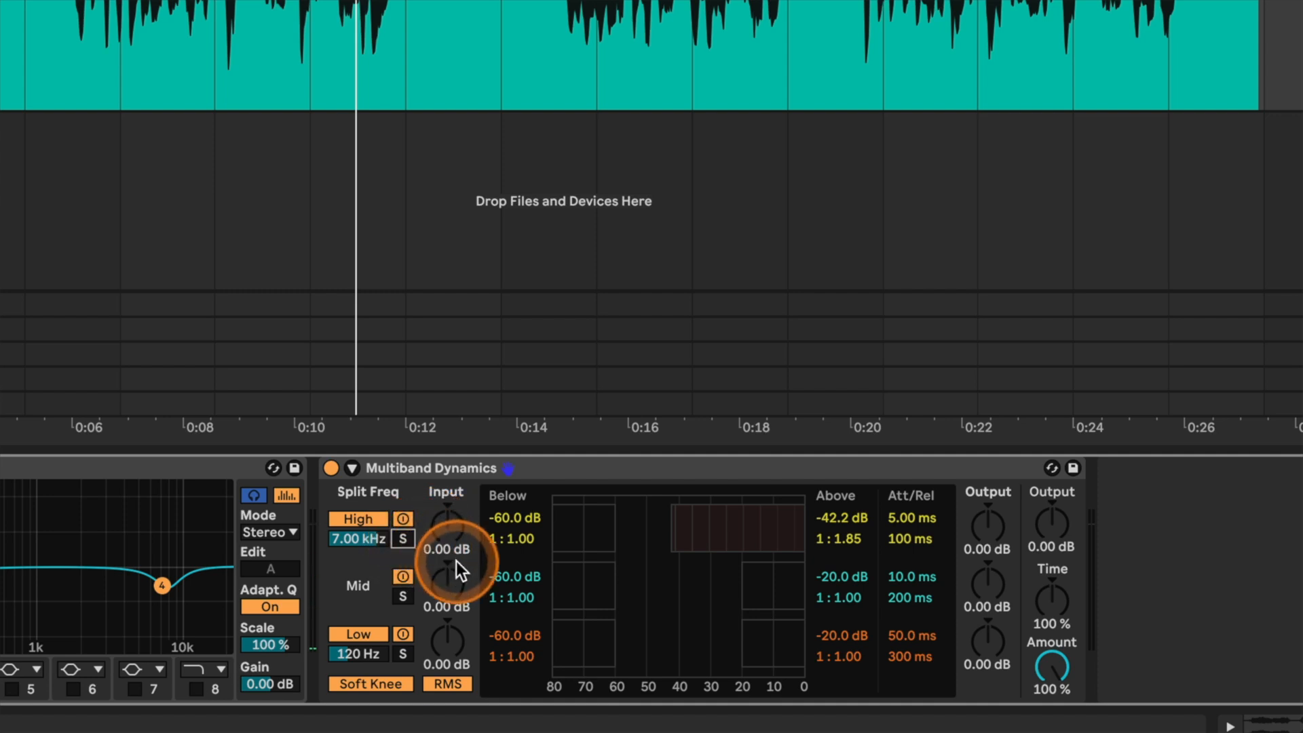
left_click(1286, 672)
key("space")
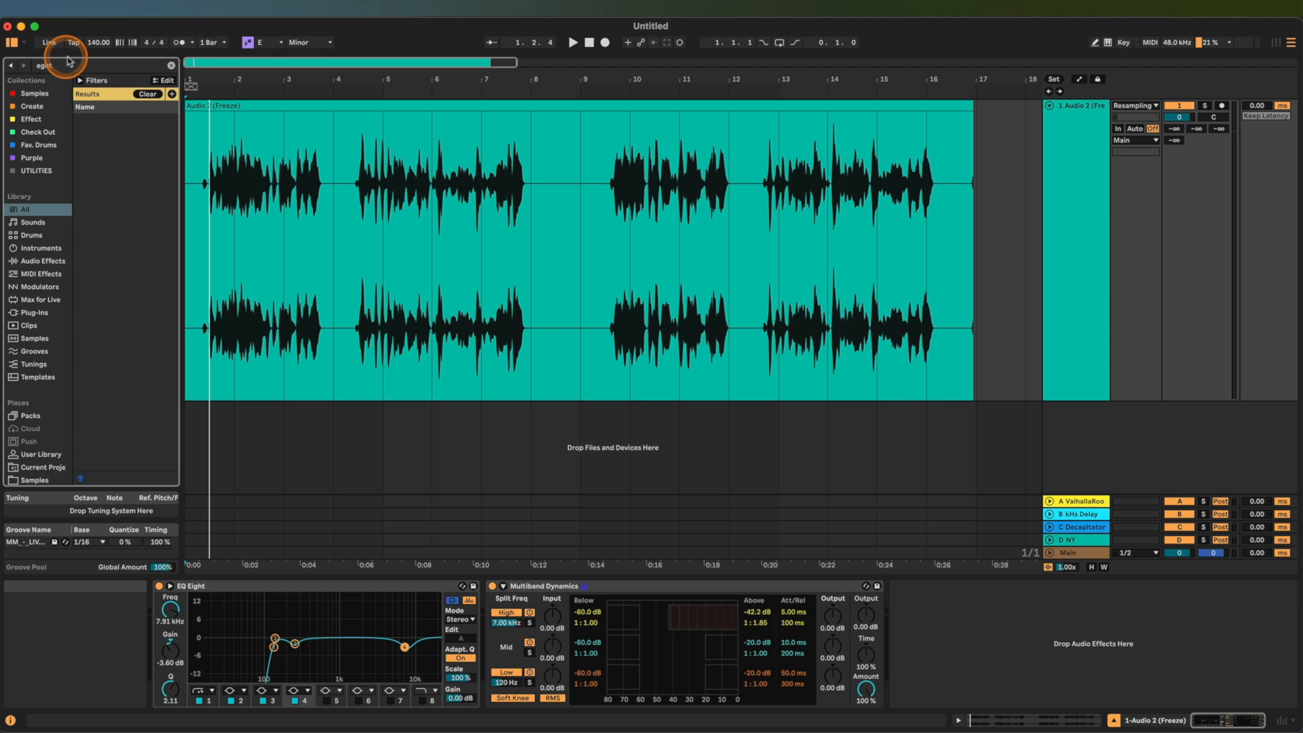
- Search the browser for "eight" and add a second EQ Eight after Multiband Dynamics
left_click(114, 63)
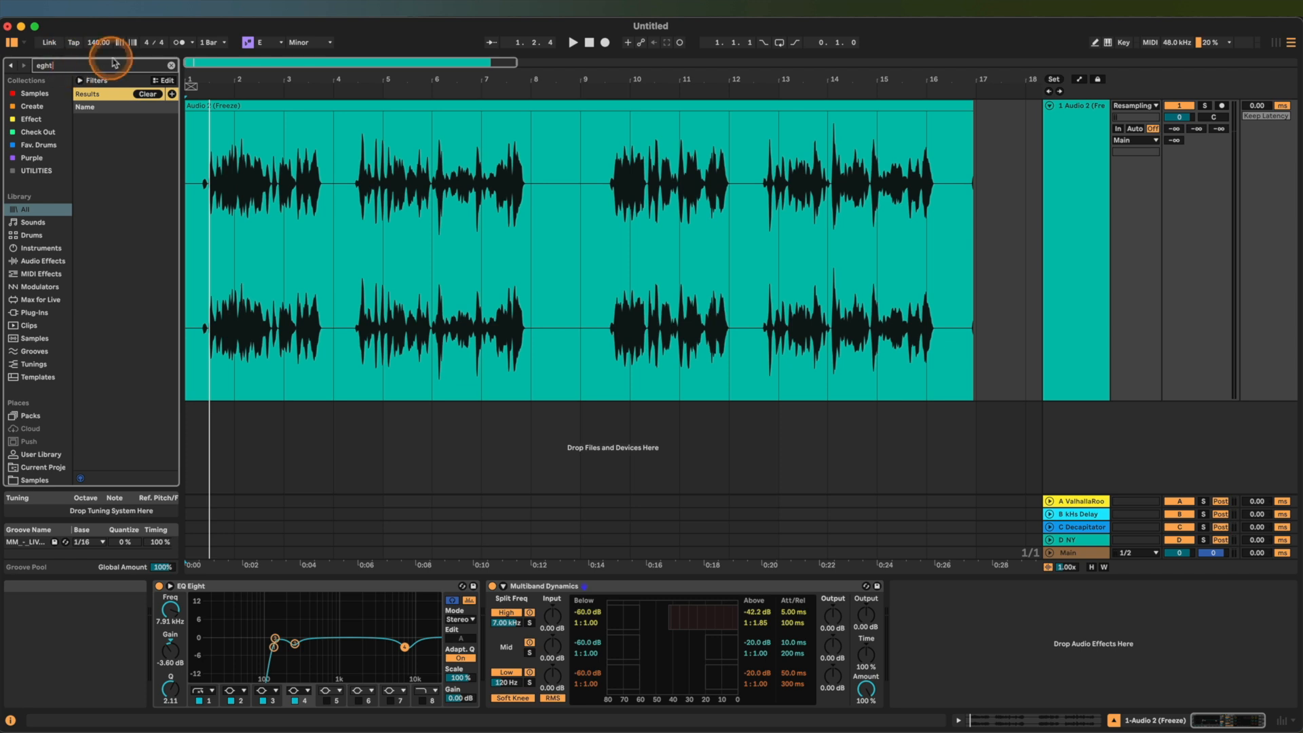
type("eight")
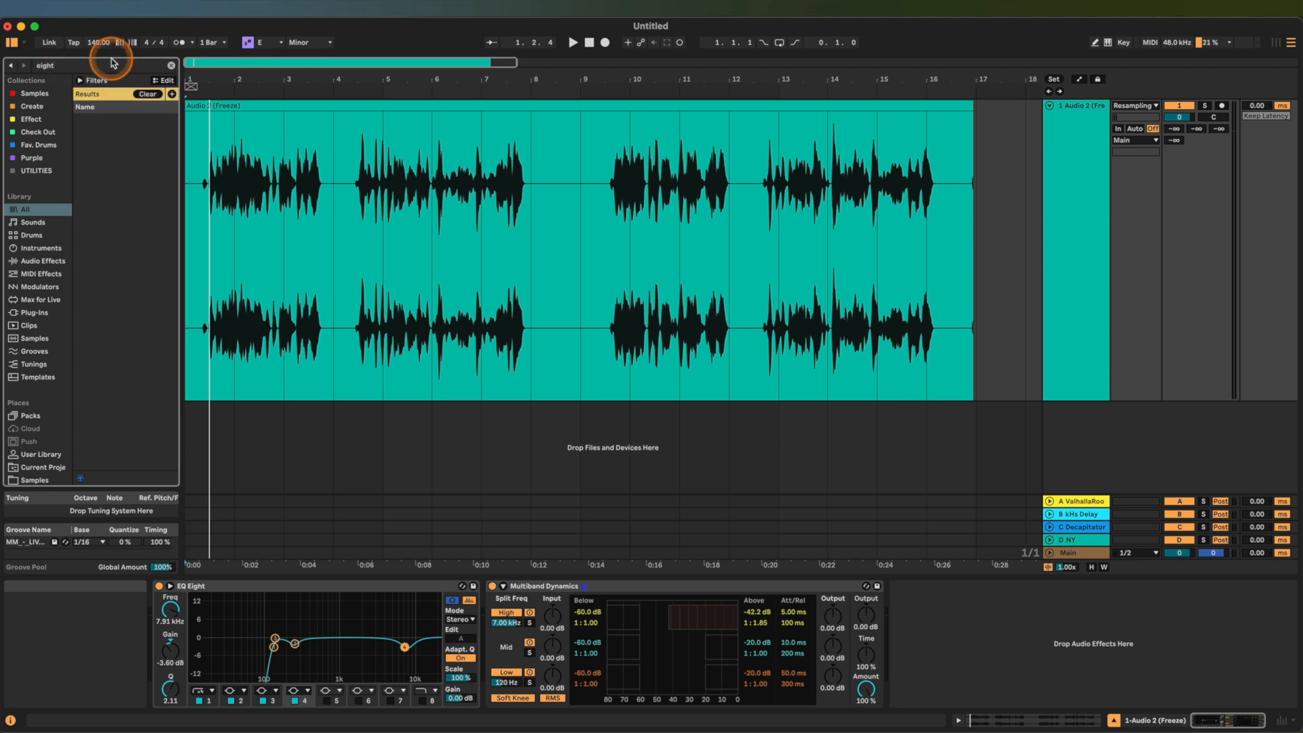
key("Return")
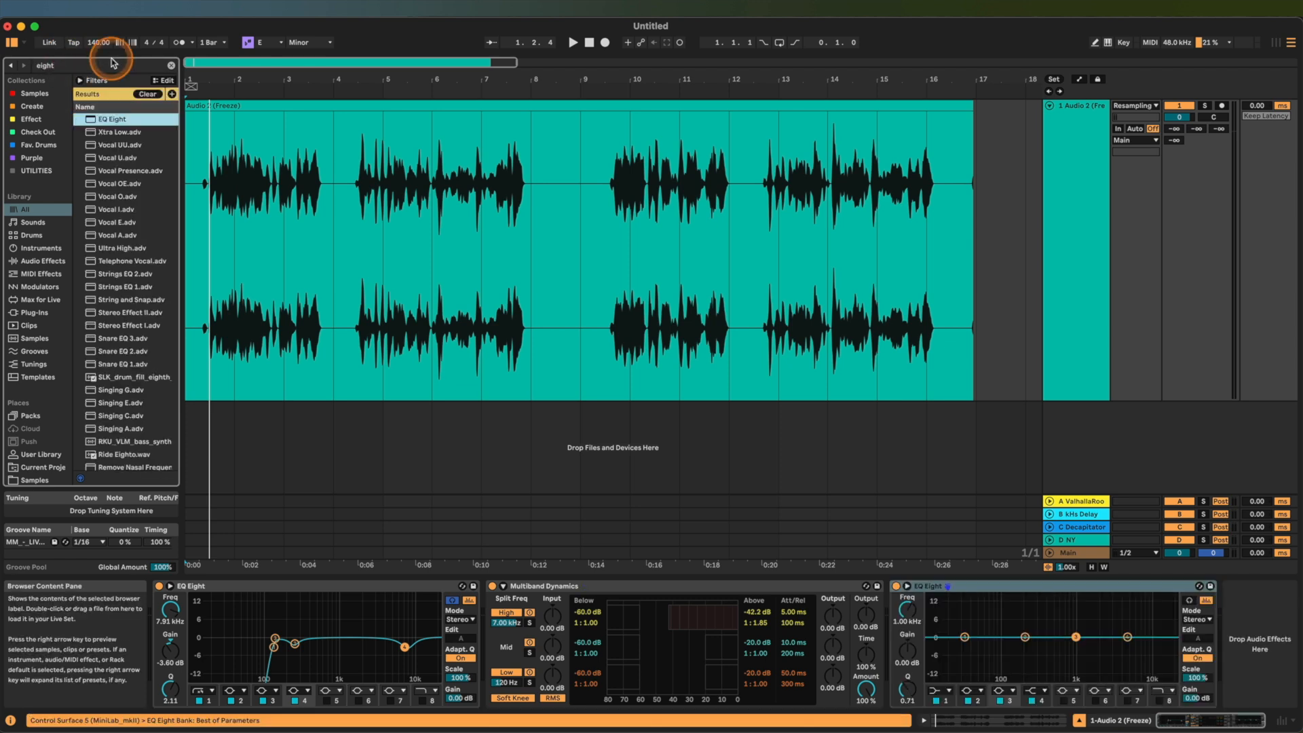
- Boost the second EQ Eight's band 4 high shelf to 6.82 dB at 14.1 kHz, with Audition mode on during playback
left_click(1128, 638)
left_click_drag(1122, 638, 1130, 634)
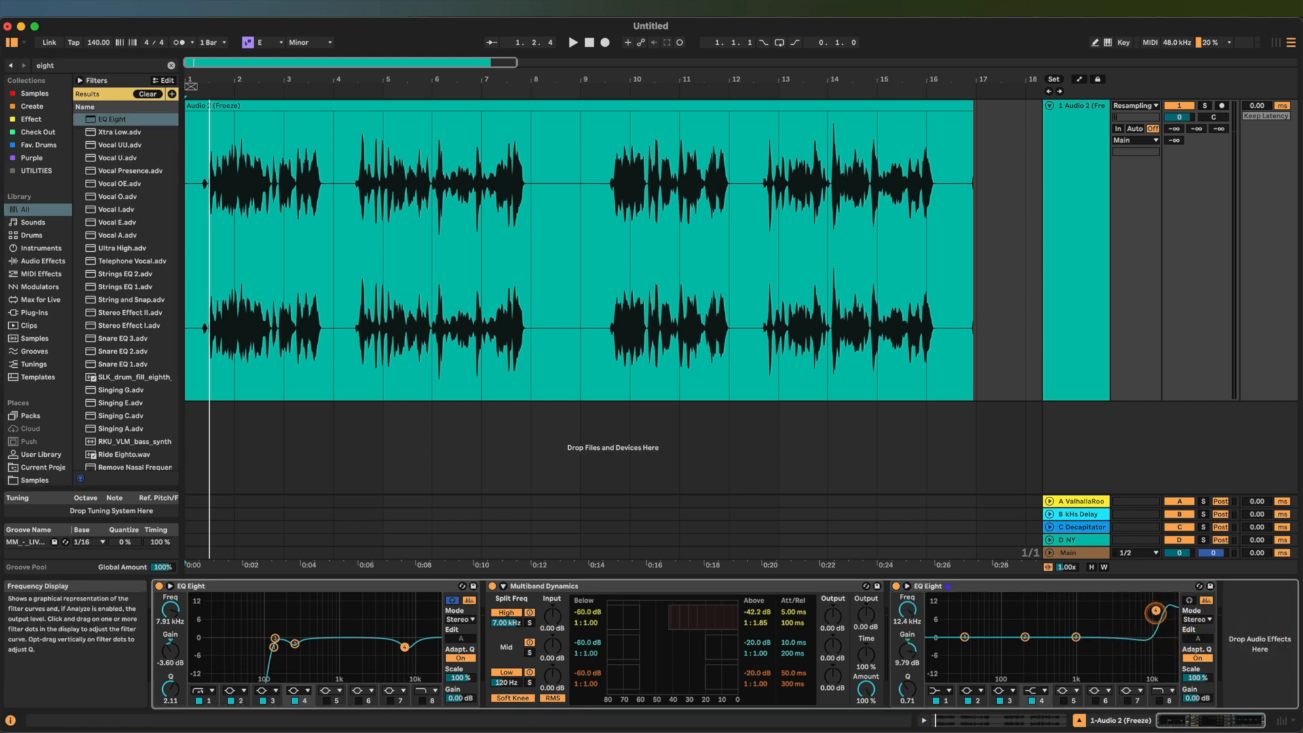
key("space")
left_click(1188, 602)
left_click_drag(1155, 611, 1159, 622)
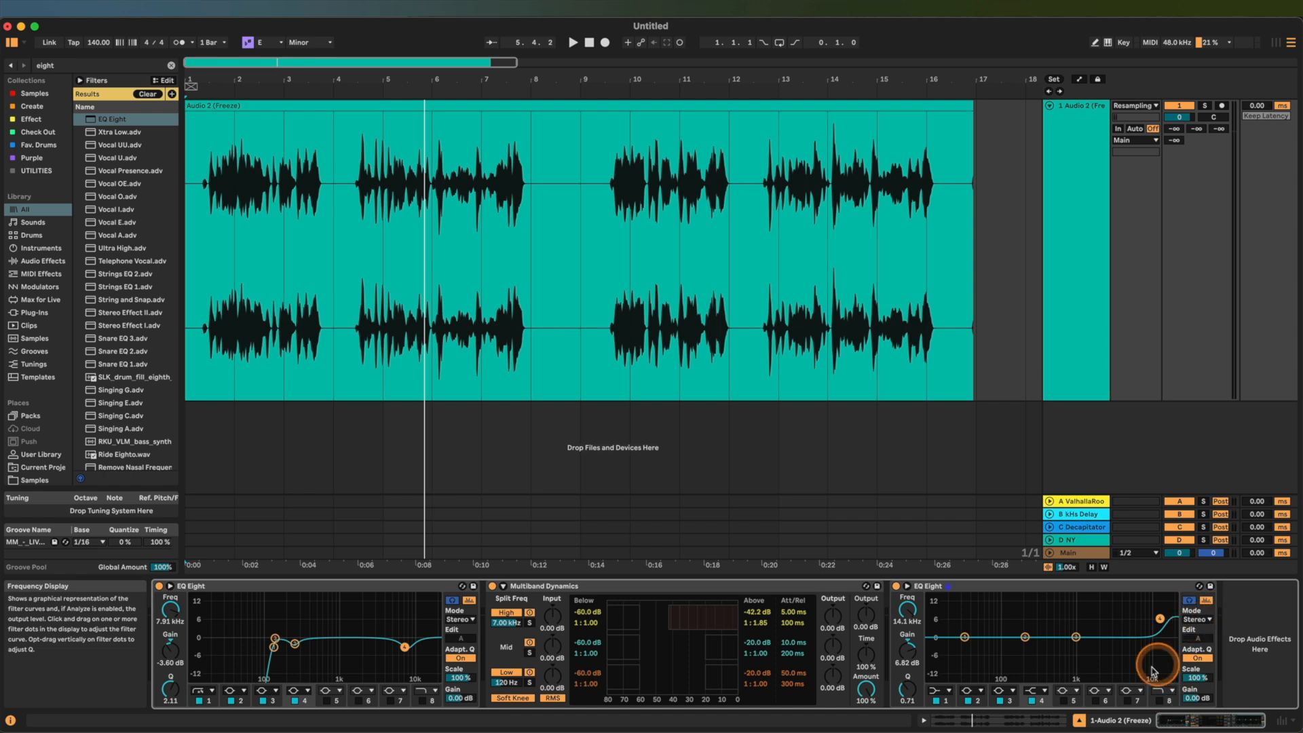
- Enable high-cut band 8 on the second EQ Eight and lower its frequency, and change band 1 to a low cut at 68.1 Hz
left_click(1159, 701)
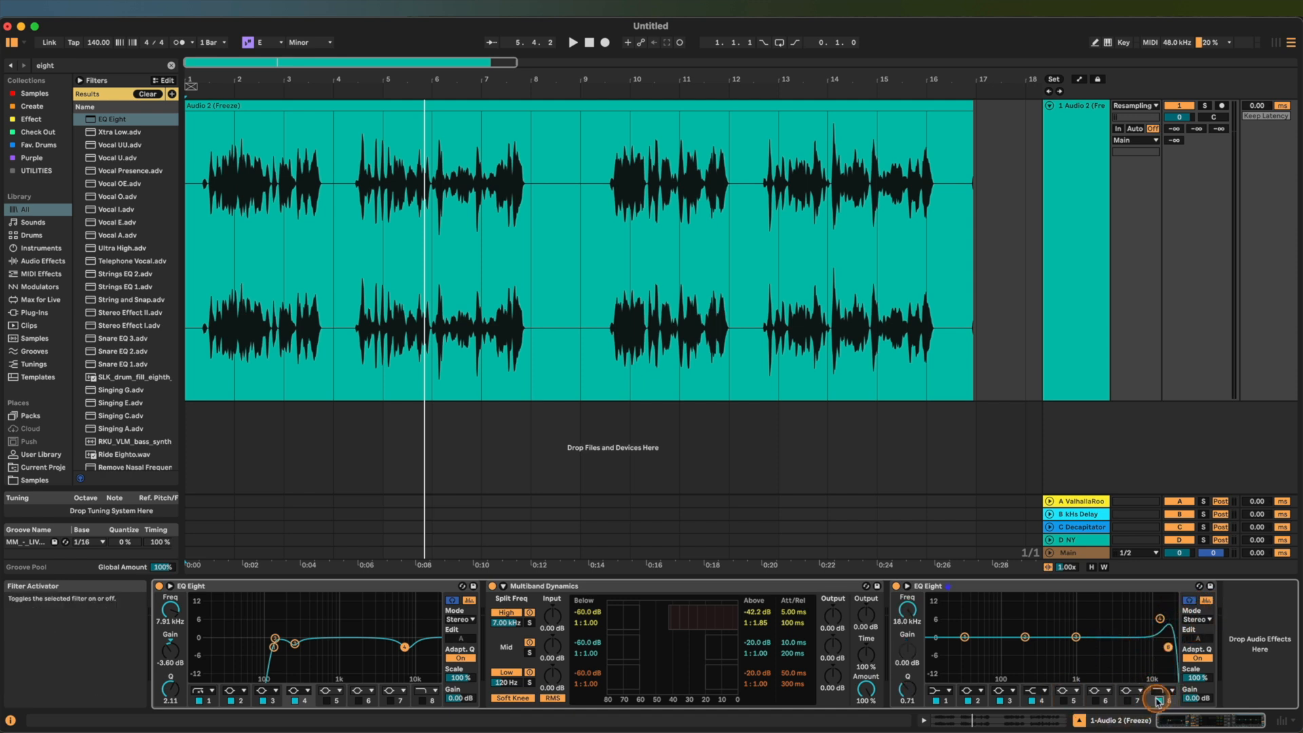
left_click_drag(1161, 620, 1149, 648)
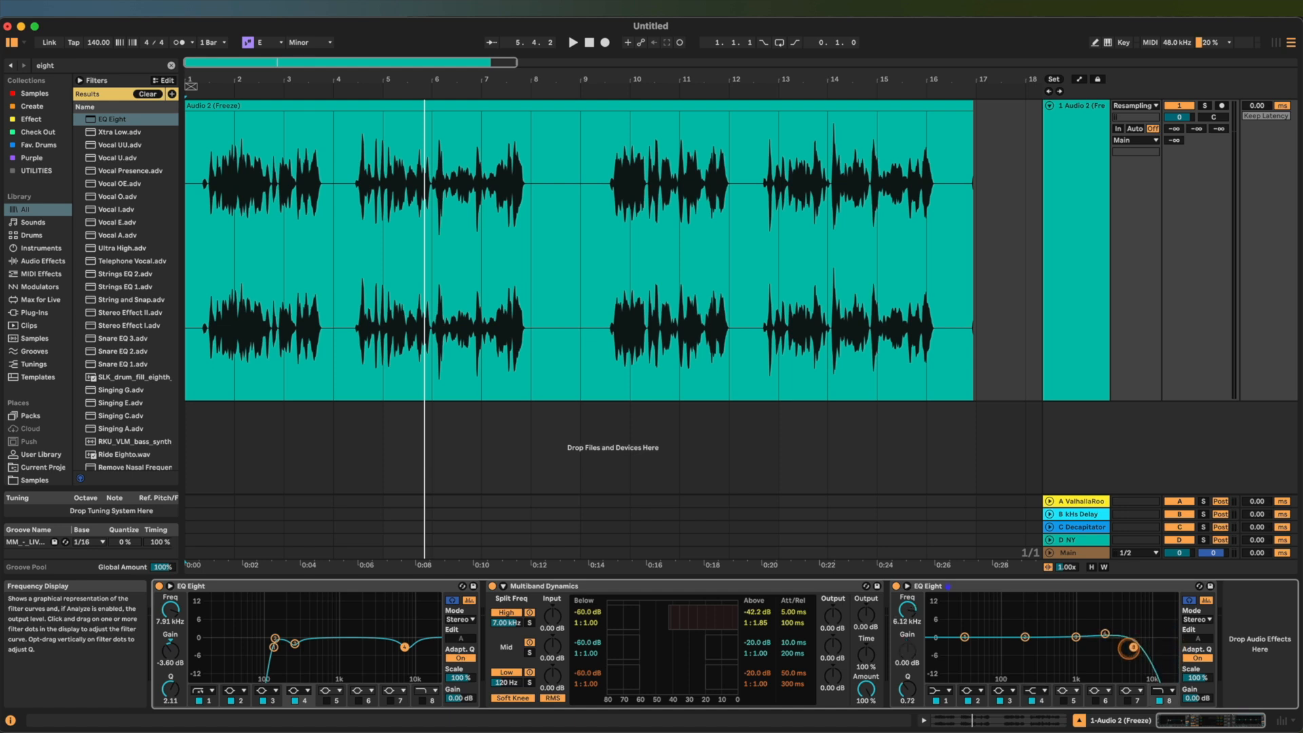
left_click(940, 690)
left_click(945, 597)
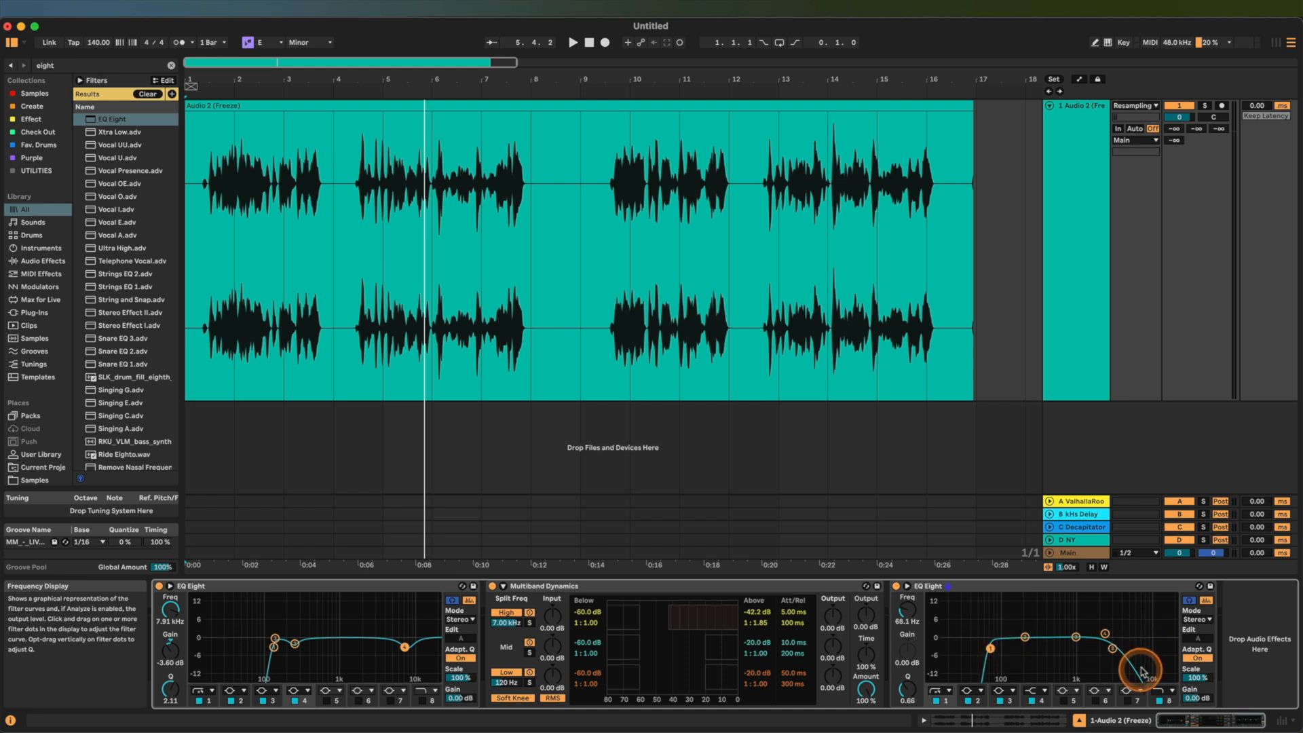
- Narrow the filters to a 310 Hz low cut and a 2.20 kHz high cut while the clip plays, then delete this EQ Eight
key("space")
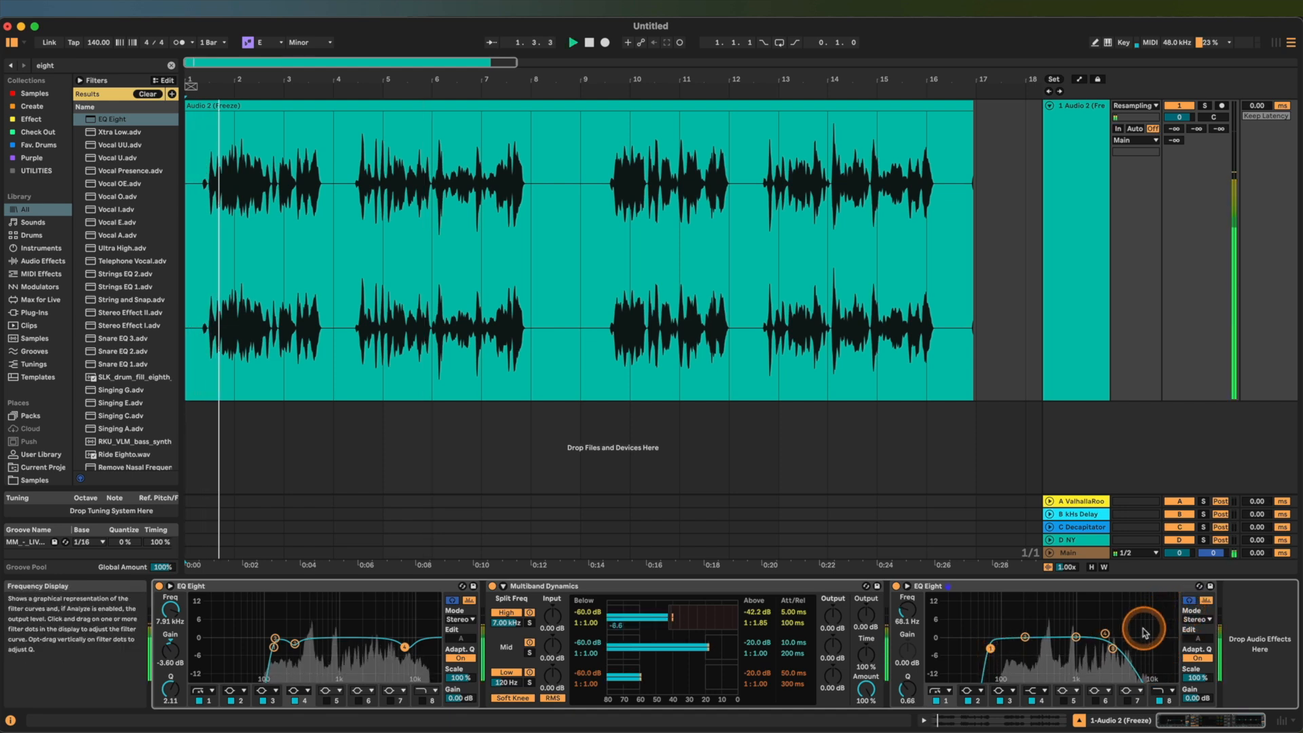
left_click_drag(995, 660, 1014, 649)
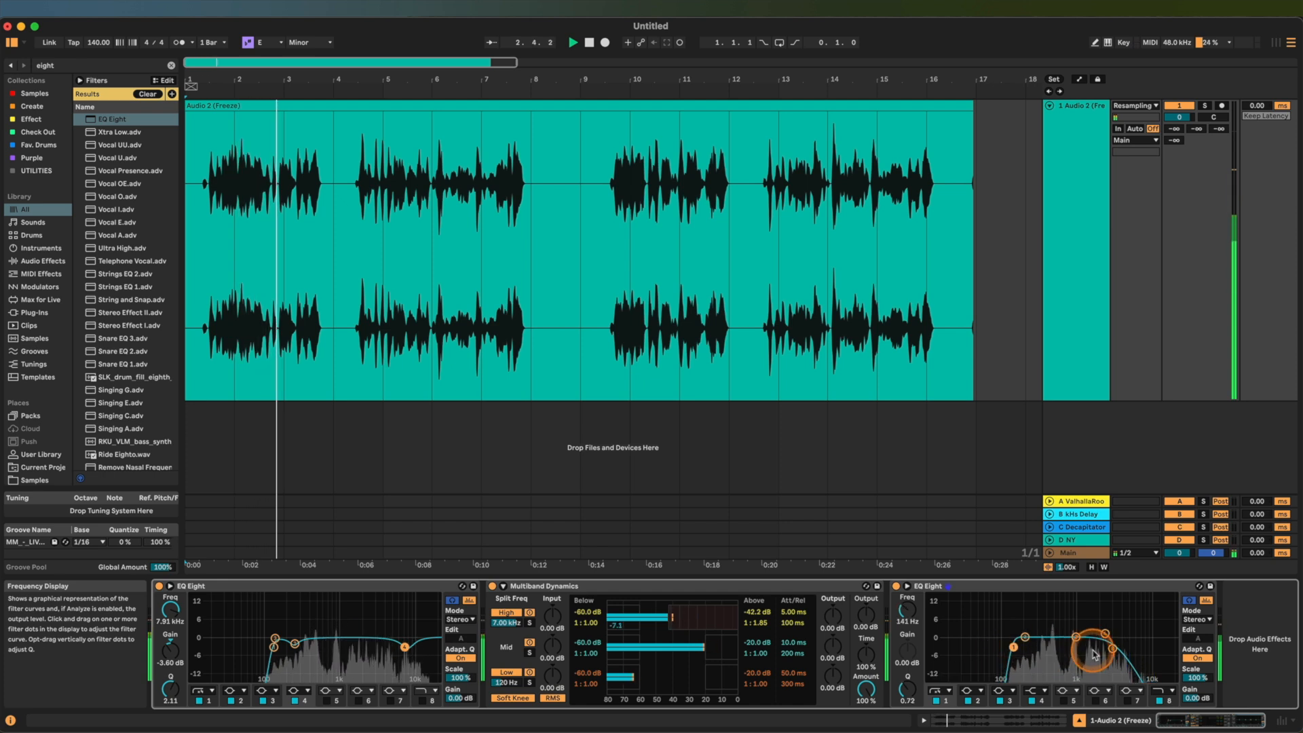
left_click_drag(1112, 650, 1101, 647)
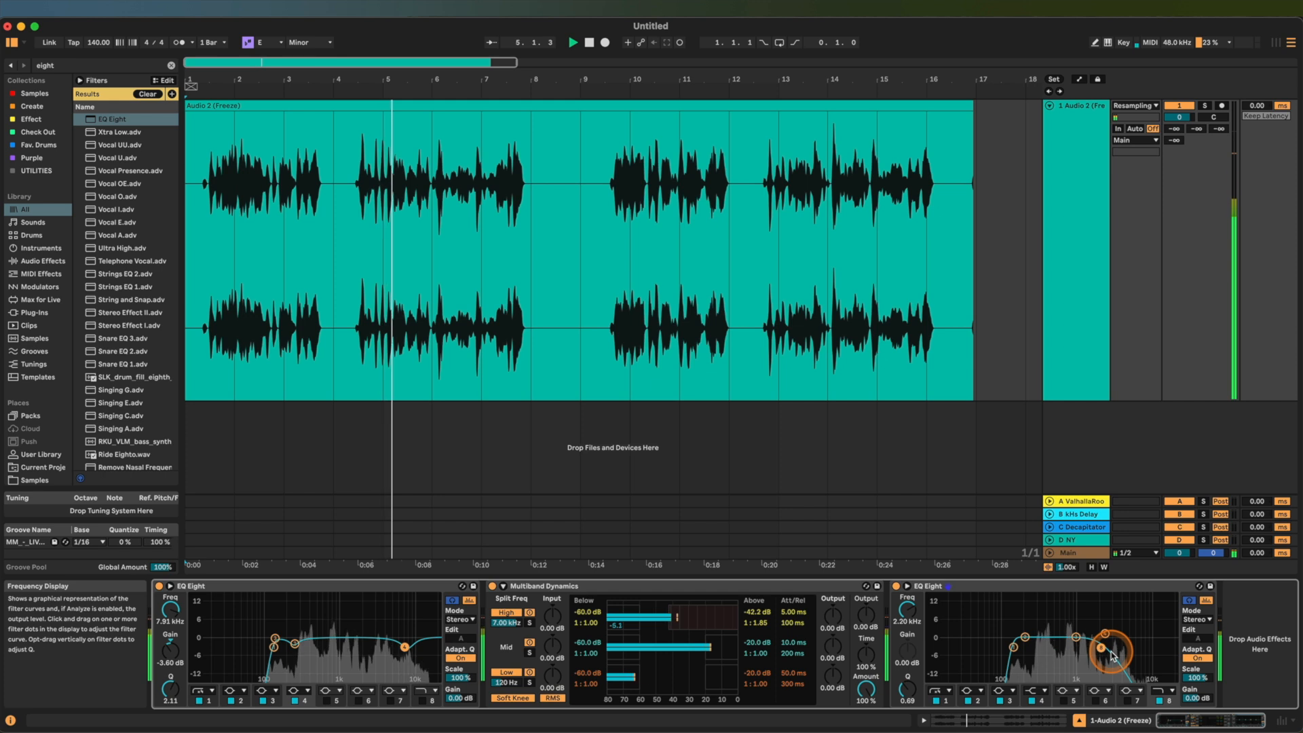
left_click_drag(1014, 649, 1042, 650)
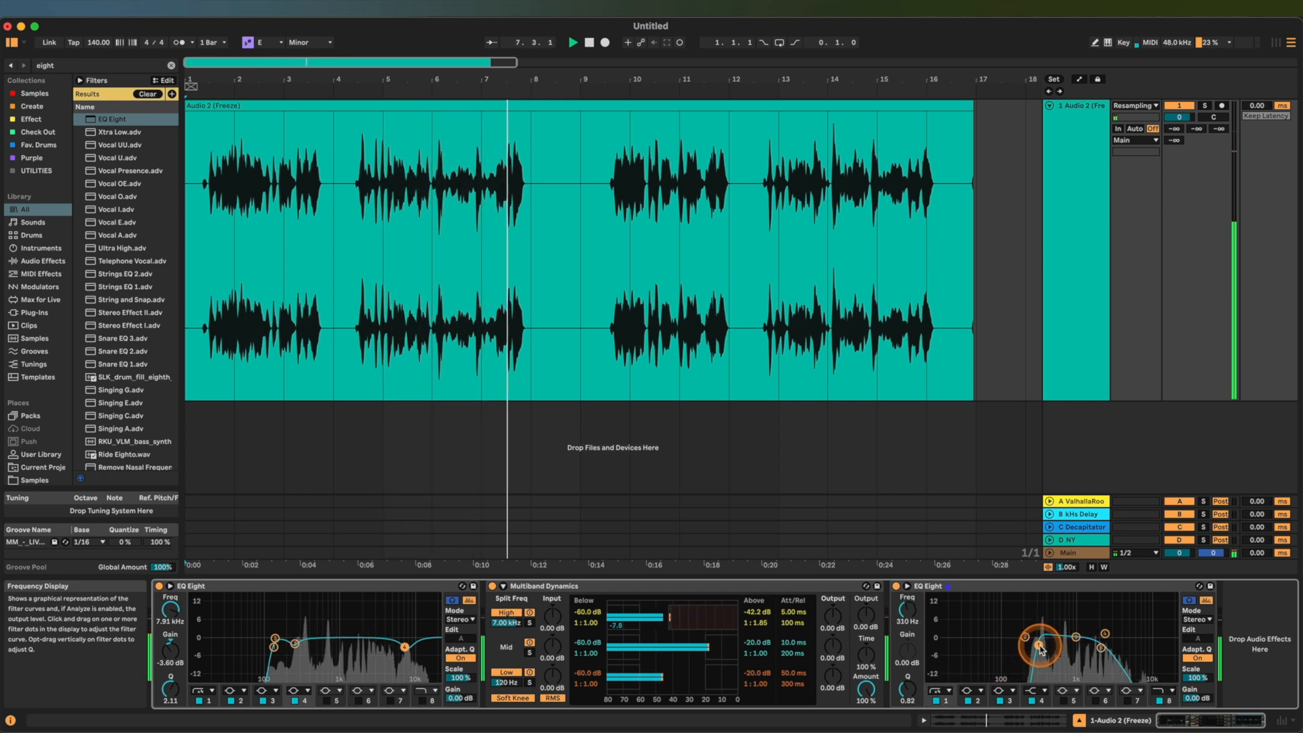
key("space")
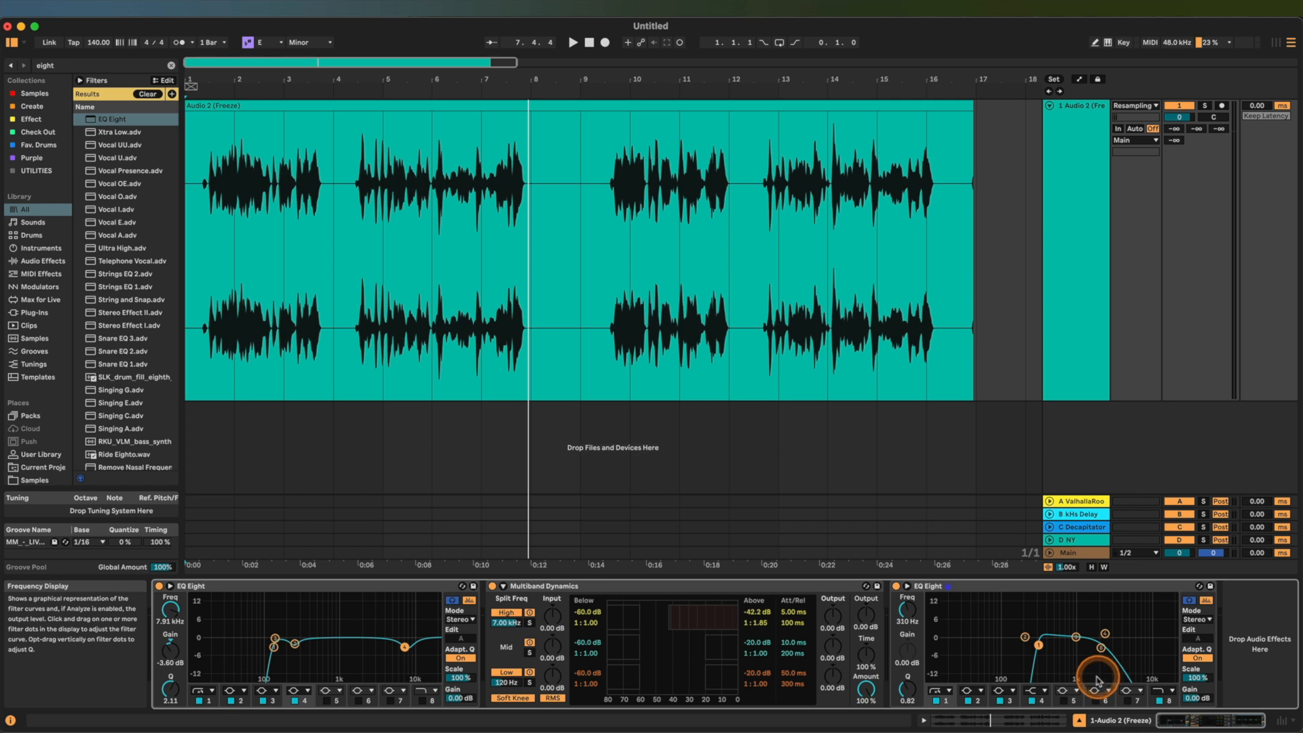
left_click(1023, 587)
key("Delete")
- Find EQ Eight in the browser again and add a fresh instance after Multiband Dynamics
key("ctrl+f")
type("elght")
key("Down")
key("Return")
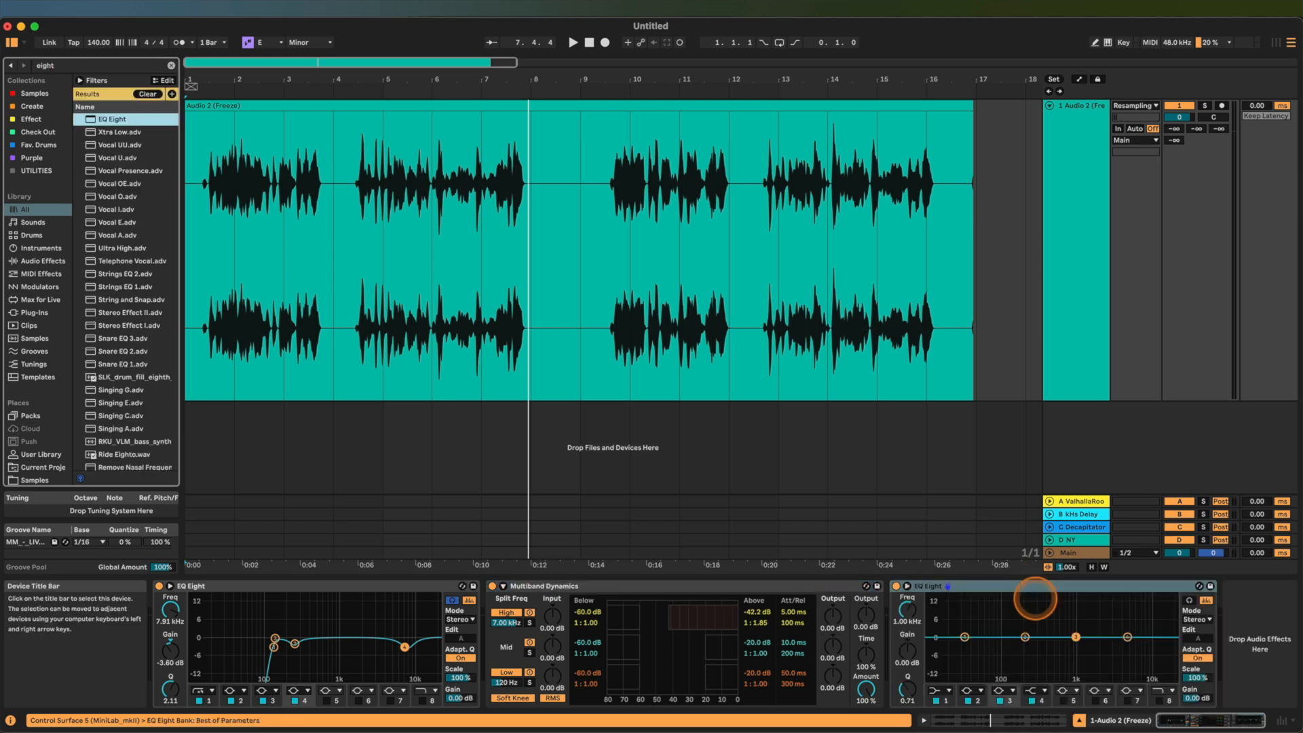
- Boost the new EQ Eight's band 4 high shelf by 7.07 dB at 14.4 kHz while listening to the clip
left_click(1128, 638)
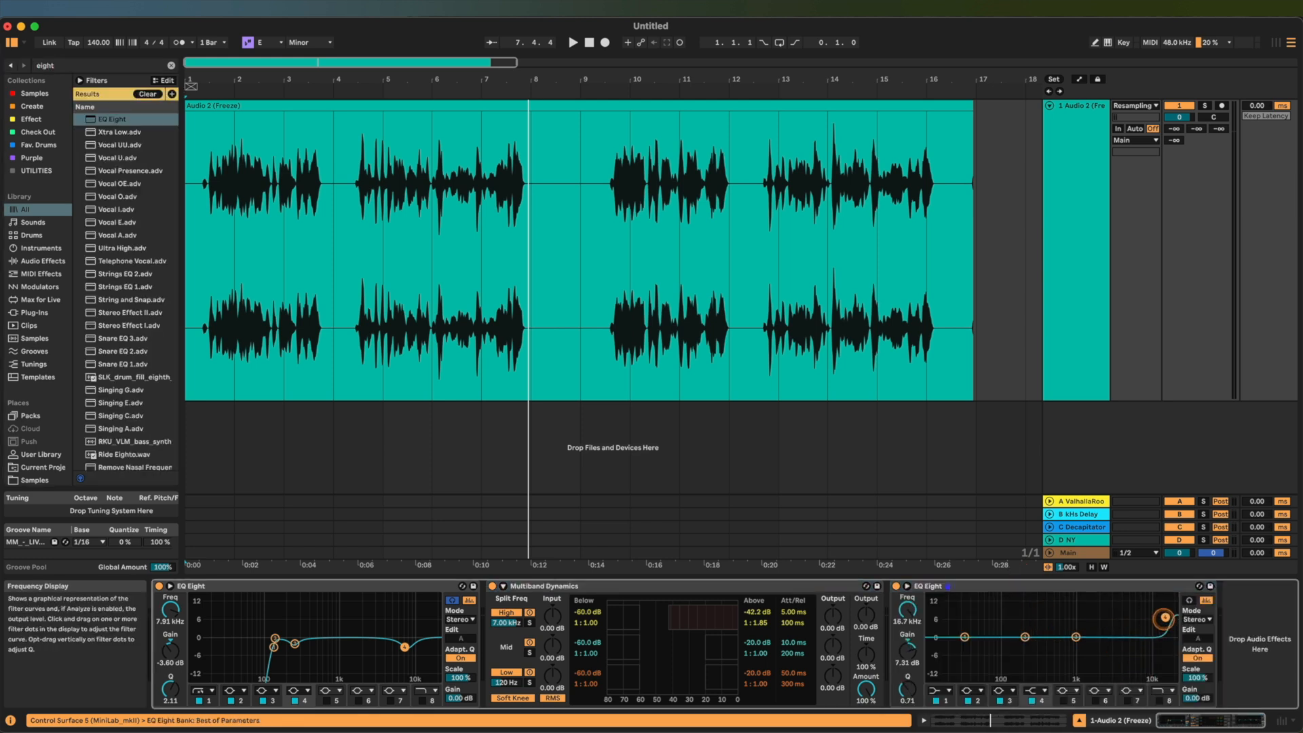
key("space")
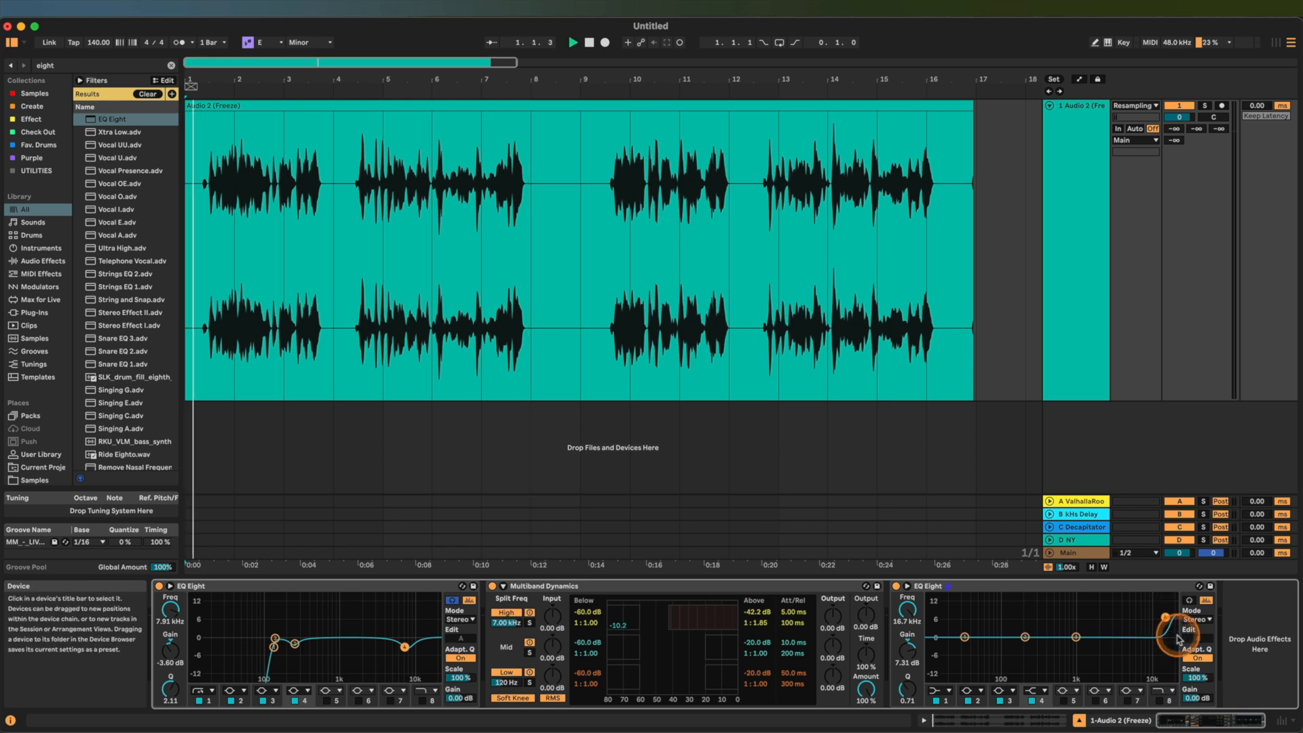
left_click_drag(1170, 639, 1163, 628)
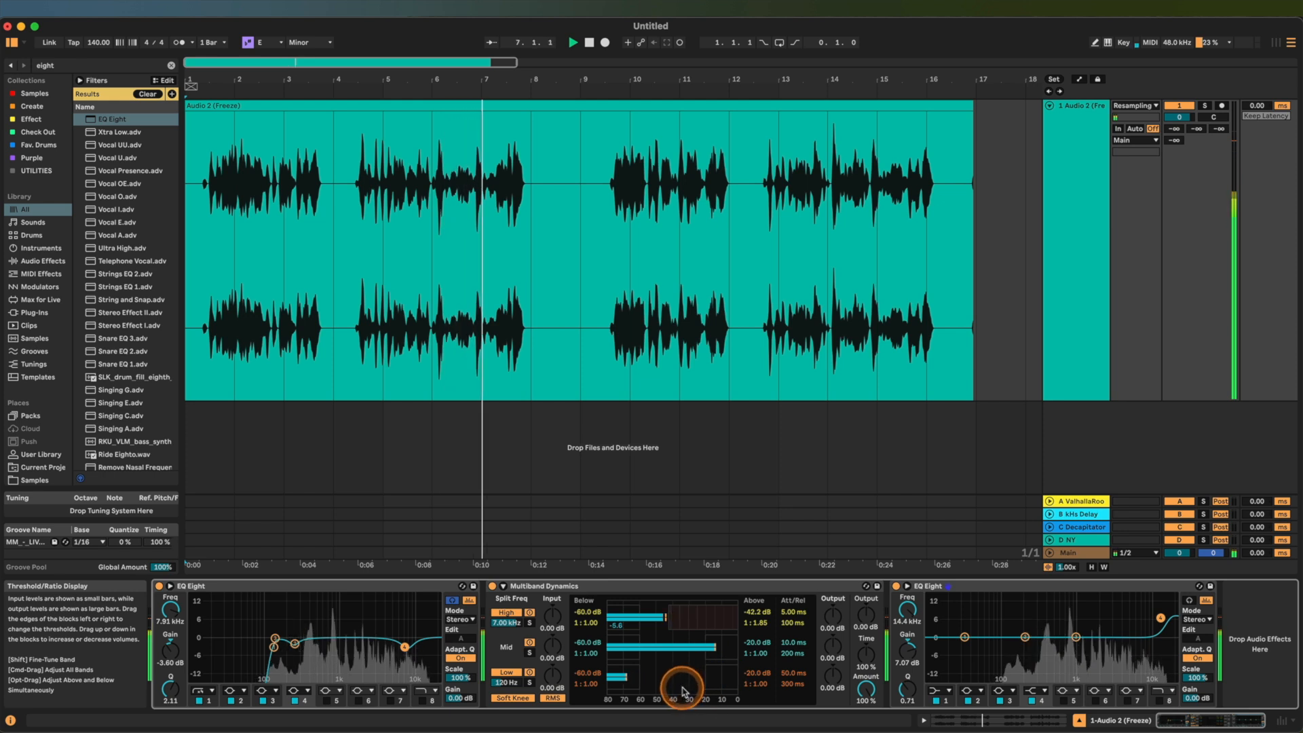
key("space")
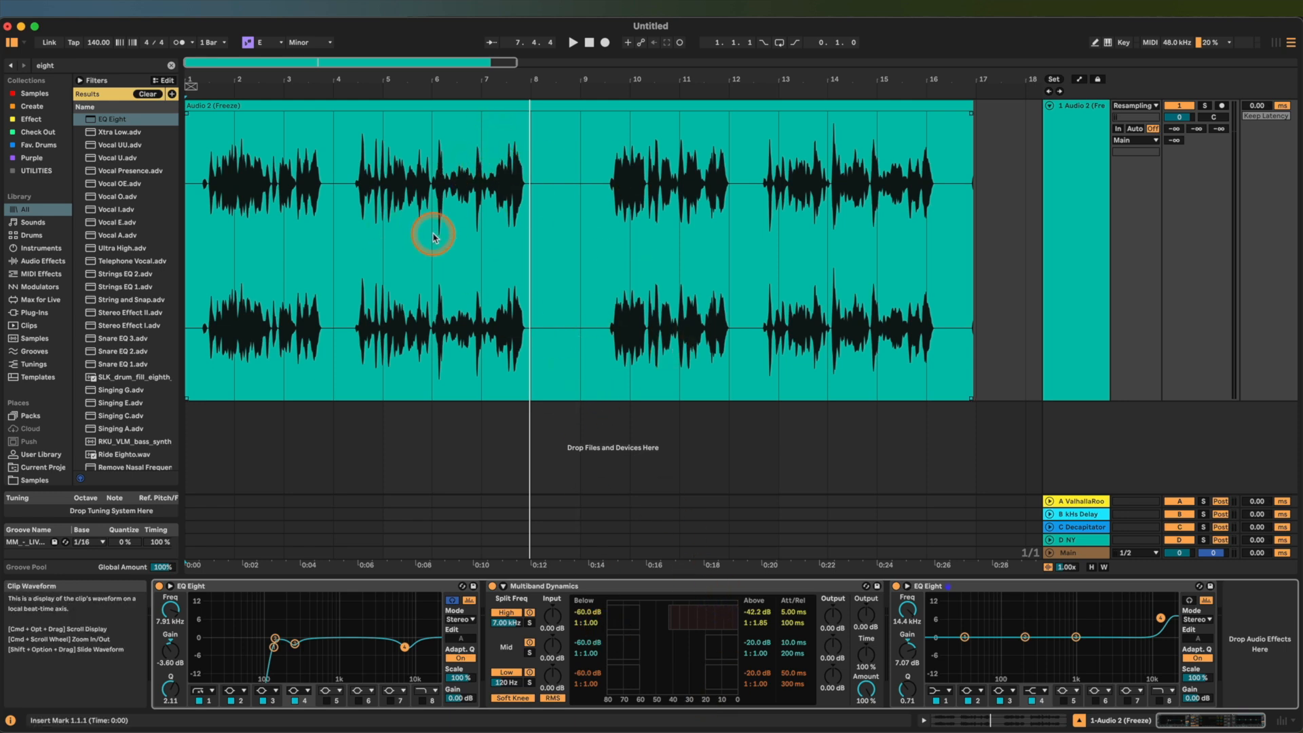
- Fold both EQ Eight devices and Multiband Dynamics in the track's device chain
scroll(453, 551, "right", 1)
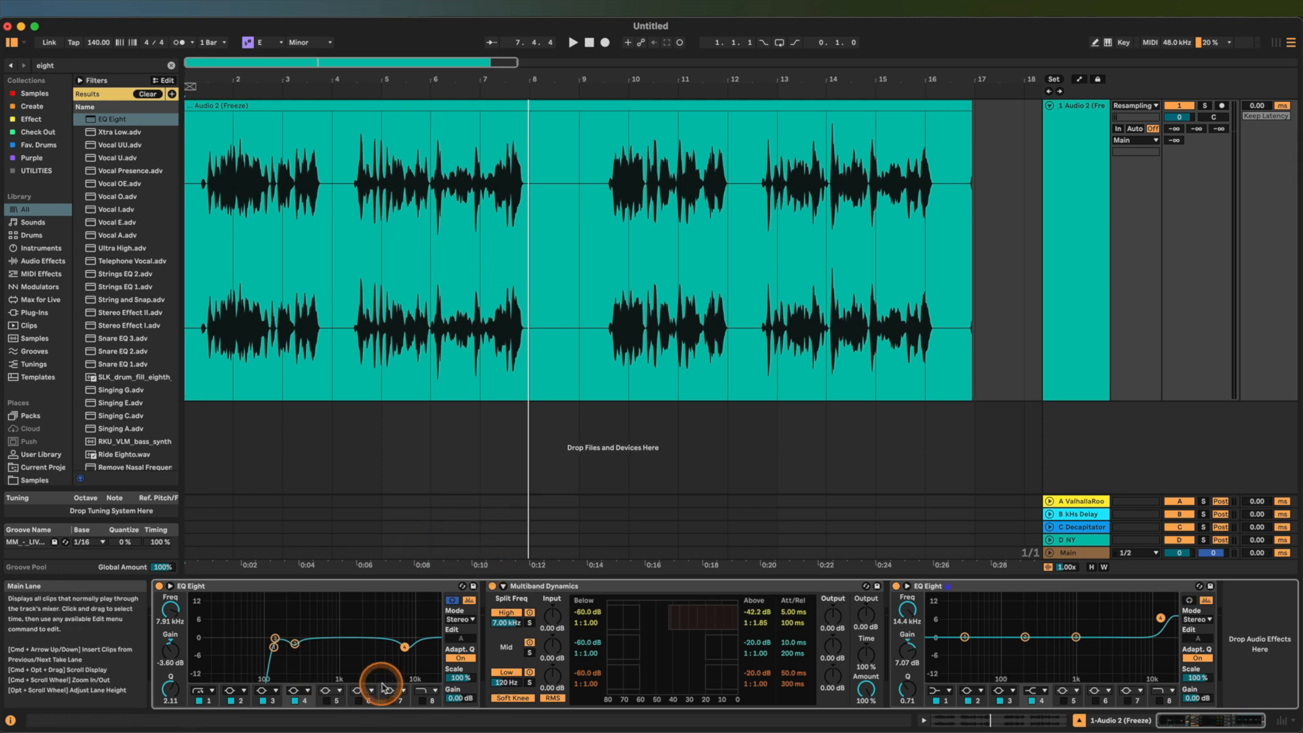
double_click(290, 585)
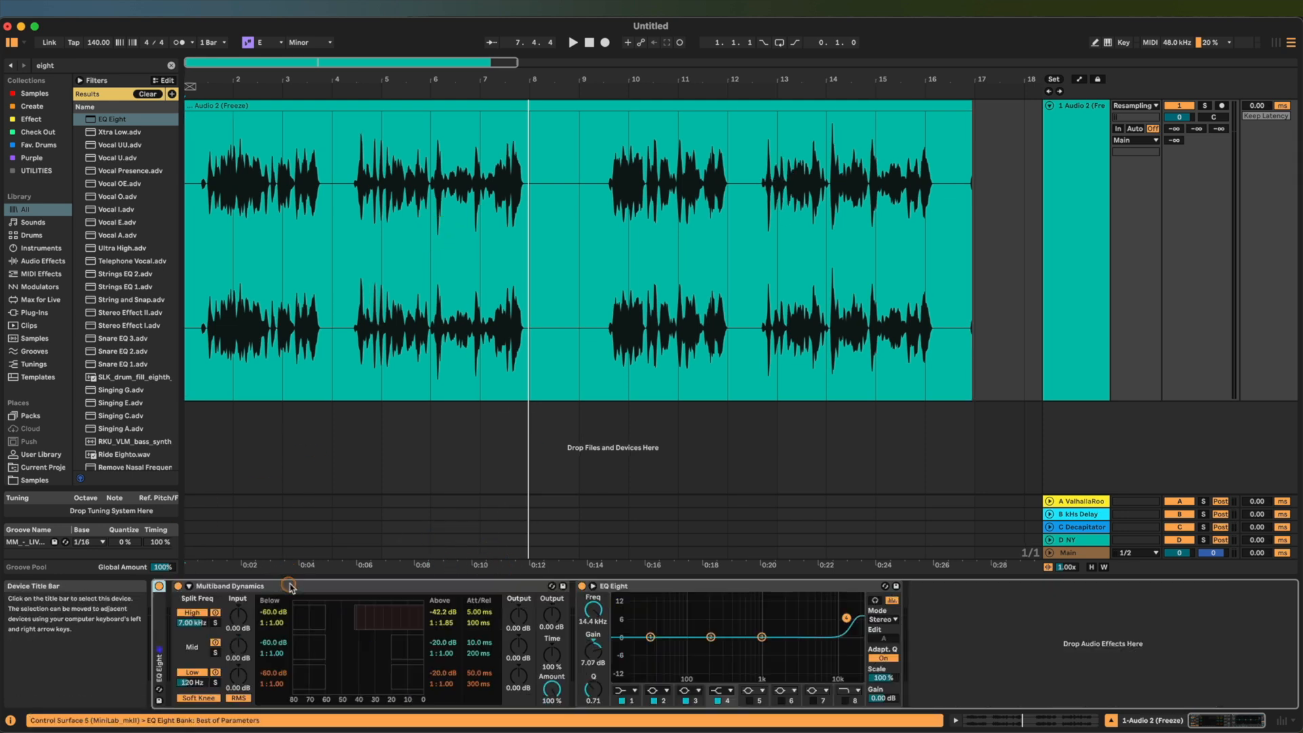
double_click(346, 586)
double_click(349, 584)
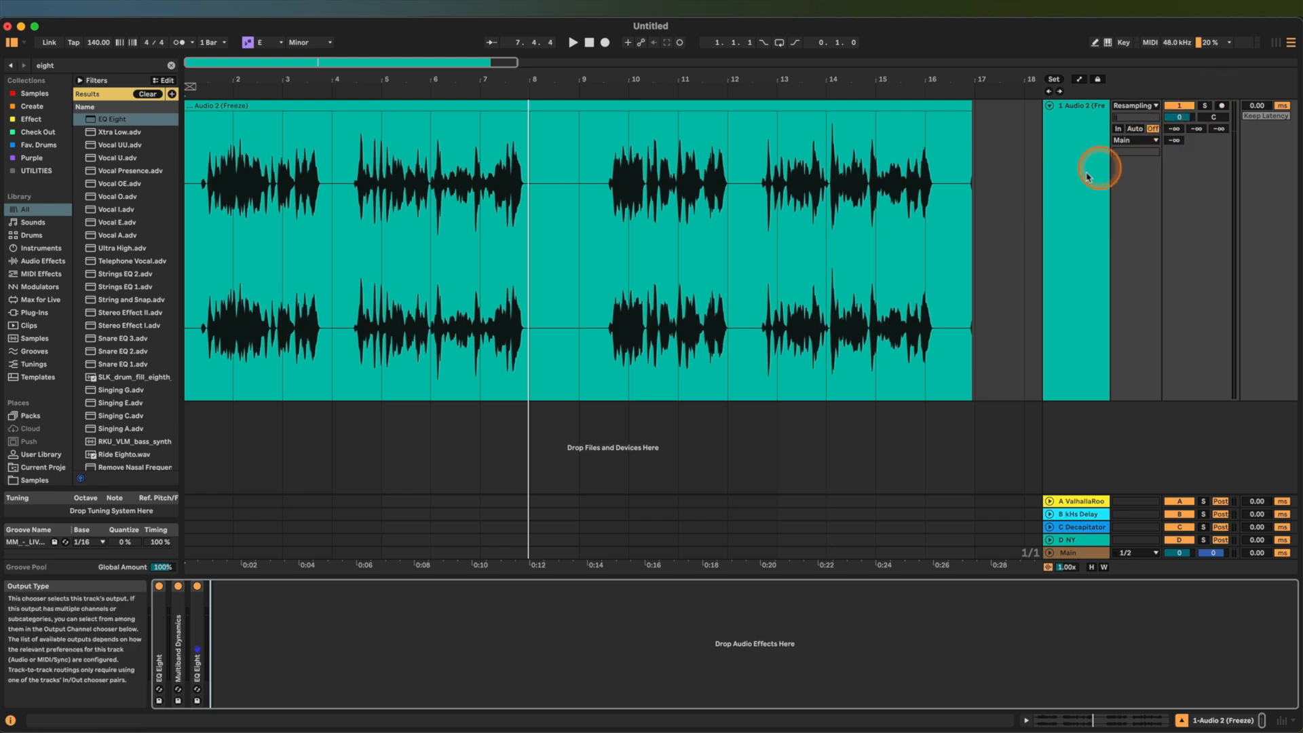
- Set the audio track's send A to the ValhallaRoom return to -9.0 dB and play the clip
left_click(1056, 155)
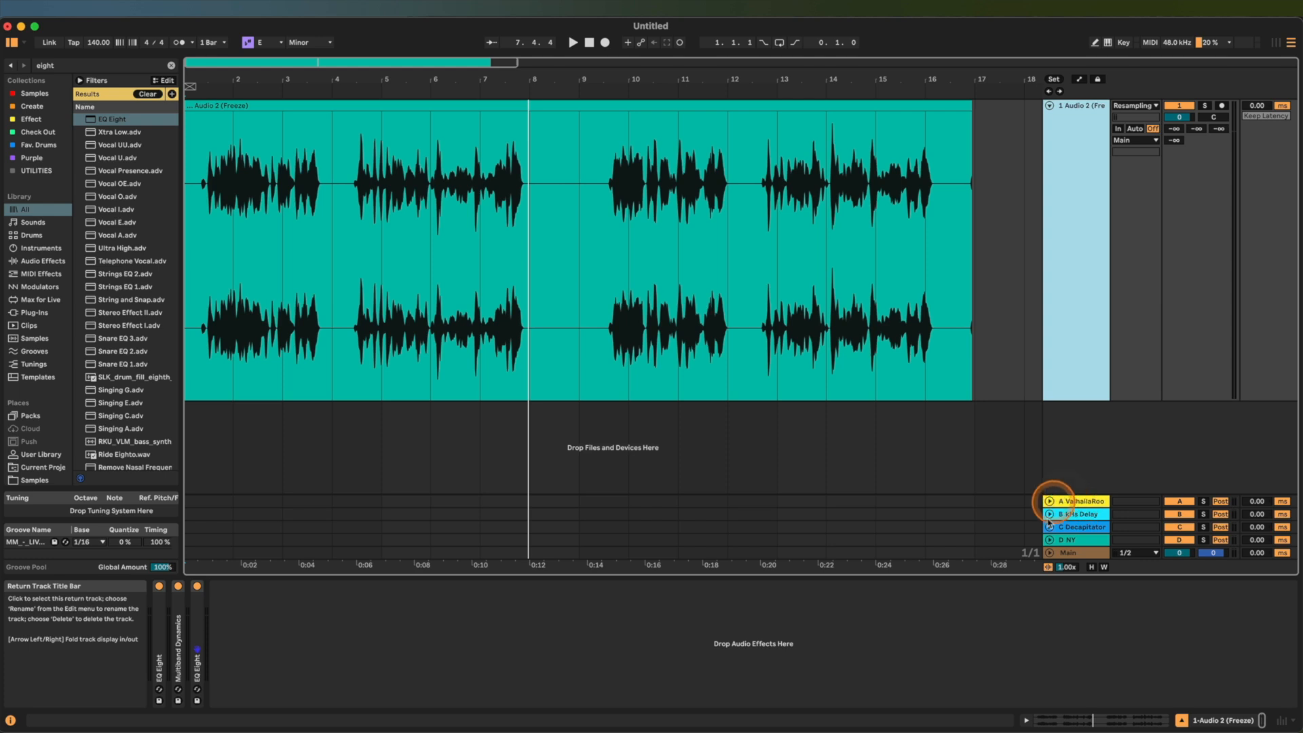
left_click_drag(1177, 136, 1174, 131)
key("space")
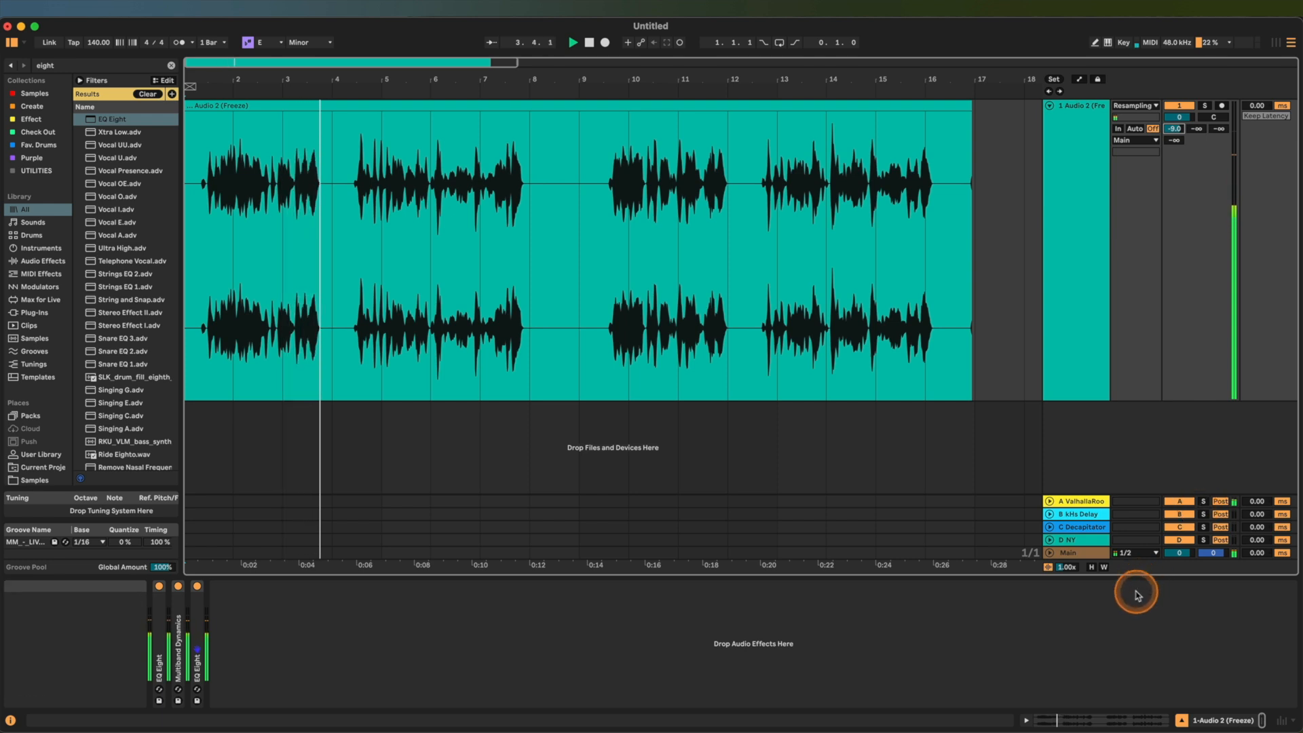
- Search the browser for "reverb" and add the Reverb device at the end of the audio track's chain
left_click(1071, 326)
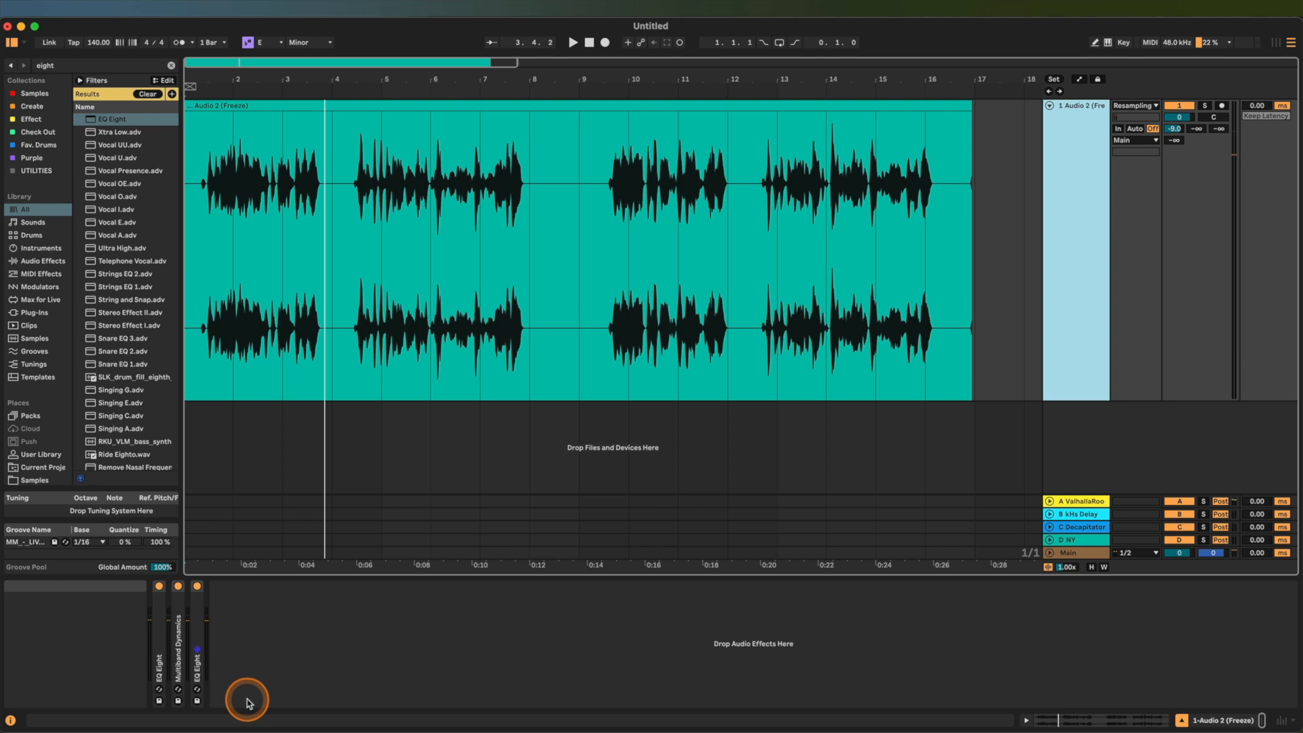
key("super+f")
type("reverb")
key("Down")
key("Down")
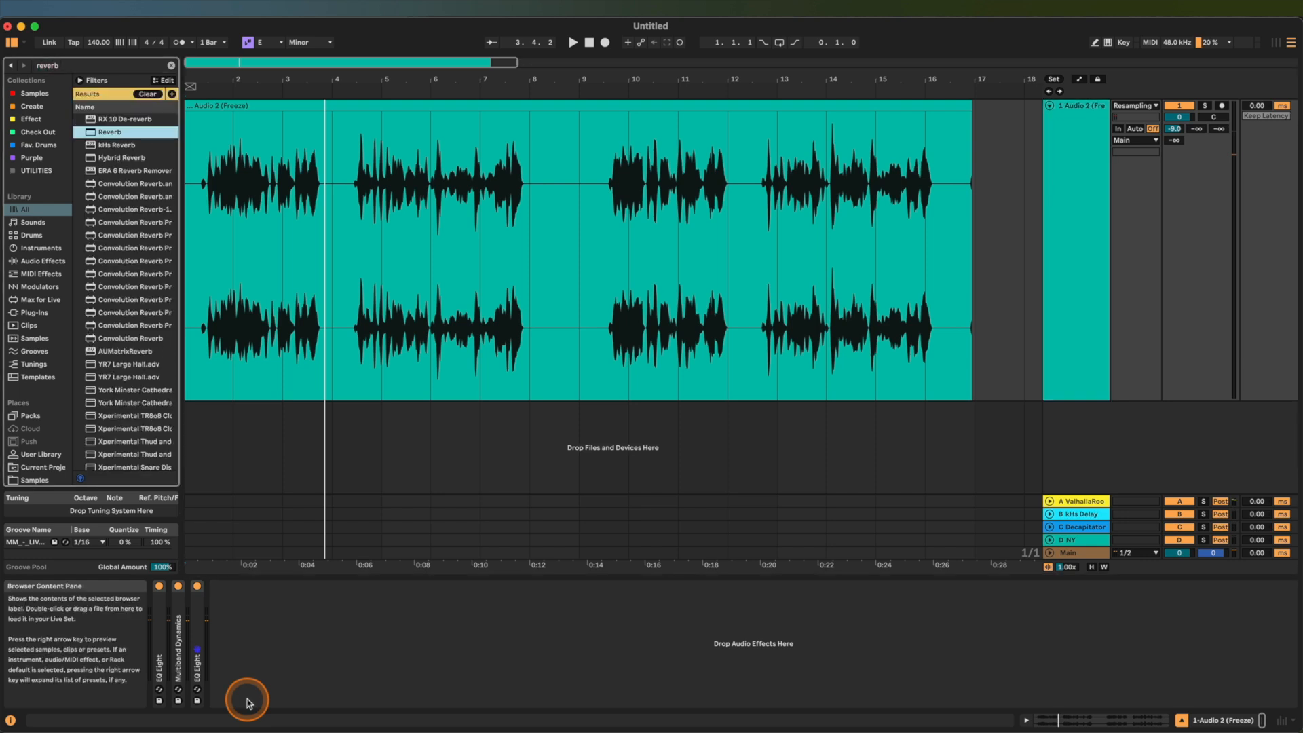
key("Return")
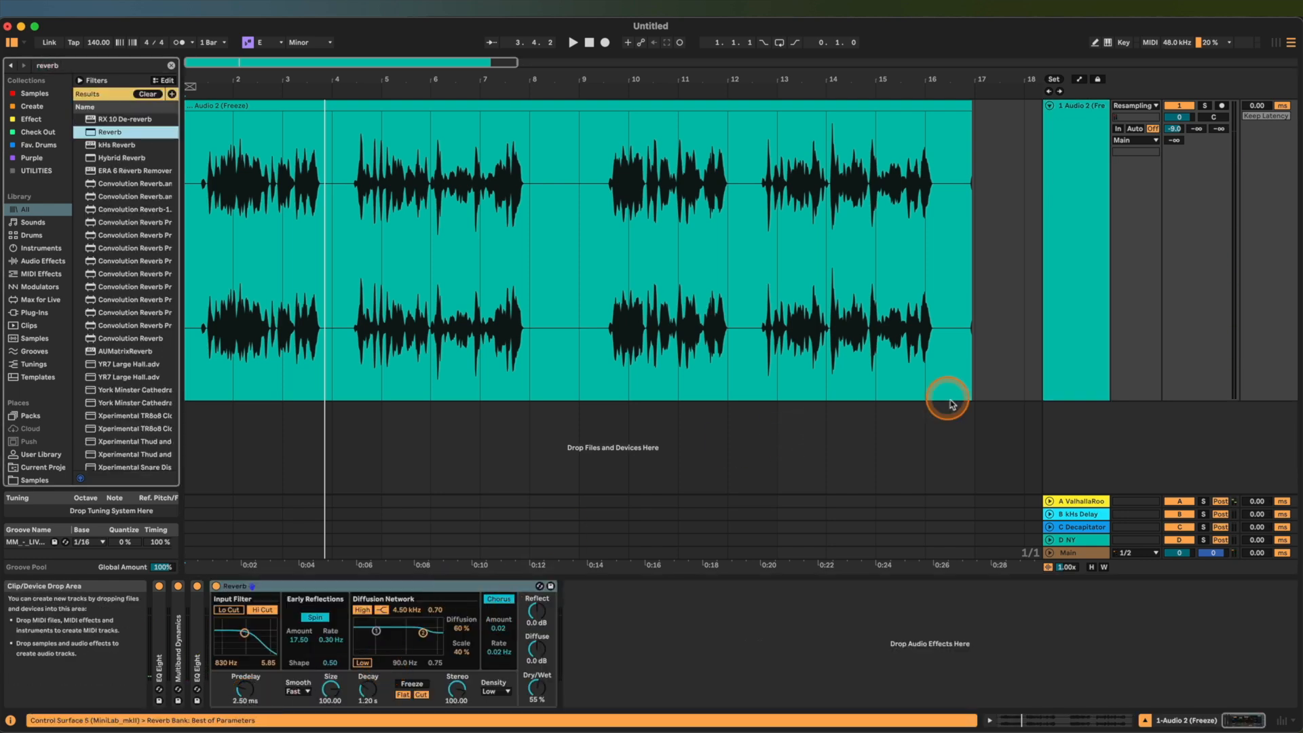
- Turn the track's ValhallaRoom send fully down to -inf and play the clip through the Reverb device
left_click_drag(1175, 130, 1175, 122)
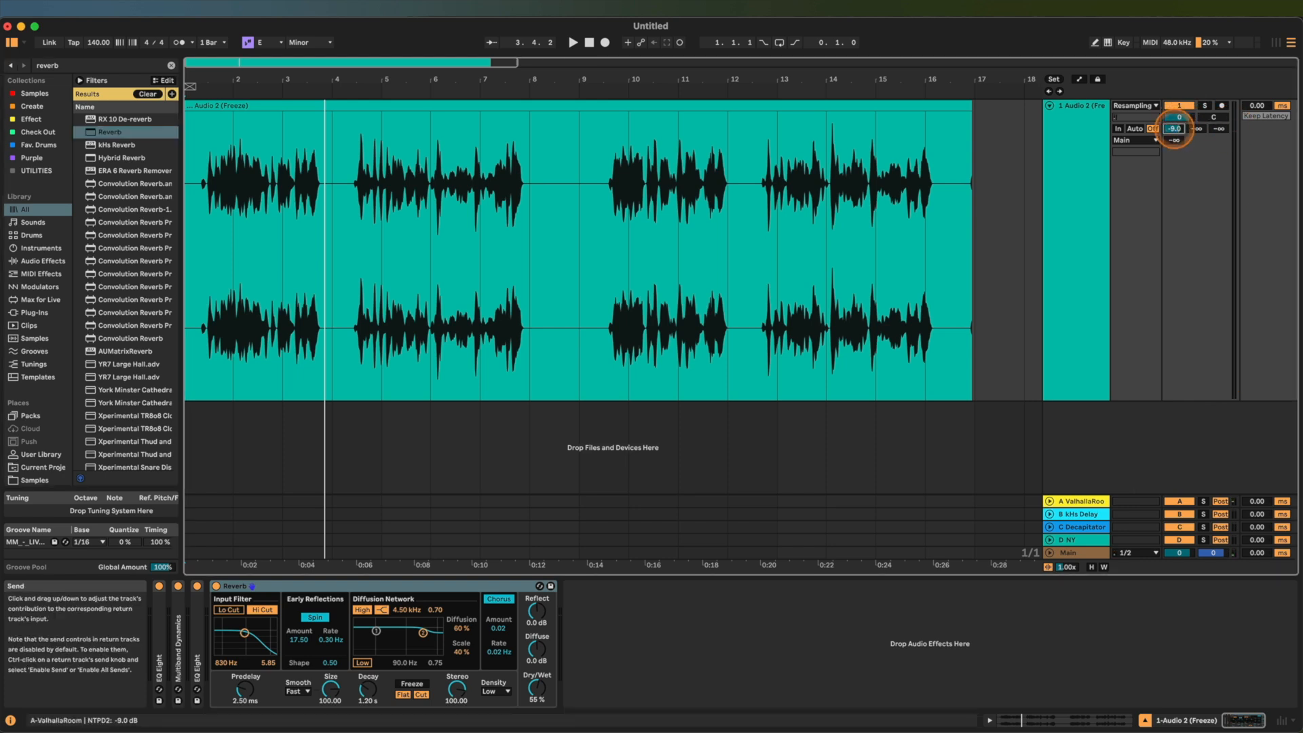
key("space")
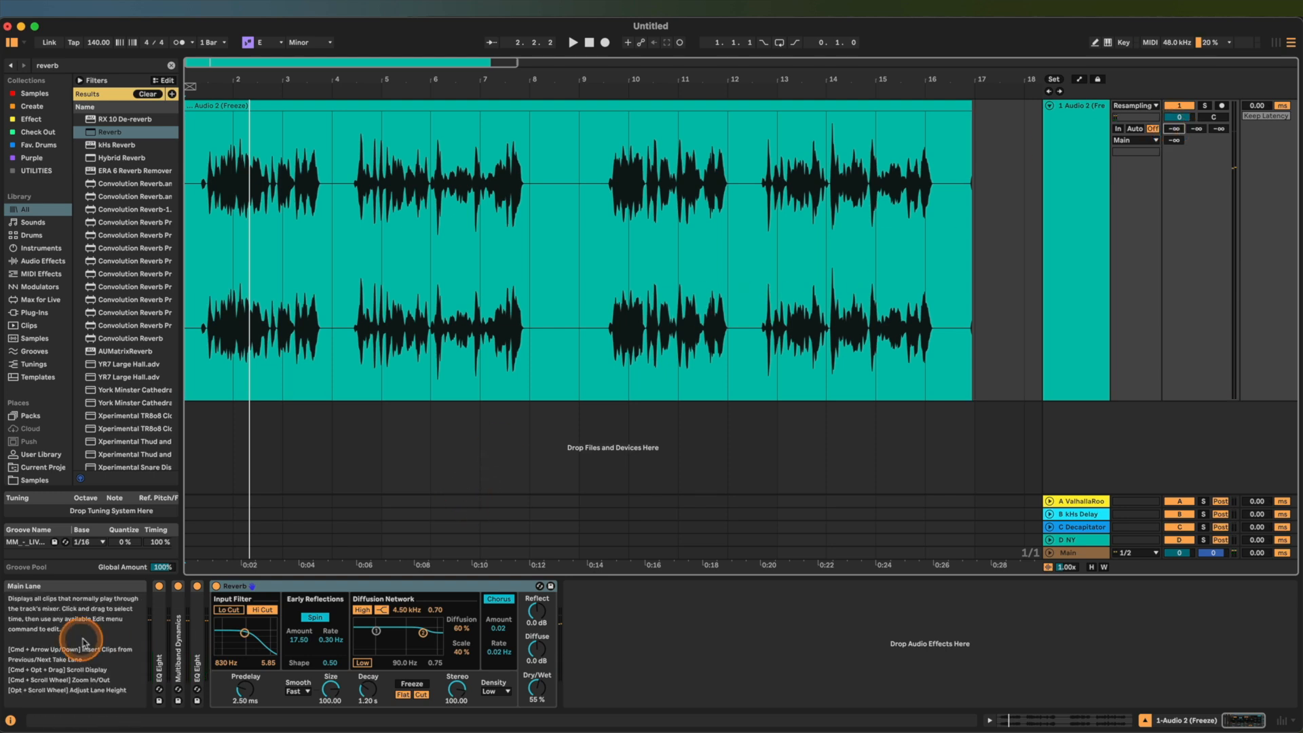
- Switch off the Reverb device, solo the audio track and play the clip
left_click(216, 588)
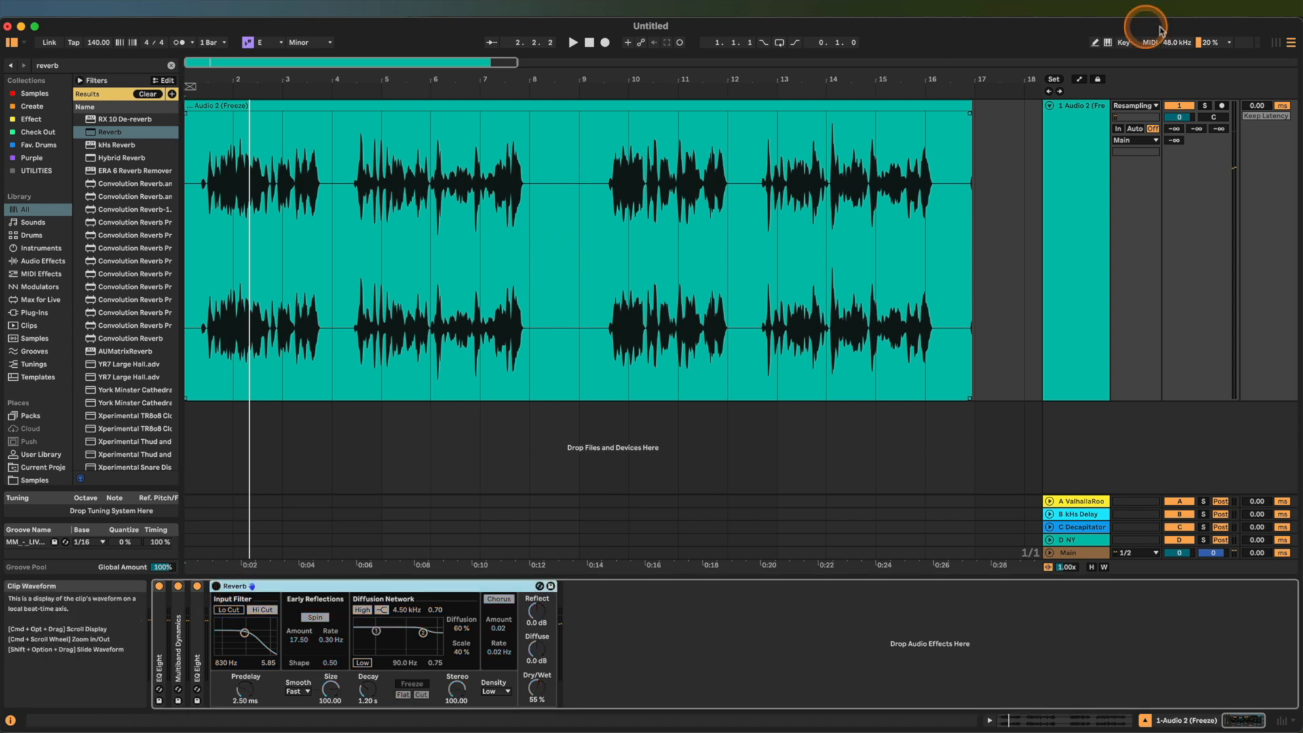
left_click(1205, 107)
key("space")
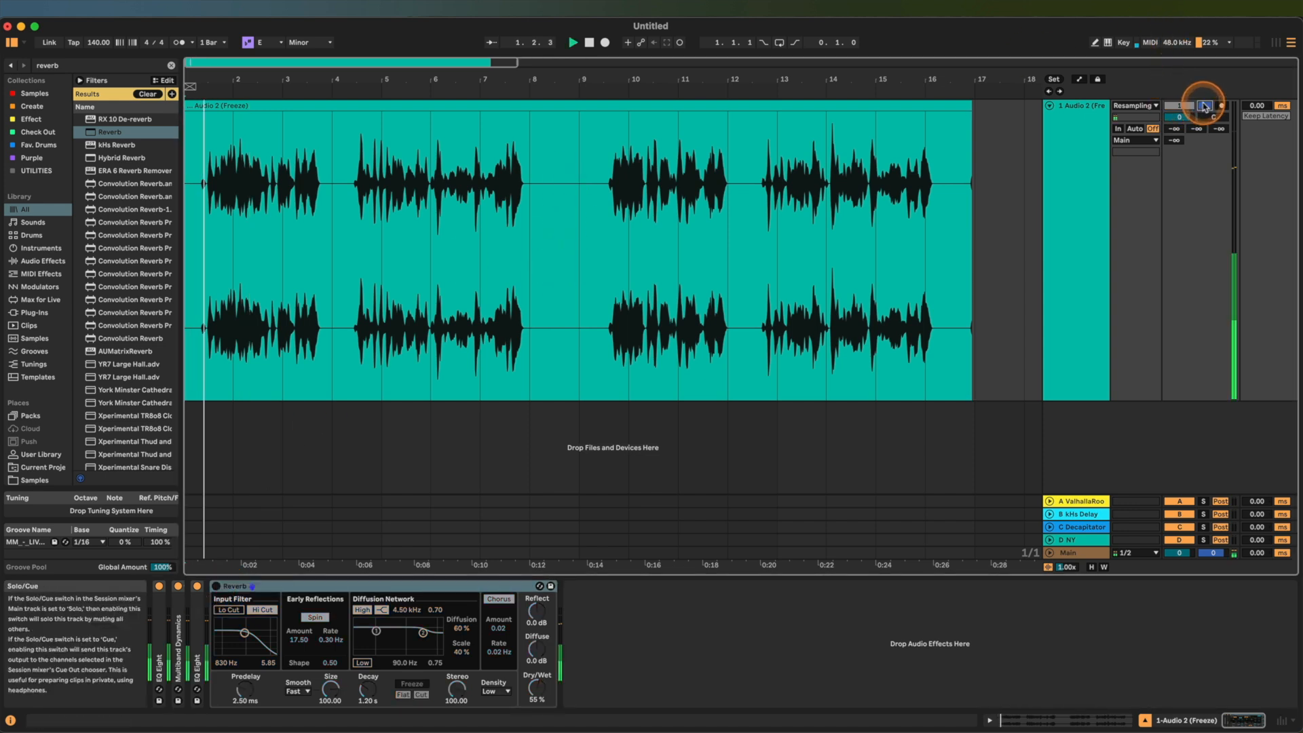
- Unsolo the audio track, raise its ValhallaRoom send to -2.2 dB and solo the ValhallaRoom return to hear it alone
left_click(1204, 108)
key("space")
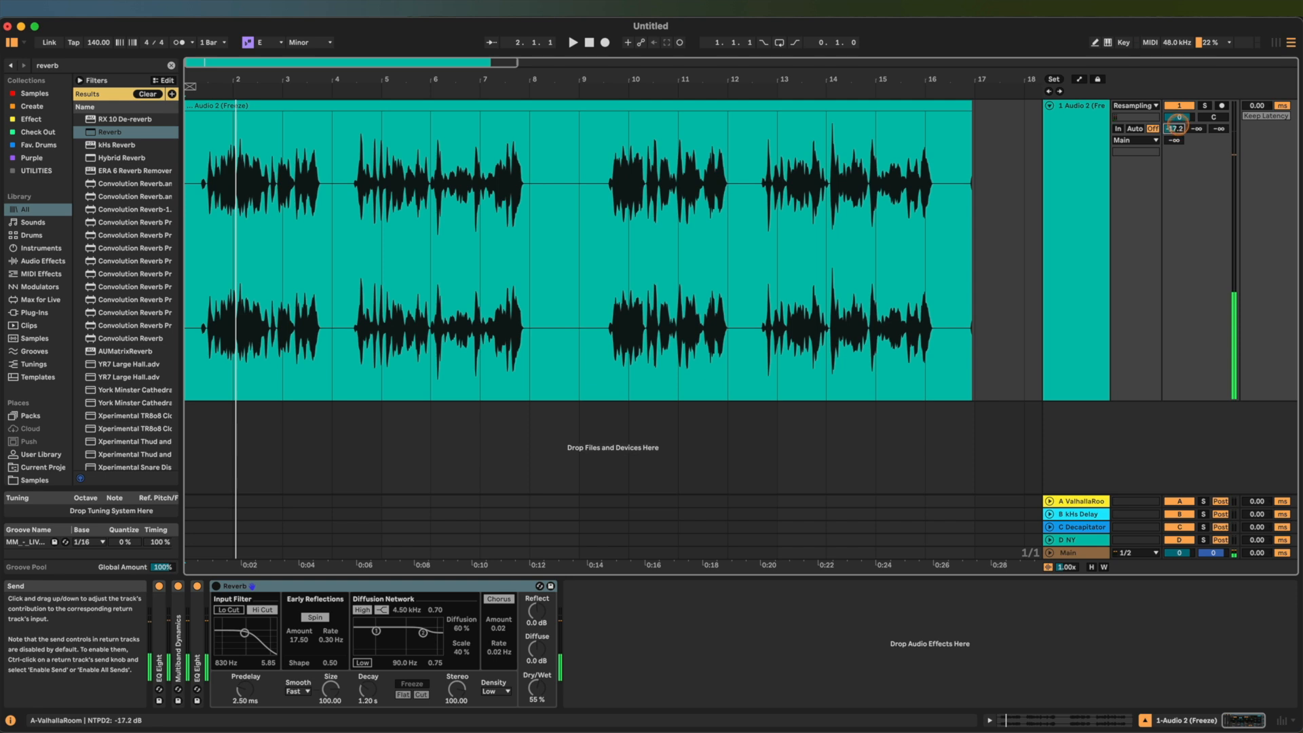
left_click(1203, 502)
key("space")
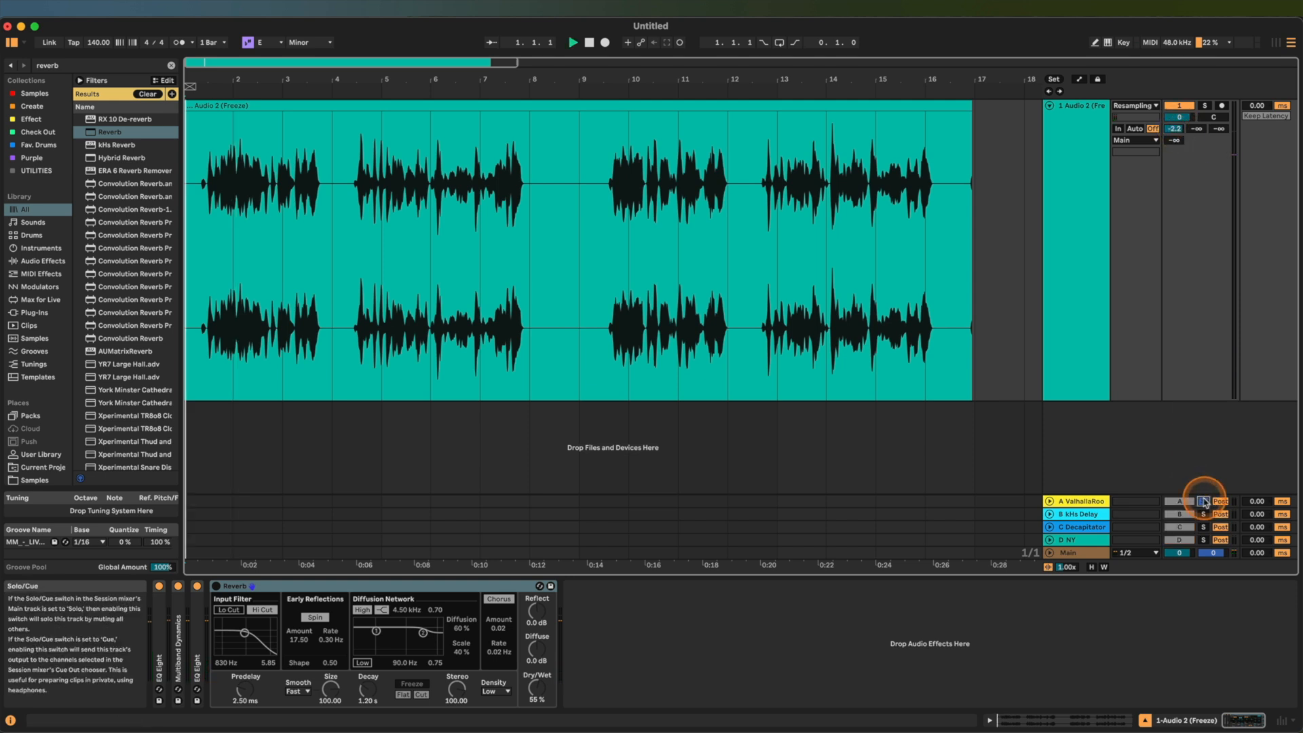
left_click(1204, 501)
key("space")
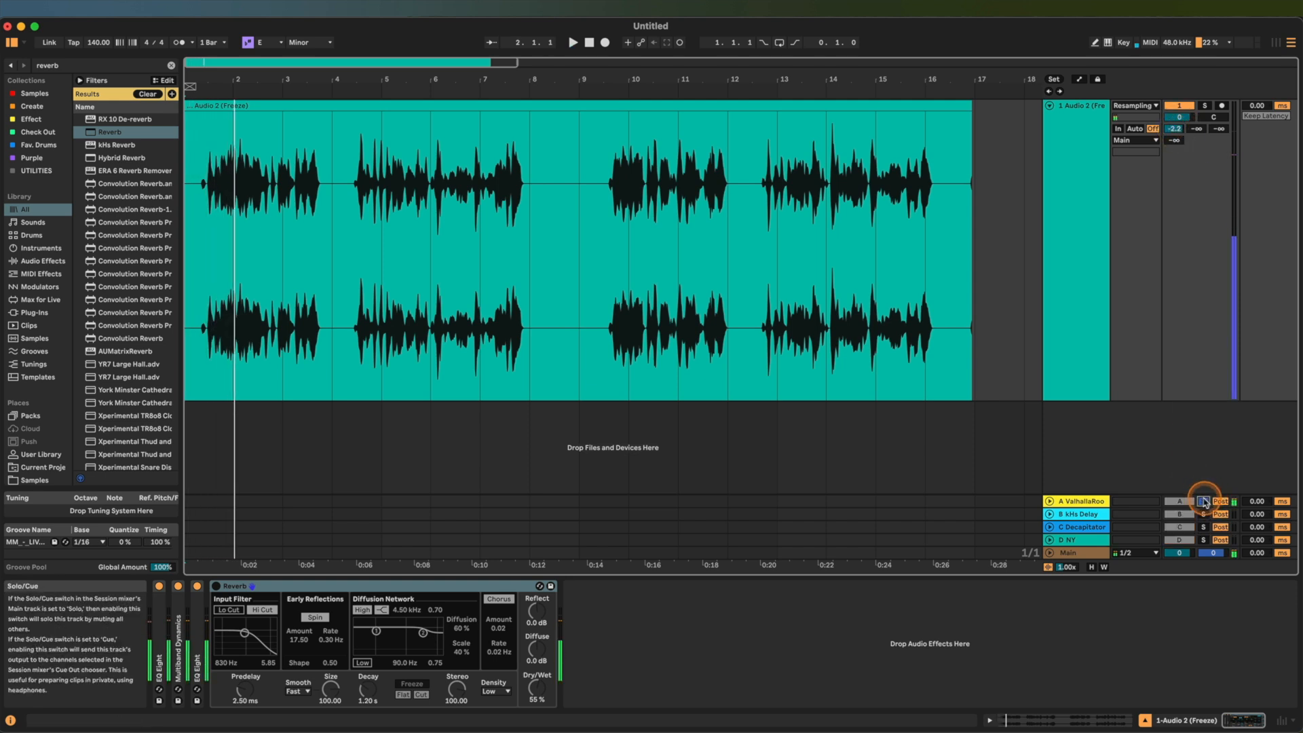
- Turn the audio track's ValhallaRoom send down to -41.0 dB with the return unsoloed, and play the clip
left_click(1176, 129)
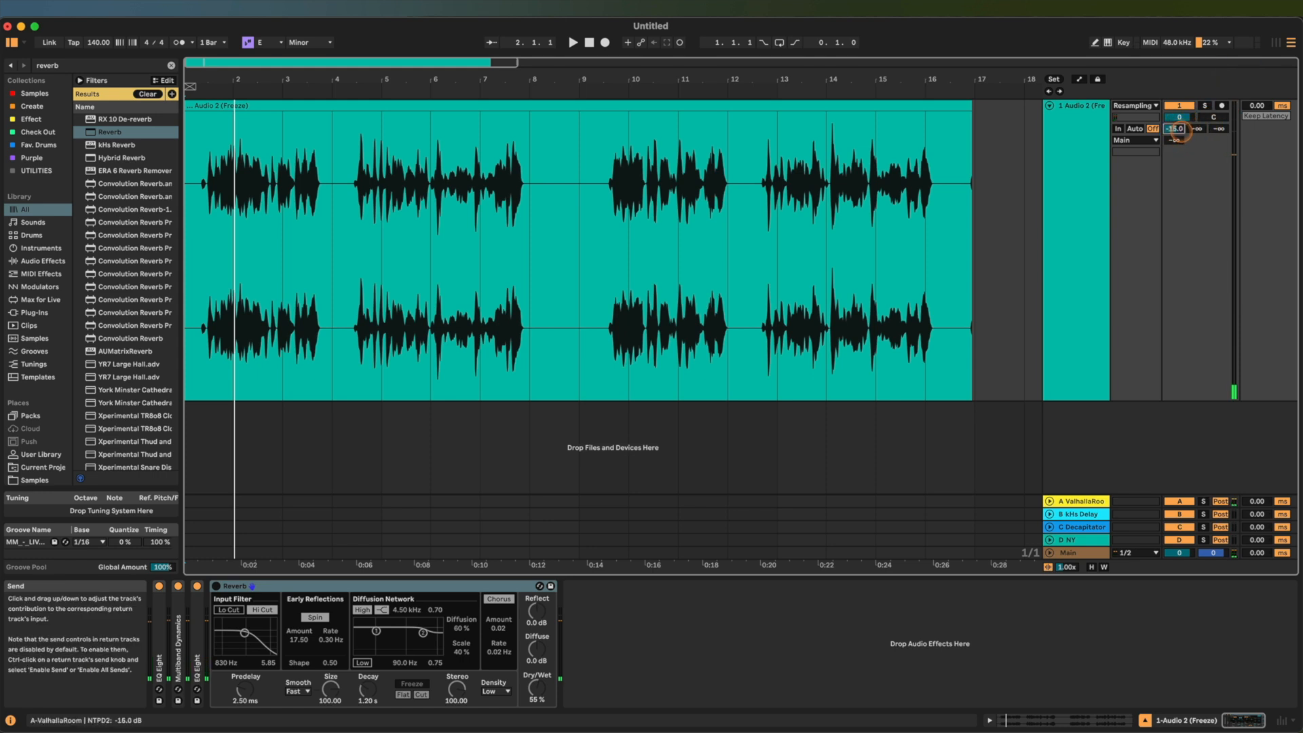
key("space")
left_click_drag(1176, 129, 1179, 134)
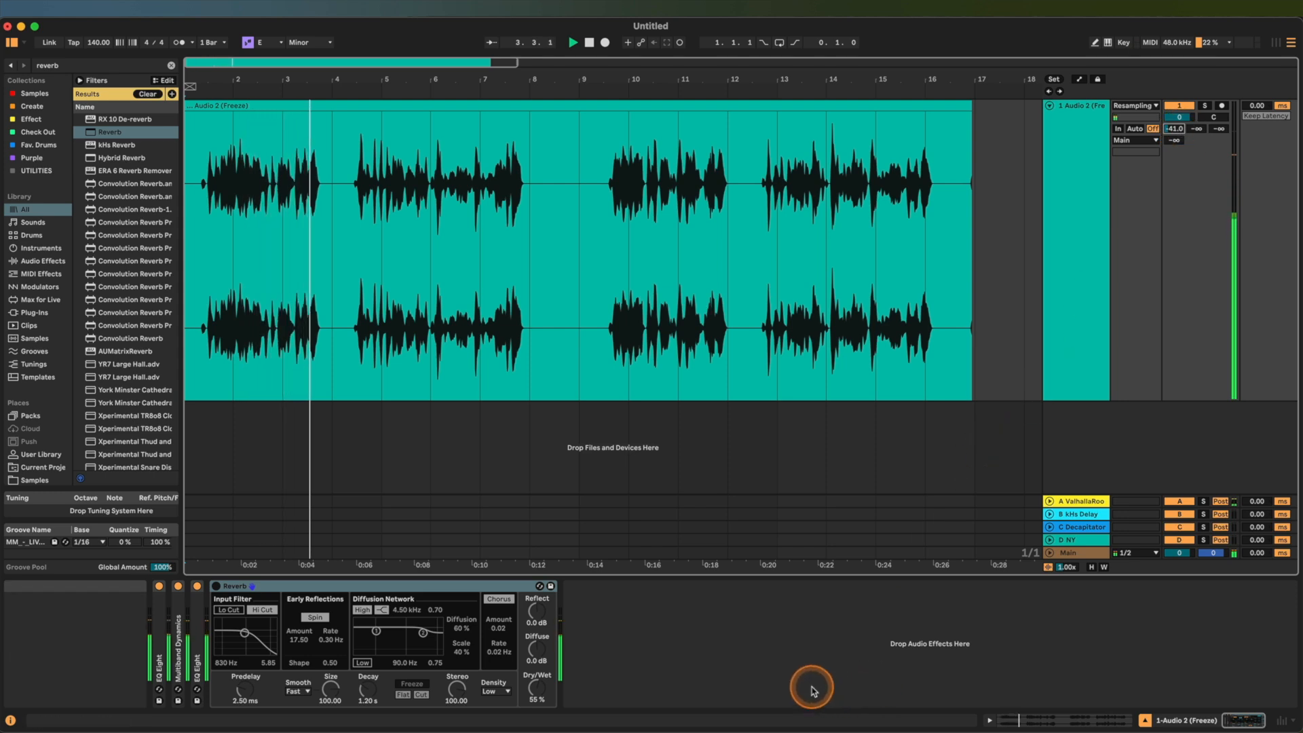
key("space")
- Delete the Reverb device, search the browser for "convol" and add Convolution Reverb at the end of the chain
left_click(474, 590)
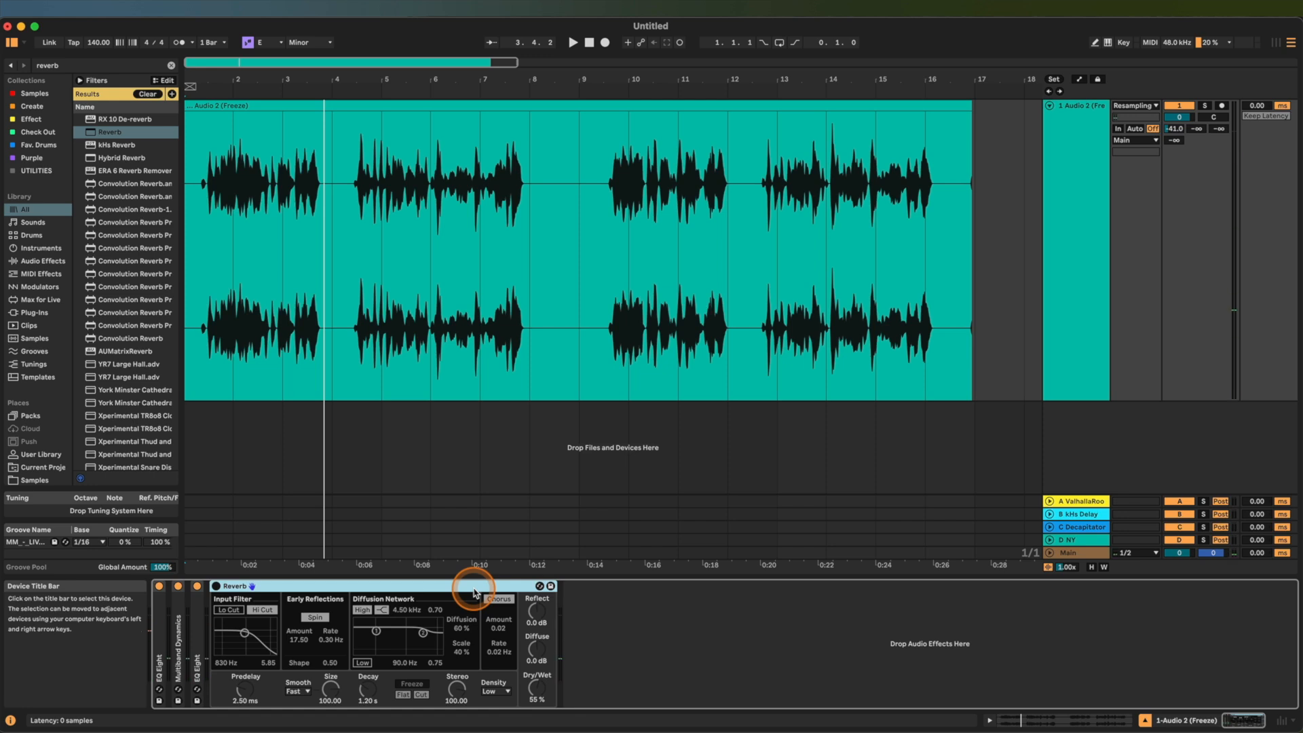
key("Delete")
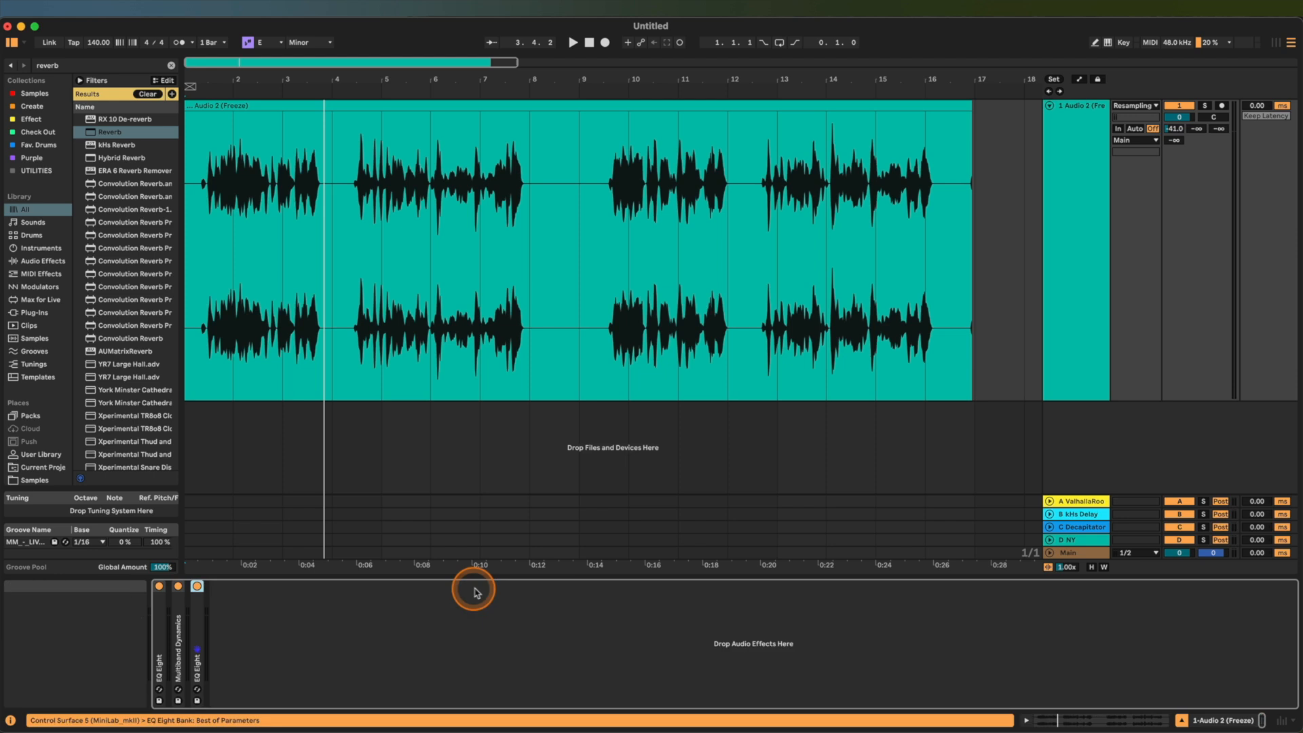
left_click(489, 638)
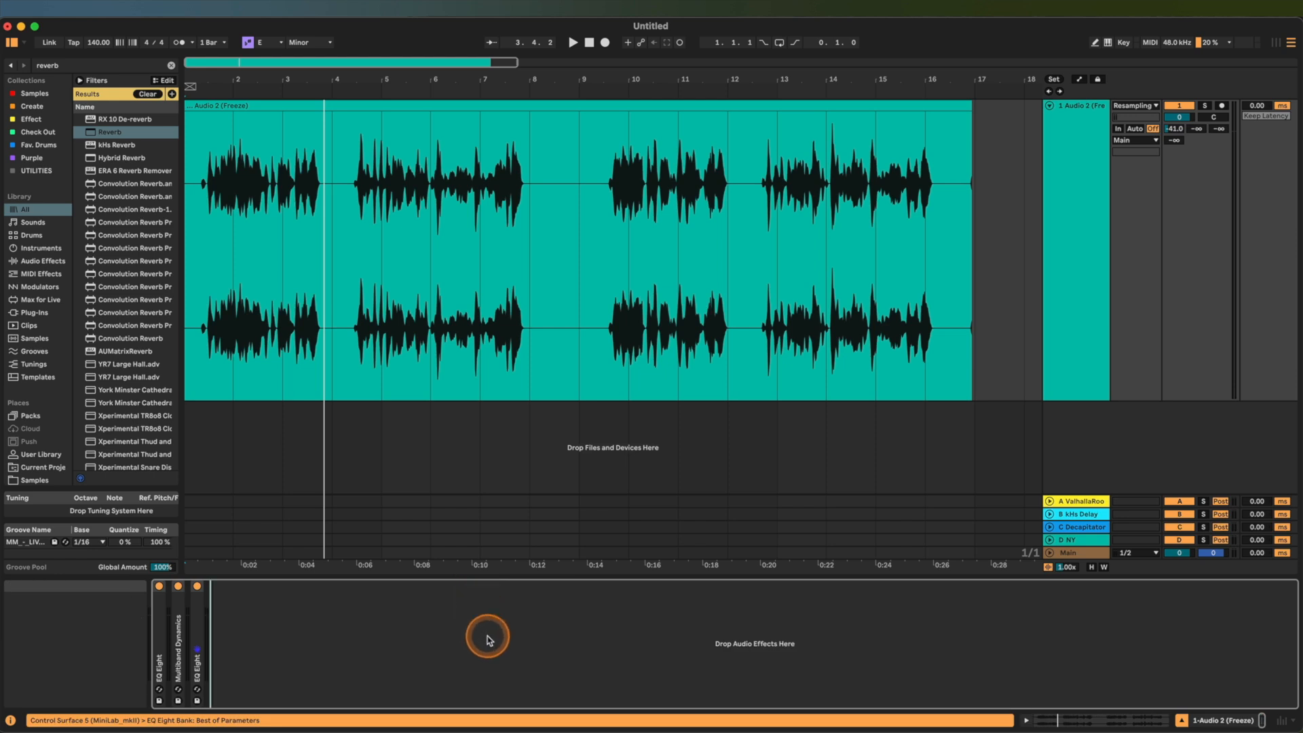
key("super+f")
type("l")
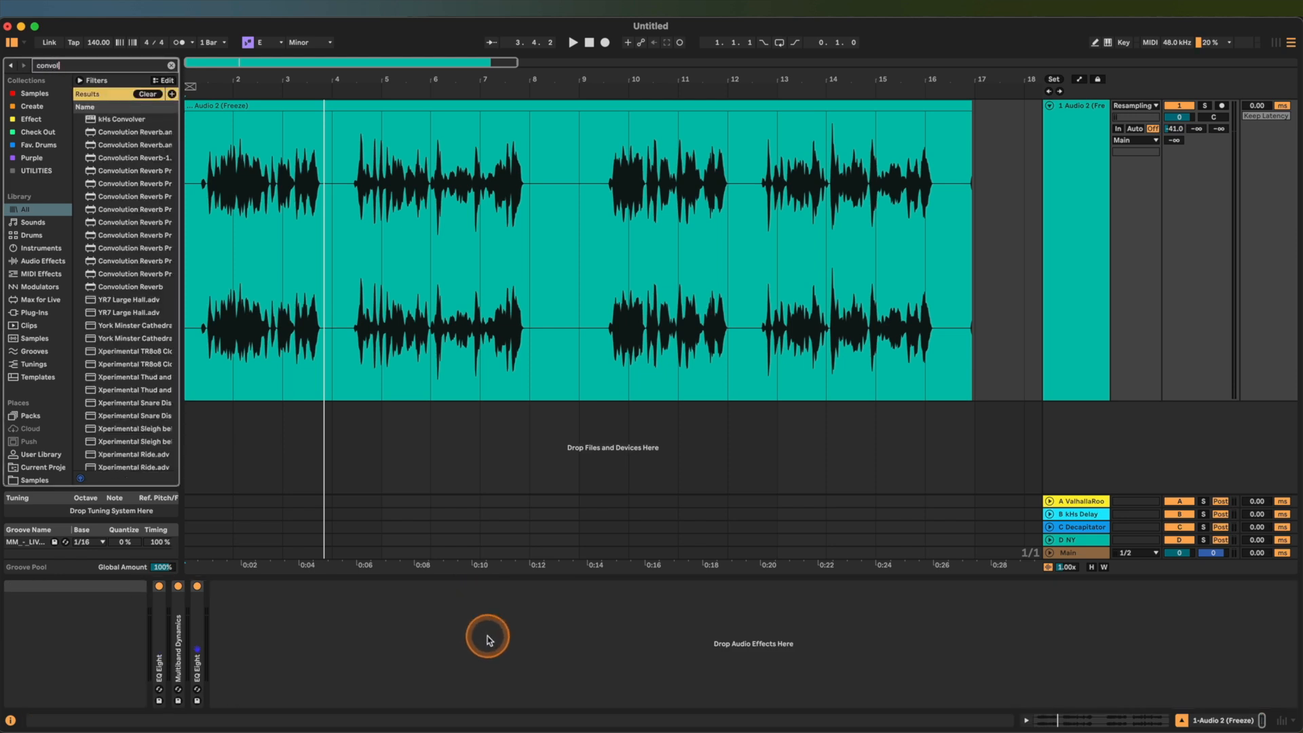
left_click_drag(180, 253, 274, 279)
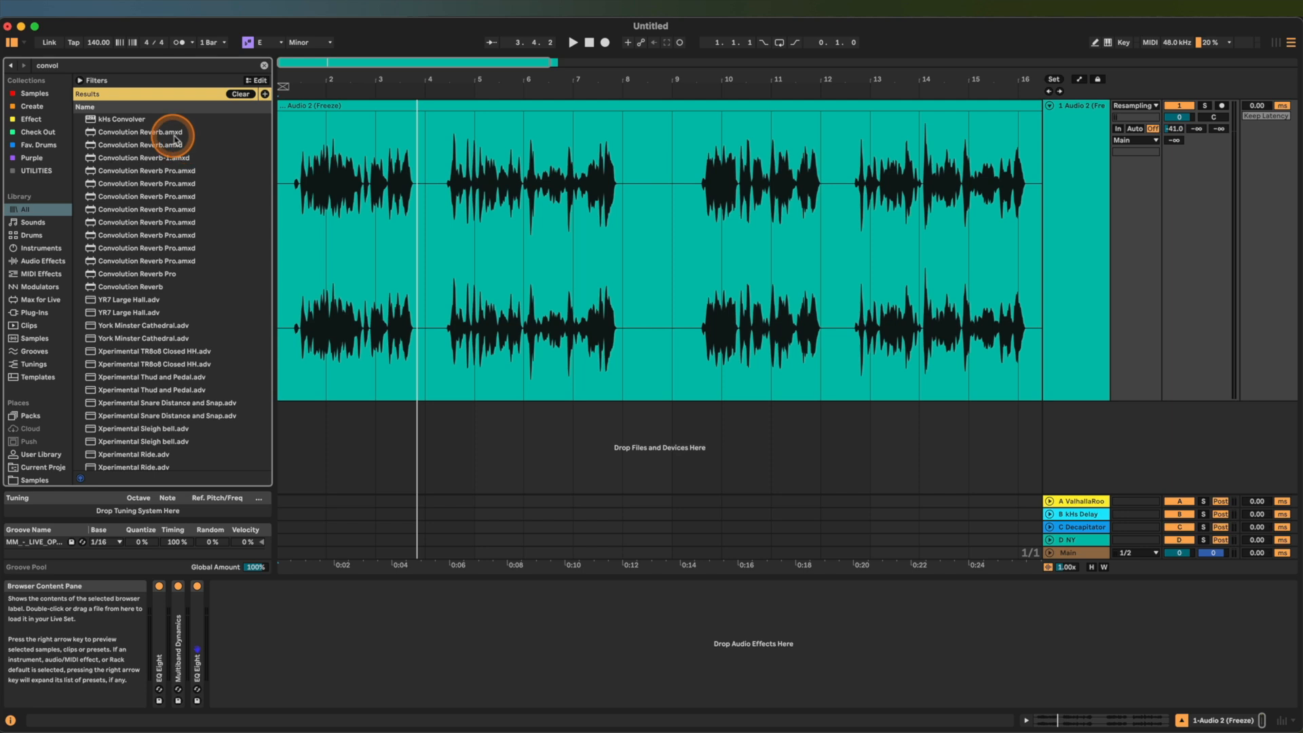
left_click_drag(175, 136, 279, 663)
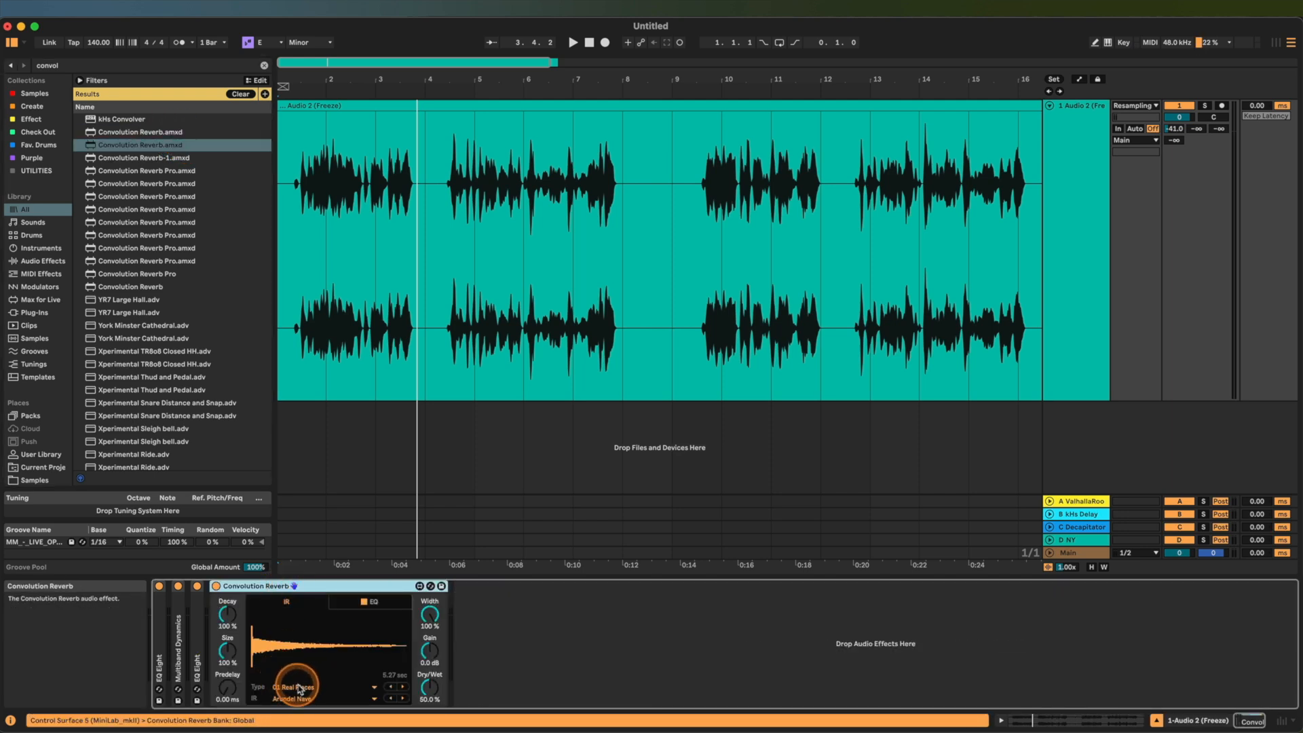
- Set the Convolution Reverb type to 03 Chambers and Large Rooms with the BM7 East Church impulse response
left_click(299, 688)
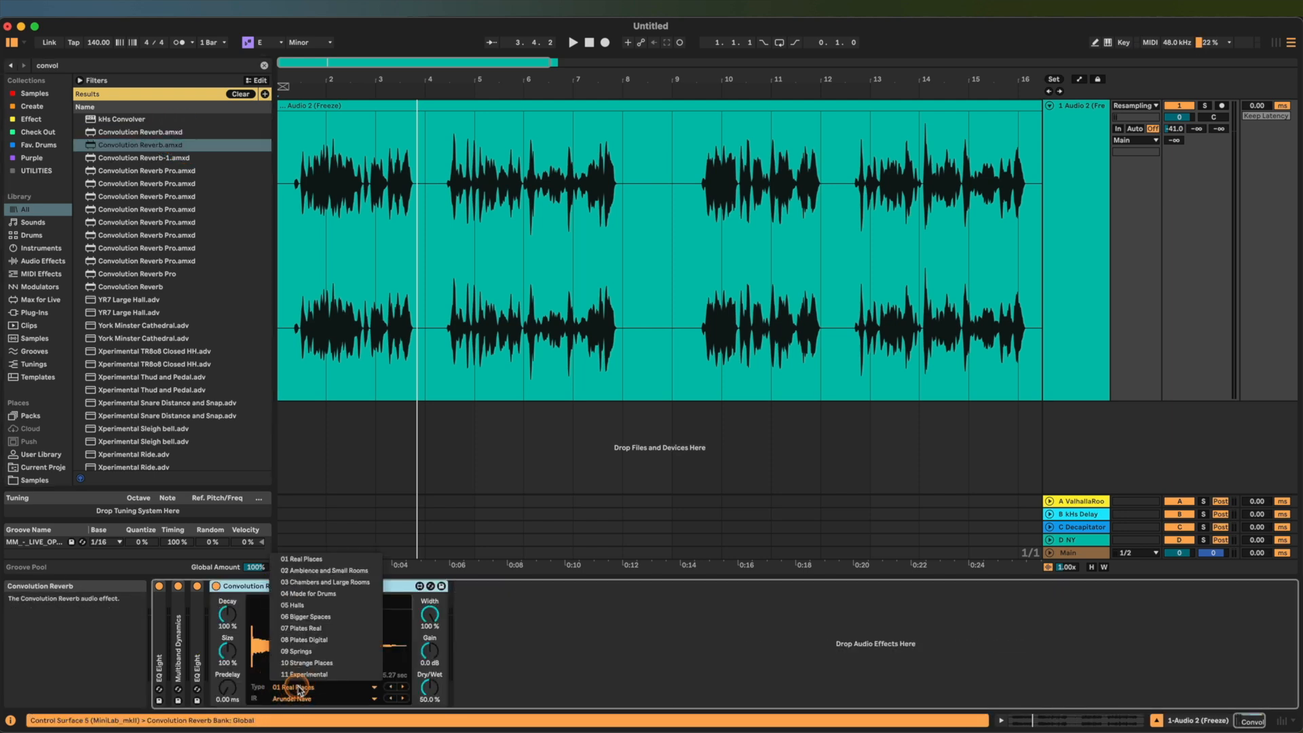
left_click(299, 605)
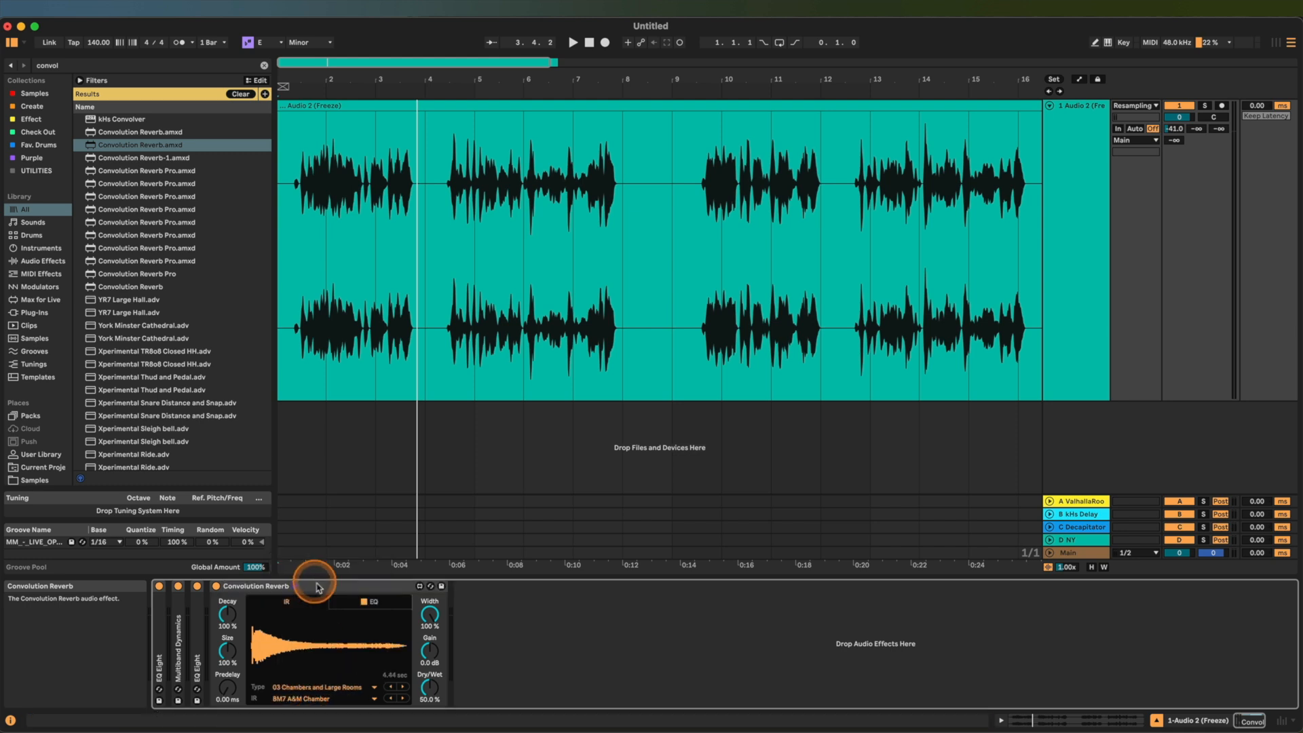
left_click(306, 698)
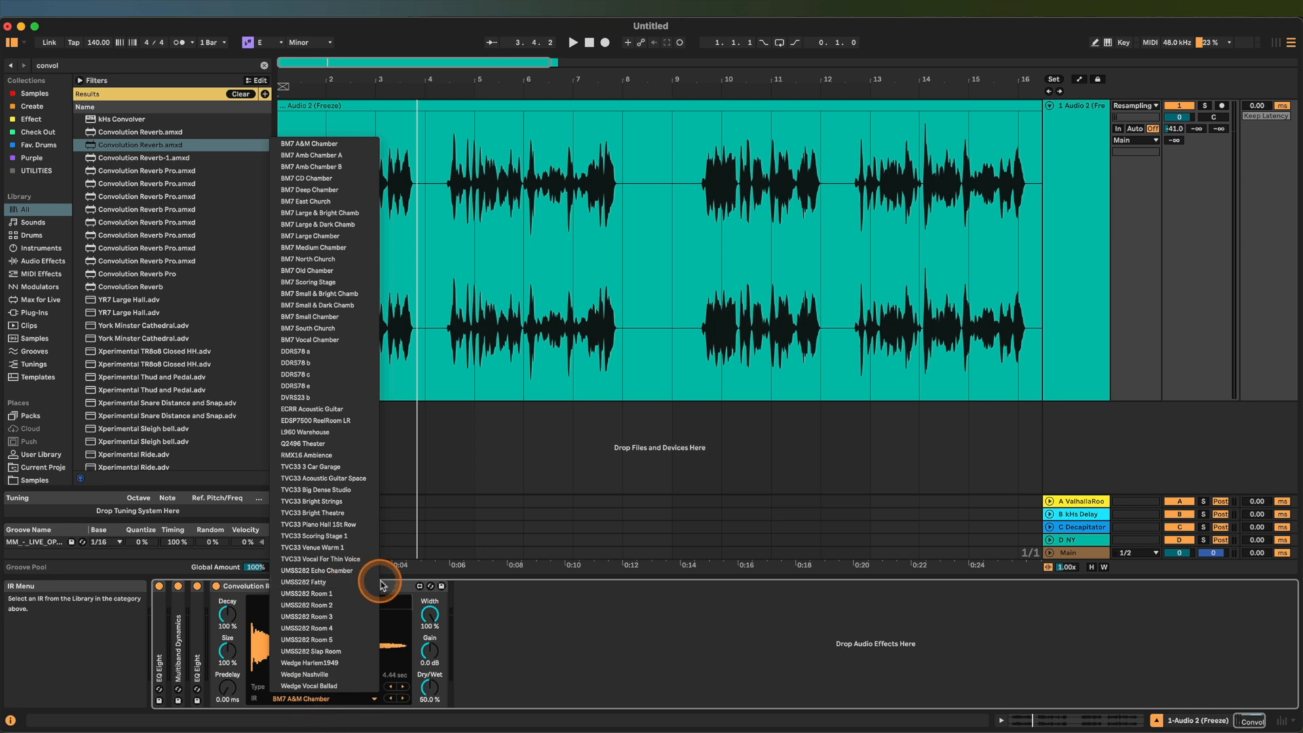
left_click(336, 200)
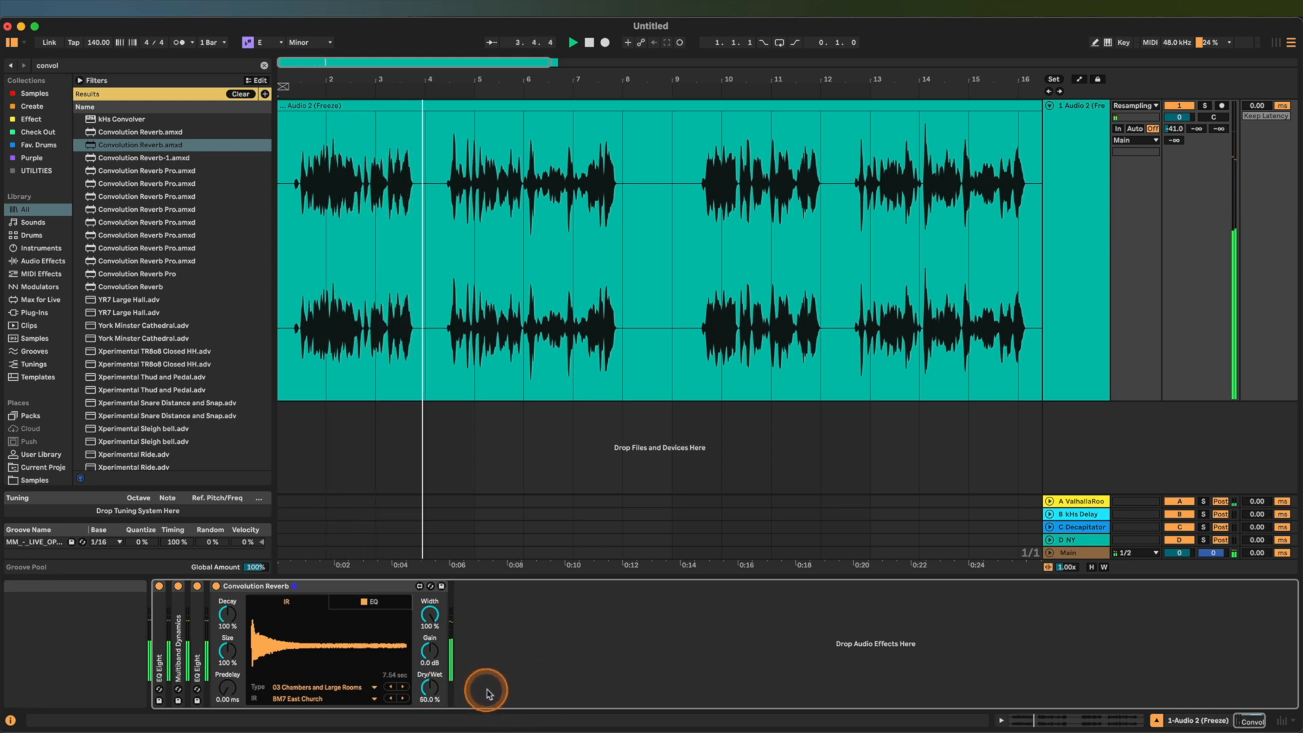
- Group Convolution Reverb into an Audio Effect Rack and create a second, empty chain in its chain list
left_click(371, 588)
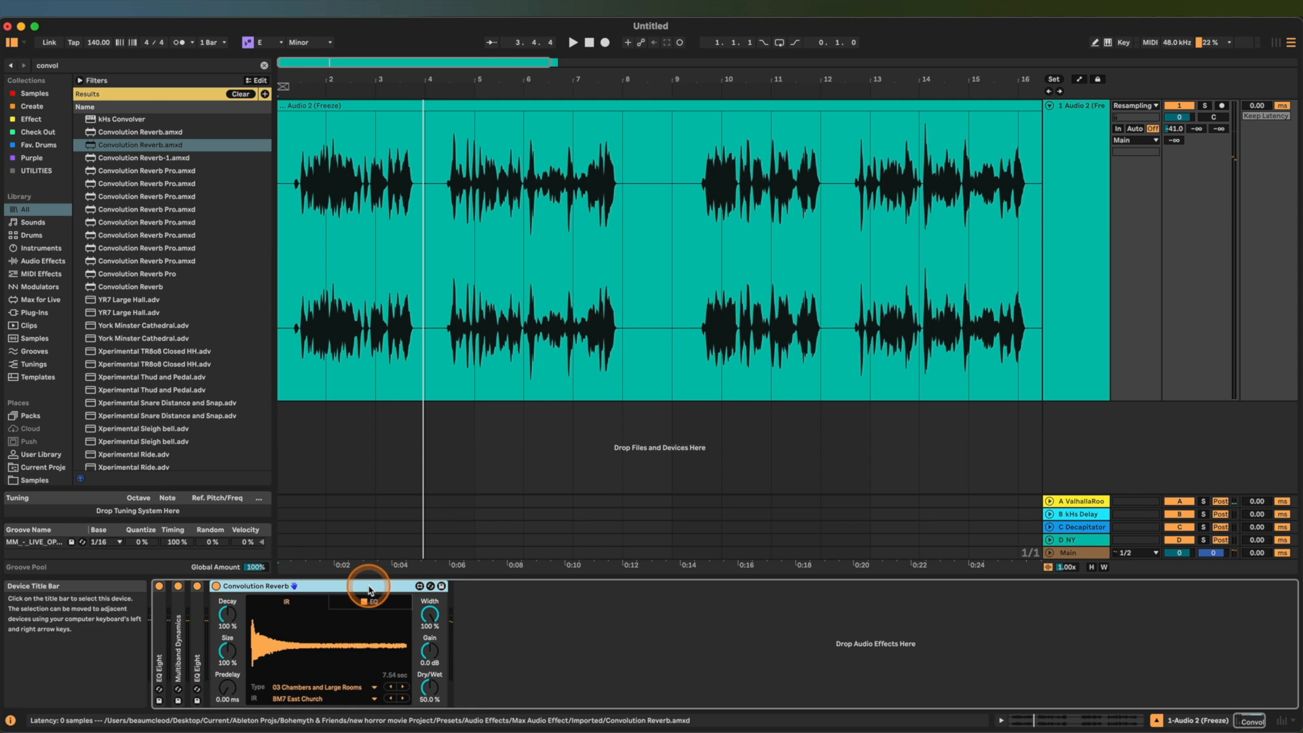
right_click(370, 590)
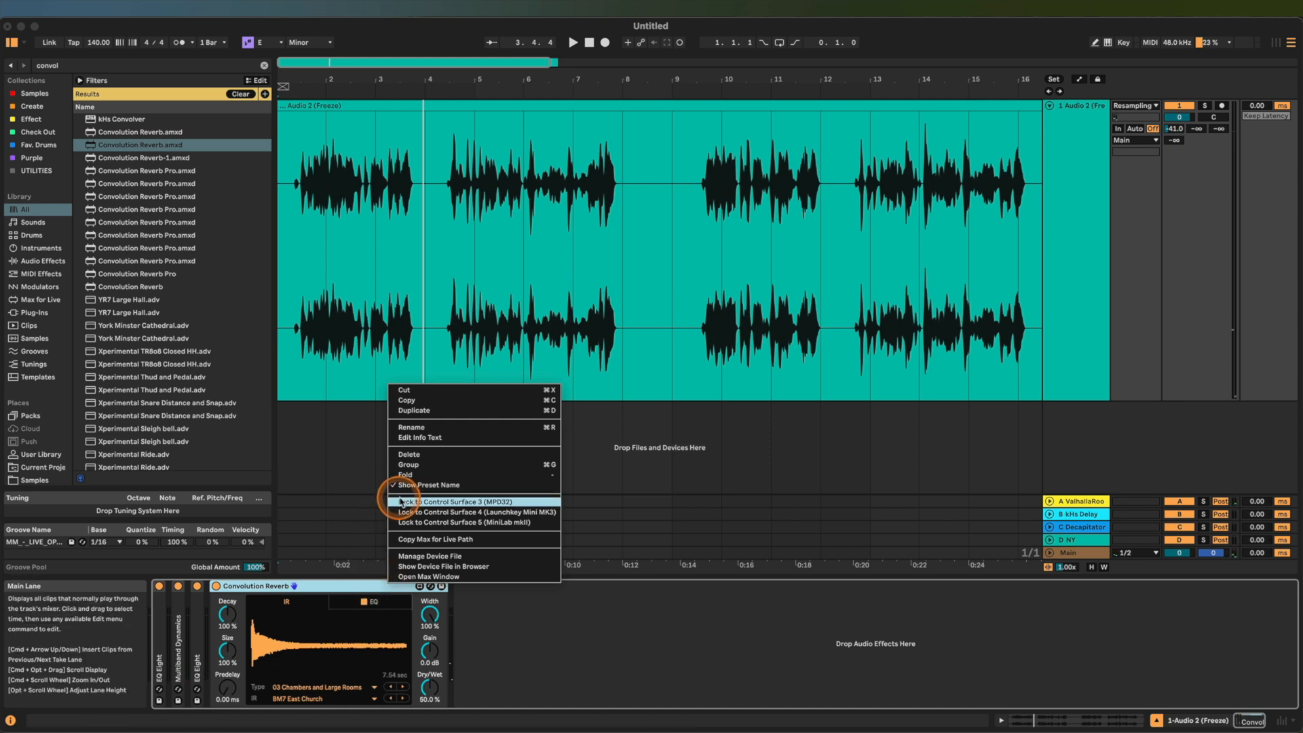
left_click(413, 466)
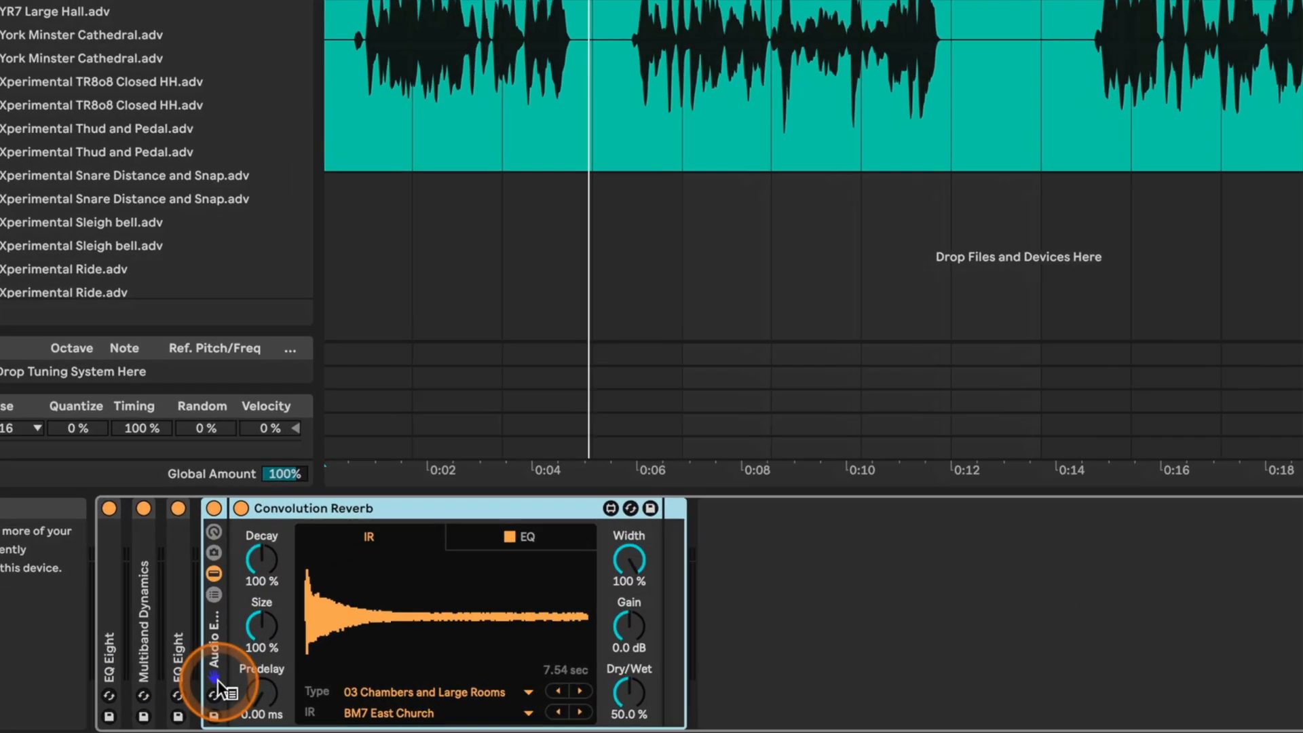
left_click(213, 595)
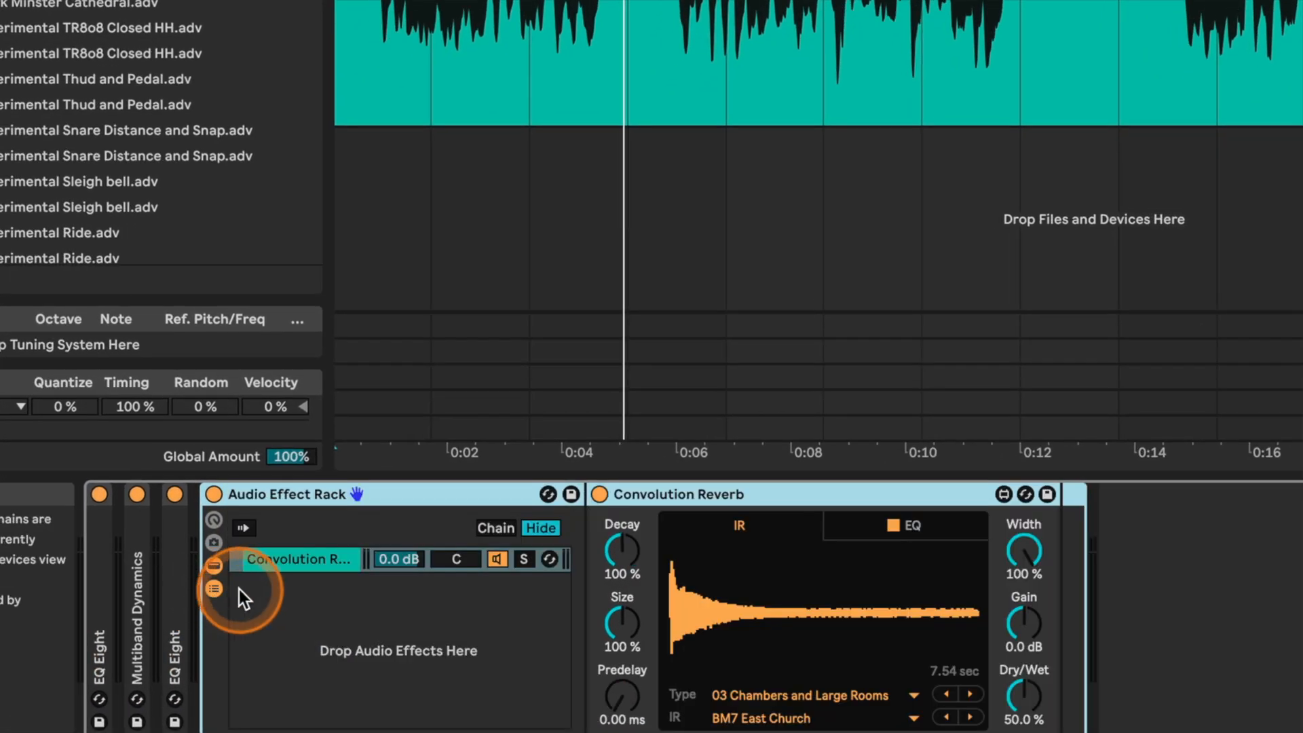
right_click(295, 610)
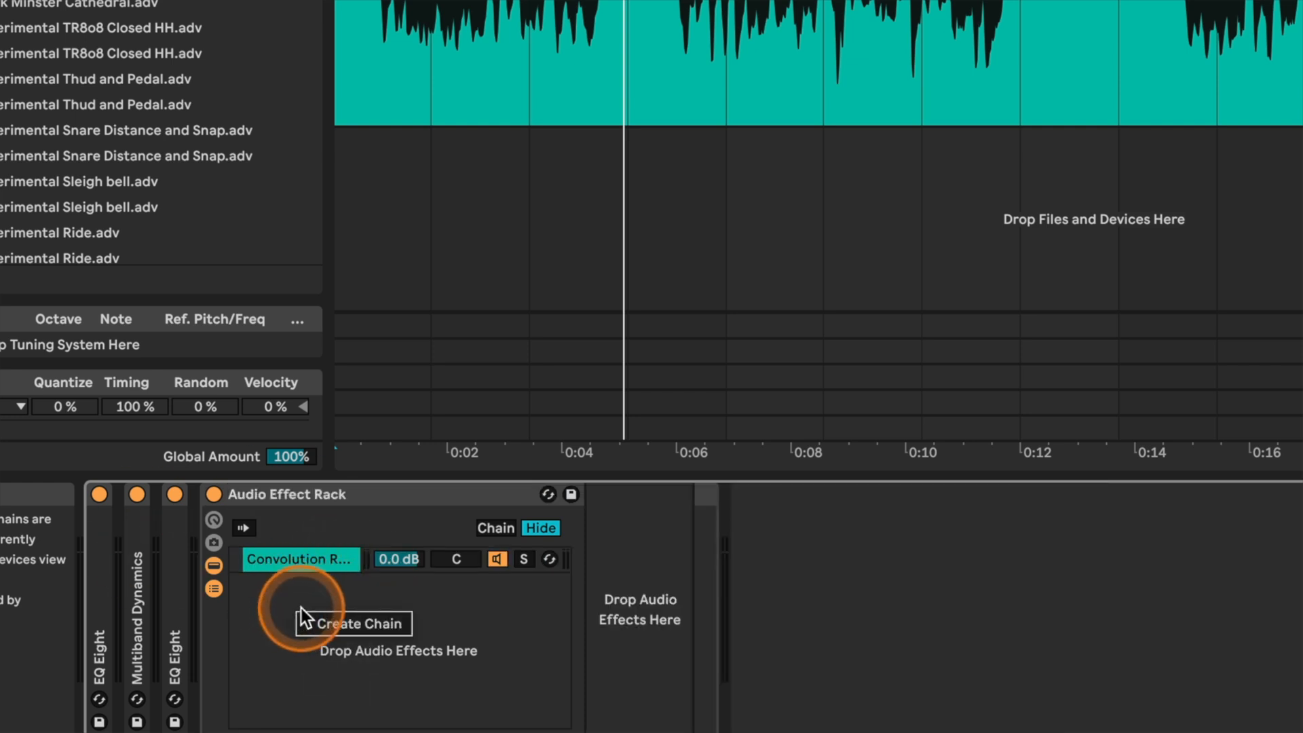
left_click(352, 624)
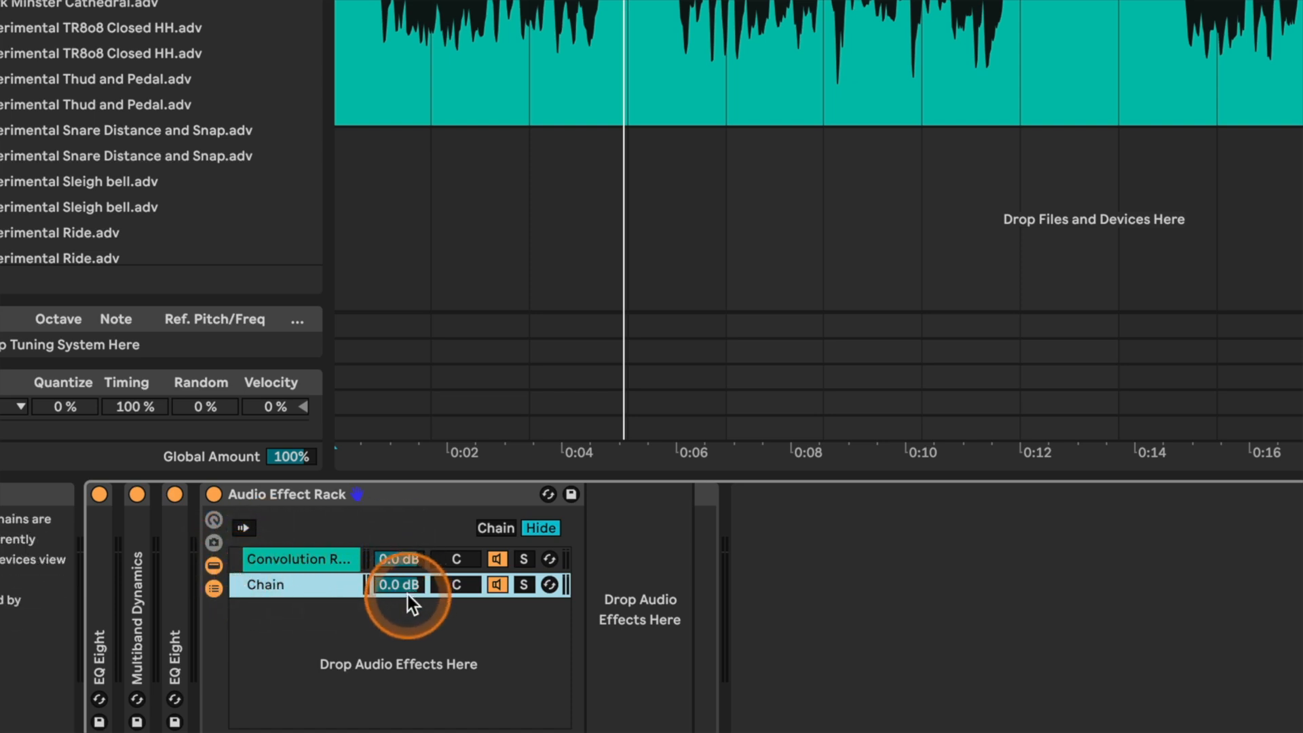
- Rename the rack's empty chain as DRY and the Convolution Reverb chain as REVERB, and play the clip
key("ctrl+r")
type("DRY")
key("Return")
left_click(305, 562)
key("ctrl+r")
type("REVERB")
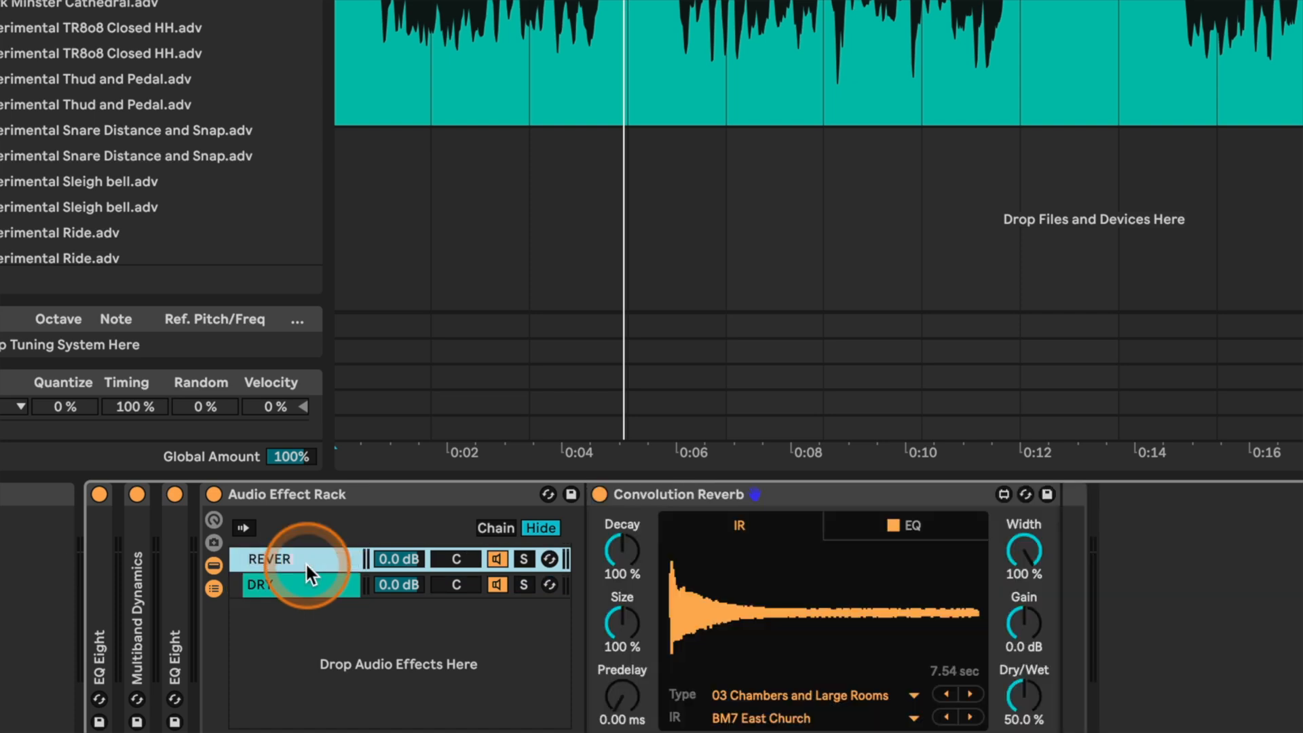
key("Return")
key("space")
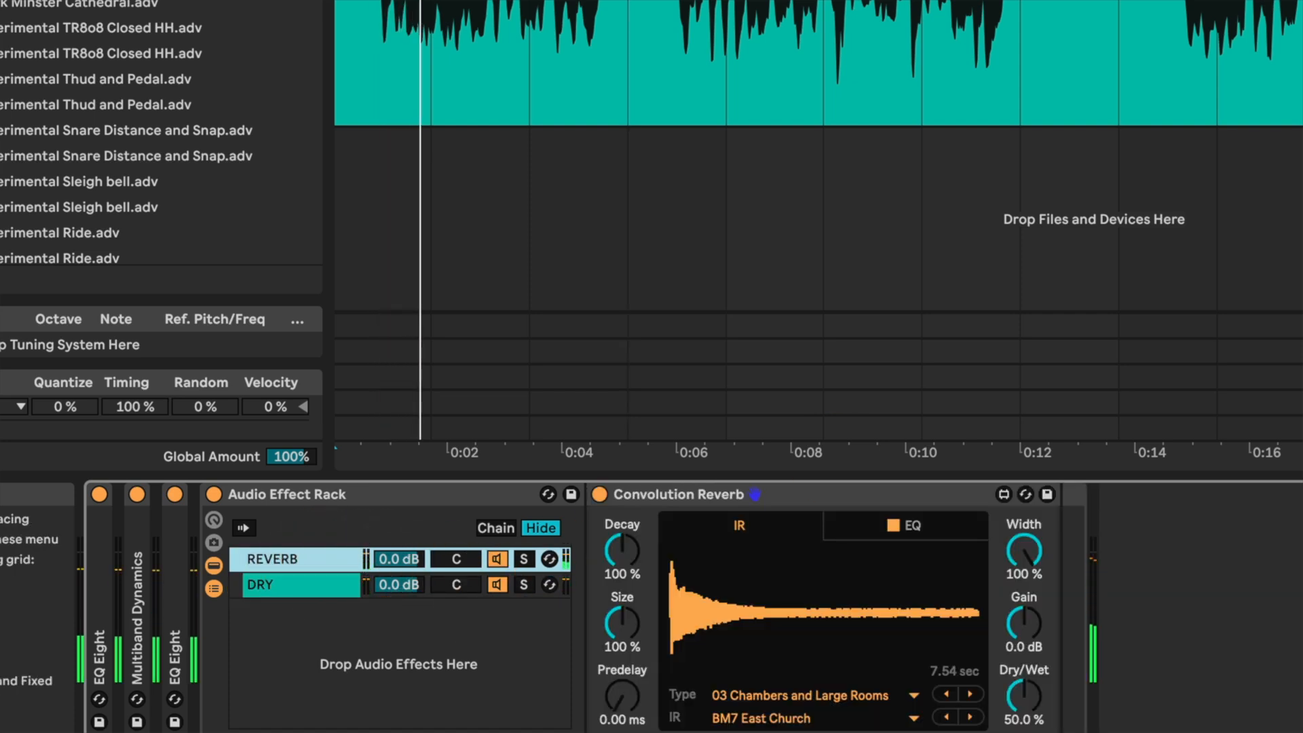
- Set Convolution Reverb's Dry/Wet to 100 % and the REVERB chain's volume to -24.0 dB while playing the clip
left_click(487, 609)
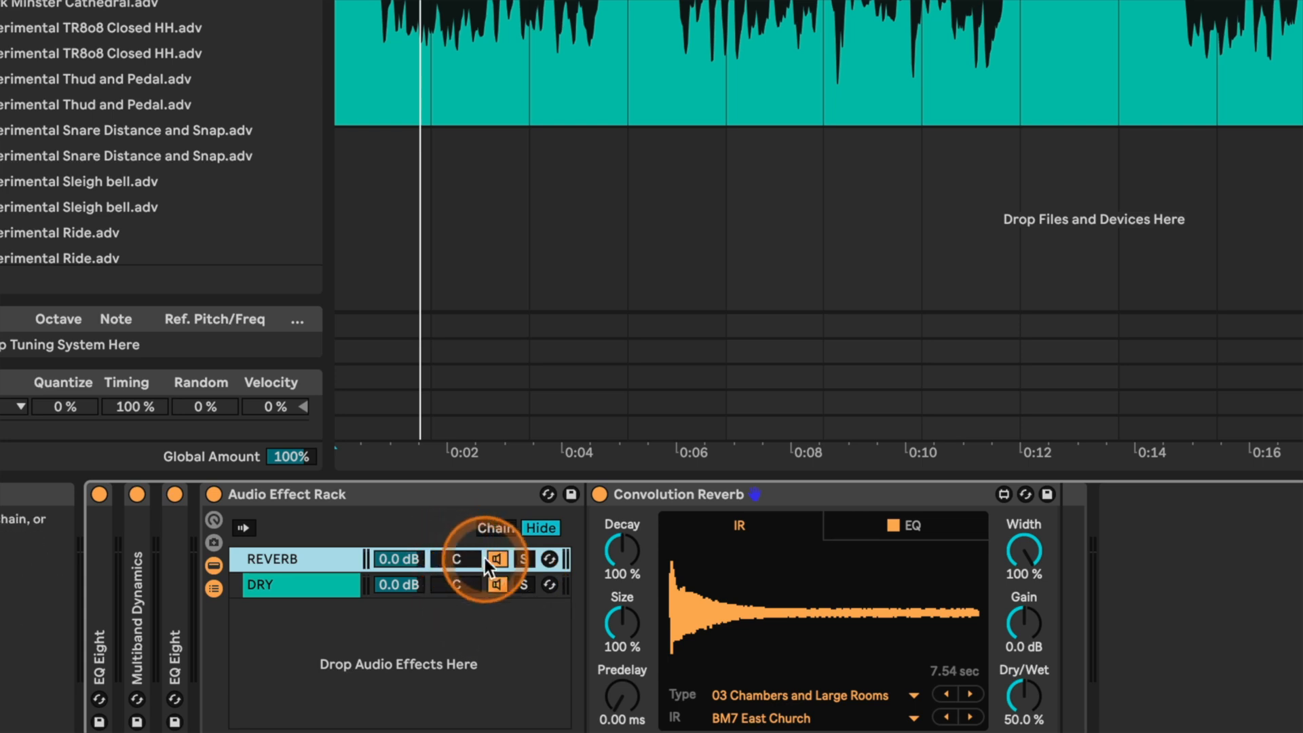
left_click(1028, 703)
left_click_drag(1027, 703, 1027, 652)
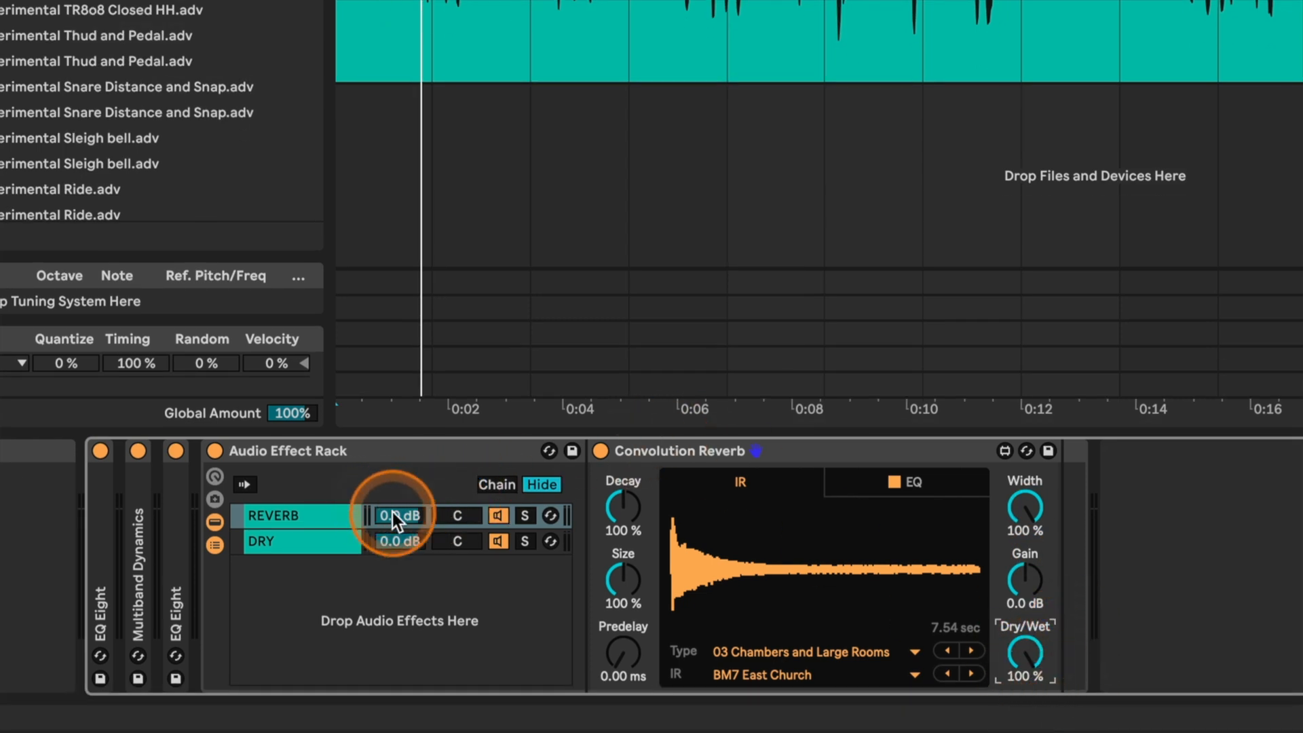
left_click(403, 513)
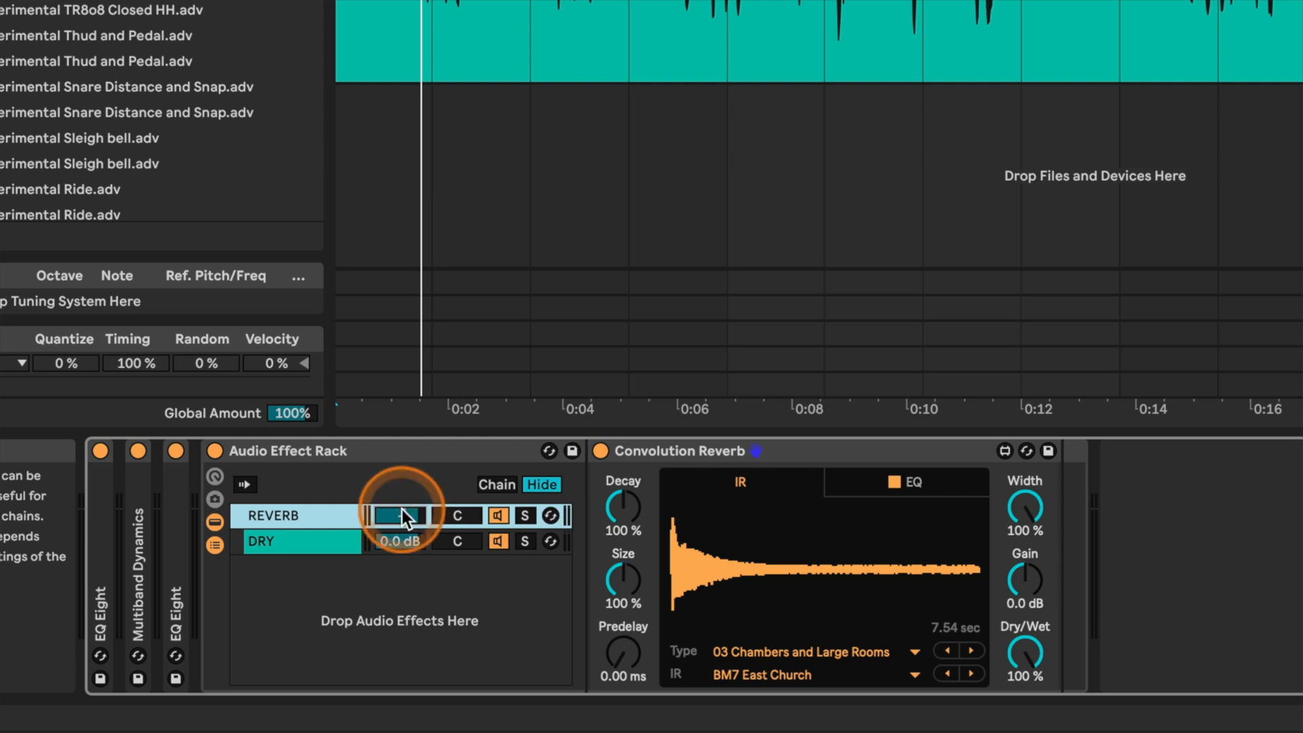
key("space")
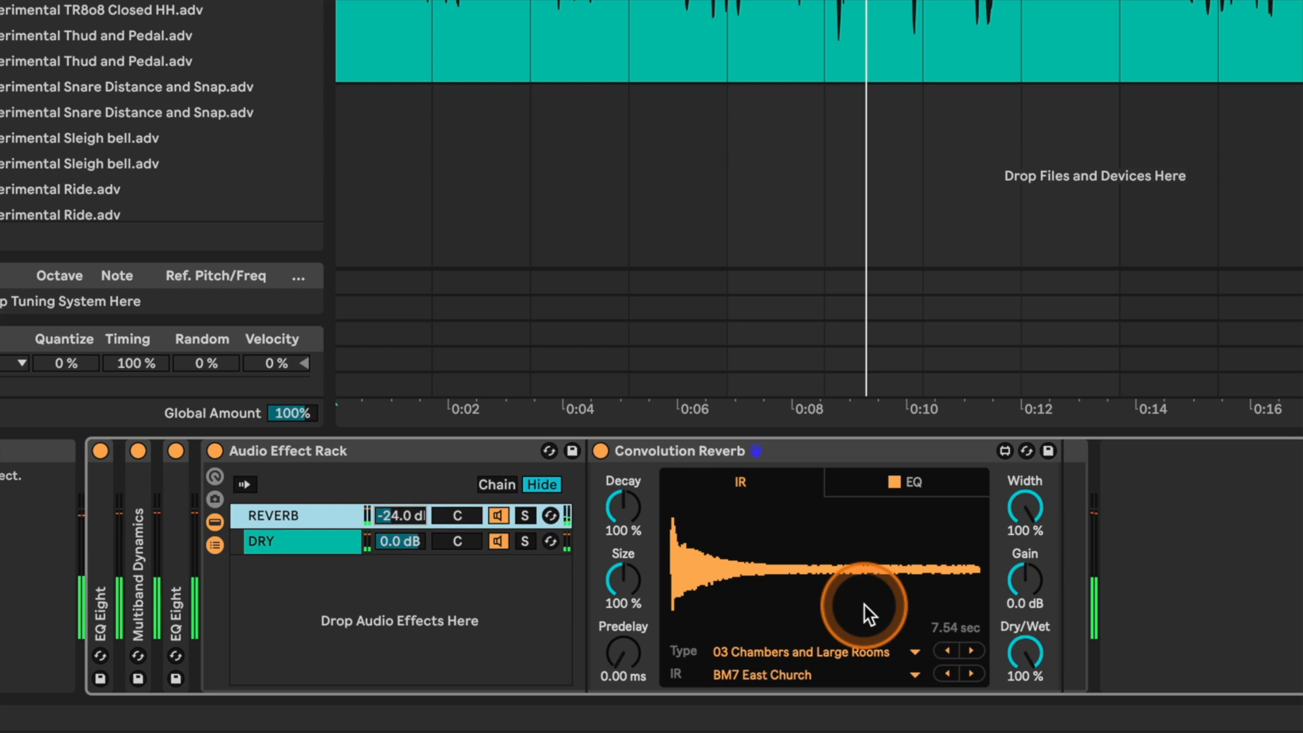
- Search the browser for "compress" and add the Compressor directly after Convolution Reverb inside the REVERB chain
key("super+f")
type("com")
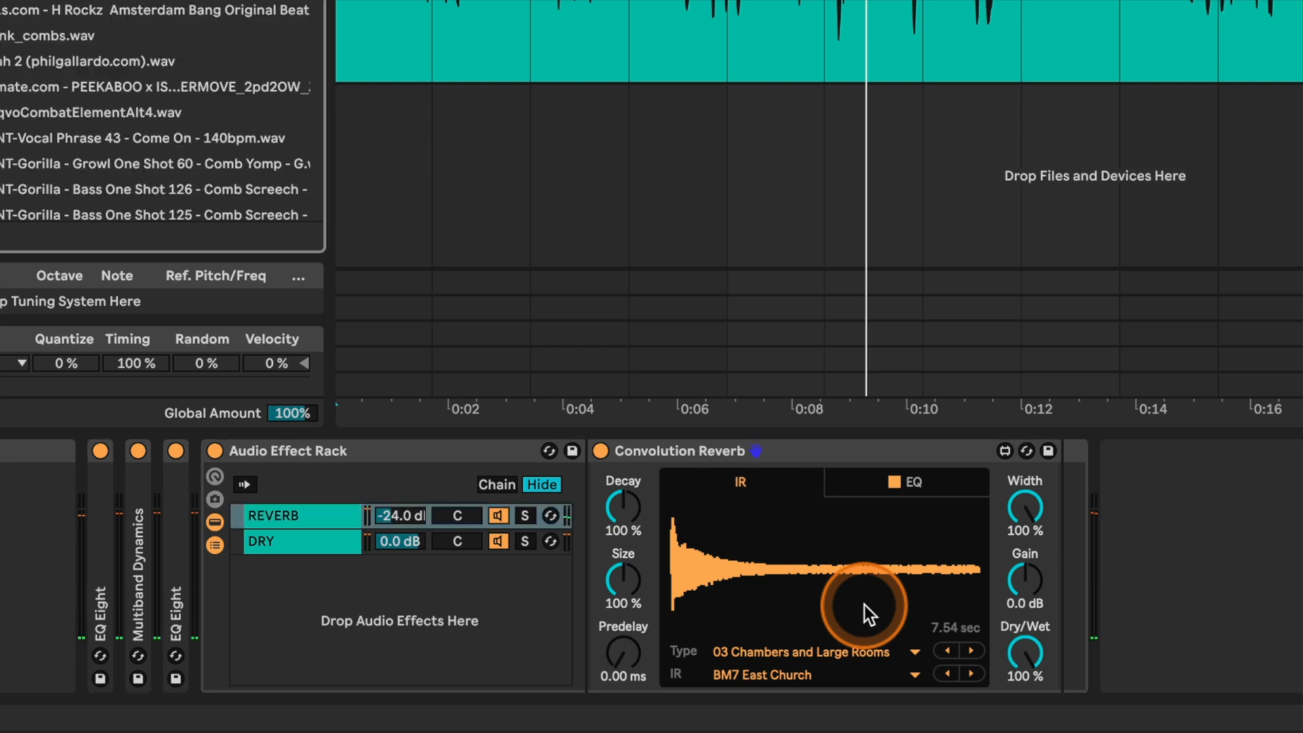
type("press")
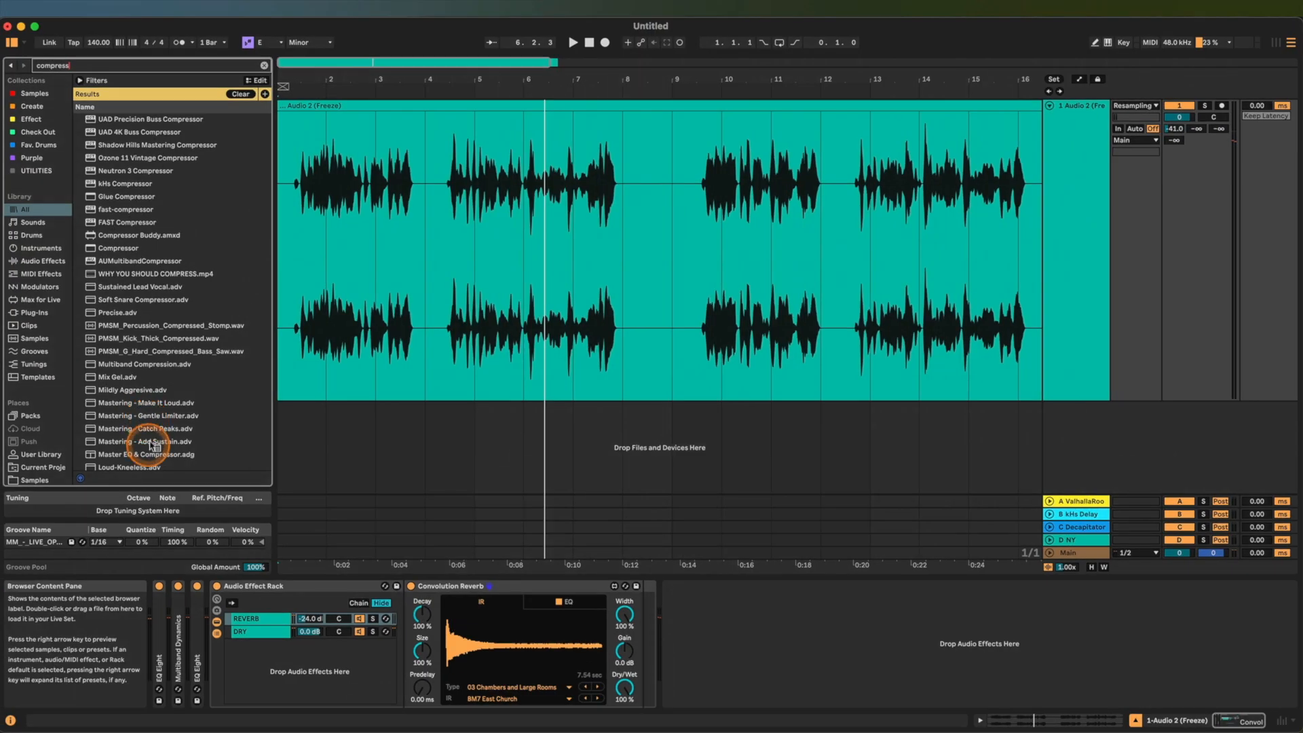
double_click(118, 247)
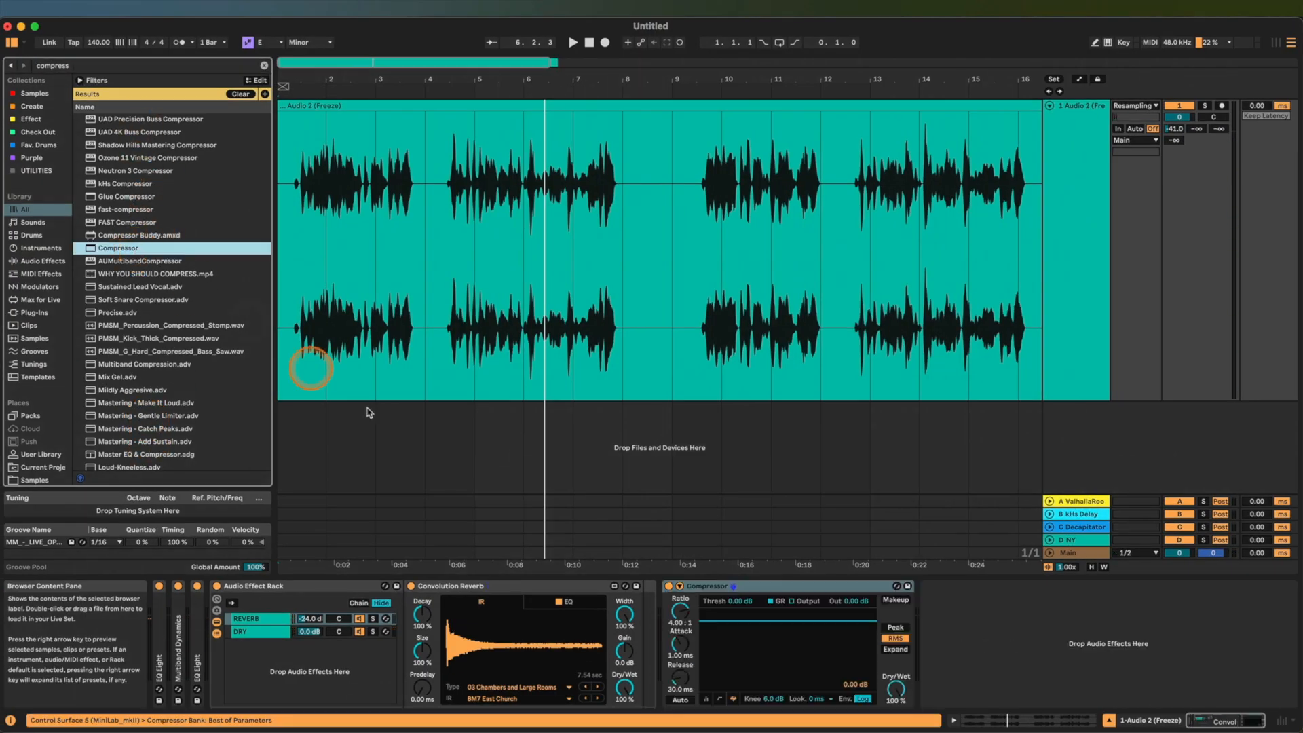
left_click_drag(756, 588, 667, 607)
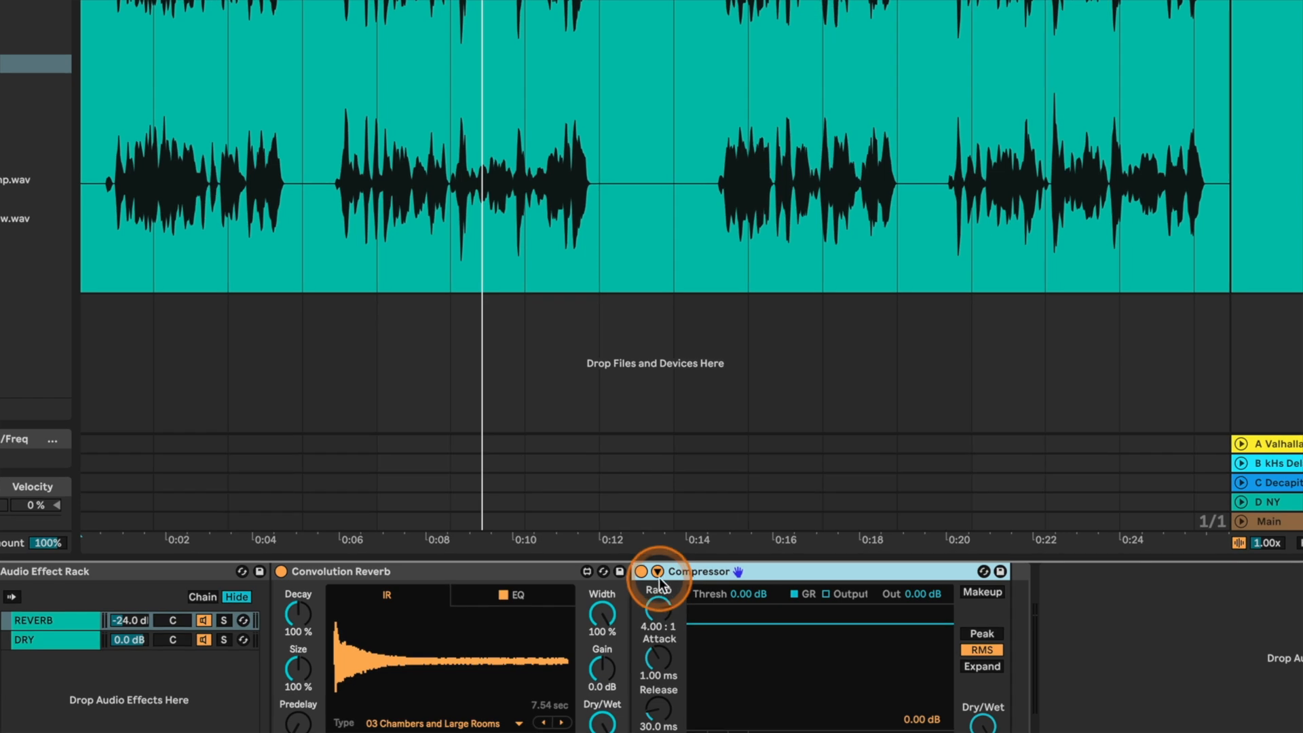
- Enable the Compressor's sidechain and take its audio from the 1-Audio 2 (Freeze) track
left_click(661, 588)
left_click(674, 592)
left_click(662, 622)
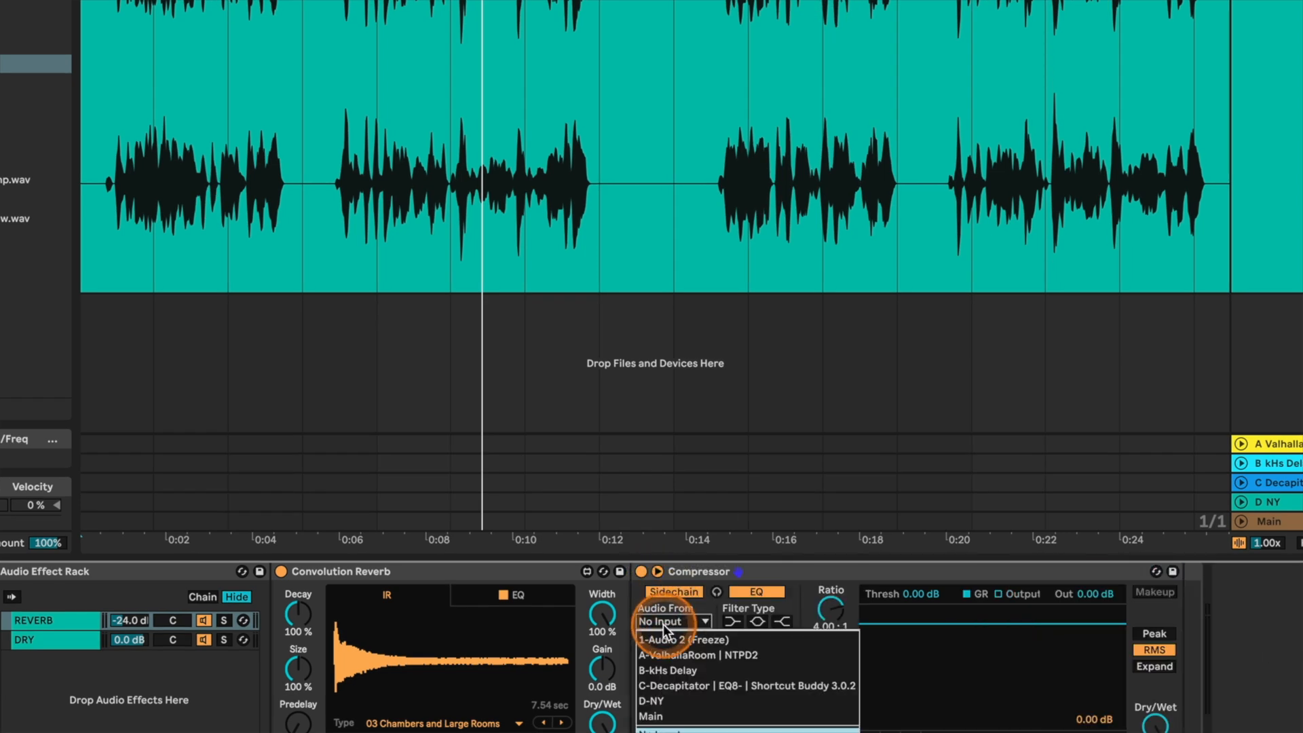
left_click(768, 639)
- Try a Compressor threshold of -39.2 dB during playback, and readjust the threshold to -16.4 dB
left_click_drag(902, 622, 913, 710)
key("space")
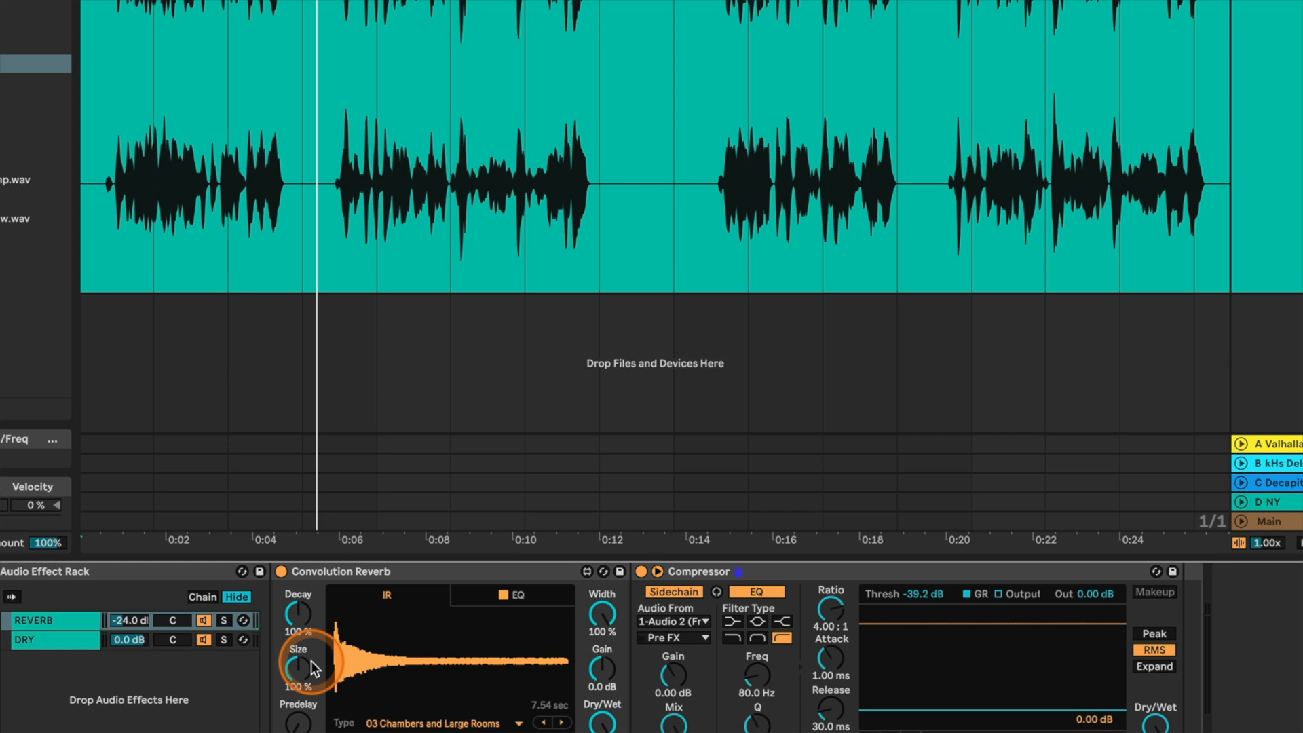
key("space")
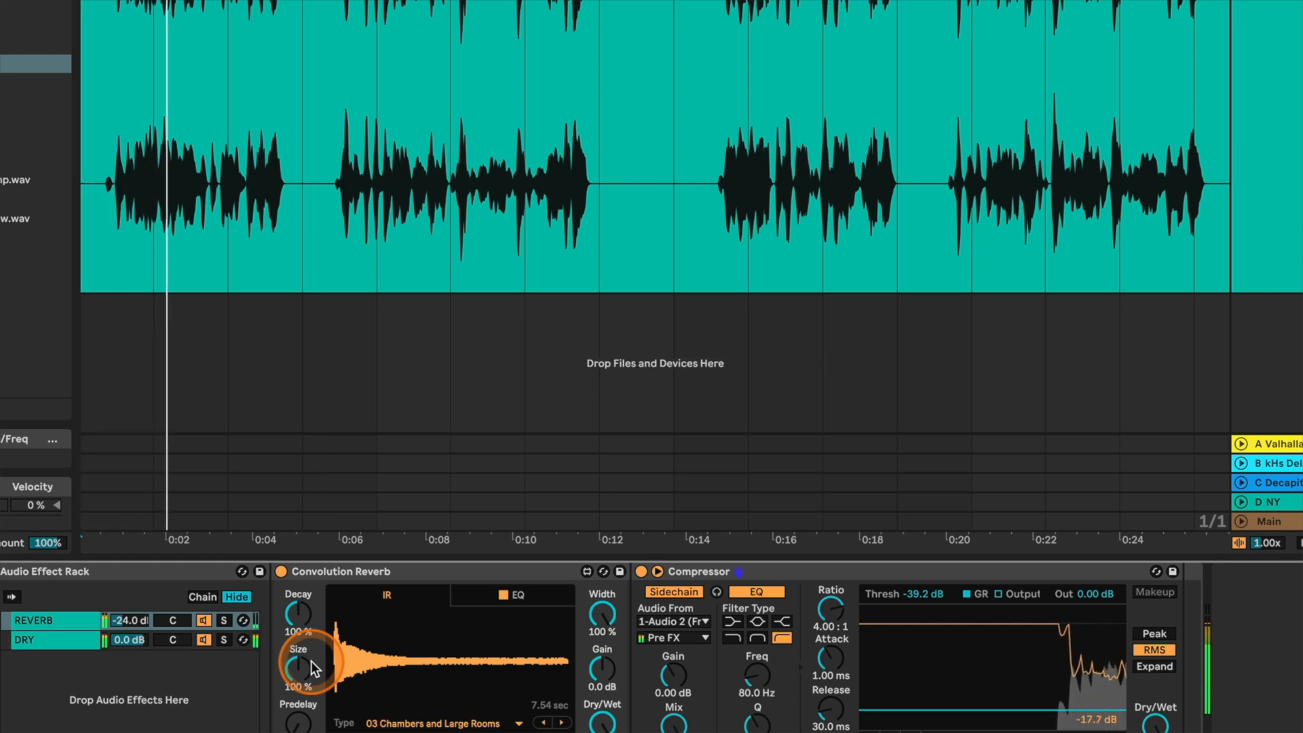
left_click_drag(884, 710, 884, 675)
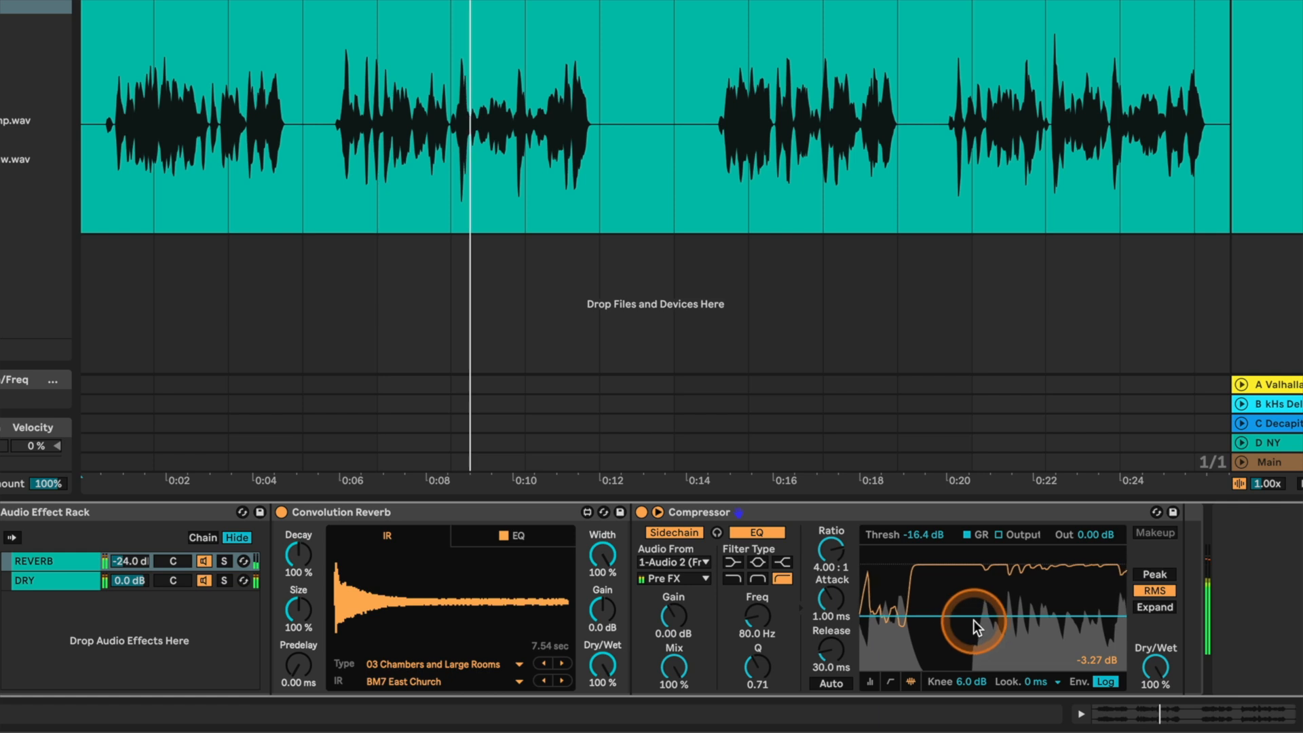
- Lower the REVERB chain Compressor's threshold to -21.1 dB during playback
left_click_drag(975, 663, 974, 669)
left_click_drag(974, 616, 969, 657)
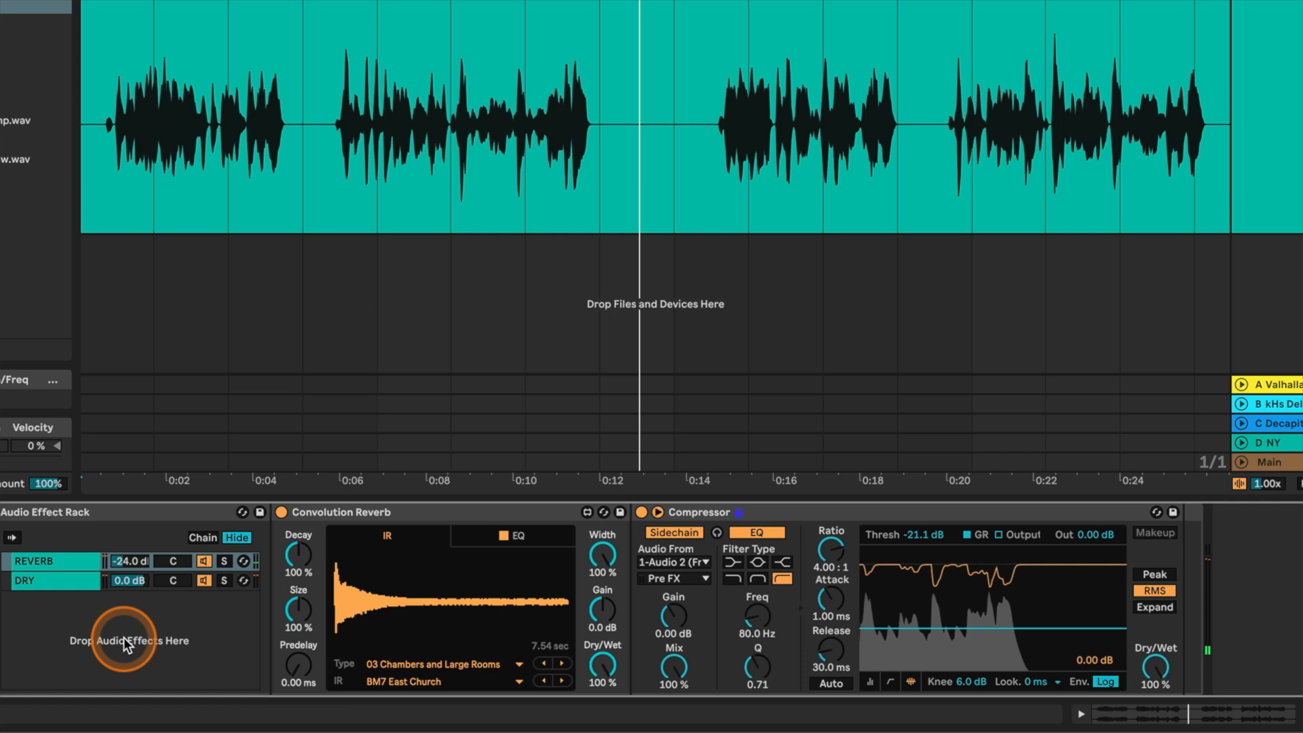
- Create a third chain in the Audio Effect Rack and name it DELAY
left_click(88, 635)
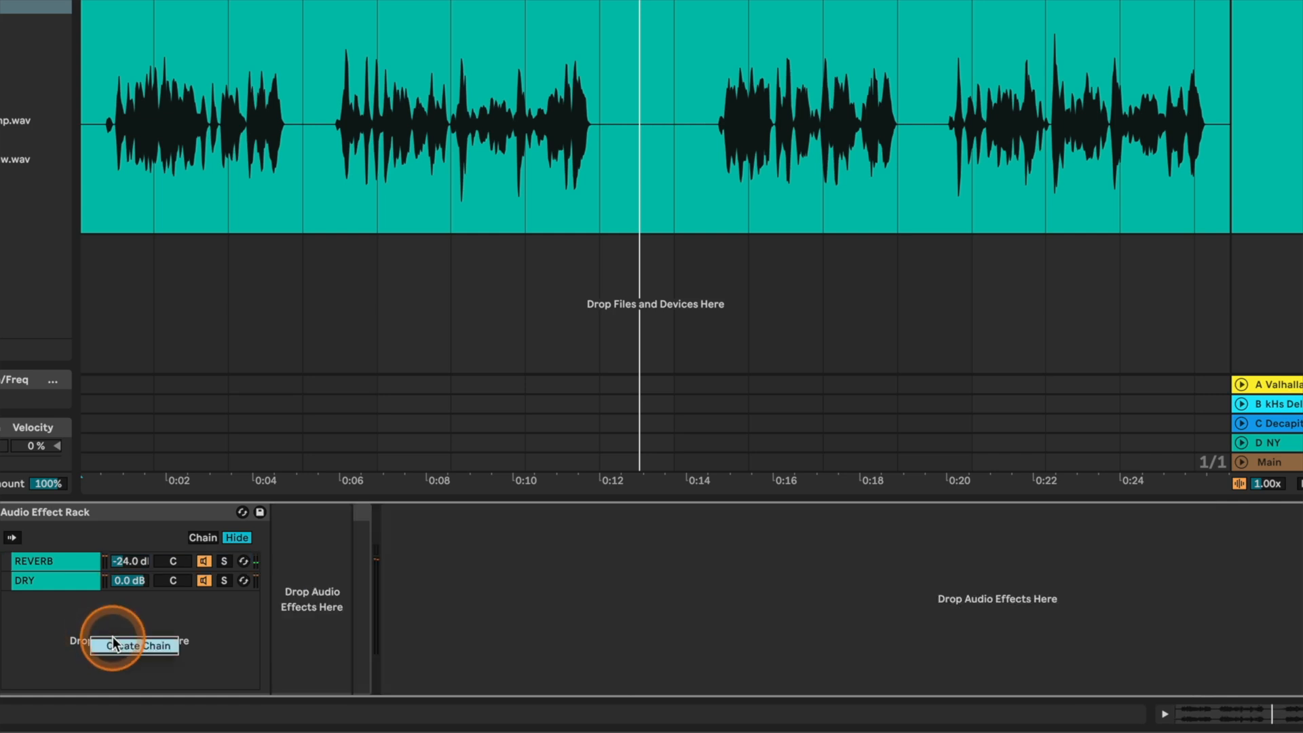
left_click(113, 642)
key("super+r")
type("DELAY")
key("Return")
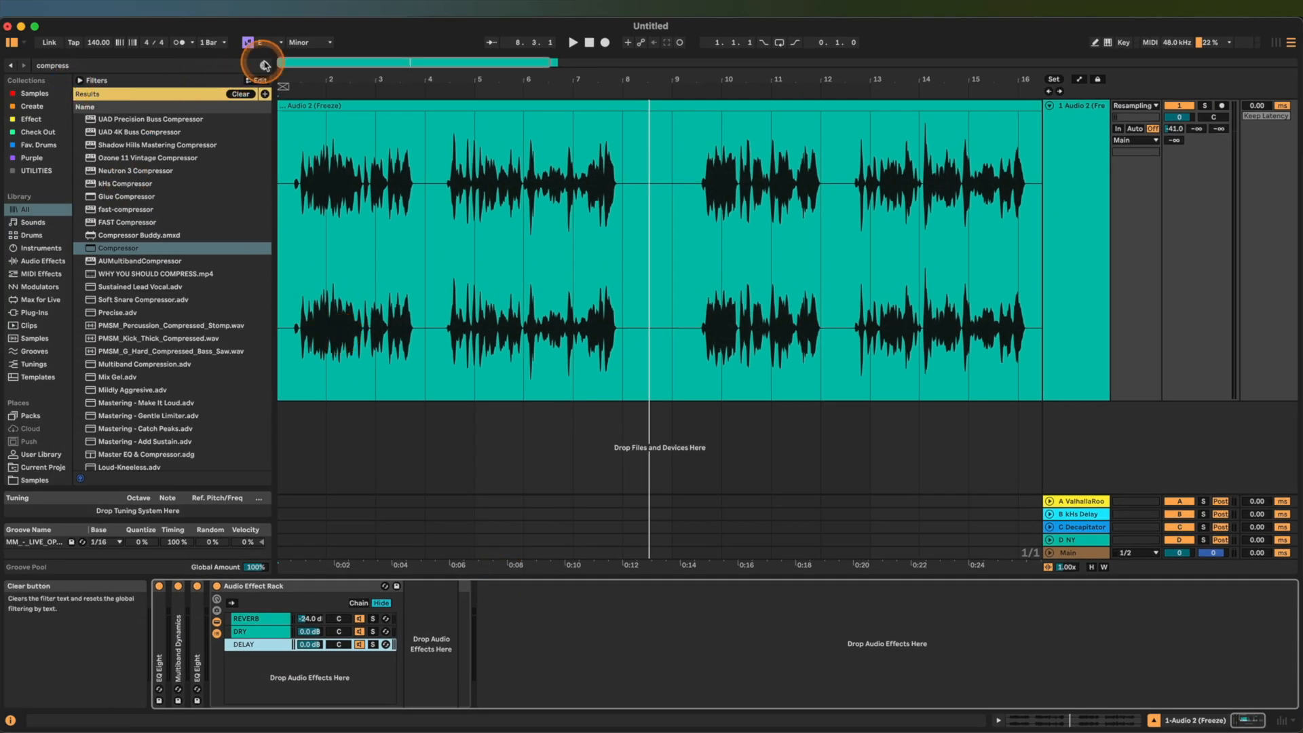
- Search the browser for "delay" and place the Delay device inside the DELAY chain
left_click(265, 65)
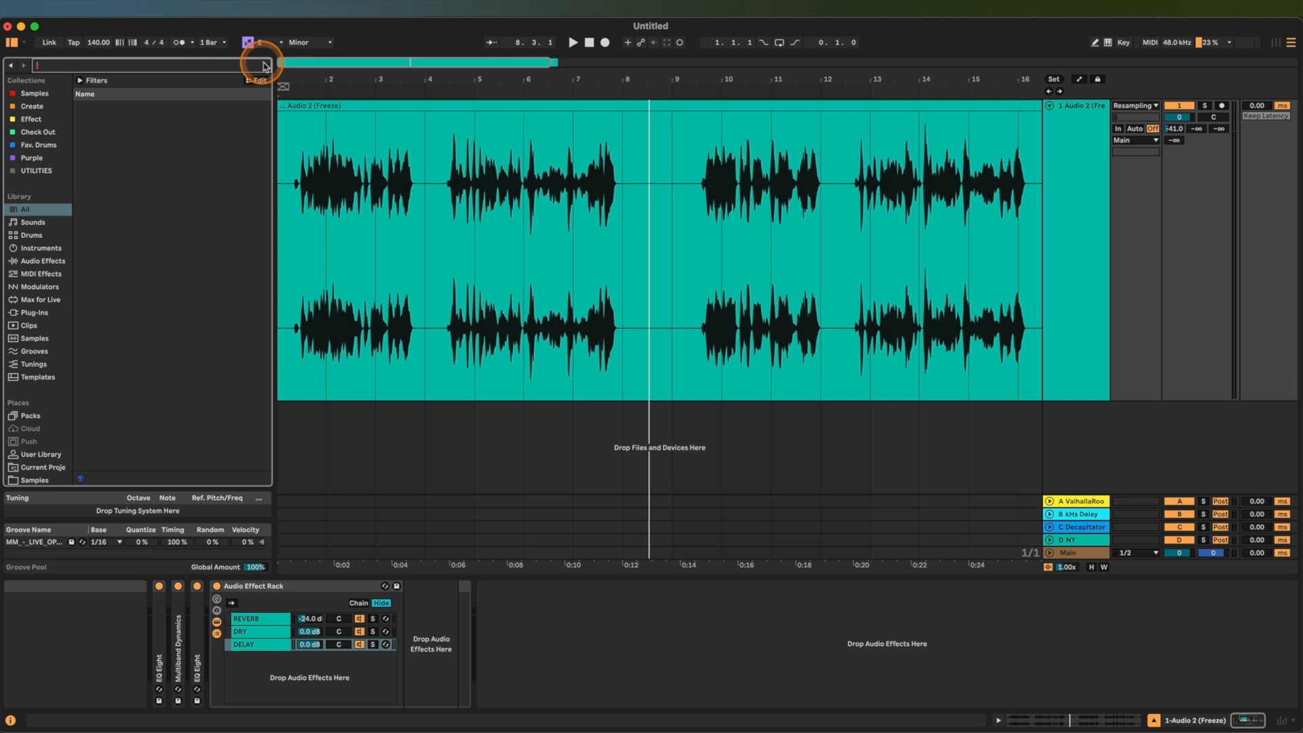
type("delay")
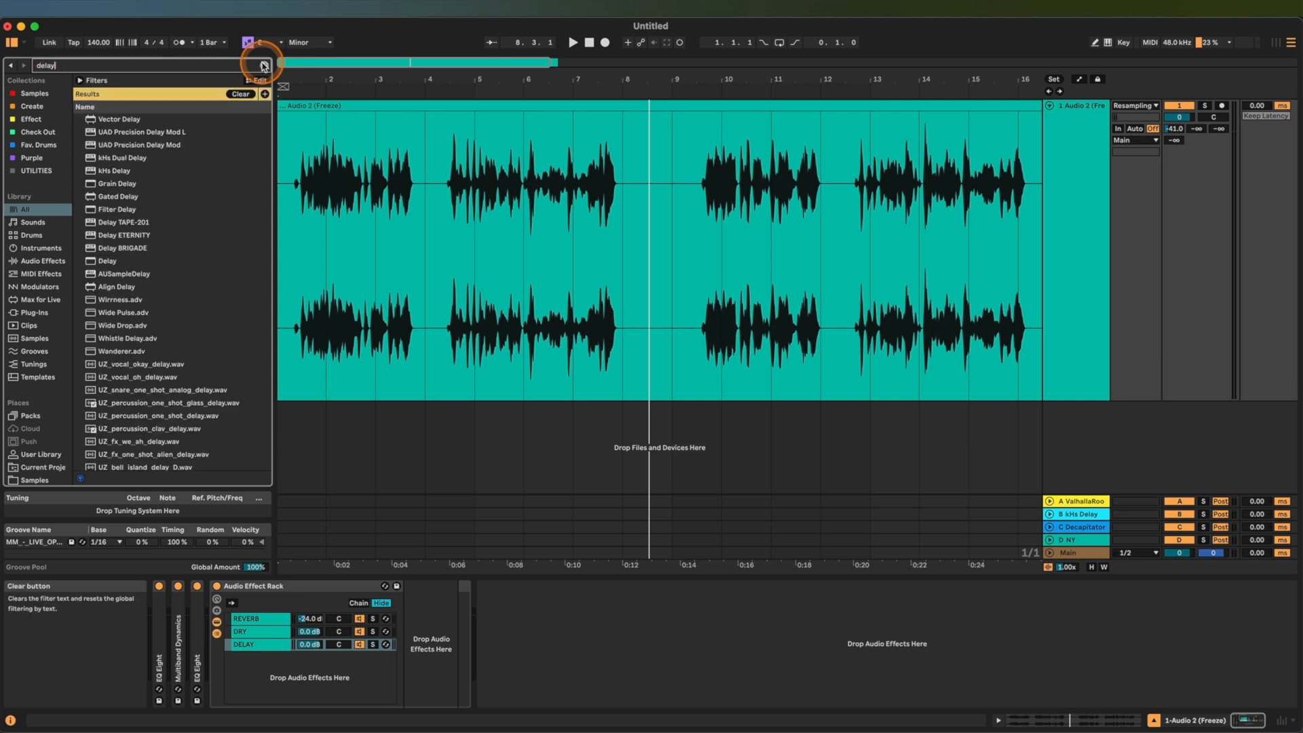
double_click(107, 260)
left_click_drag(514, 588, 260, 649)
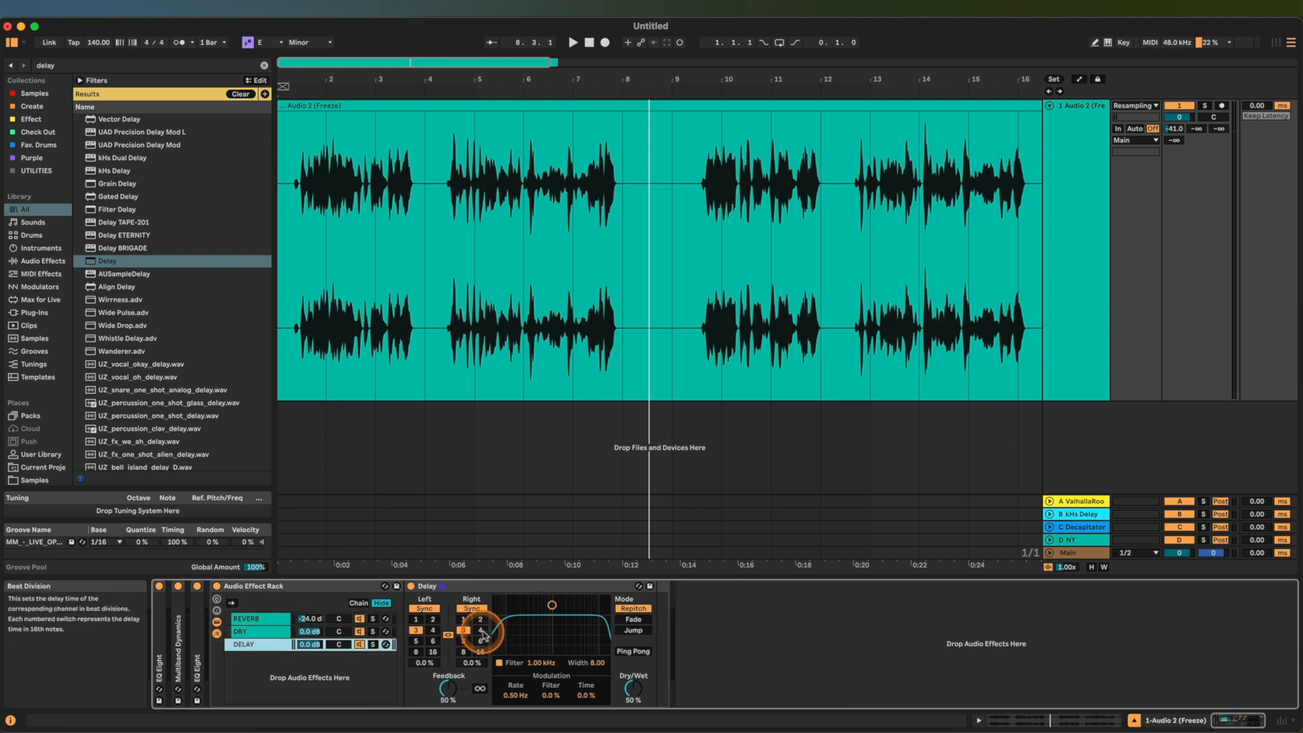
- Set both Delay channels to 4 sixteenths, Dry/Wet to 100 %, Ping Pong on, and the filter to 276 Hz with width 6.20
left_click(482, 631)
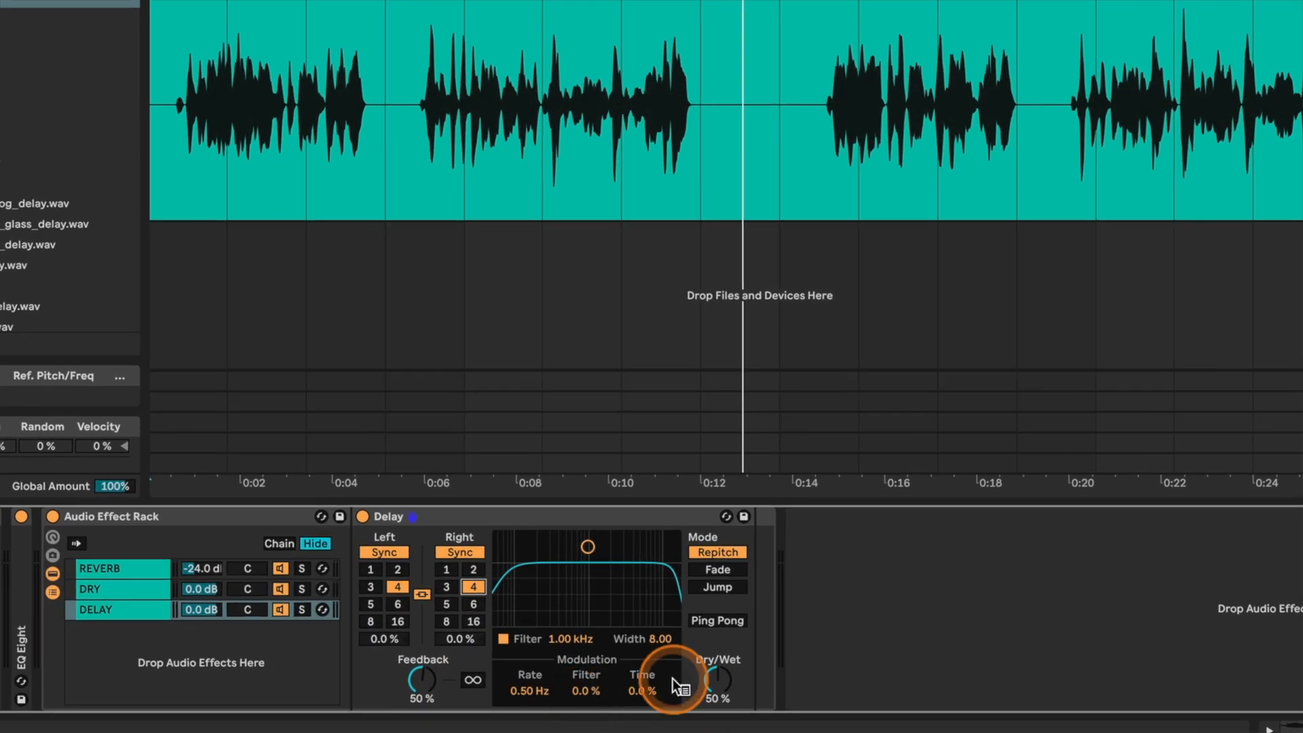
left_click_drag(611, 689, 634, 694)
left_click(718, 621)
left_click(588, 546)
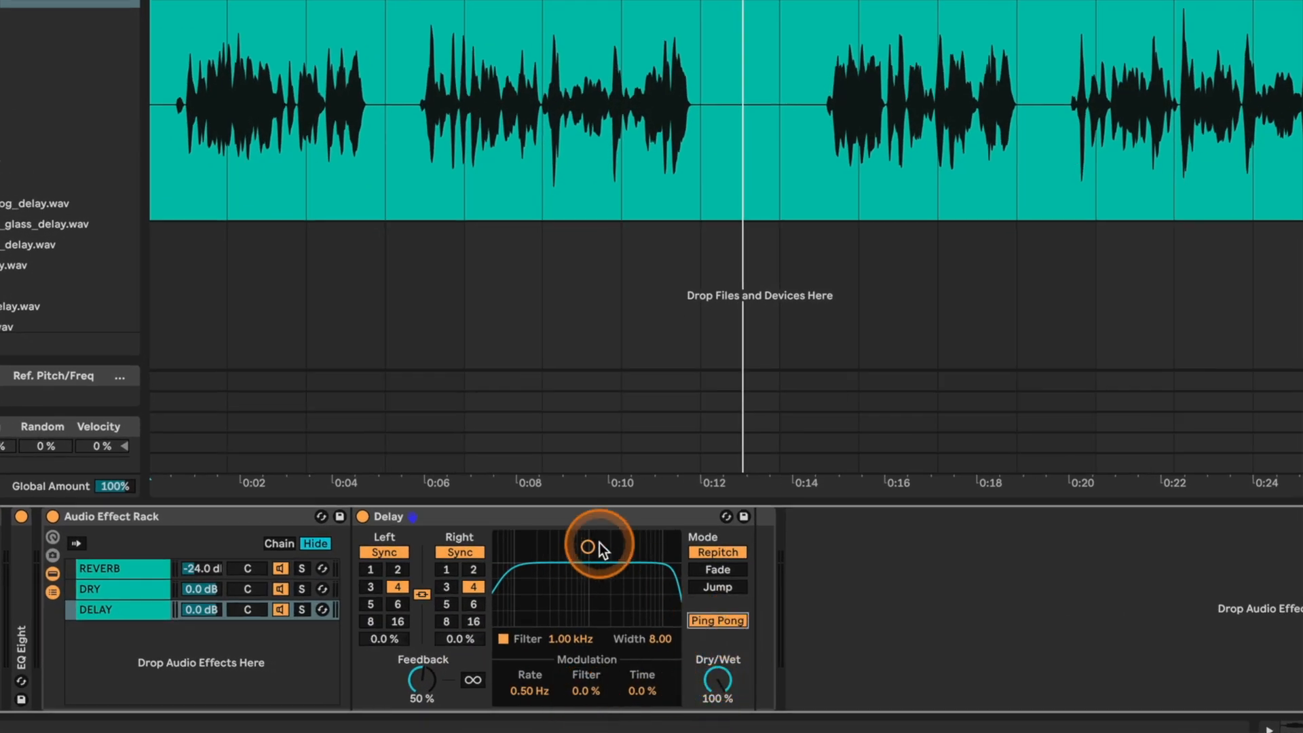
left_click_drag(587, 547, 549, 564)
- Try the DELAY chain at -24.0 dB during playback, with Delay's filter at 7.80 kHz and width 7.88
left_click(189, 615)
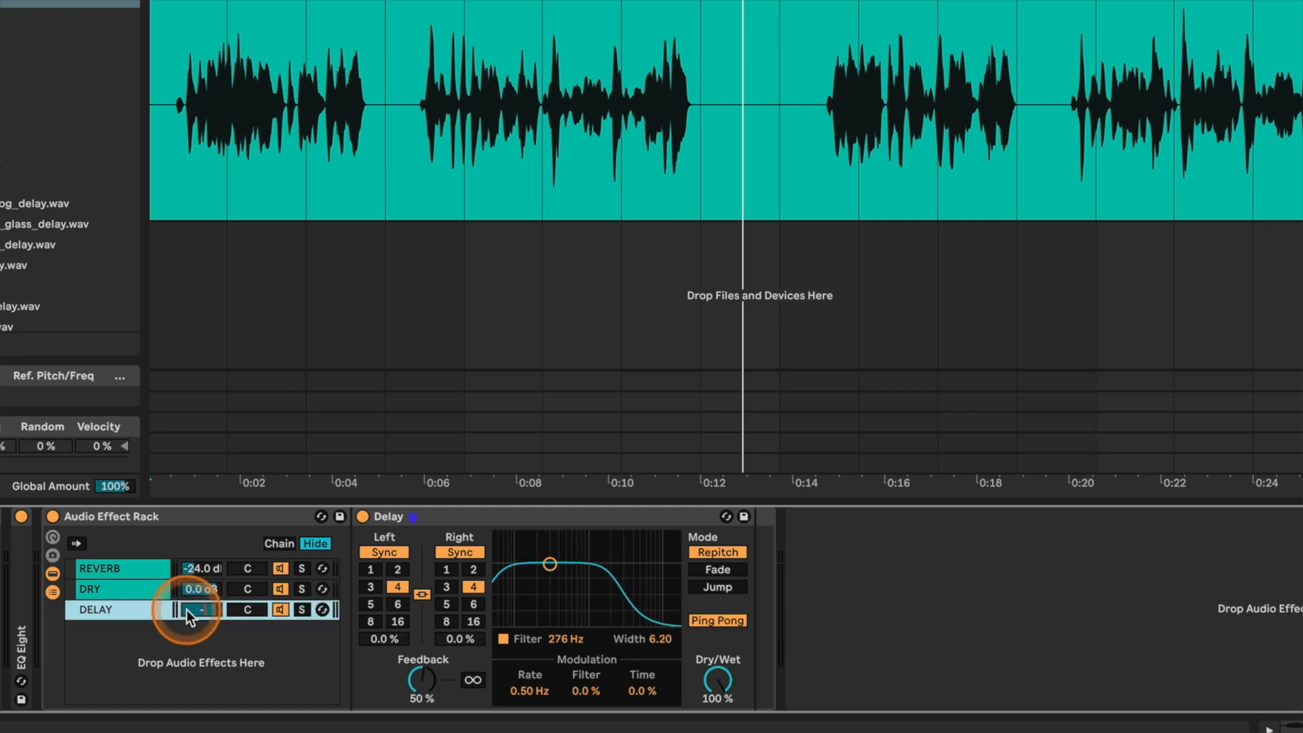
key("space")
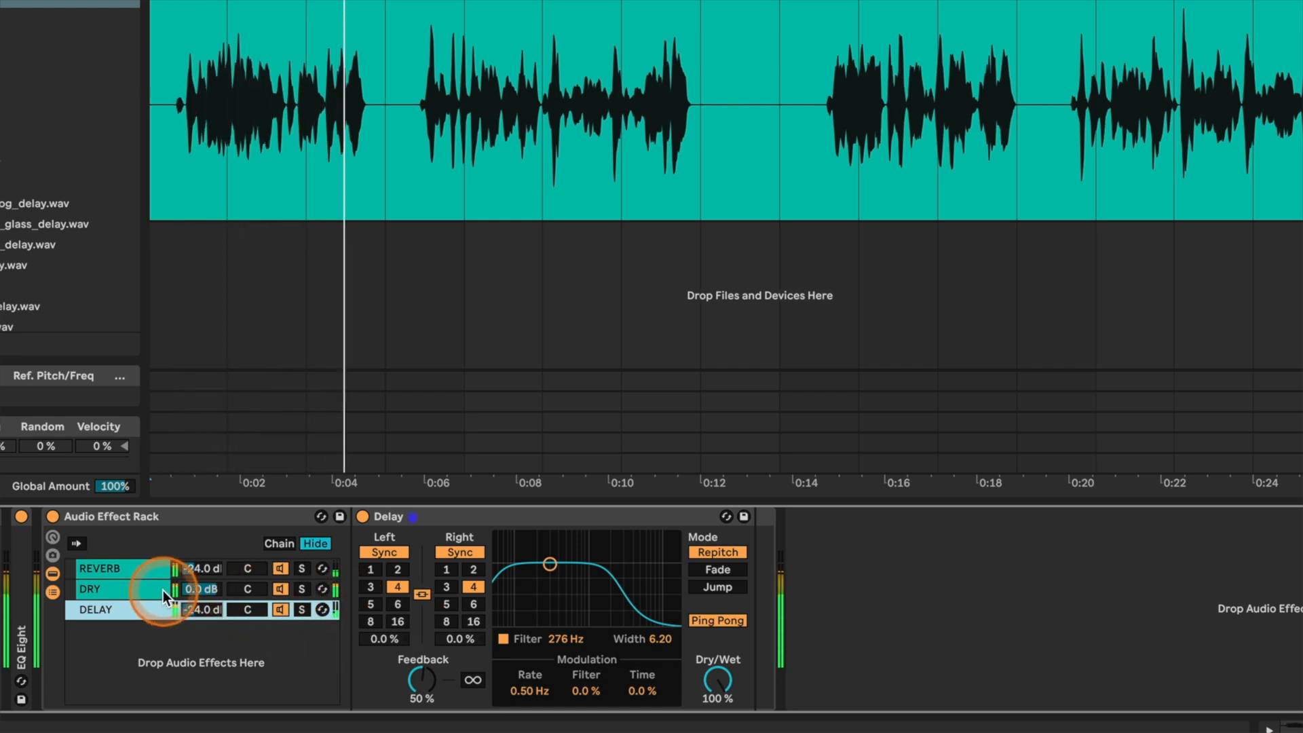
left_click_drag(549, 564, 649, 547)
- Copy the Compressor from the REVERB chain and paste it directly after Delay in the DELAY chain
left_click(124, 571)
left_click(1009, 520)
left_click(137, 630)
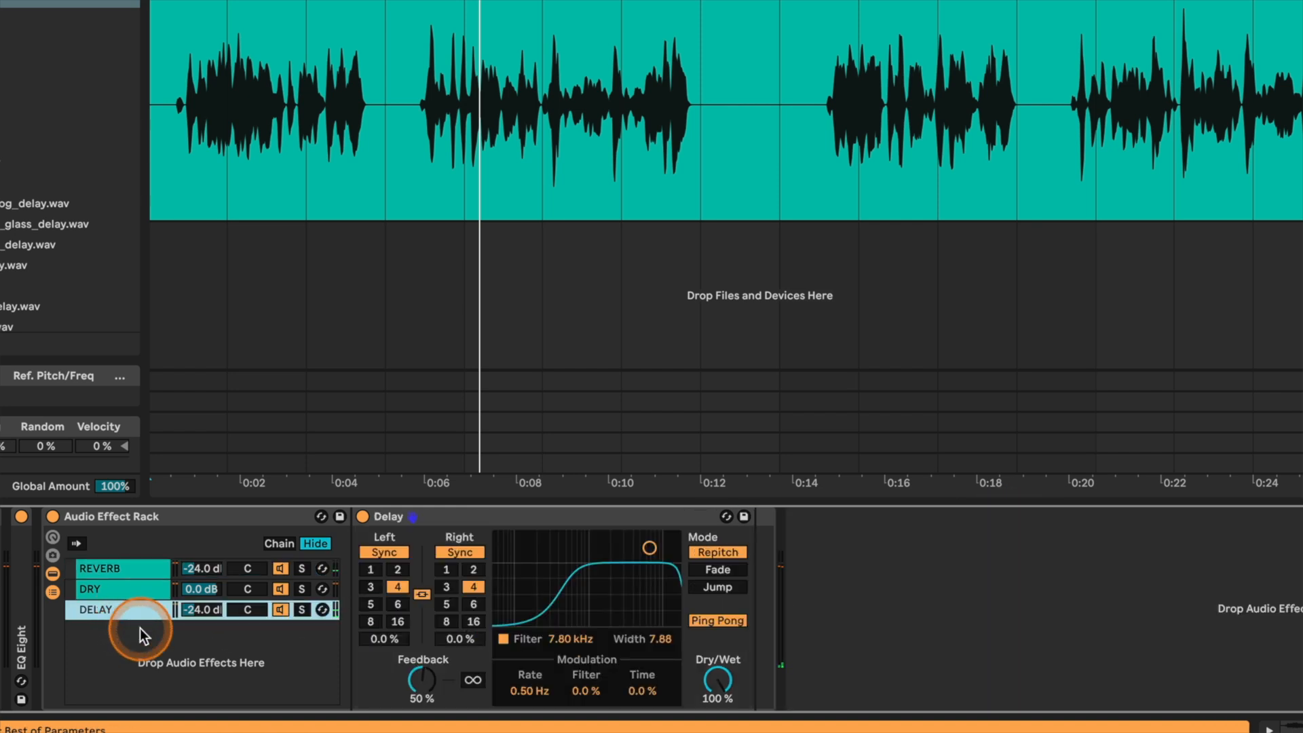
left_click(772, 604)
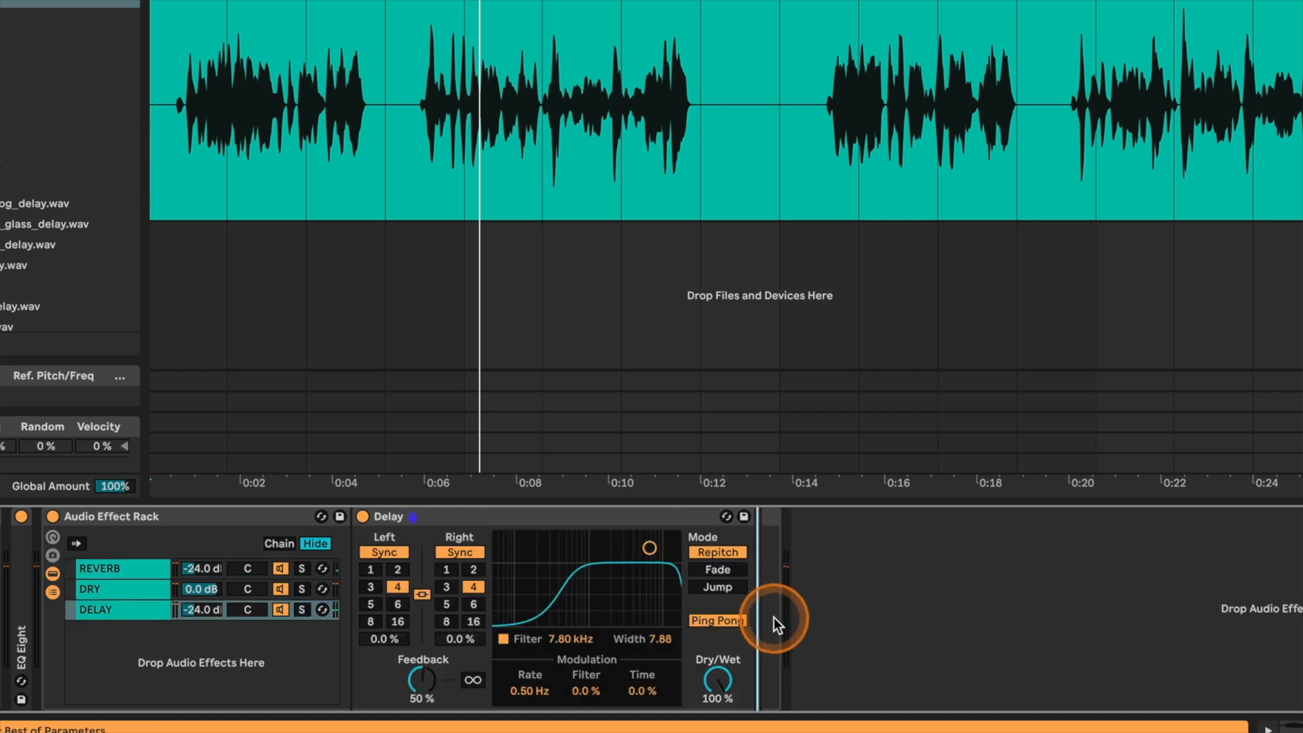
key("ctrl+v")
- Set the DELAY chain Compressor's threshold to -39.2 dB and the chain's volume to -18 dB during playback
key("space")
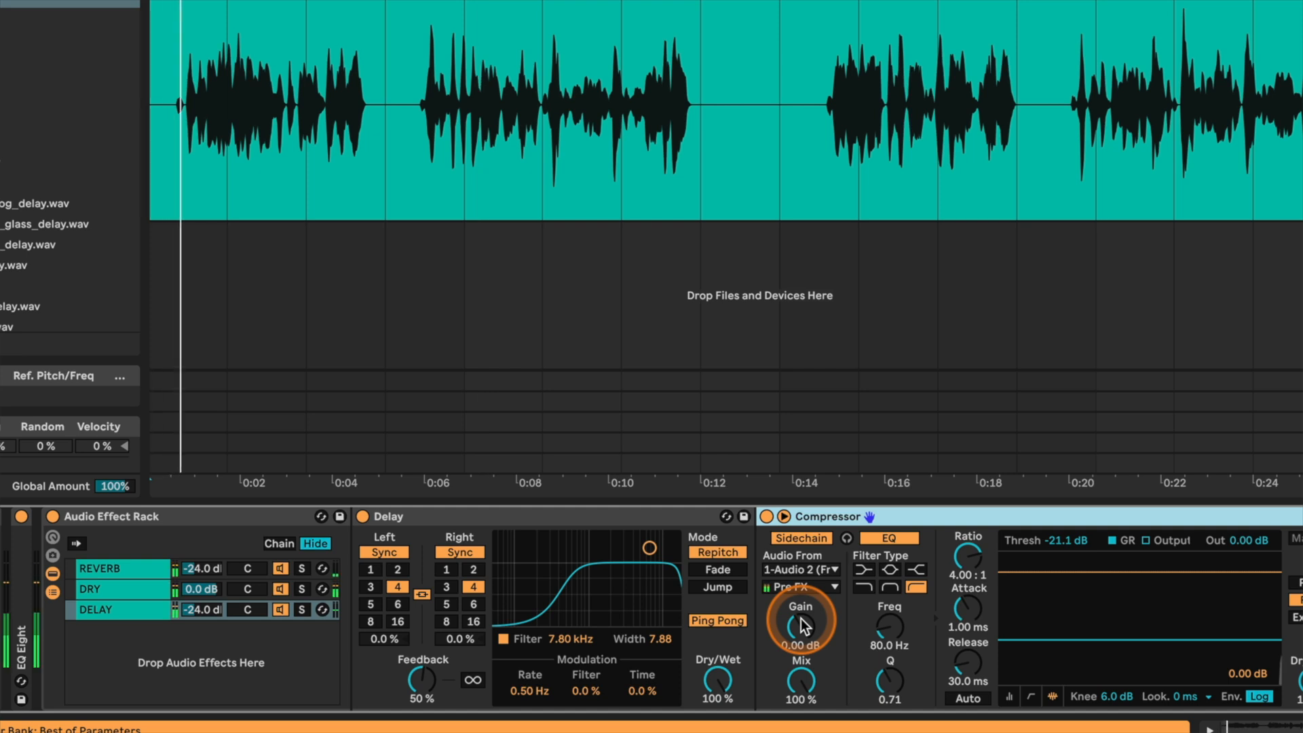
left_click_drag(1052, 573, 1052, 662)
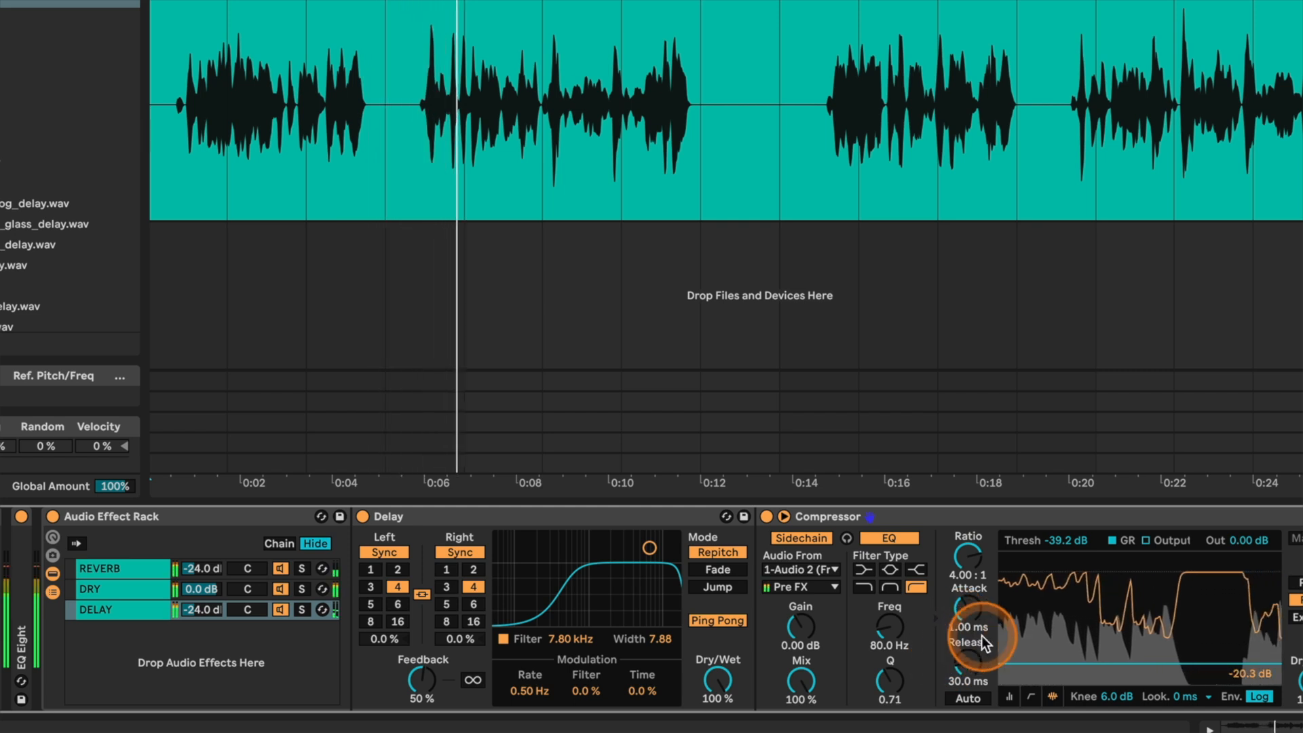
left_click(209, 612)
type("-18")
key("Return")
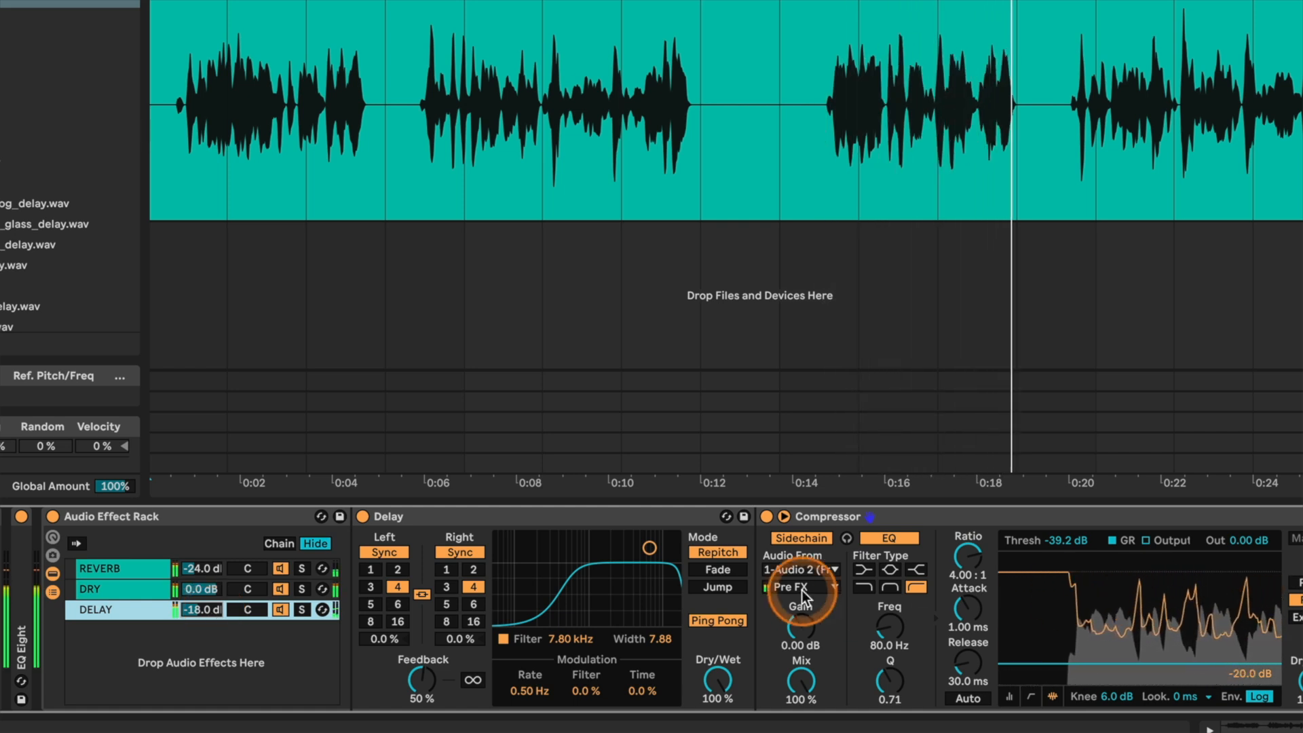
- Stop playback and set Delay's Dry/Wet to 48 % and its filter to 915 Hz with width 7.32
key("space")
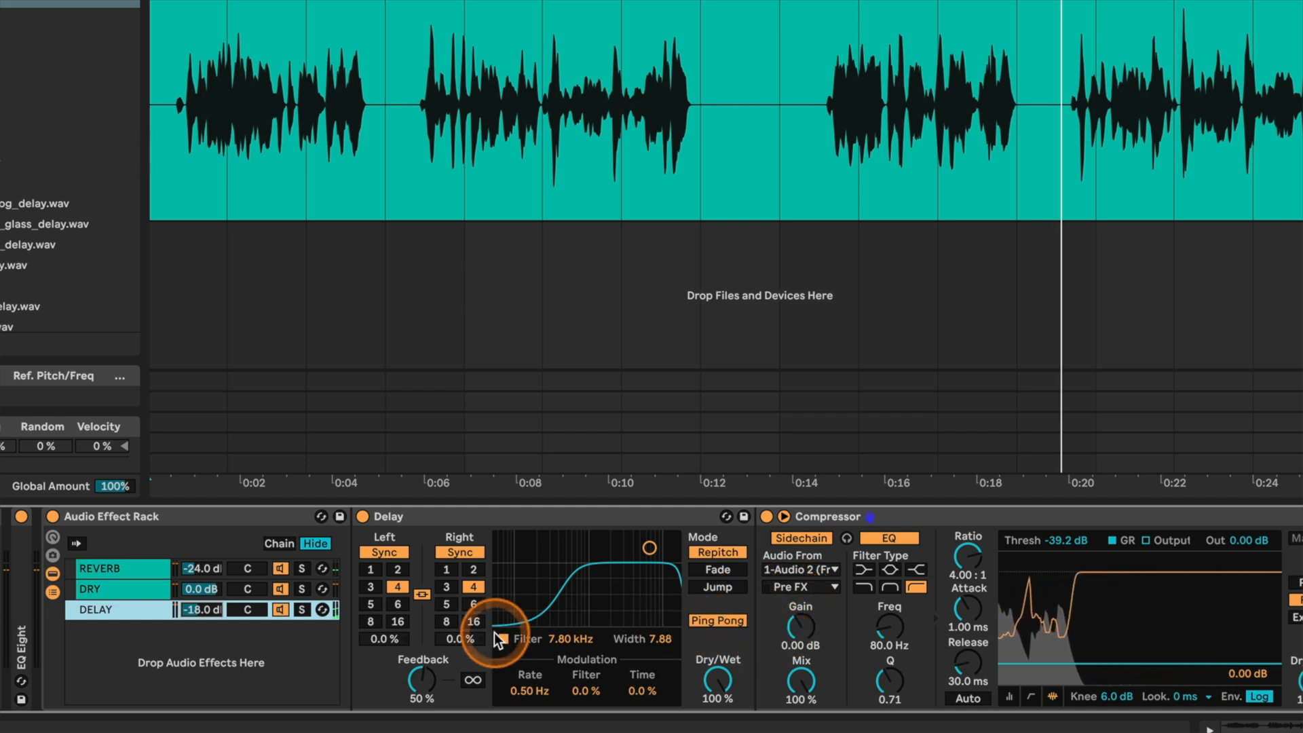
left_click_drag(731, 676, 723, 700)
left_click_drag(635, 544, 586, 552)
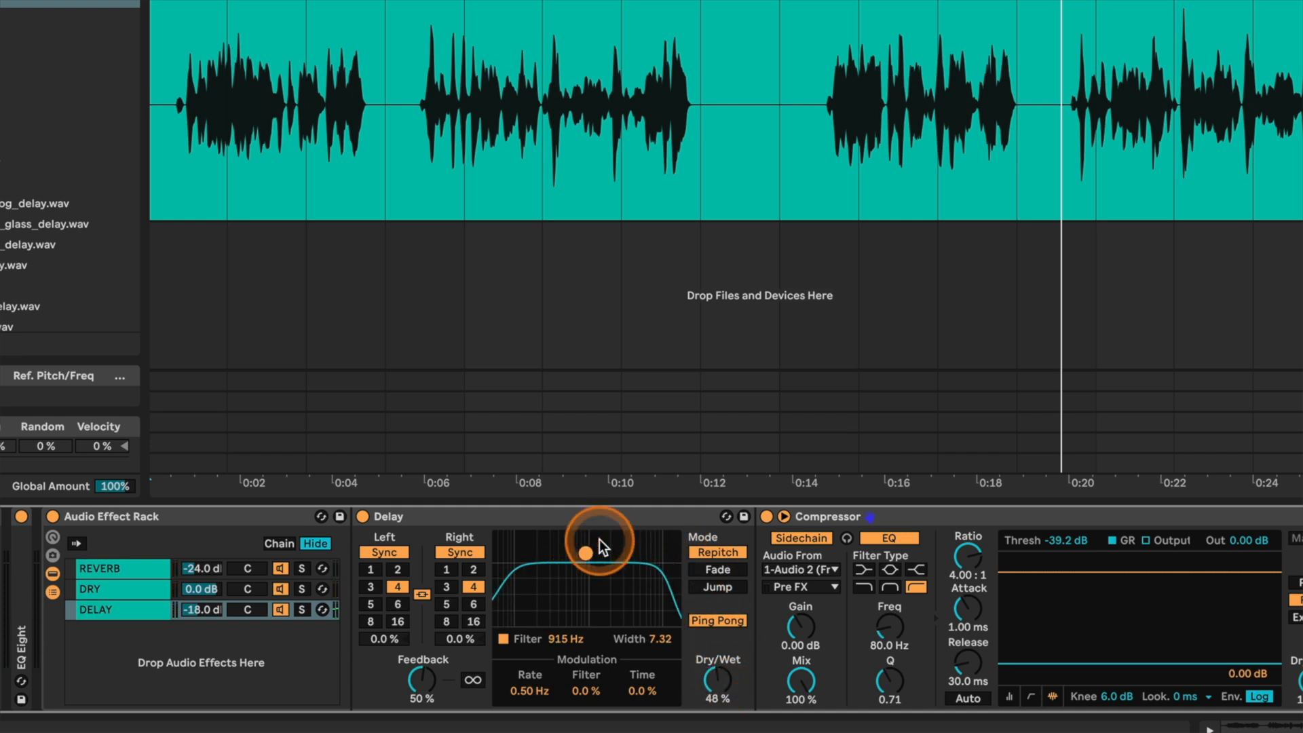
- Review the devices in the vocal's effect chain, from EQ Eight and Multiband Dynamics through to the Audio Effect Rack
double_click(167, 516)
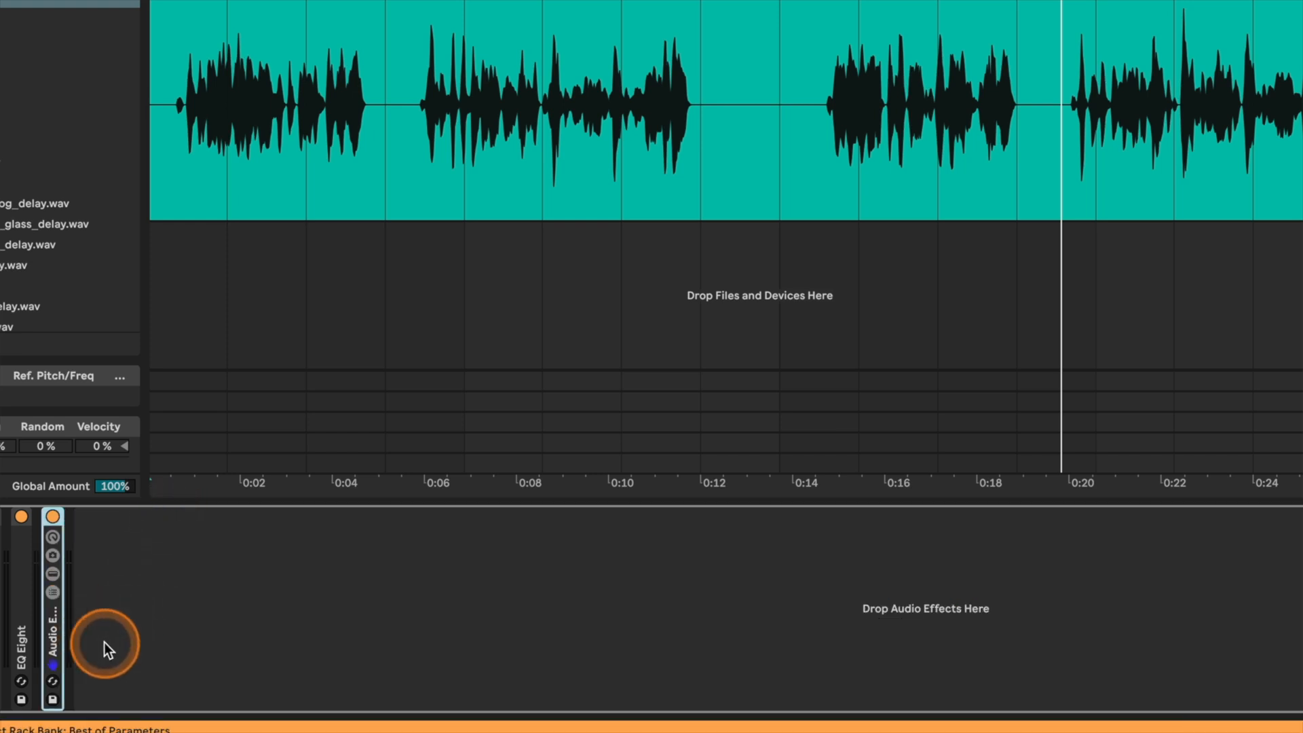
double_click(21, 635)
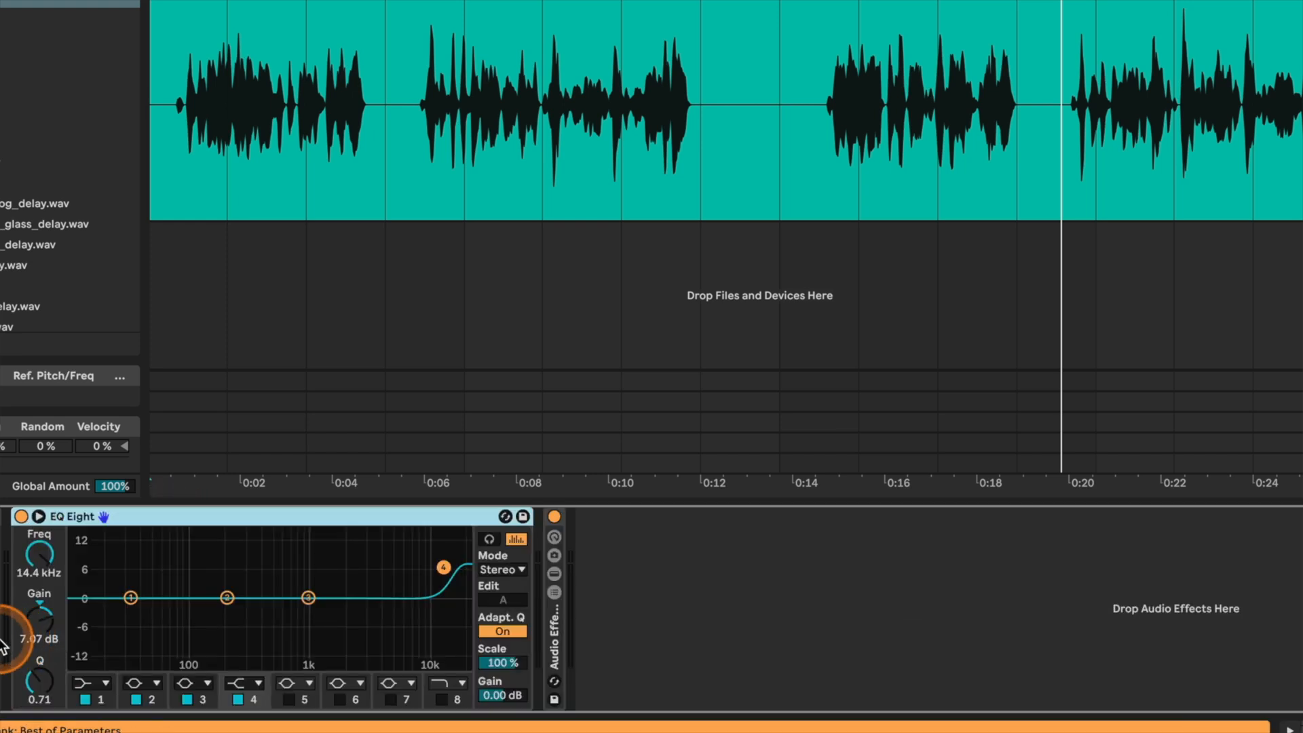
left_click(3, 641)
double_click(4, 642)
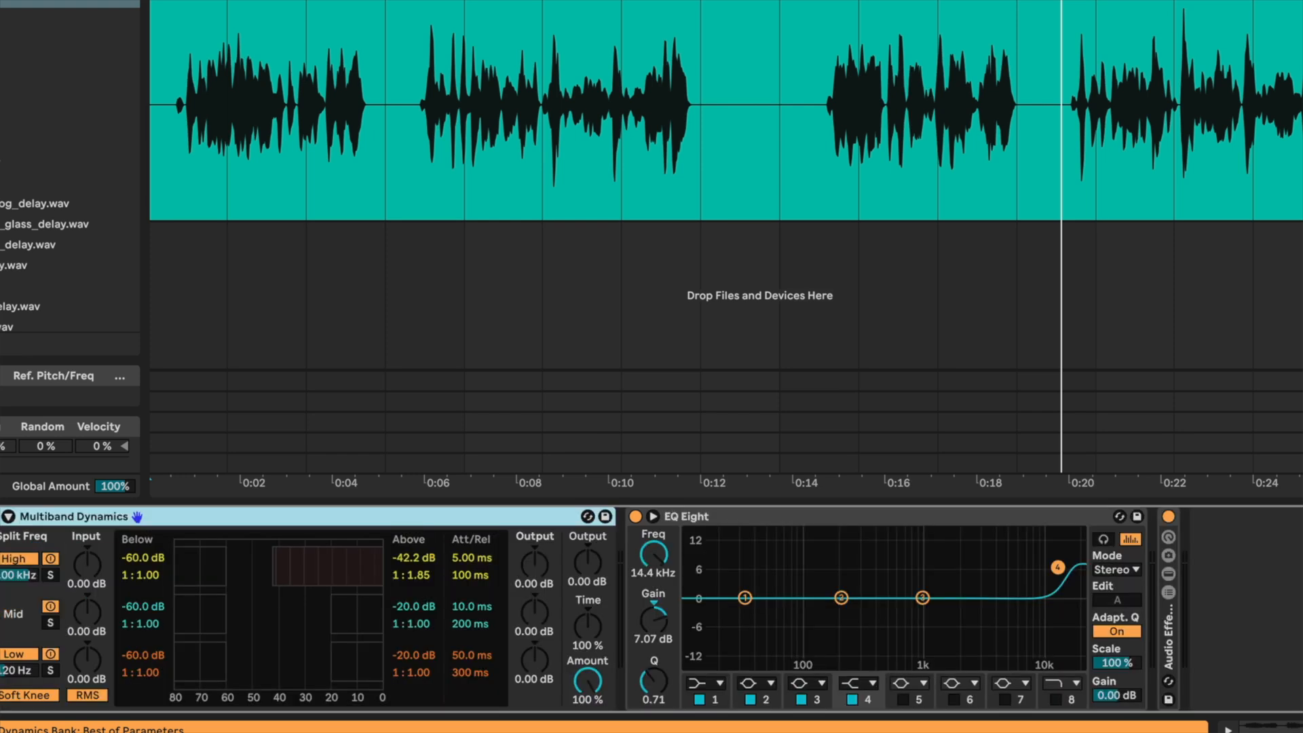
double_click(4, 641)
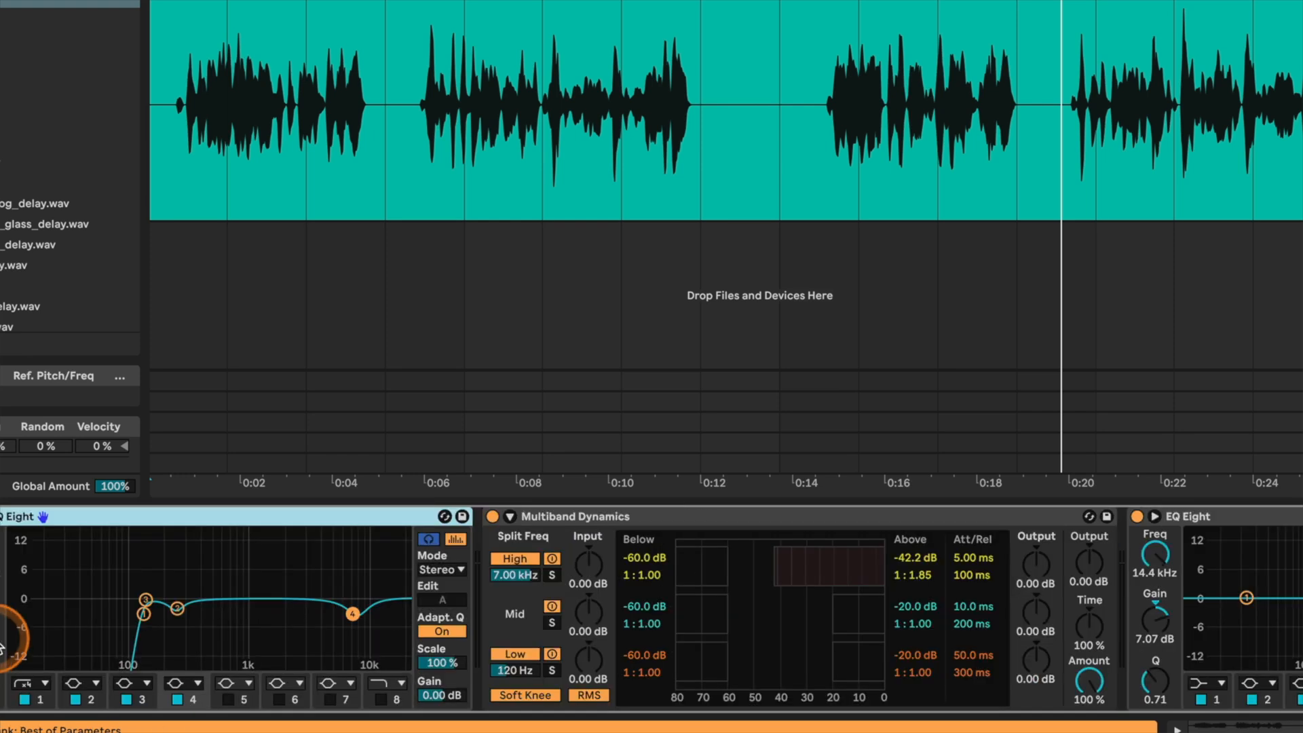
left_click(166, 628)
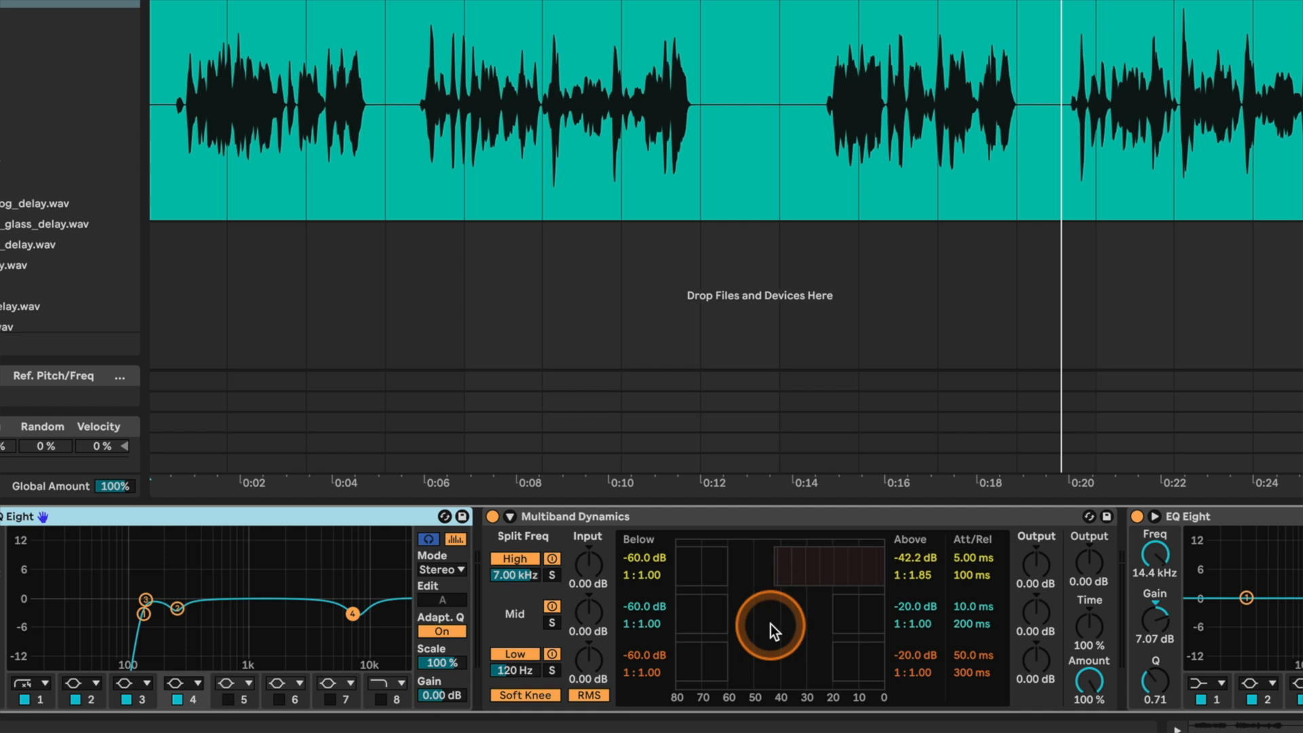
scroll(1064, 629, "right", 1)
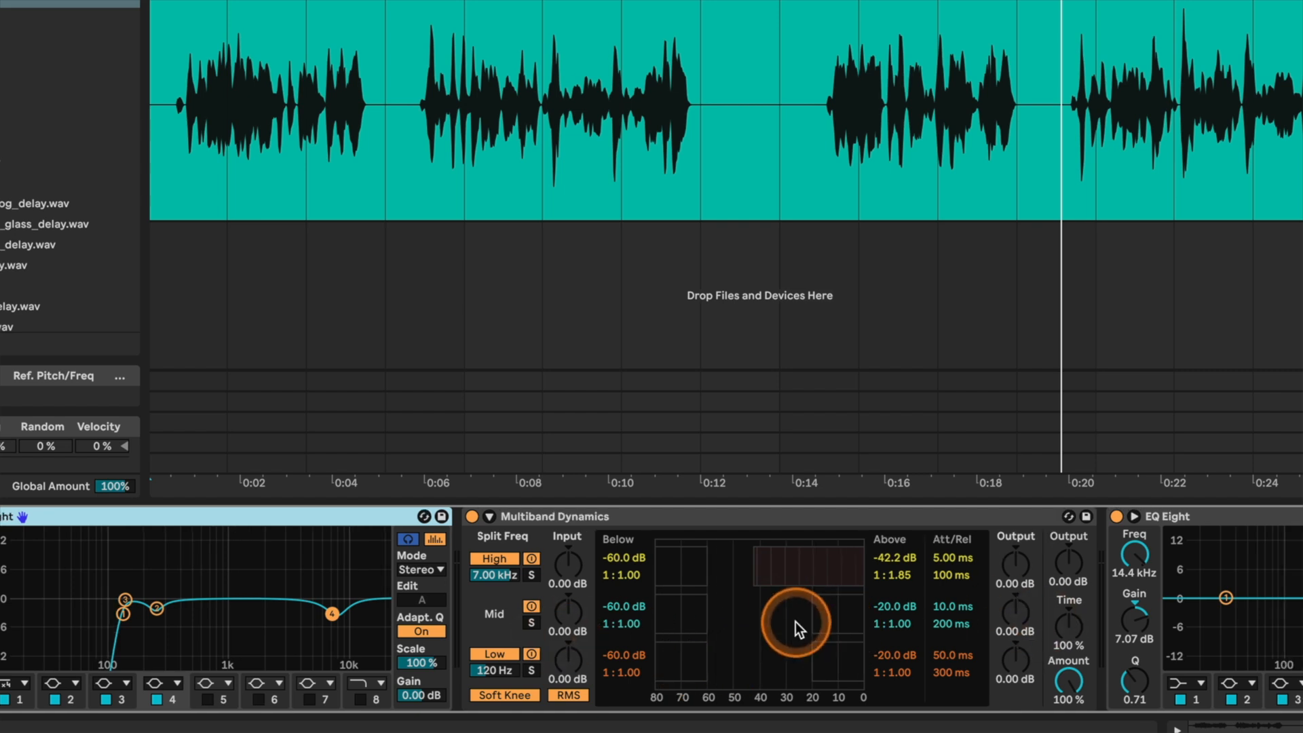
left_click(1012, 602)
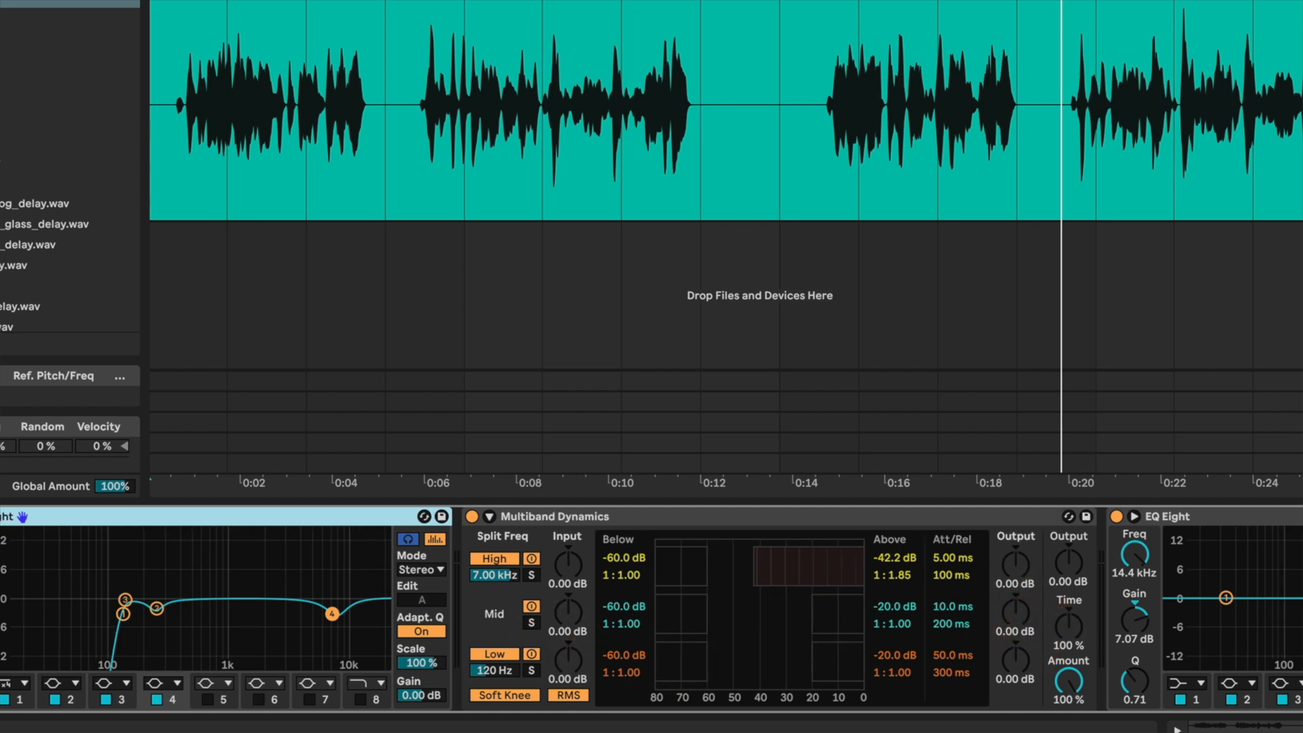
scroll(1205, 648, "right", 12)
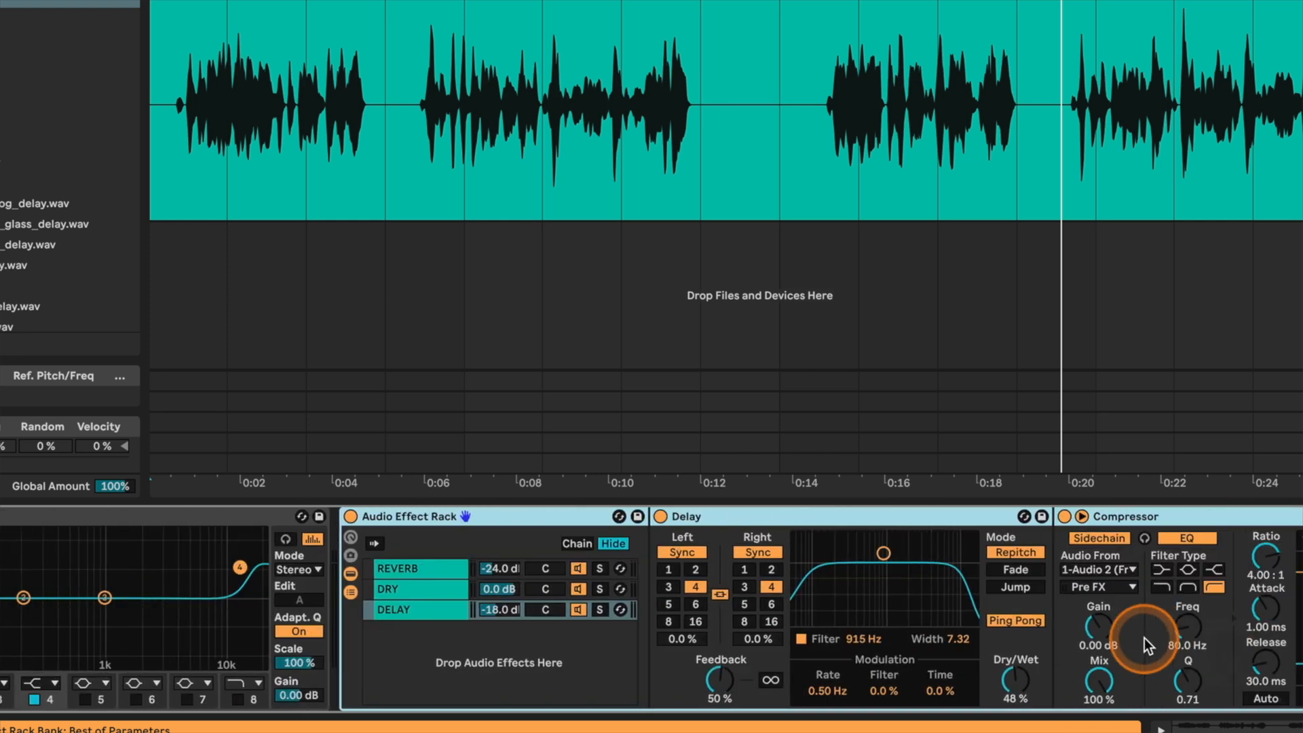
left_click(951, 621)
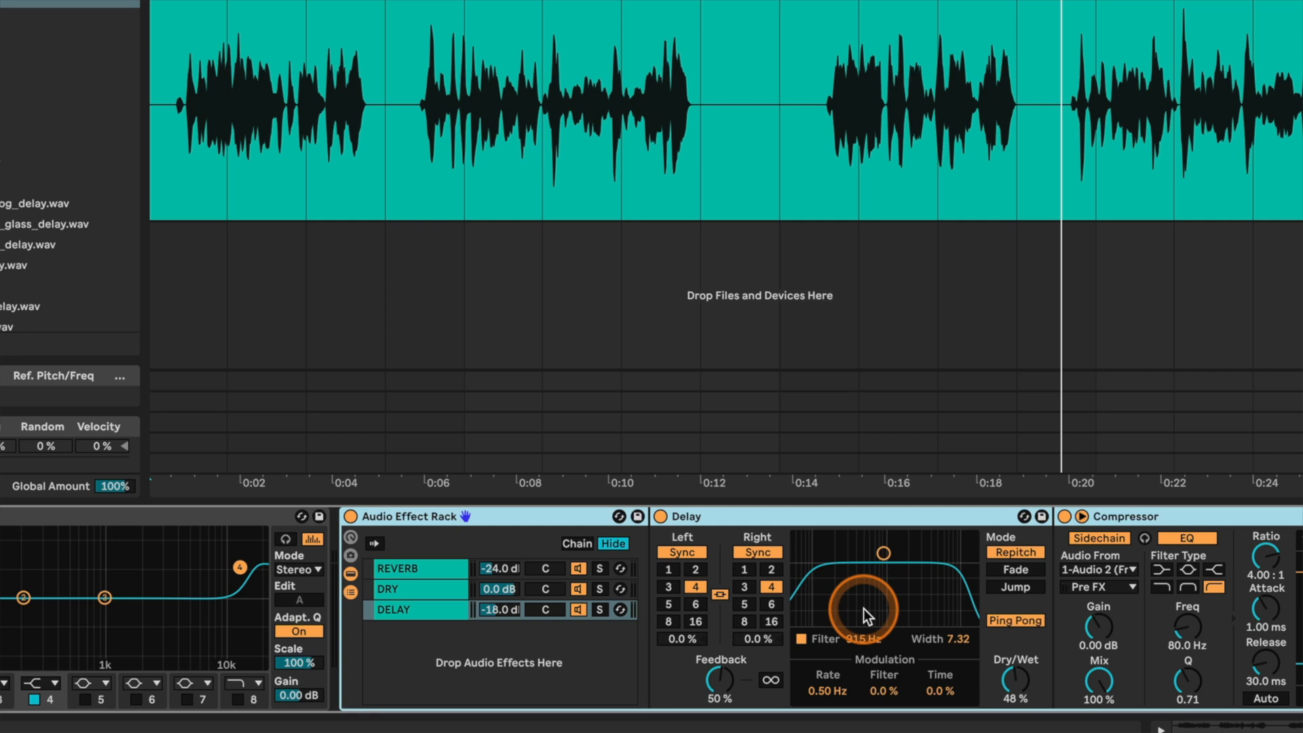
- Create a fourth chain in the rack, search the browser for "sat", and move the Saturate rack into that chain
key("space")
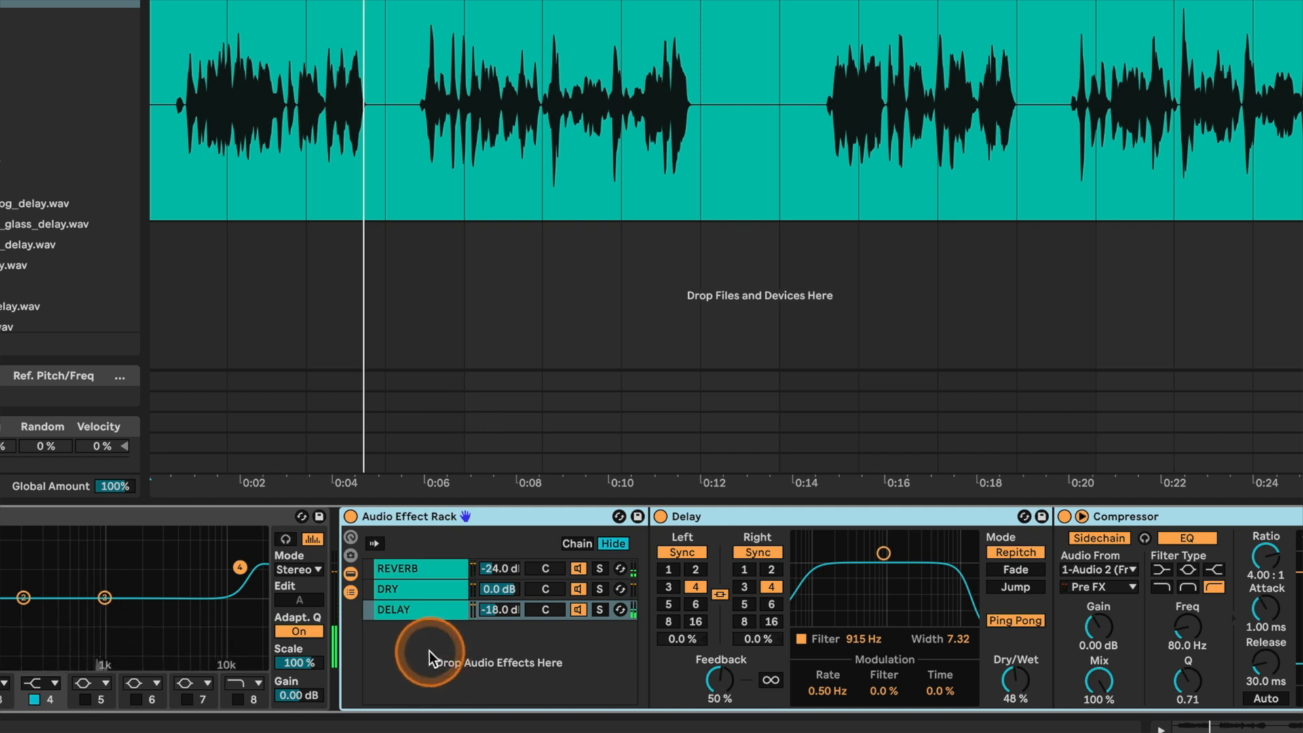
right_click(405, 650)
left_click(447, 683)
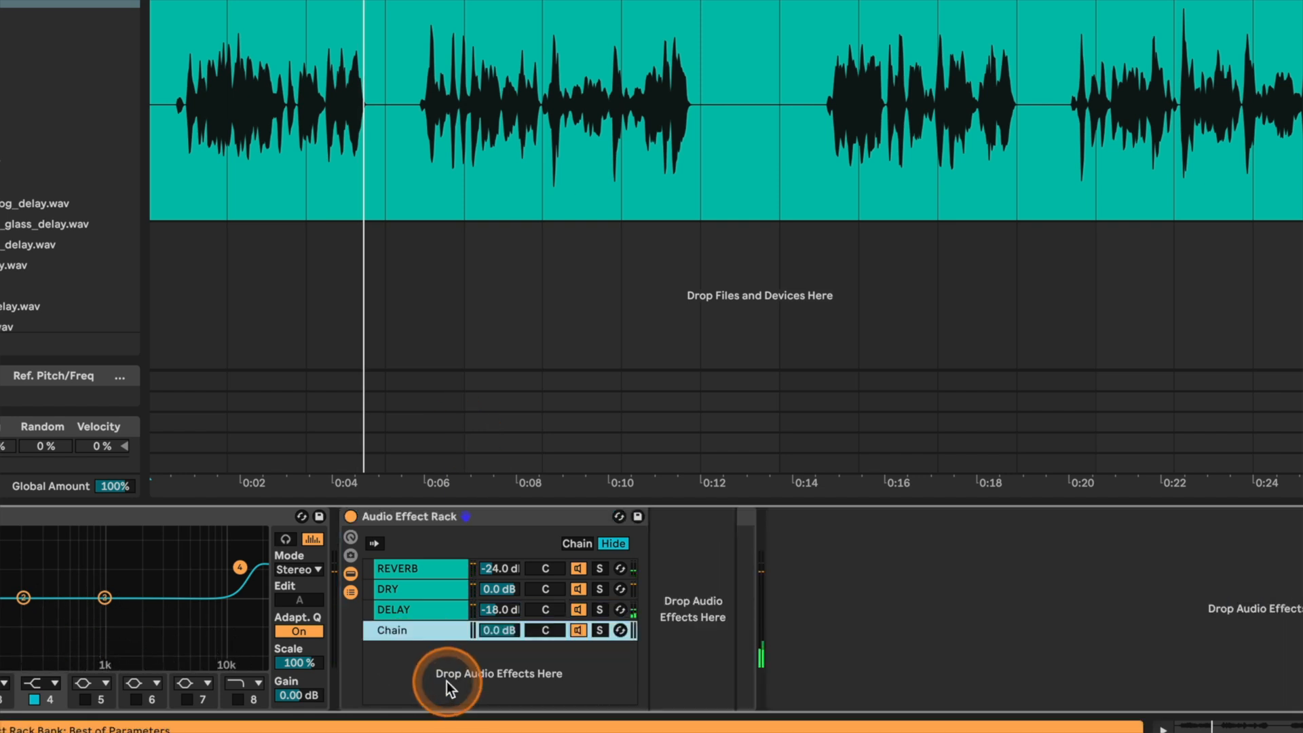
key("super+f")
type("sat")
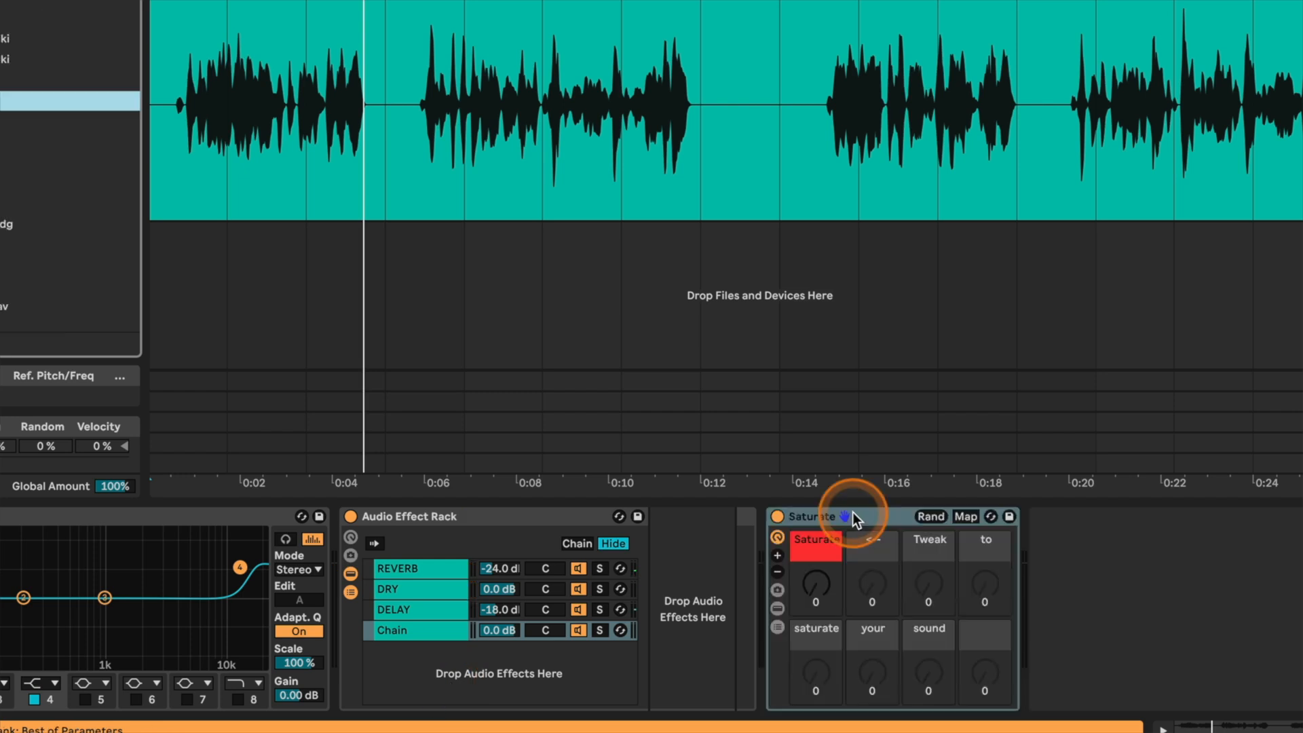
left_click_drag(855, 520, 406, 635)
- Set the Saturate macro to 88 and the Saturate chain's volume to -10.0 dB while playing the clip
left_click_drag(675, 588, 675, 574)
key("space")
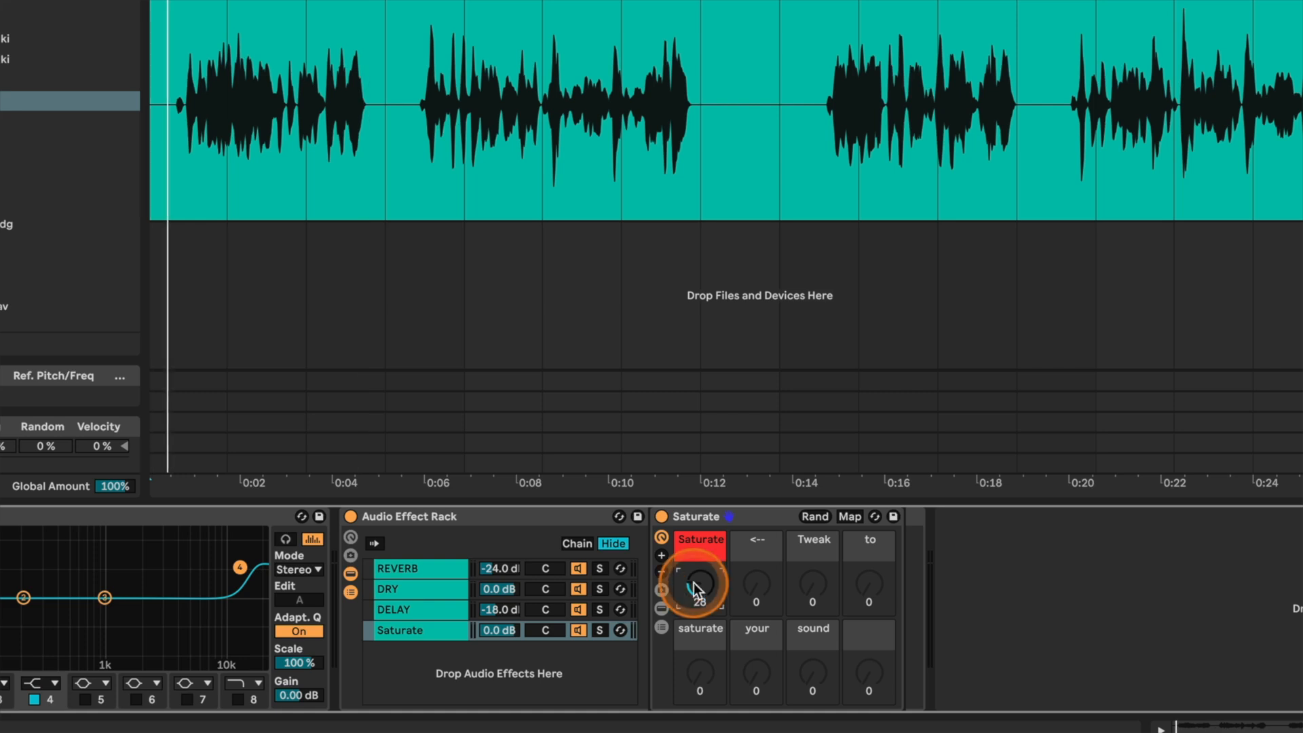
left_click(519, 621)
left_click_drag(504, 626, 504, 633)
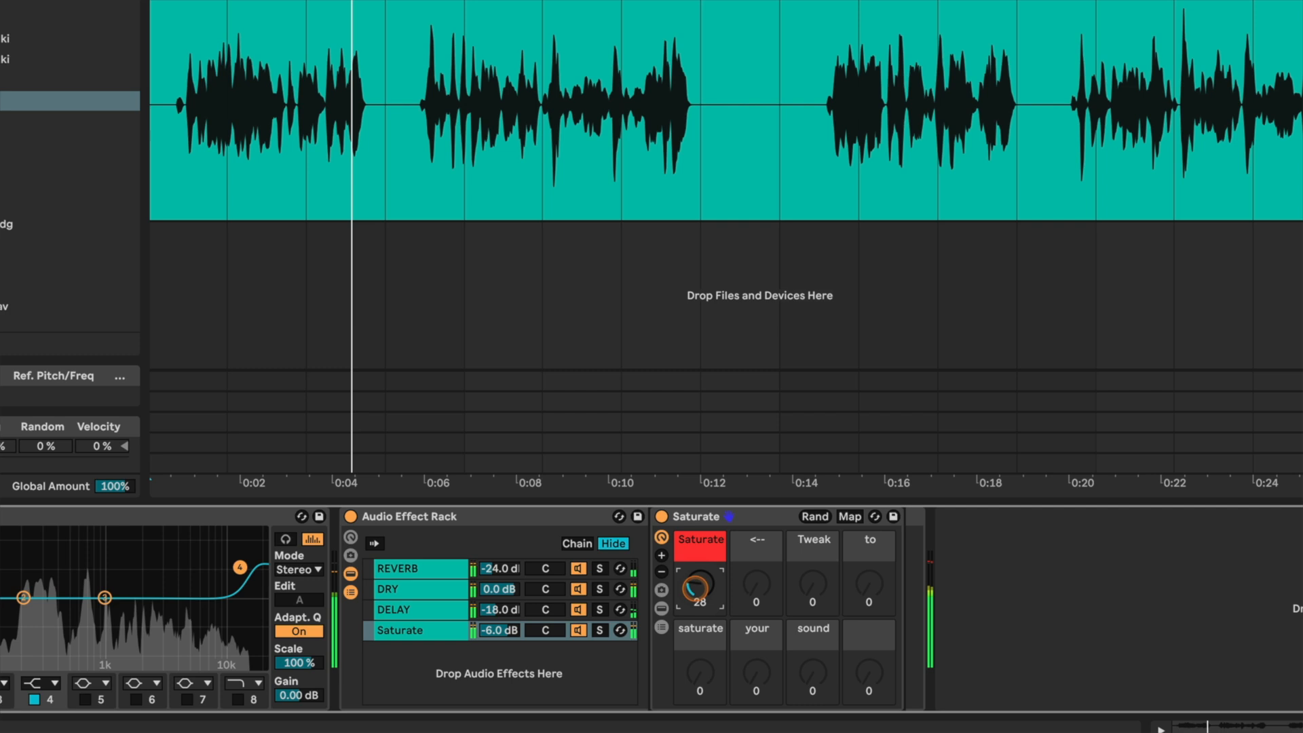
left_click_drag(479, 621, 544, 641)
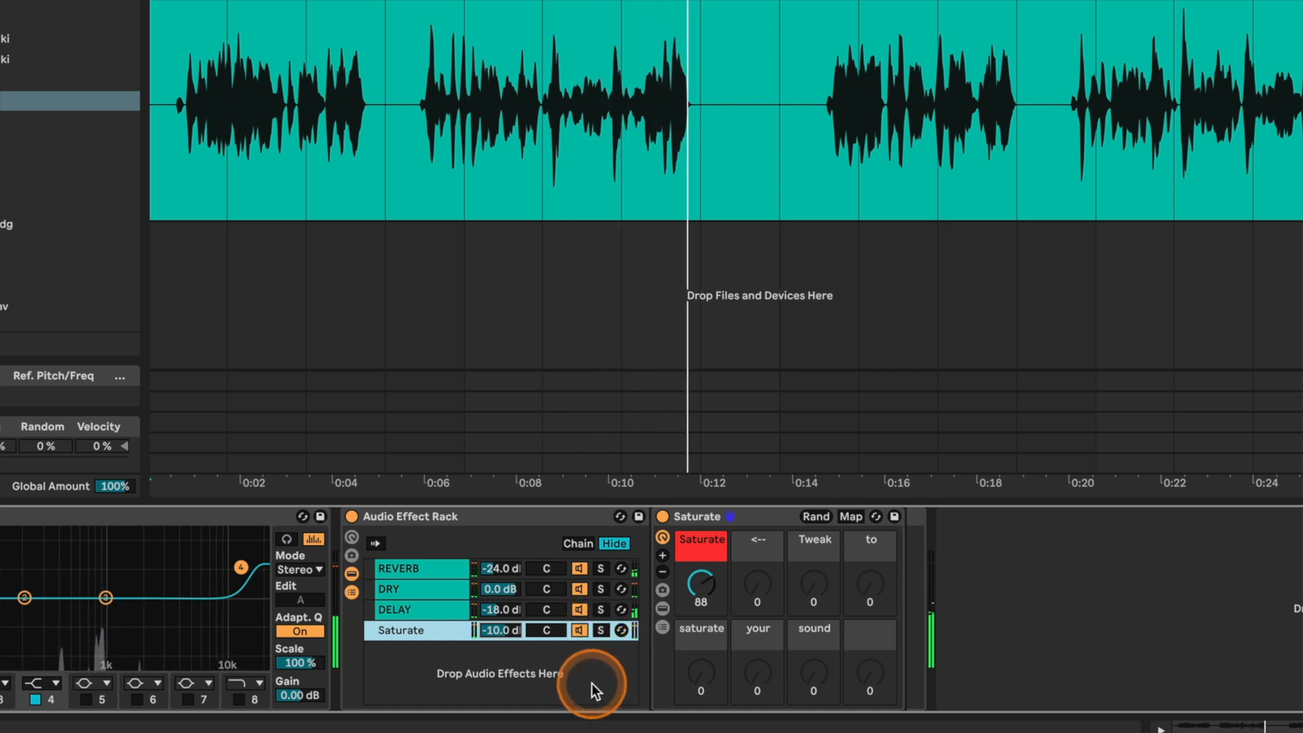
- Pan the Saturate chain to 38R, the DELAY chain to 49L and the DRY chain to 34R
mouse_move(541, 631)
left_mouse_down()
mouse_move(541, 605)
mouse_move(545, 638)
left_mouse_up()
mouse_move(546, 588)
left_mouse_down()
mouse_move(545, 556)
mouse_move(546, 595)
left_mouse_up()
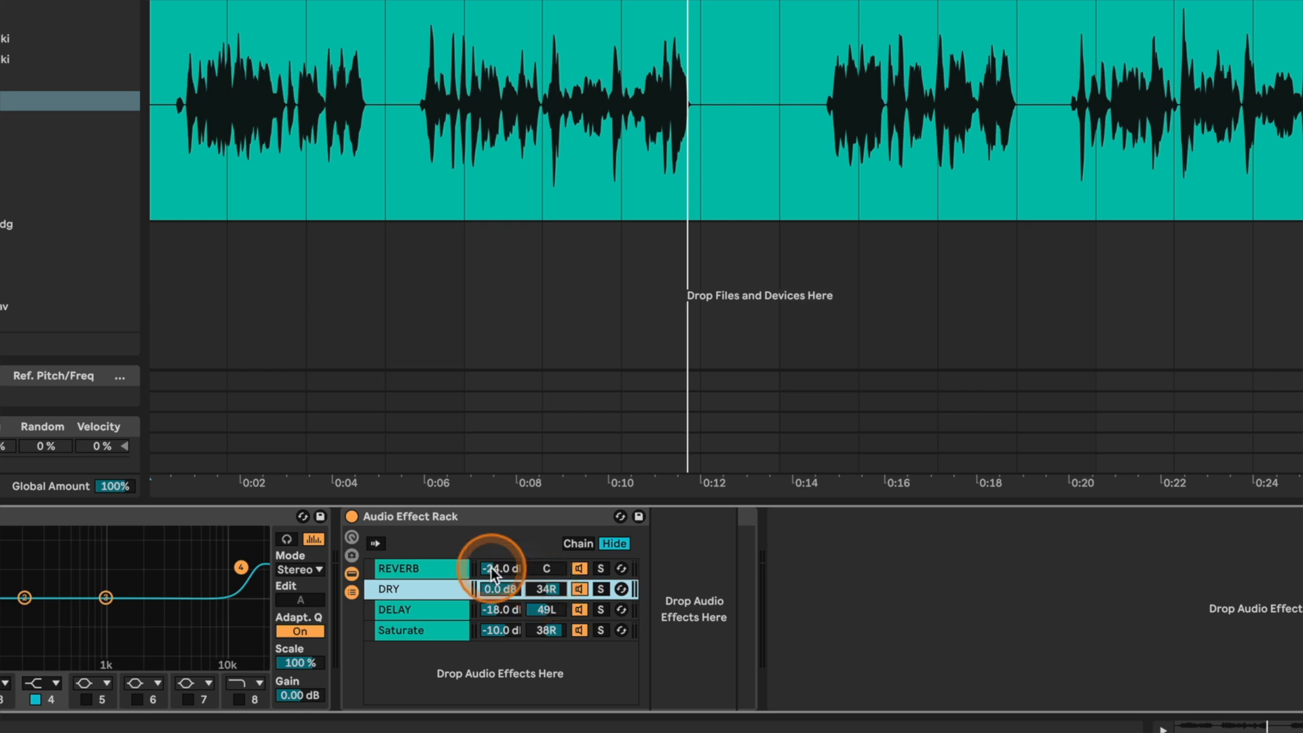
- Bypass the Audio Effect Rack and re-enable it during playback to compare the vocal with and without it
left_click(429, 515)
left_click(351, 517)
key("space")
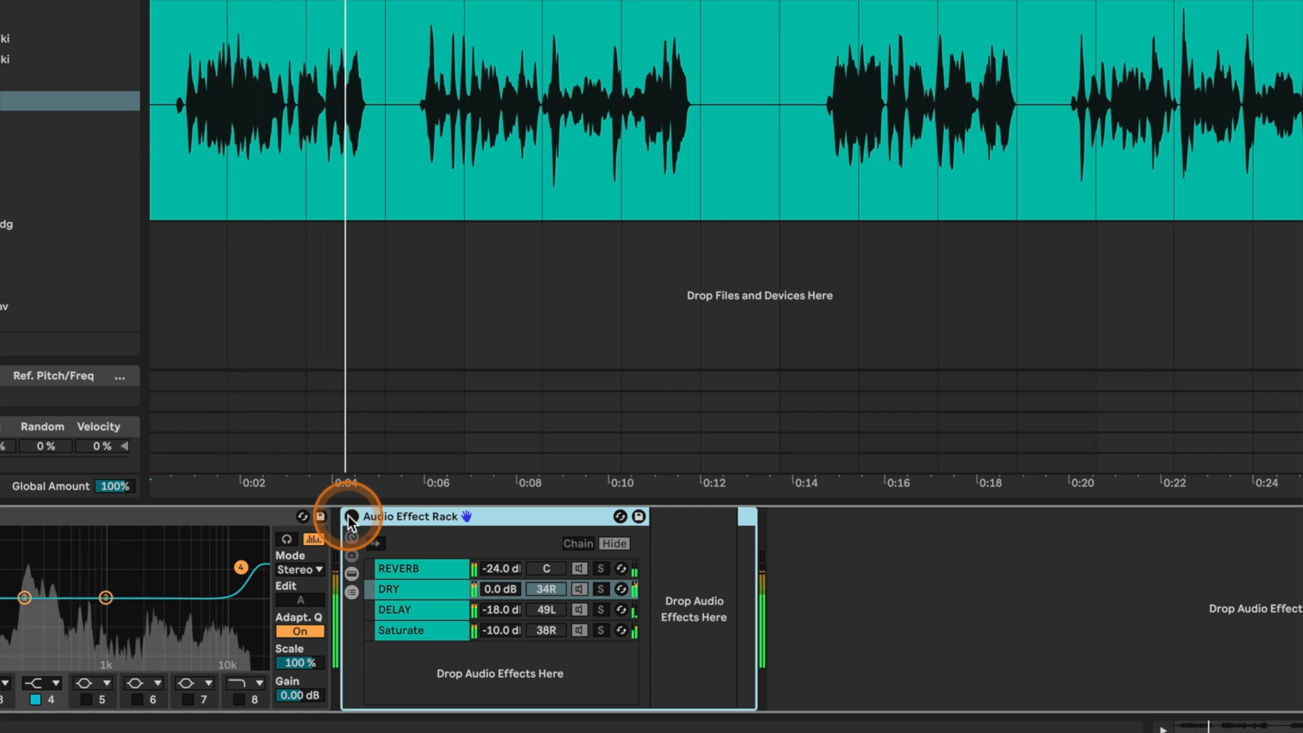
left_click(351, 518)
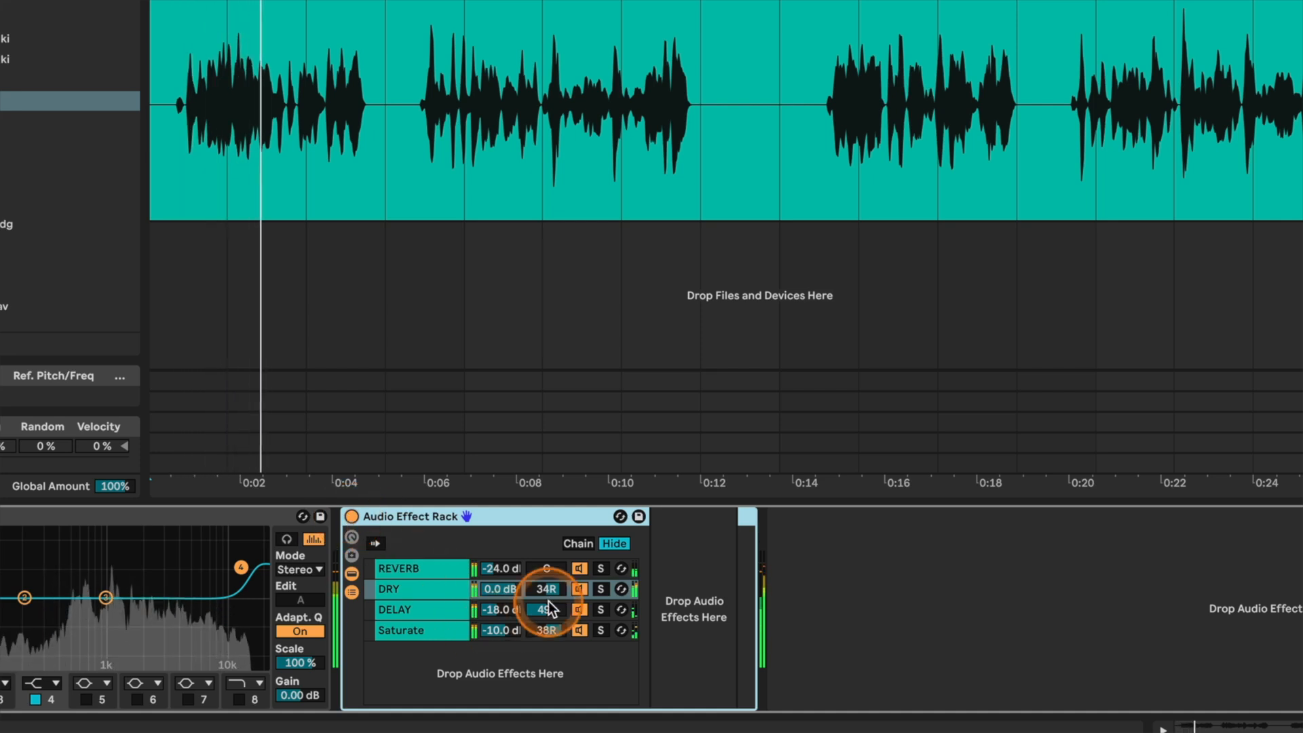
- Readjust the panning during playback, setting the Saturate chain to 23R and the DRY chain to 22R
left_click_drag(546, 589, 548, 617)
left_click(547, 632)
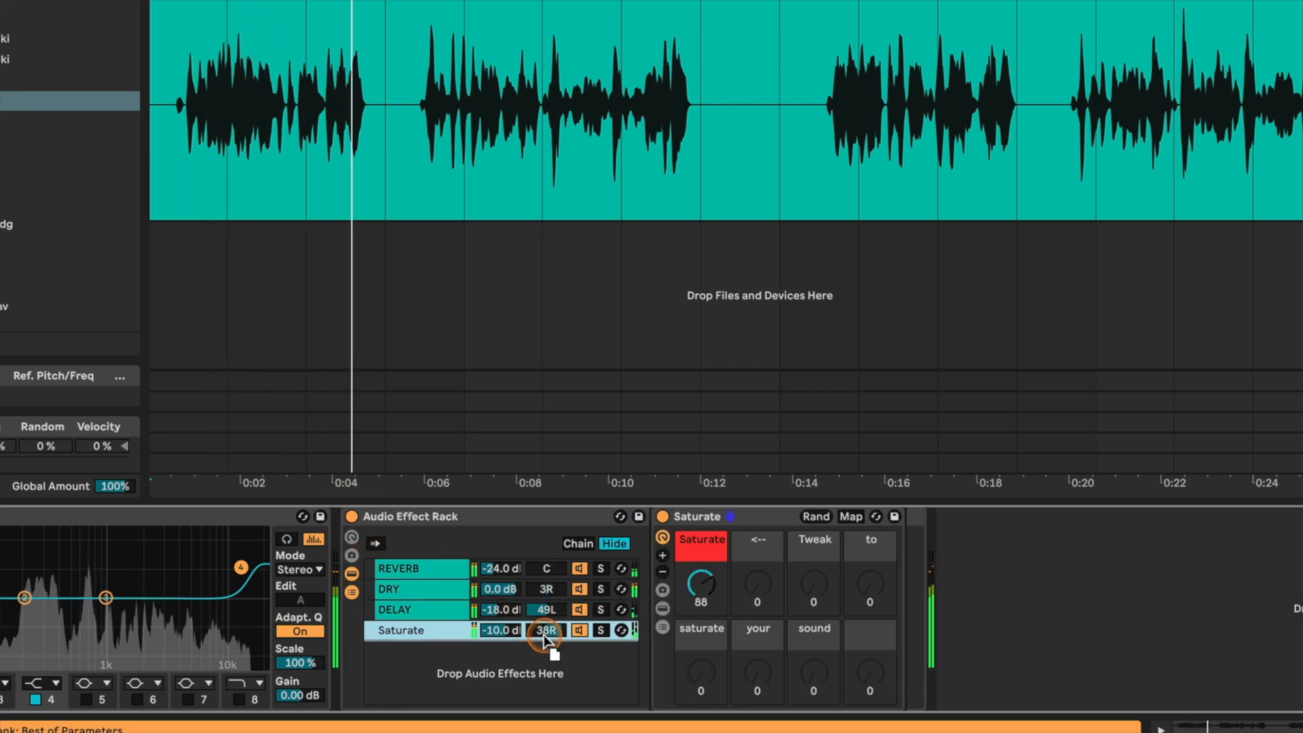
left_click_drag(541, 631, 541, 639)
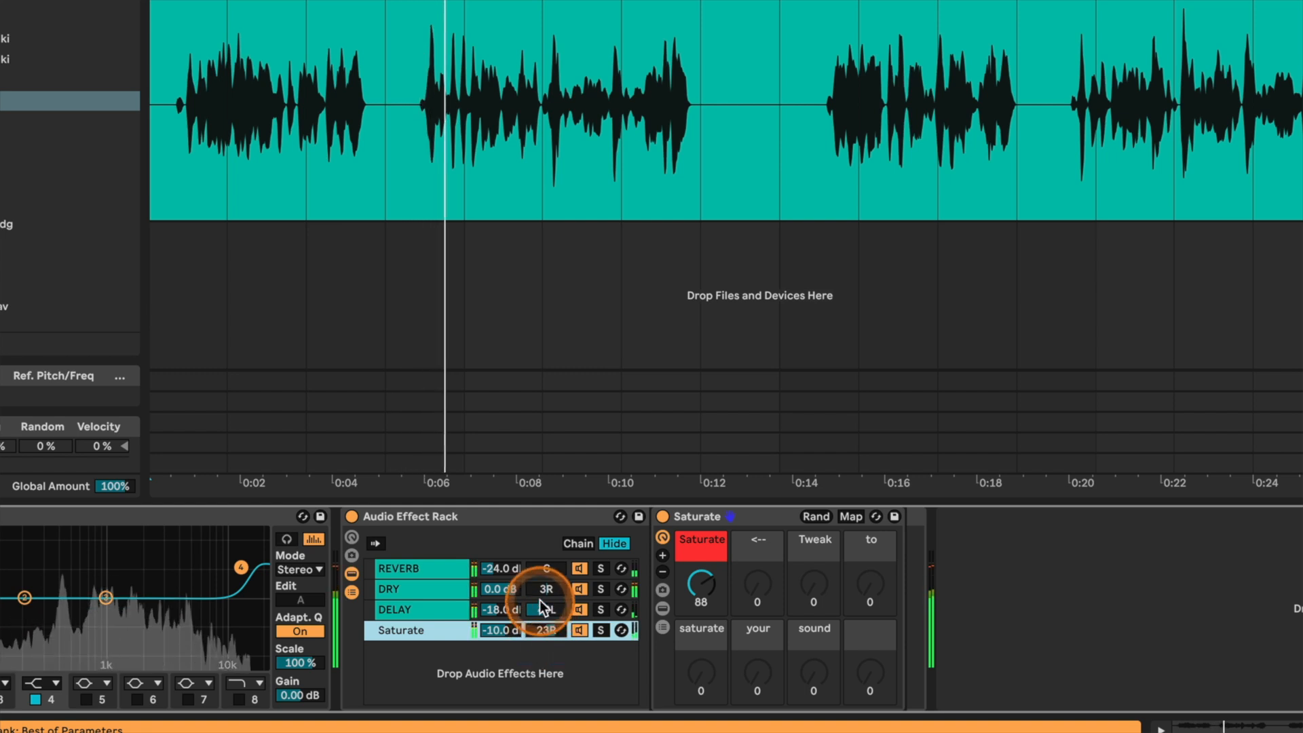
left_click(543, 589)
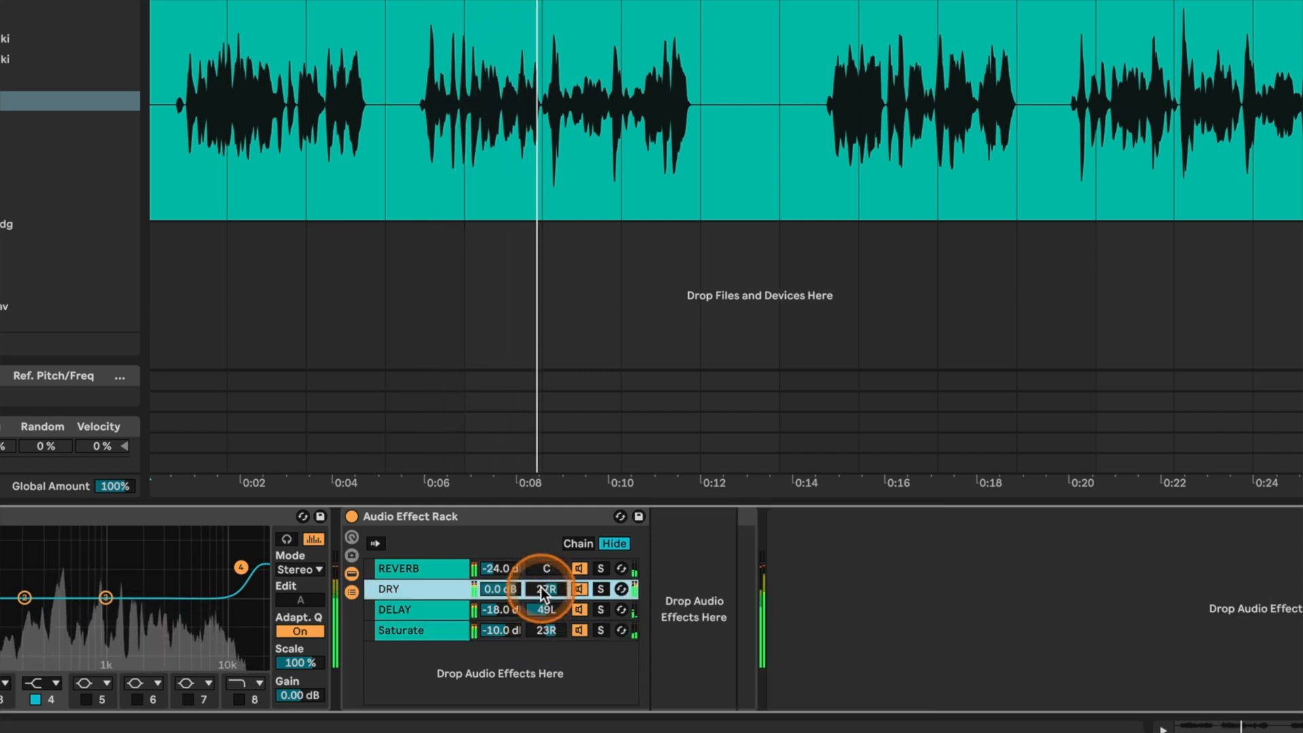
left_click(544, 601)
left_click(682, 617)
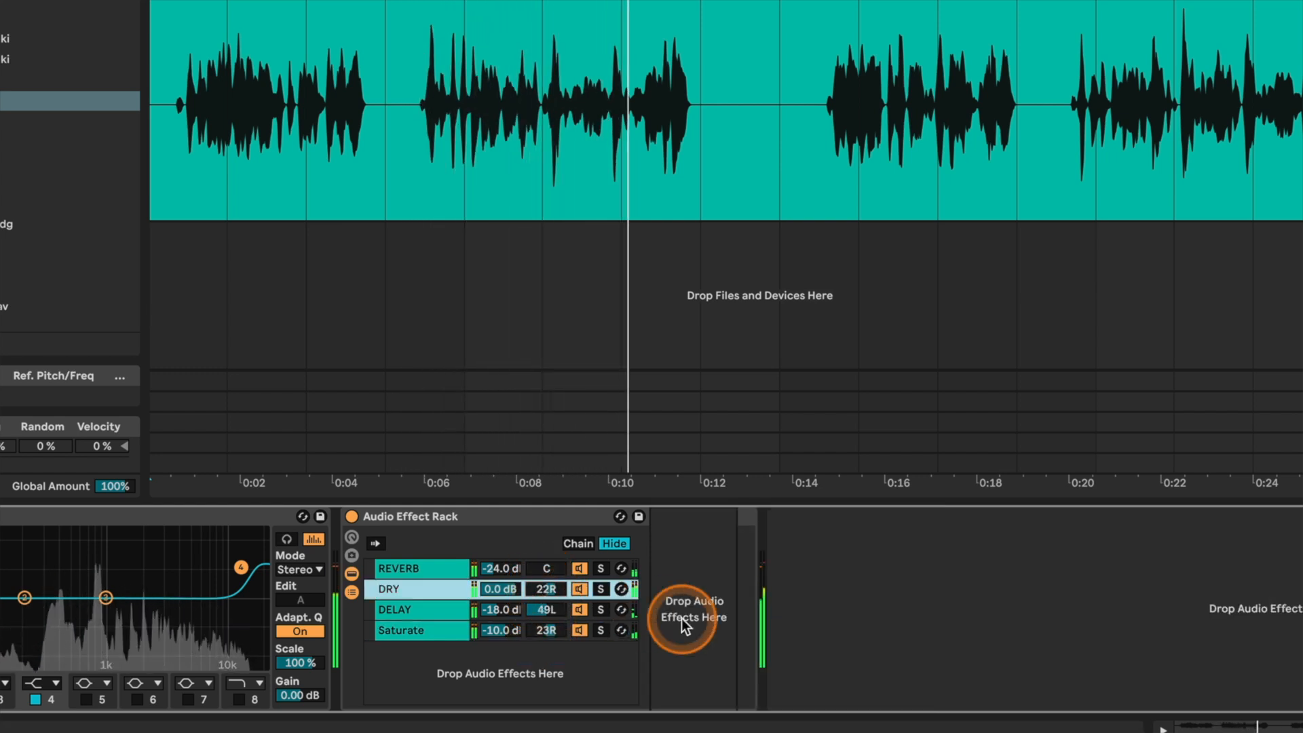